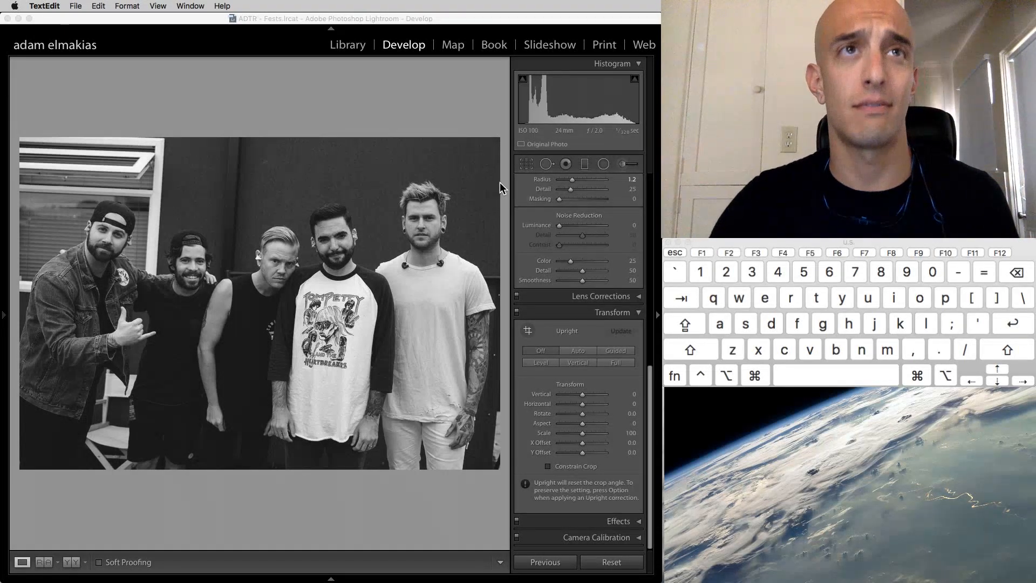
- Collapse the Basic, Detail and Transform adjustment sections
scroll(643, 212, "up", 10)
left_click(628, 183)
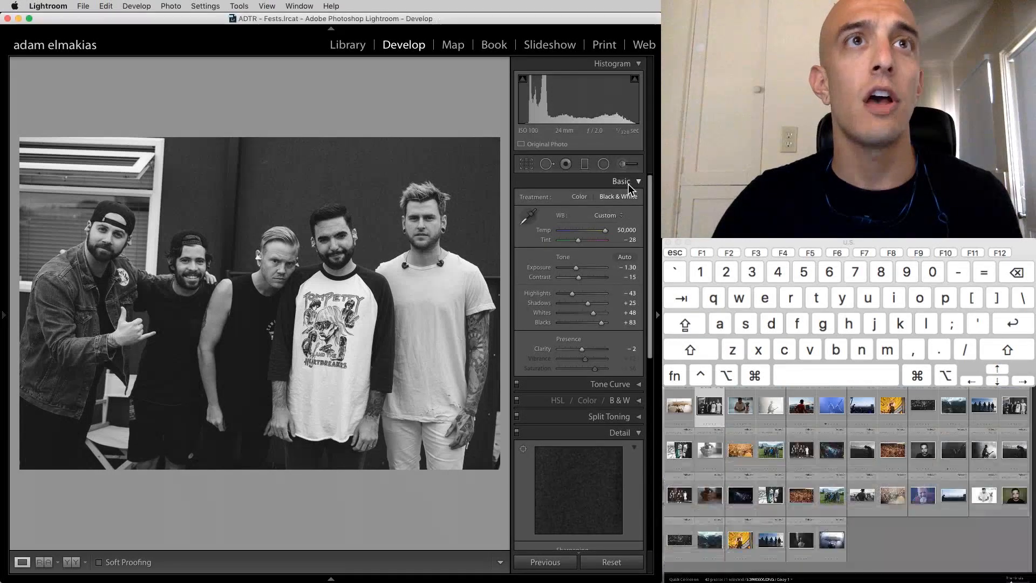
left_click(628, 184)
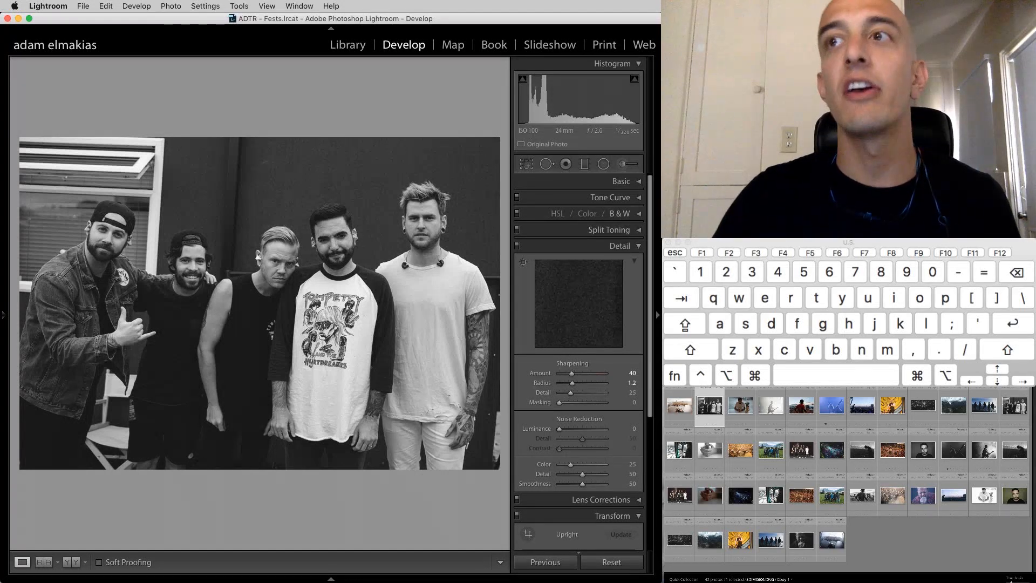
left_click(625, 246)
left_click(633, 275)
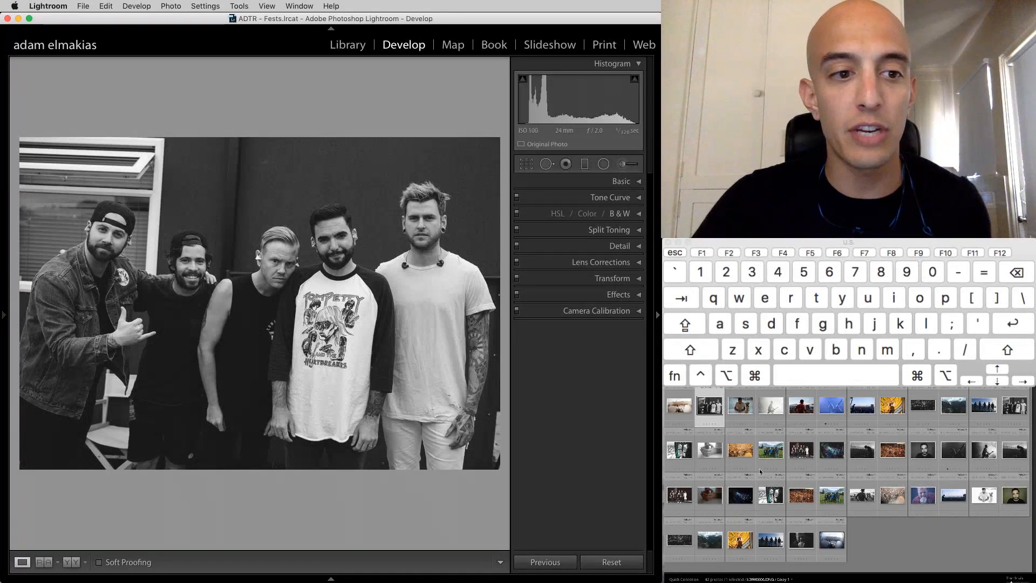
- Reset all edits on the second black-and-white band portrait copy and compare it with the edited version
left_click(1022, 419)
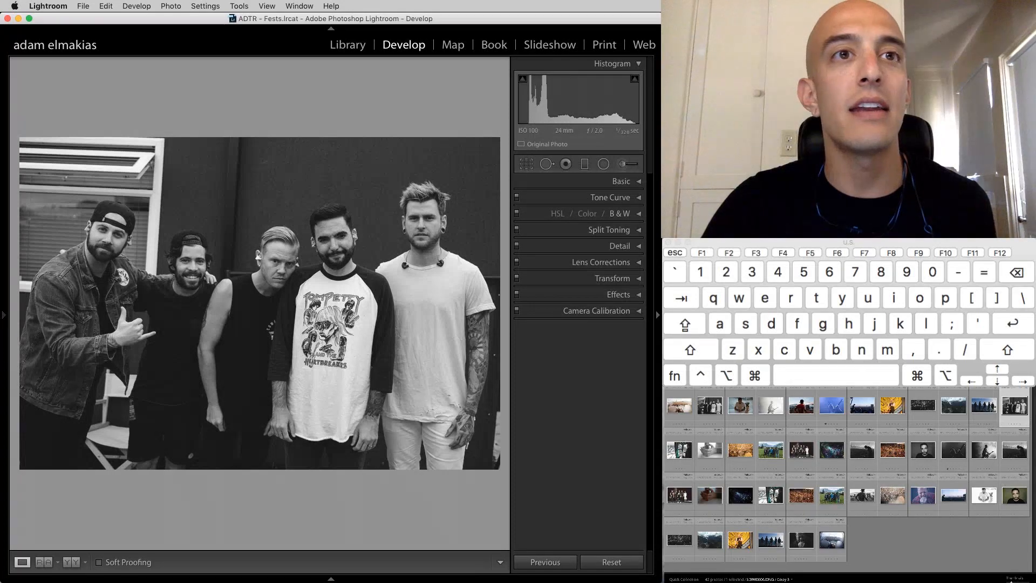
left_click(628, 563)
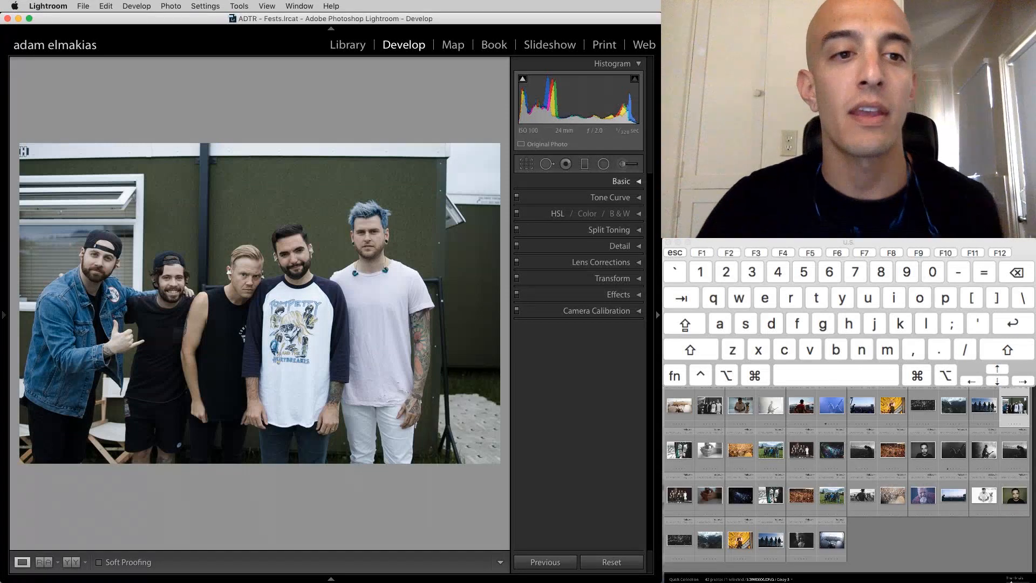
left_click(709, 405)
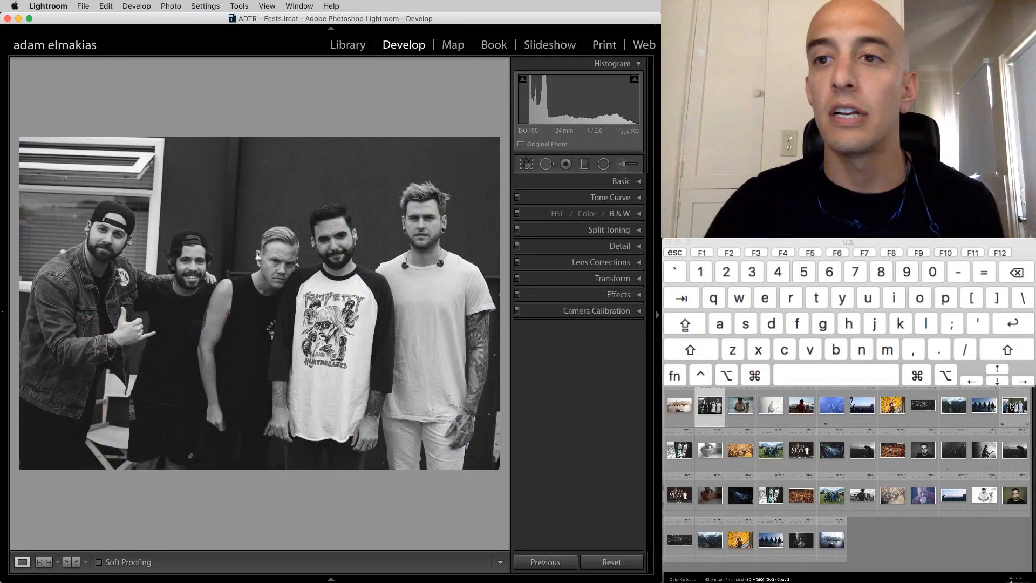
left_click(1015, 405)
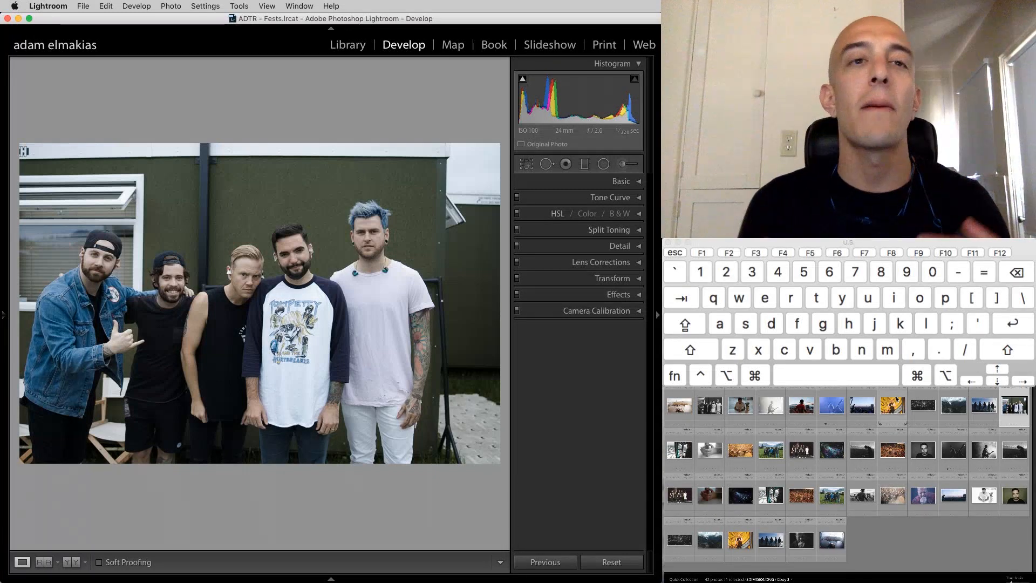
- Open the crop overlay on the shirtless drummer photo and cycle through the composition guides back to the grid
left_click(807, 408)
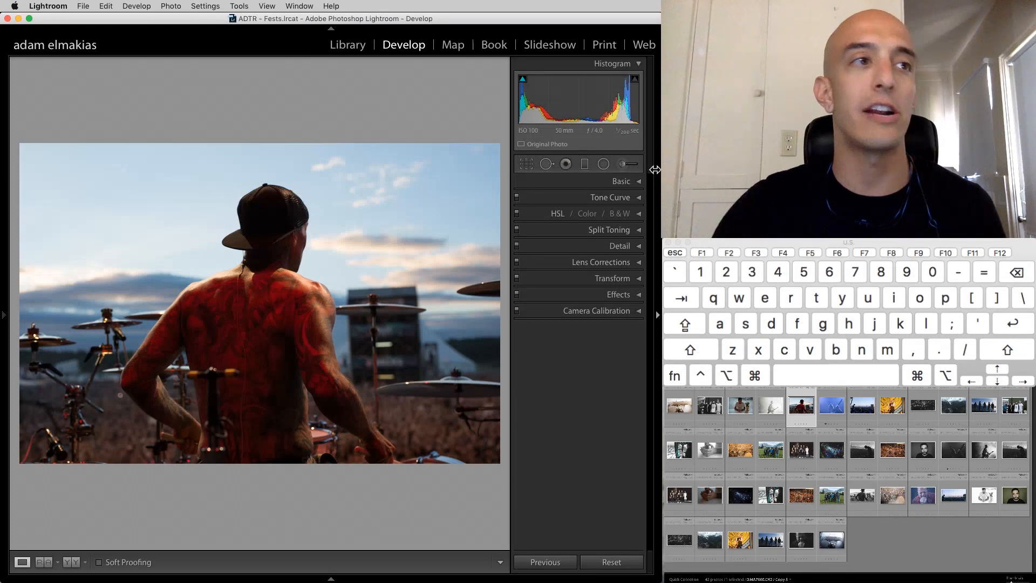
left_click(535, 169)
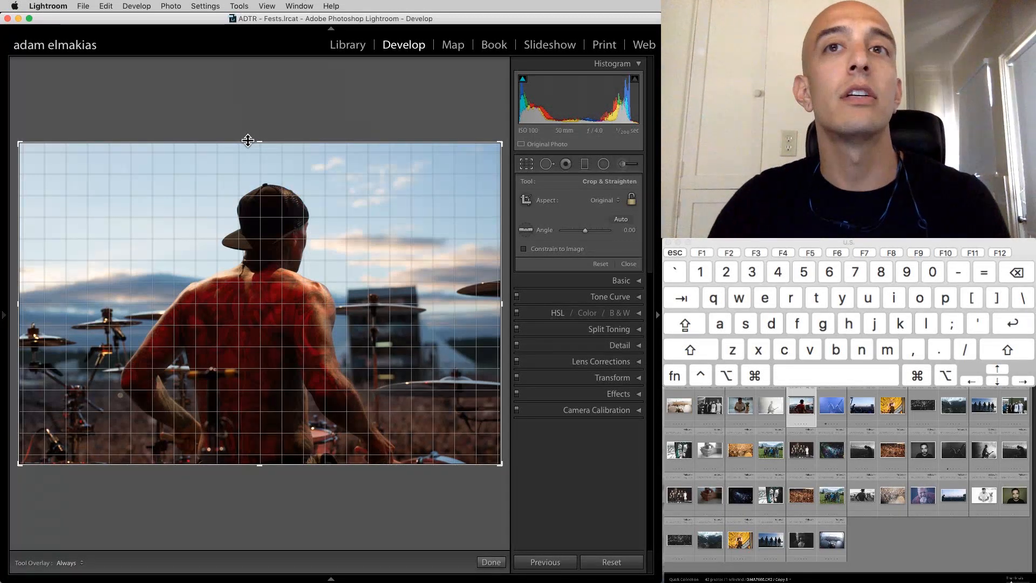
key("o")
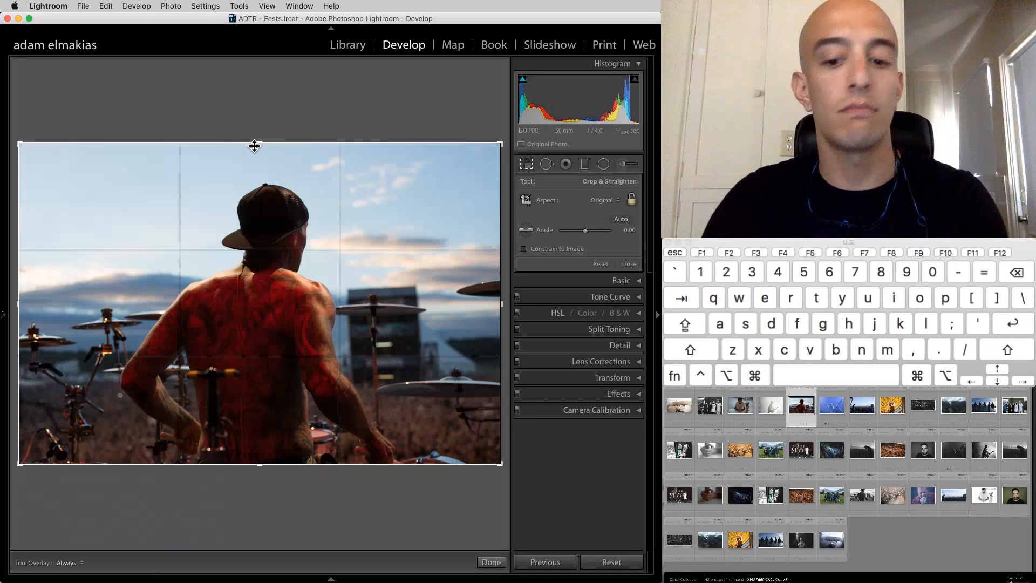
key("o")
key("o")
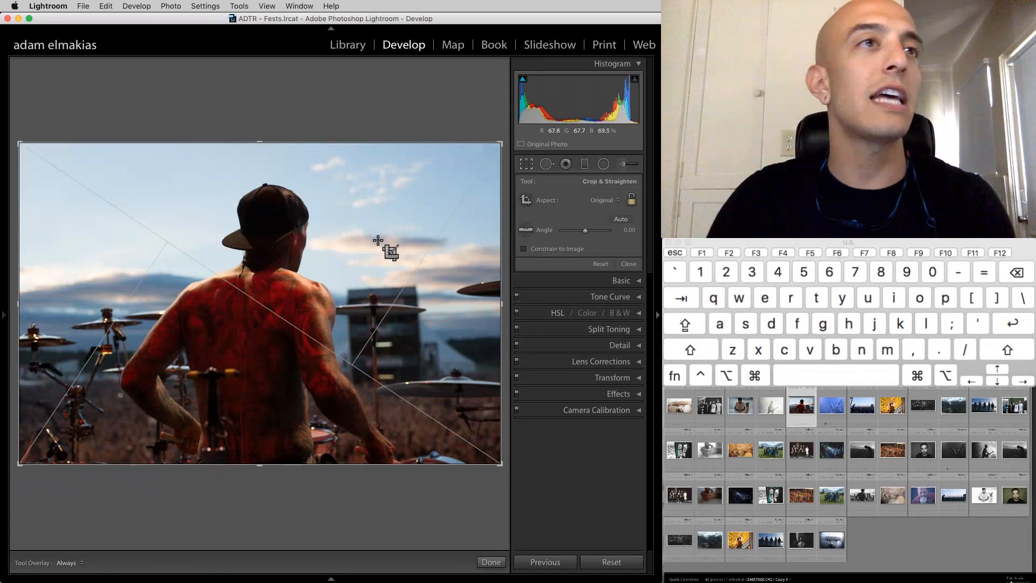
key("o")
key("o")
key("o")
key("o")
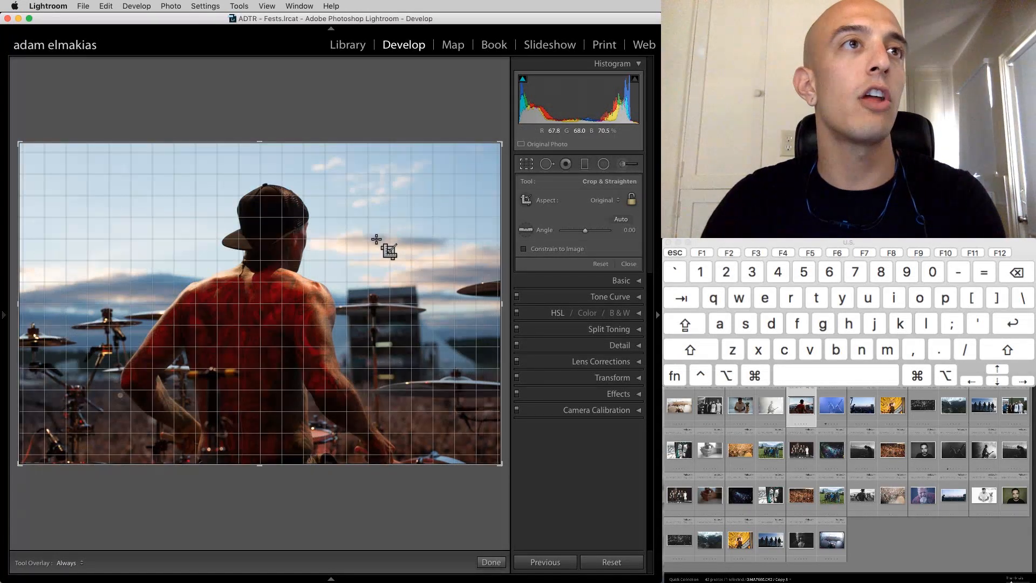
key("o")
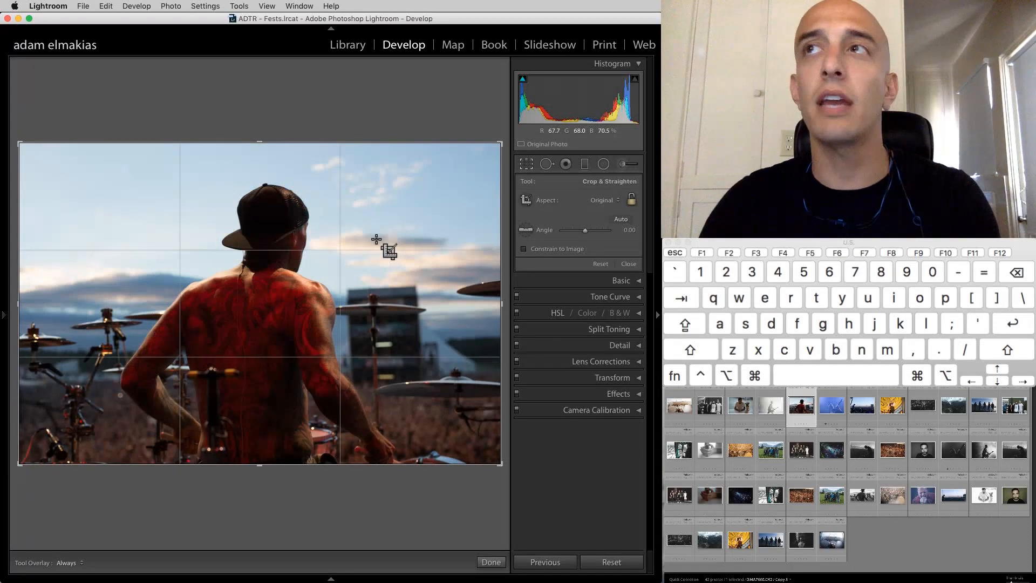
key("o")
key("o")
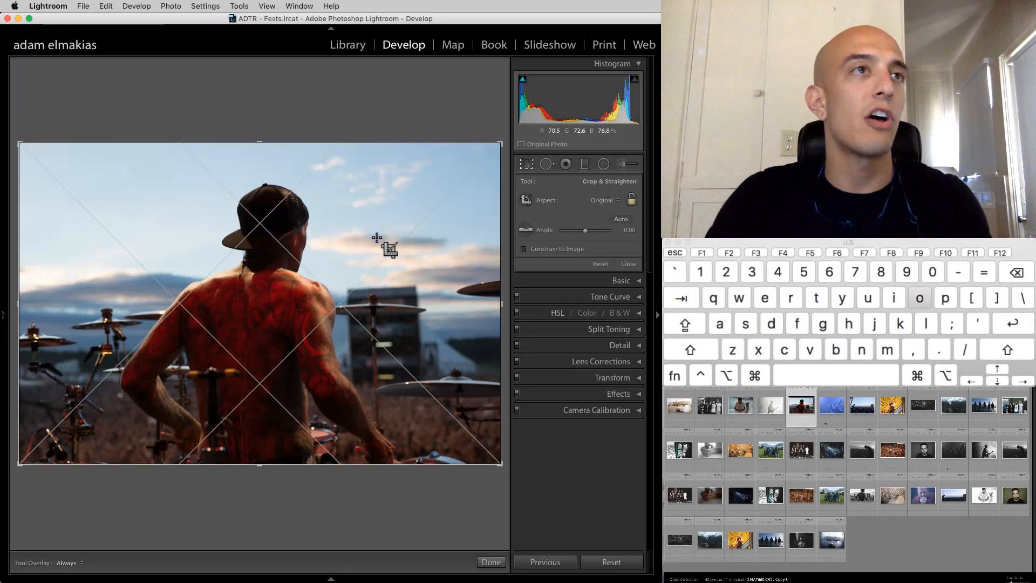
key("o")
key("o")
key("o")
key("o")
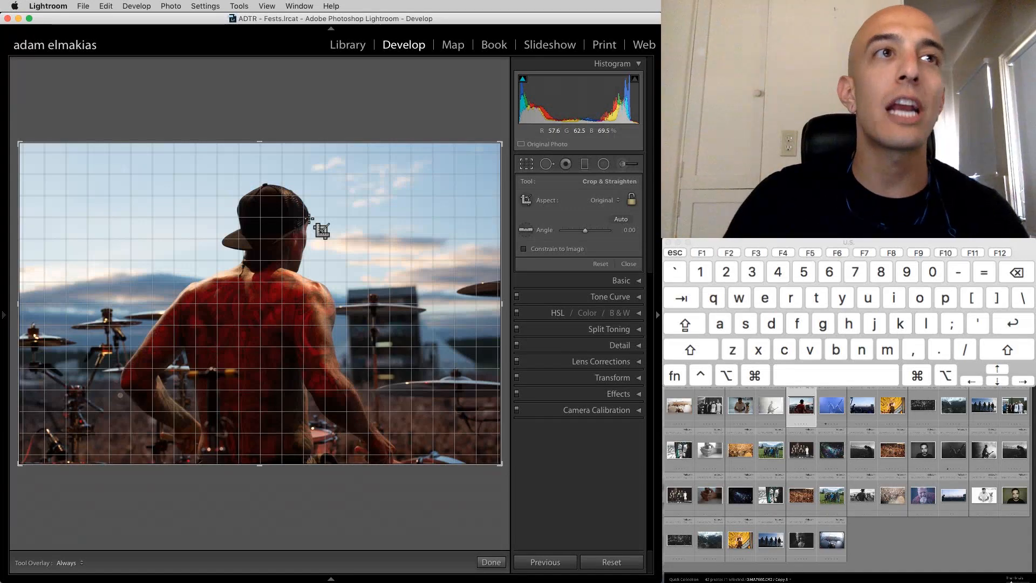
- Crop away the sky above the drummer, cutting into his cap, and rotate the photo to an angle of 1.21
left_click_drag(271, 141, 267, 175)
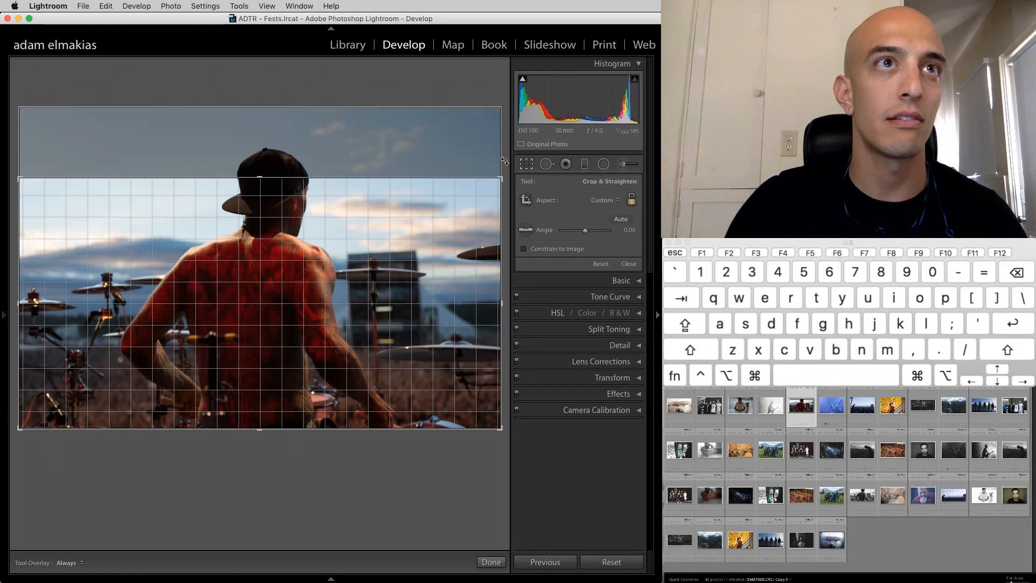
left_click_drag(505, 177, 502, 169)
key("Return")
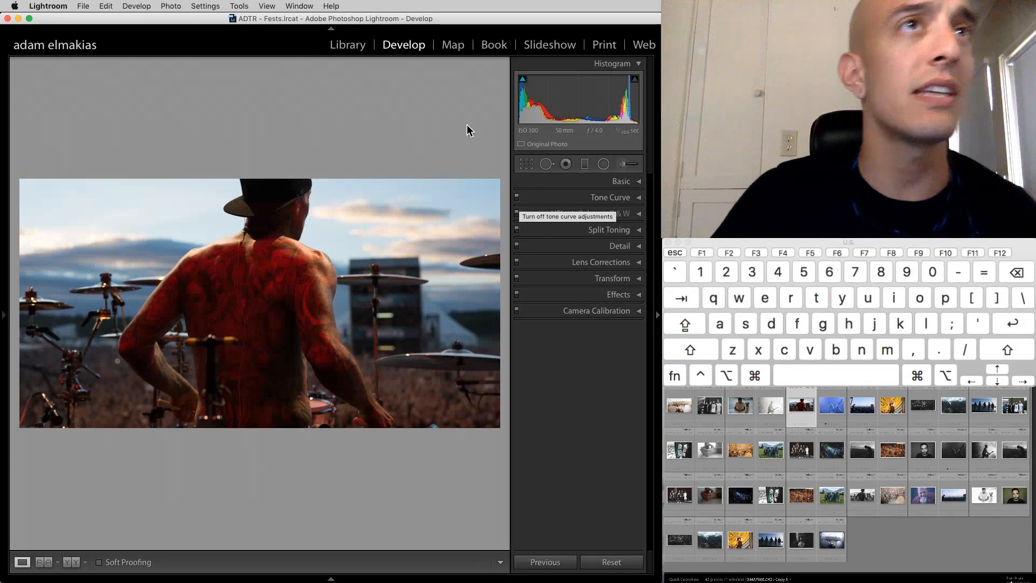
left_click(526, 163)
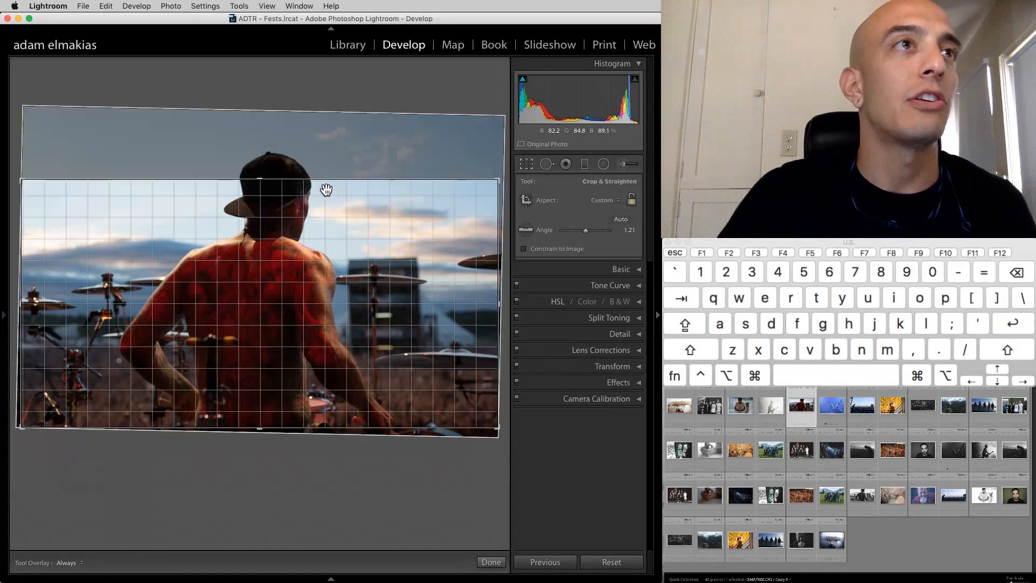
left_click_drag(302, 193, 300, 185)
key("Return")
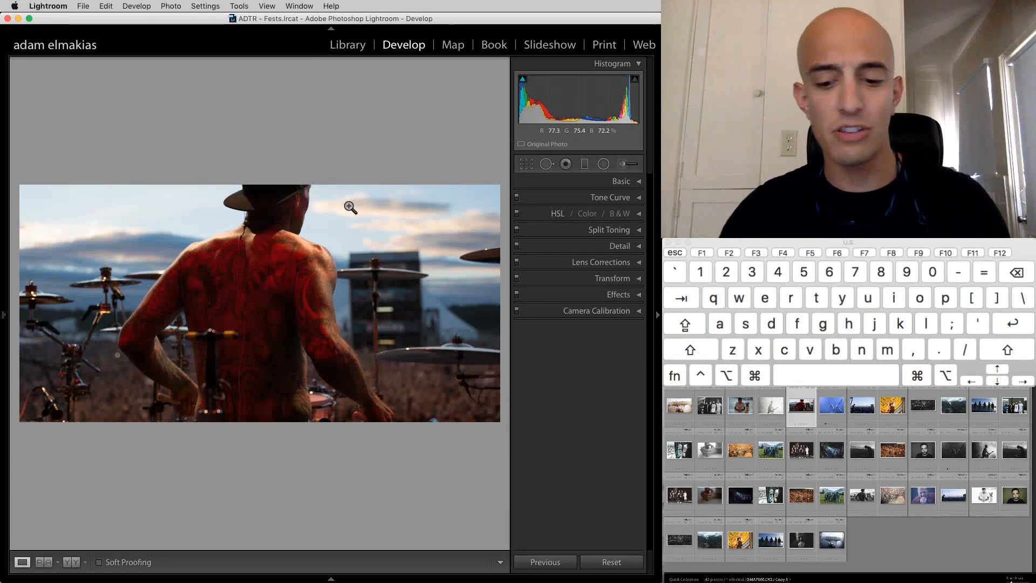
- Cycle through the crop guide overlays again on the cropped drummer photo and leave cropping
key("o")
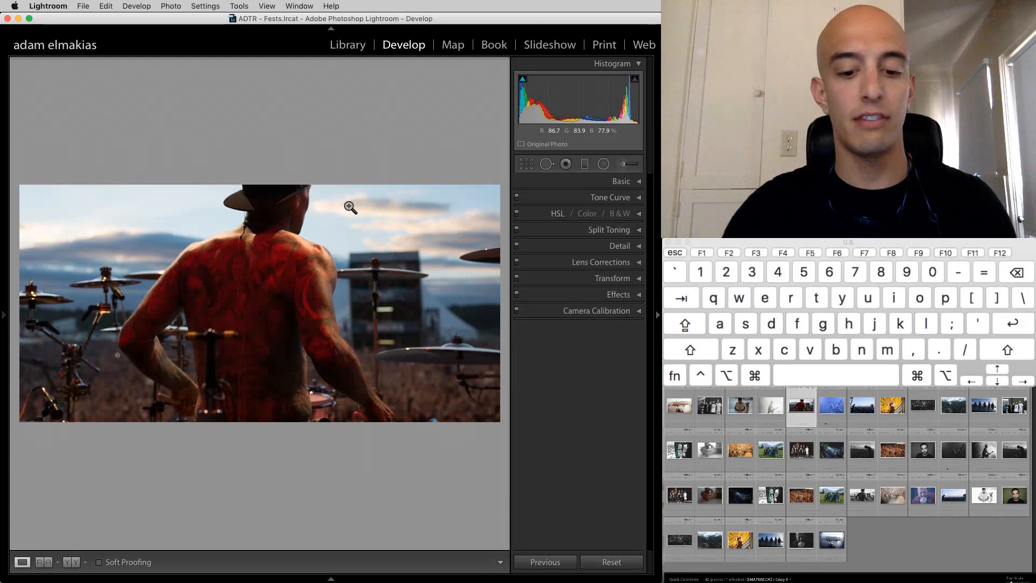
left_click(528, 165)
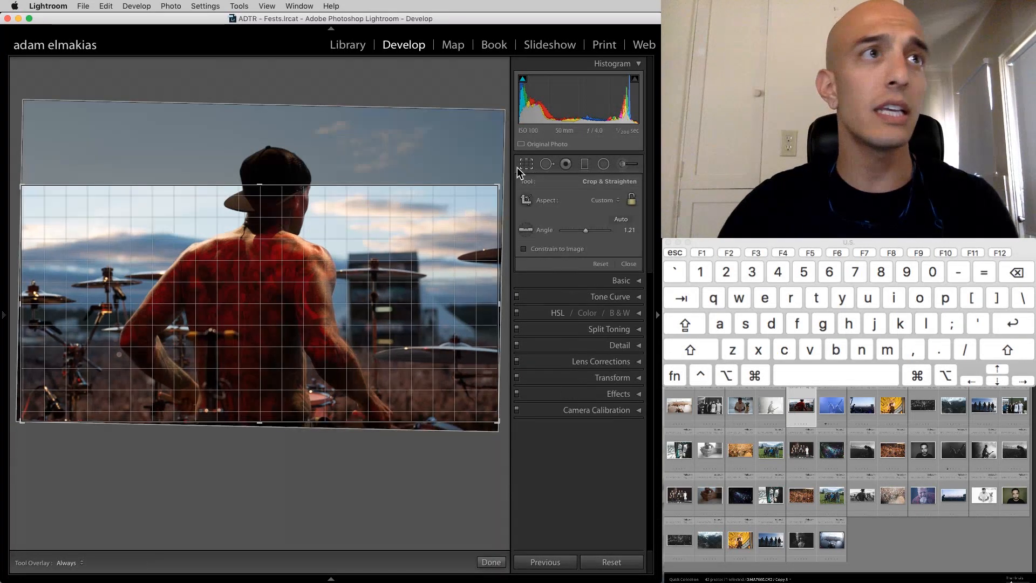
key("o")
key("o")
key("o")
key("o")
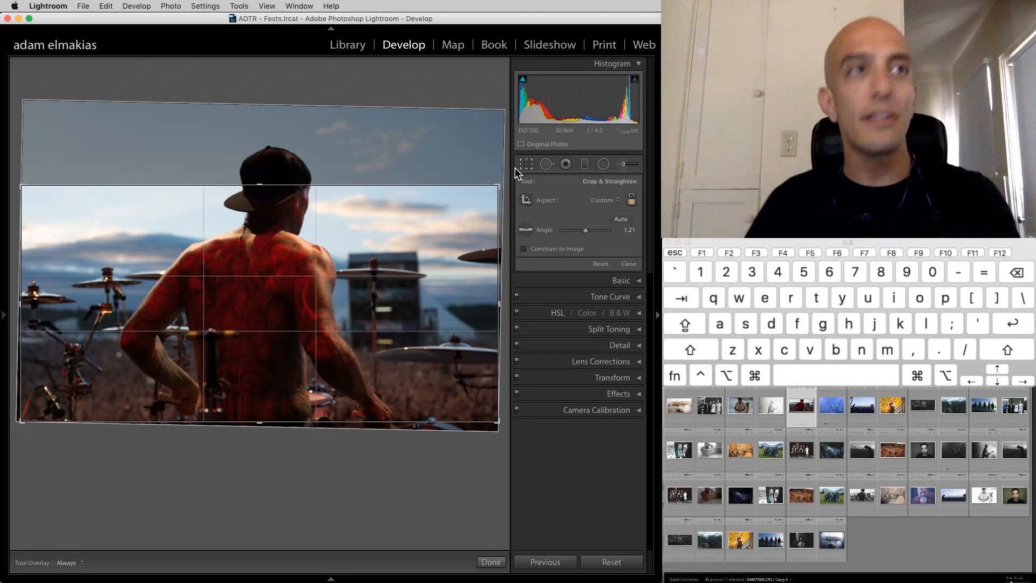
key("o")
key("o")
key("o")
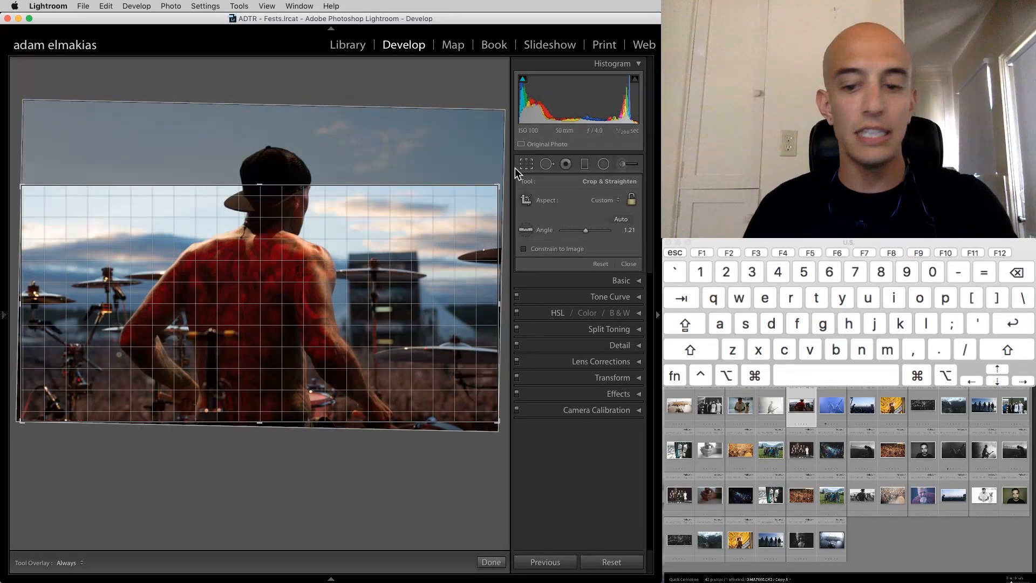
key("Return")
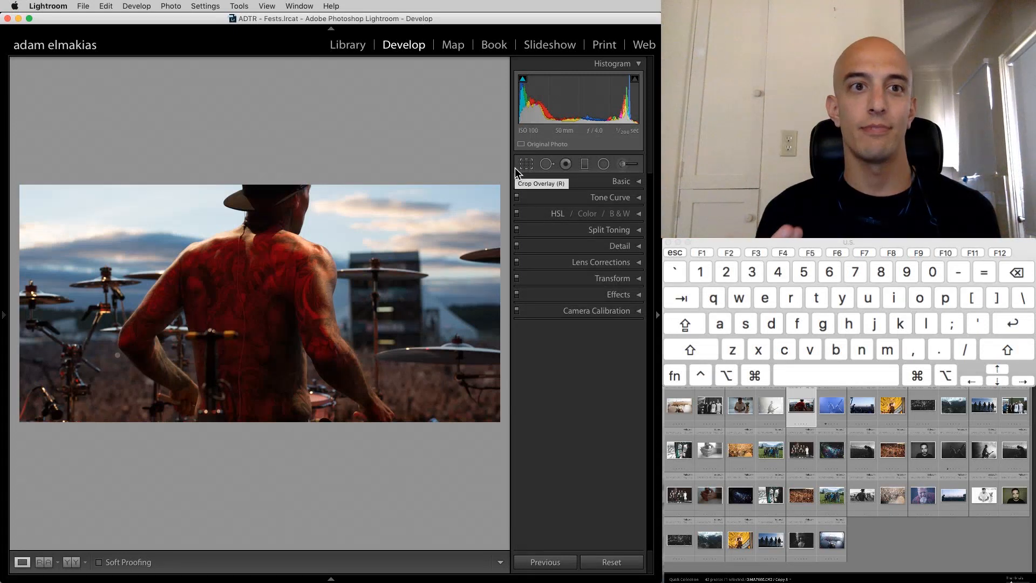
- Reset the drummer photo and select the unedited wide-angle festival stage photo taken from behind the drums
left_click(615, 562)
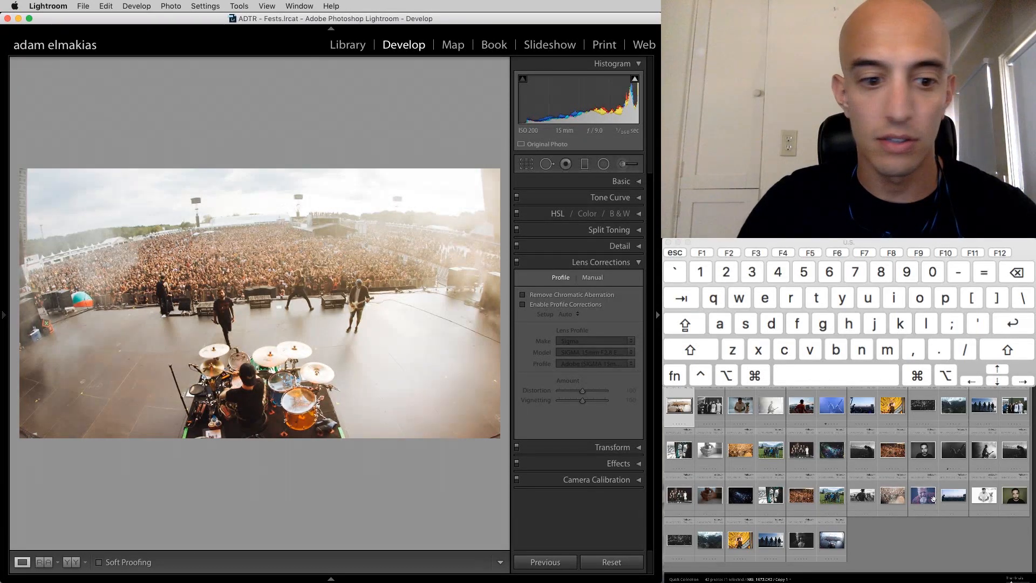
left_click(830, 542)
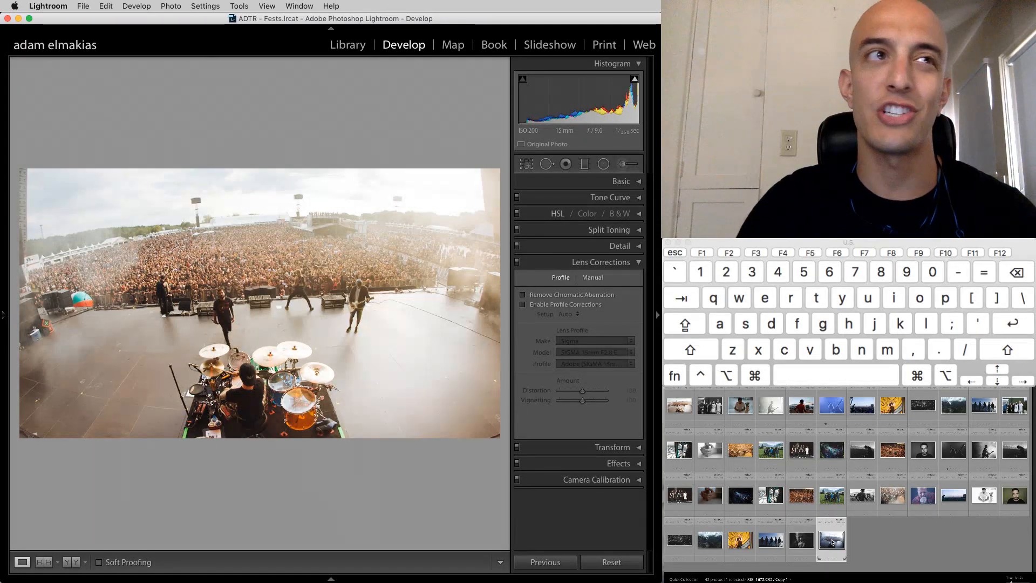
- Try rotating the stage photo to an angle of −7.28 with the crop overlay, and reset the photo
left_click(527, 164)
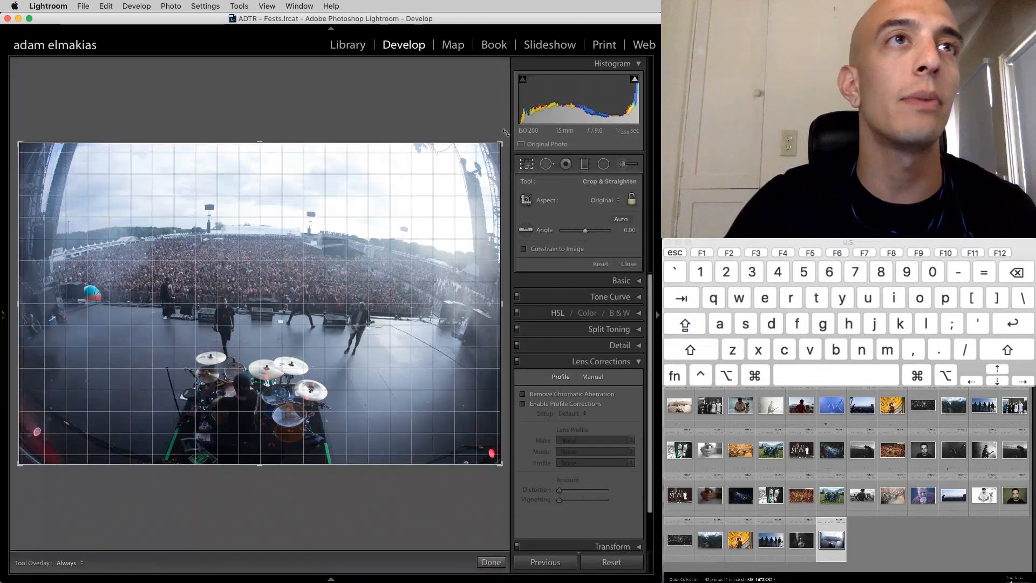
left_click_drag(505, 131, 485, 99)
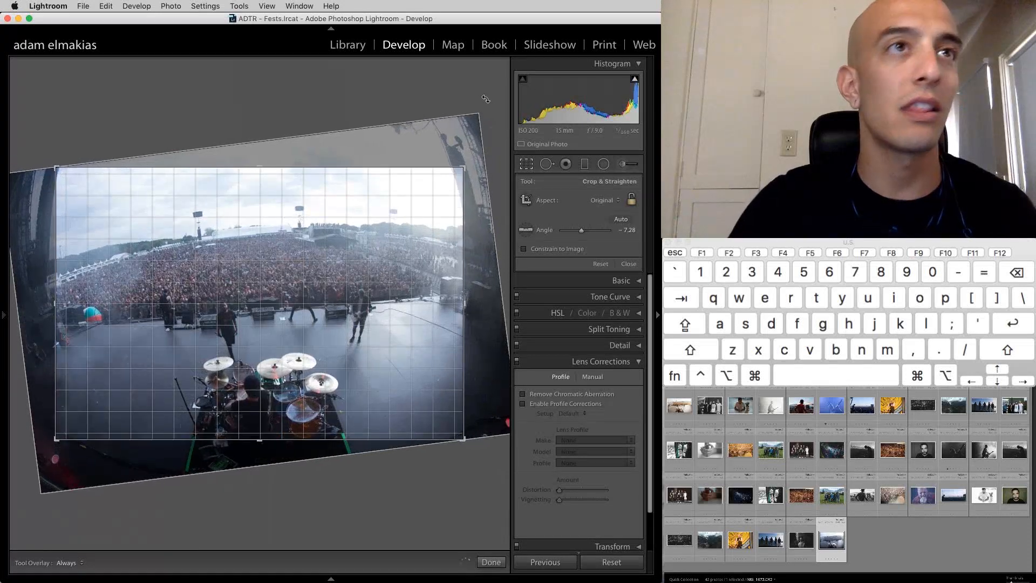
key("Return")
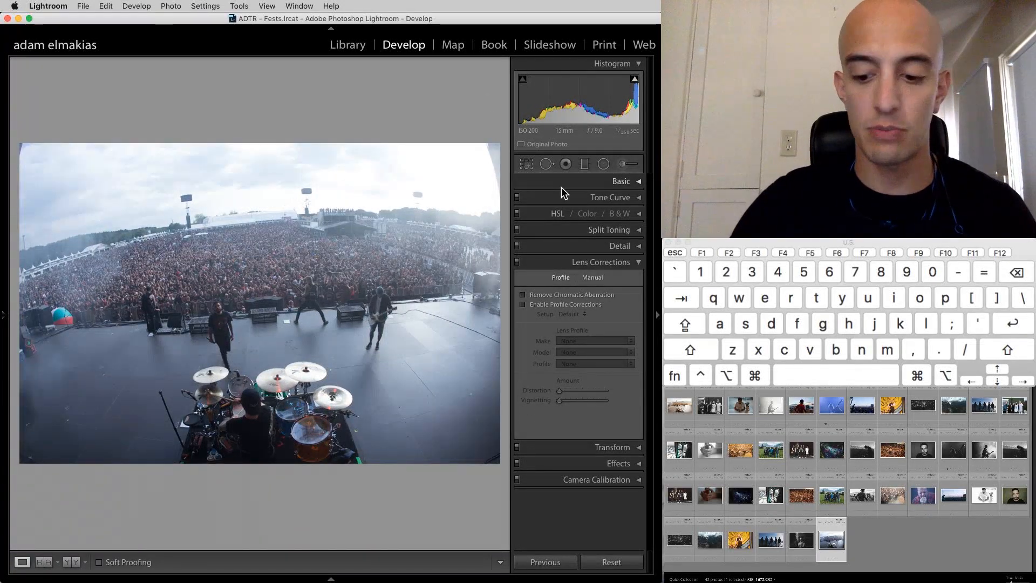
left_click(615, 564)
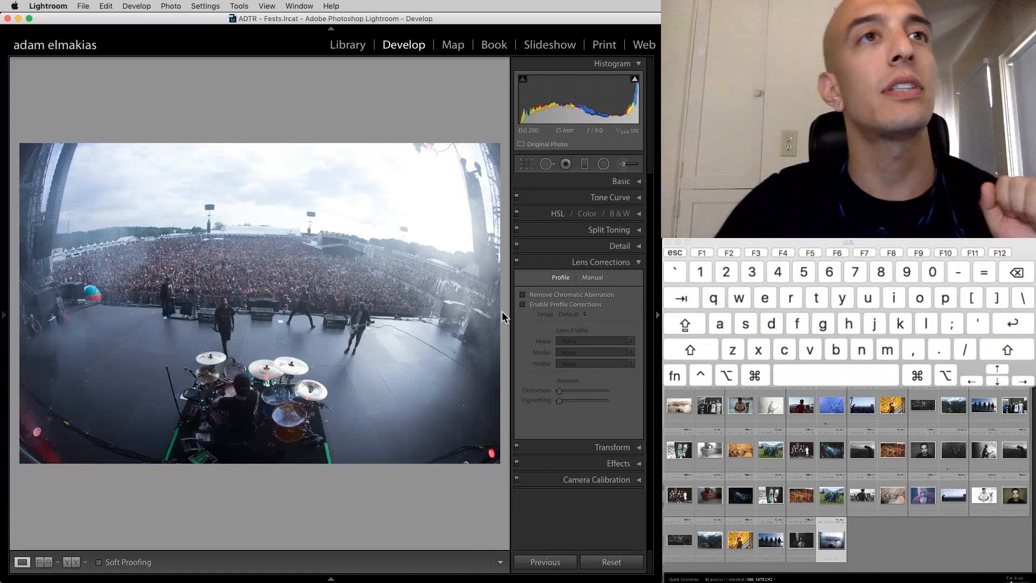
- Compare the stage photo with lens profile corrections enabled and disabled, leaving them off
left_click(531, 302)
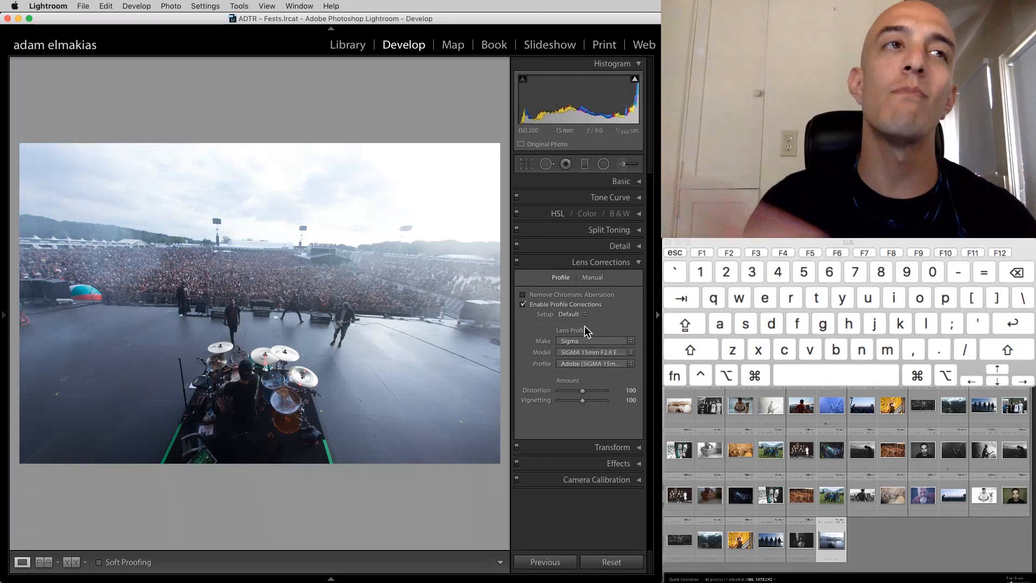
left_click(555, 305)
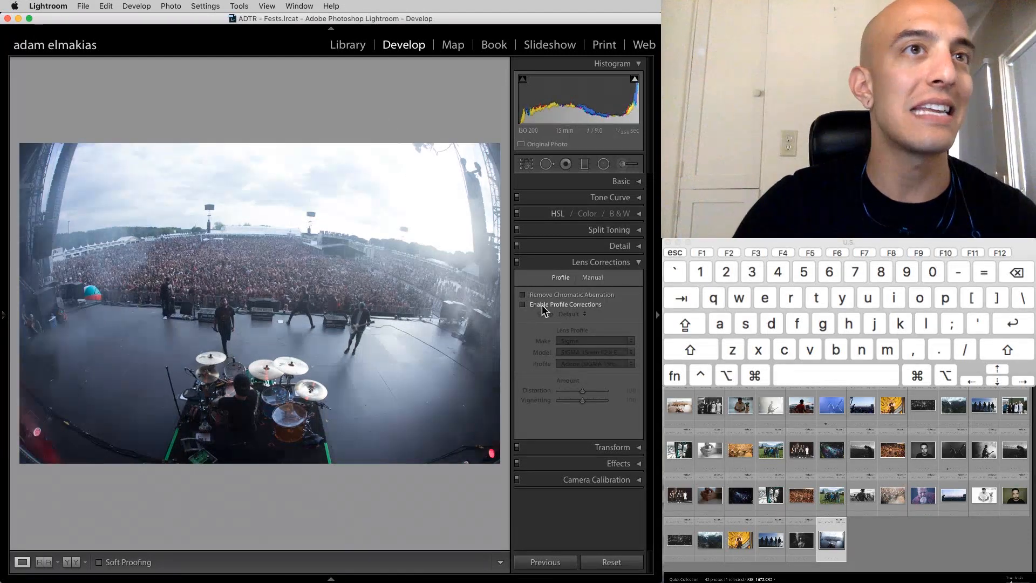
left_click(522, 164)
key("r")
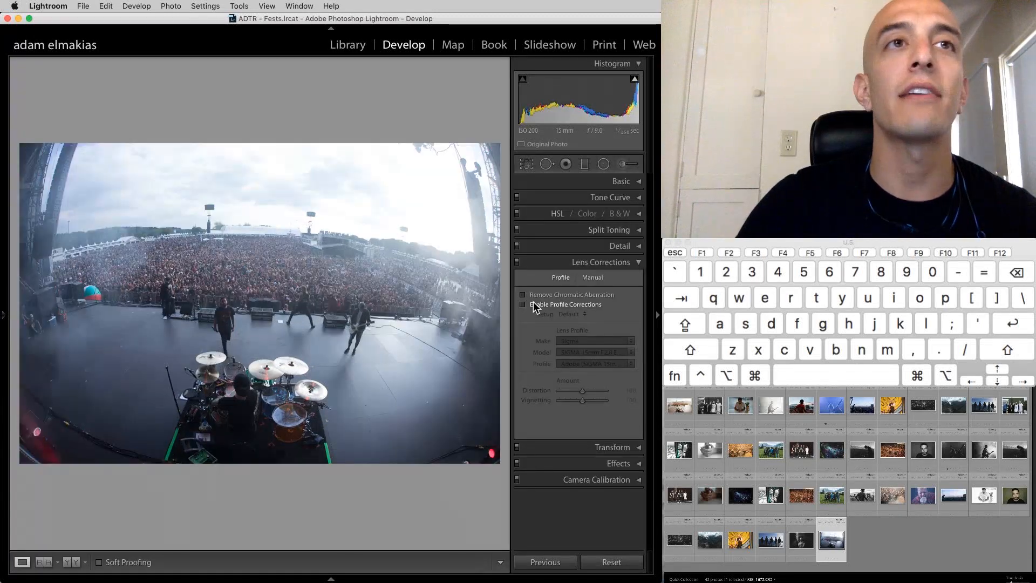
left_click(533, 302)
left_click(533, 302)
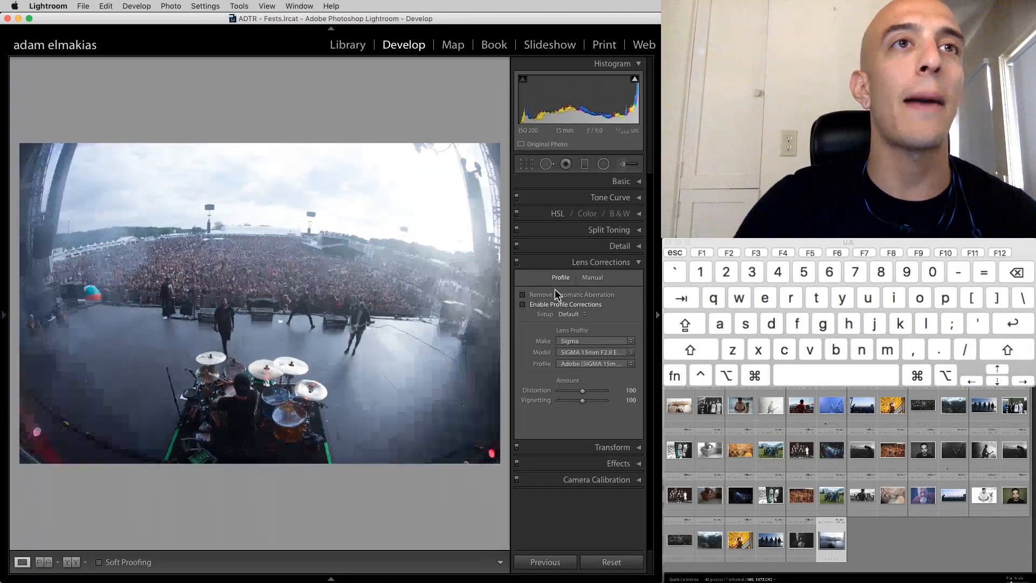
- Try a manual lens distortion correction of +100 with Constrain Crop on the stage photo, and revert the distortion amount
left_click(589, 277)
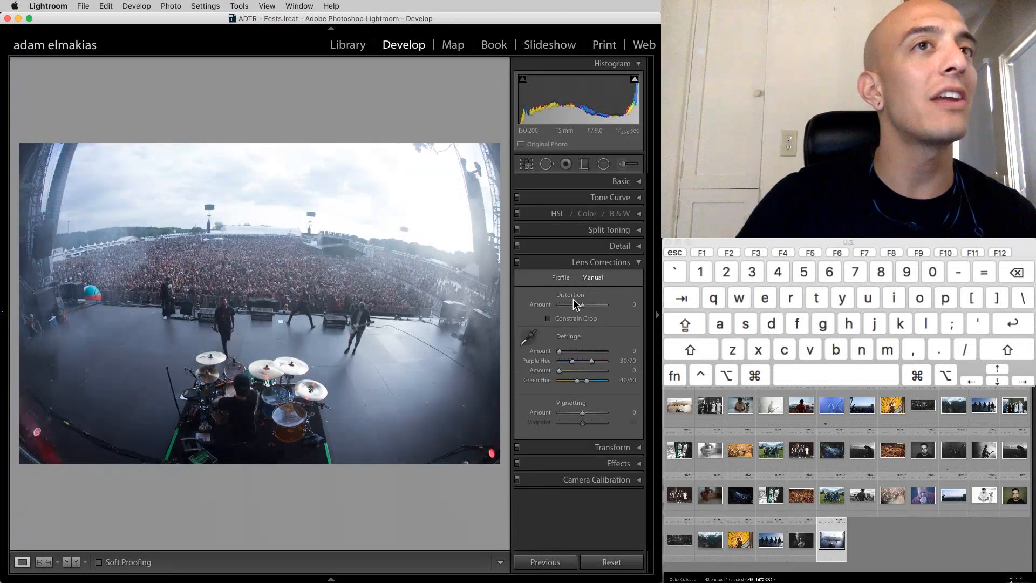
left_click_drag(573, 300, 609, 316)
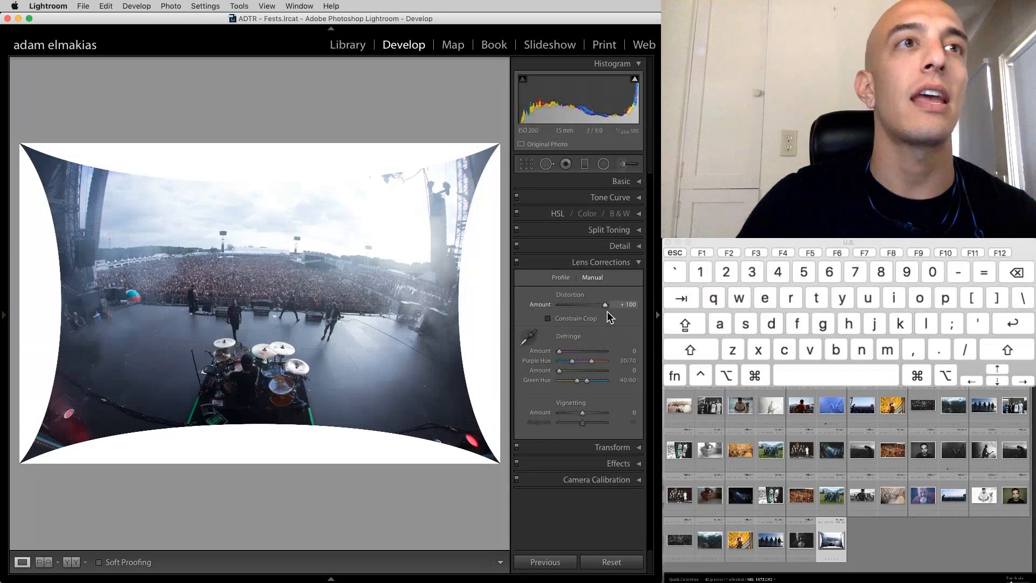
mouse_move(609, 316)
left_mouse_down()
mouse_move(560, 307)
mouse_move(591, 309)
left_mouse_up()
left_click(564, 320)
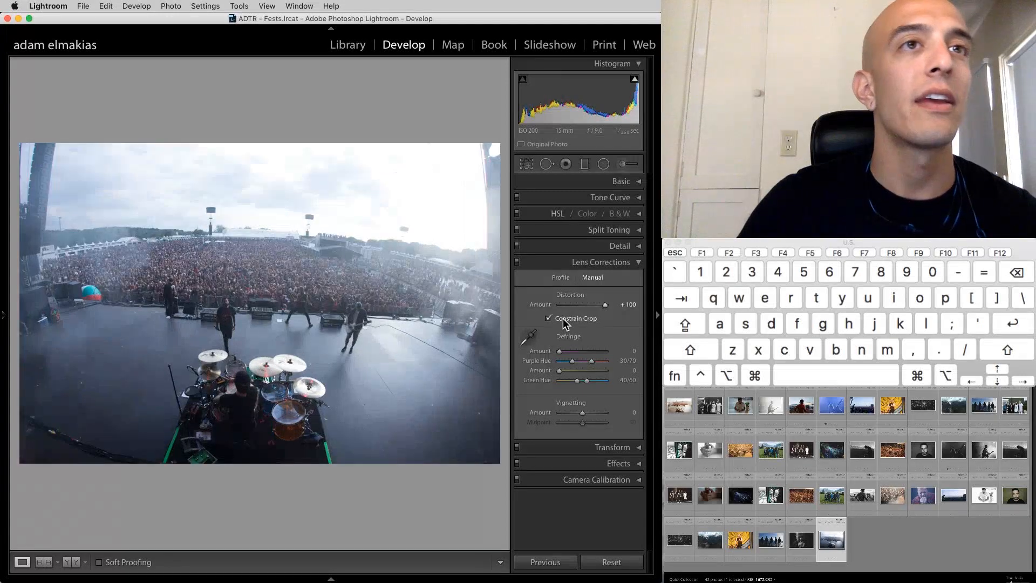
left_click_drag(583, 306, 605, 305)
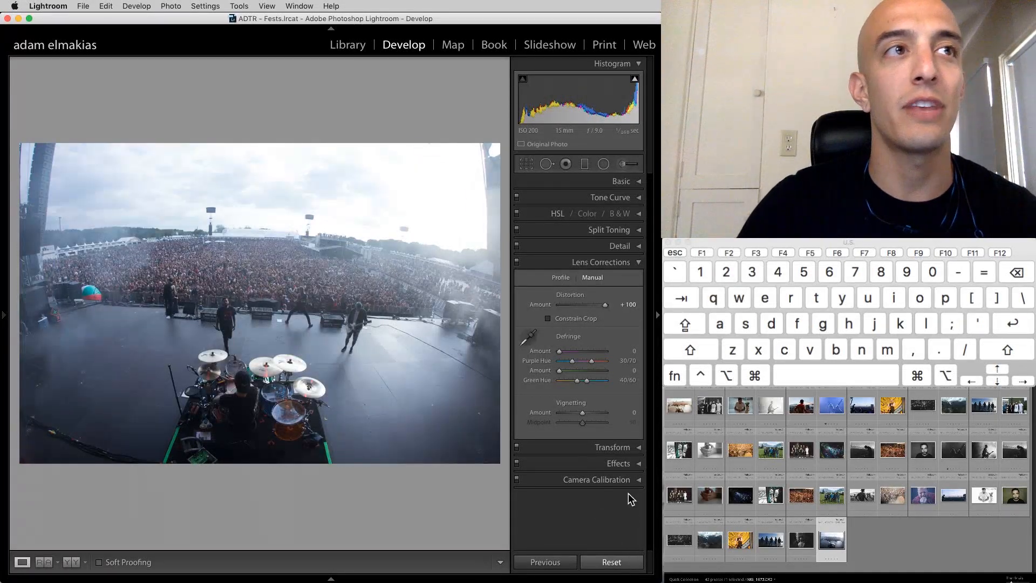
double_click(555, 297)
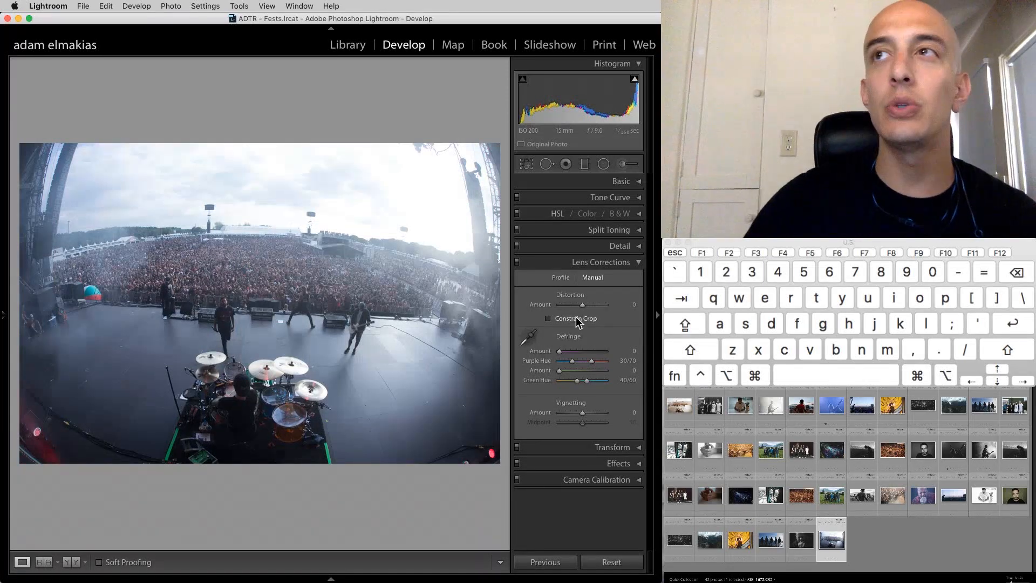
- Try manual distortion amounts of +100 and +10 with Constrain Crop on the stage photo, resetting the photo after each trial
left_click_drag(582, 305, 641, 318)
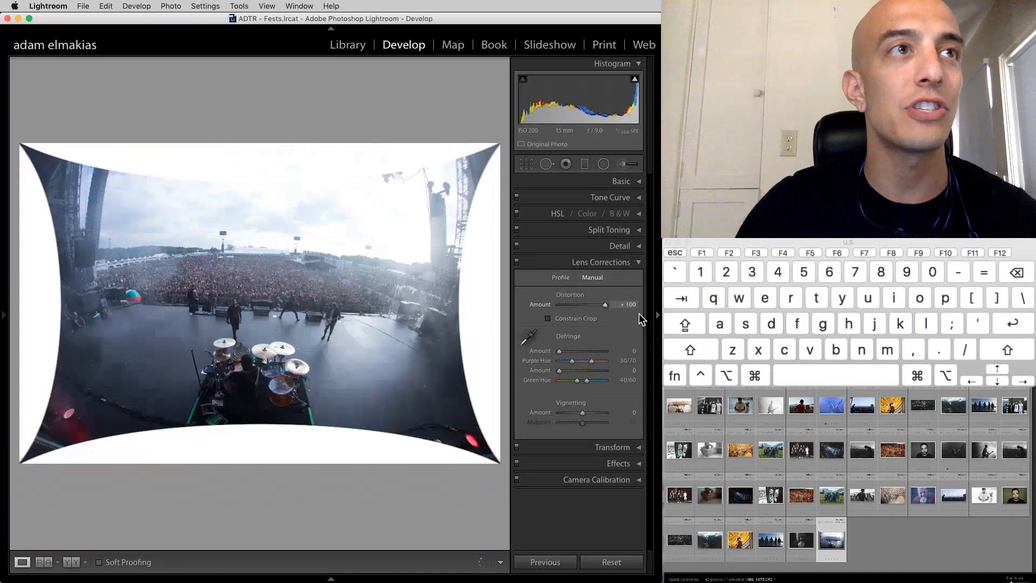
left_click(549, 318)
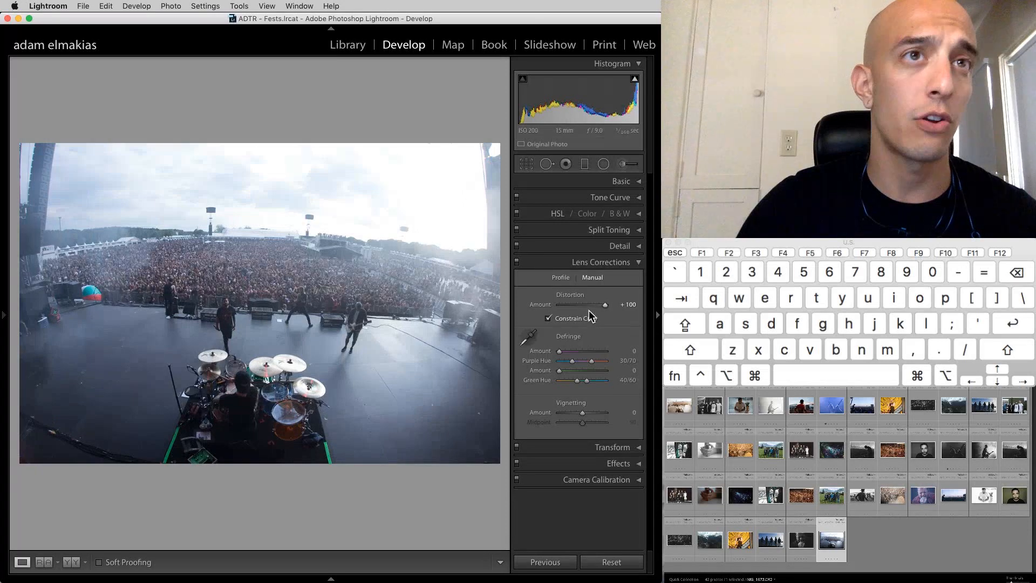
left_click(599, 564)
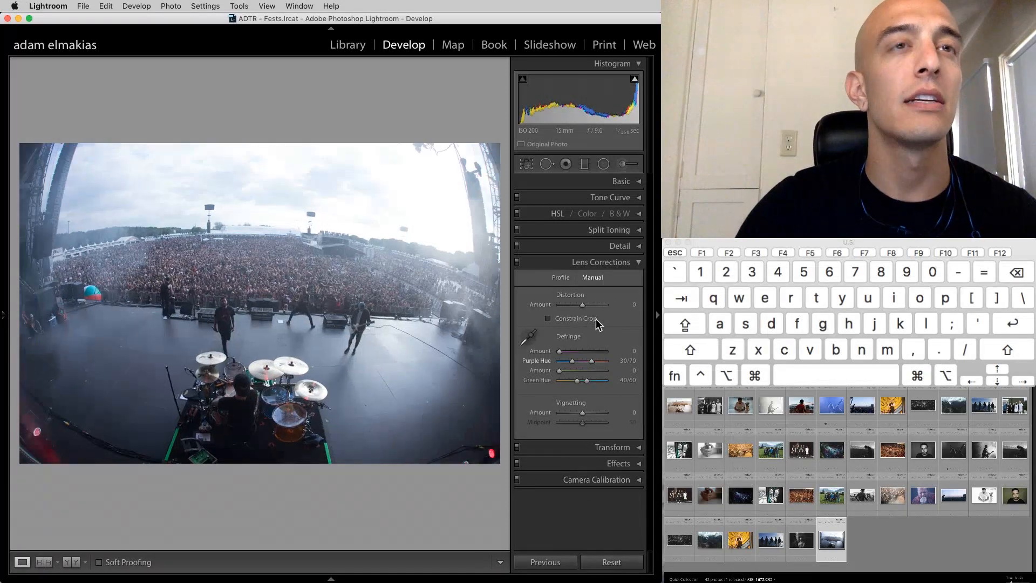
left_click_drag(582, 305, 605, 305)
left_click(548, 319)
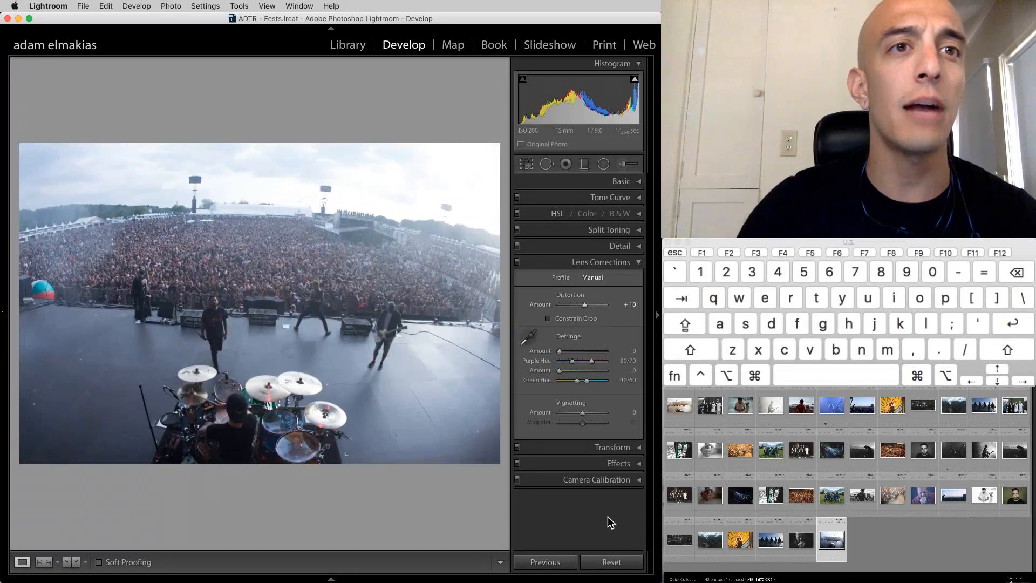
left_click(621, 561)
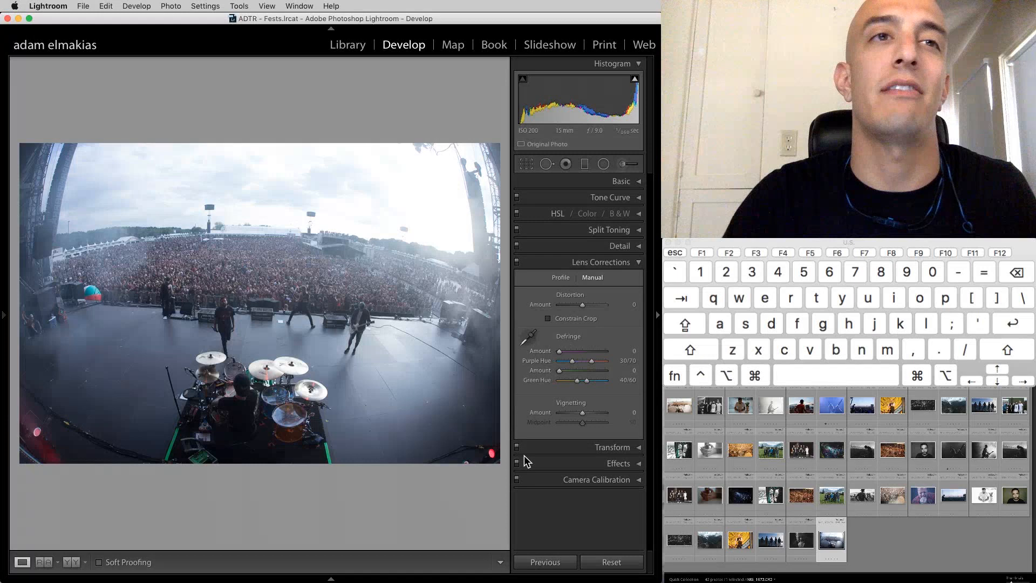
- Try adjusting the manual lens vignetting amount on the stage photo and restore its default
left_click(567, 413)
mouse_move(568, 413)
left_mouse_down()
mouse_move(626, 418)
mouse_move(548, 419)
left_mouse_up()
double_click(547, 416)
- Try lens profile corrections on the stage photo with vignetting at 0 and 133 and distortion at 200, and reset the photo
left_click(562, 278)
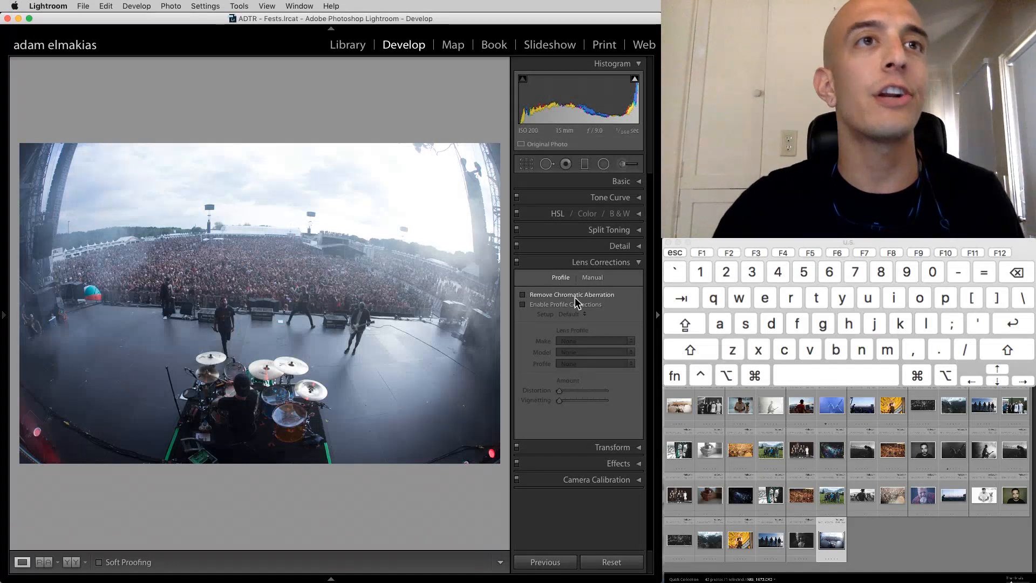
left_click(562, 305)
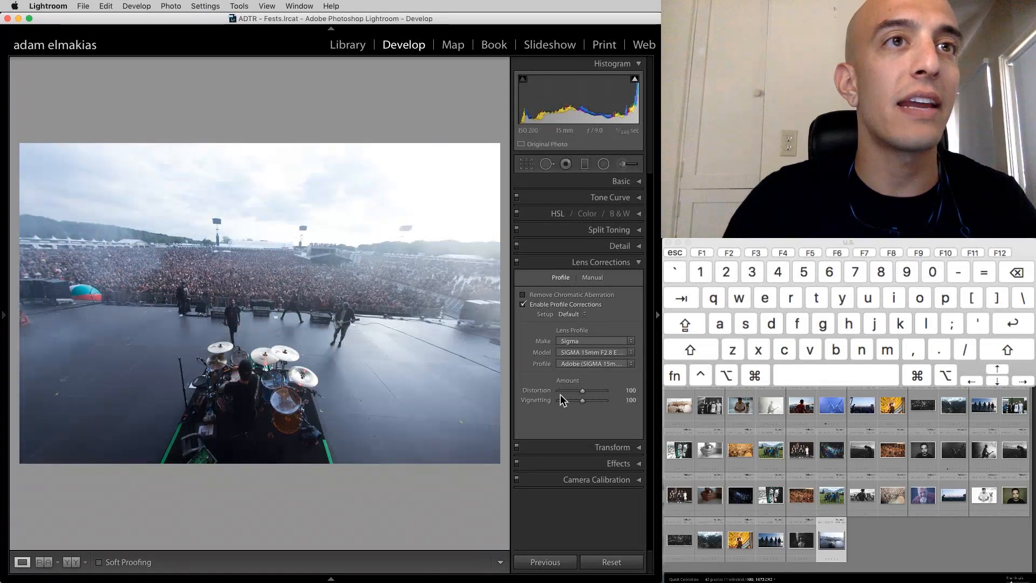
left_click_drag(566, 403, 533, 406)
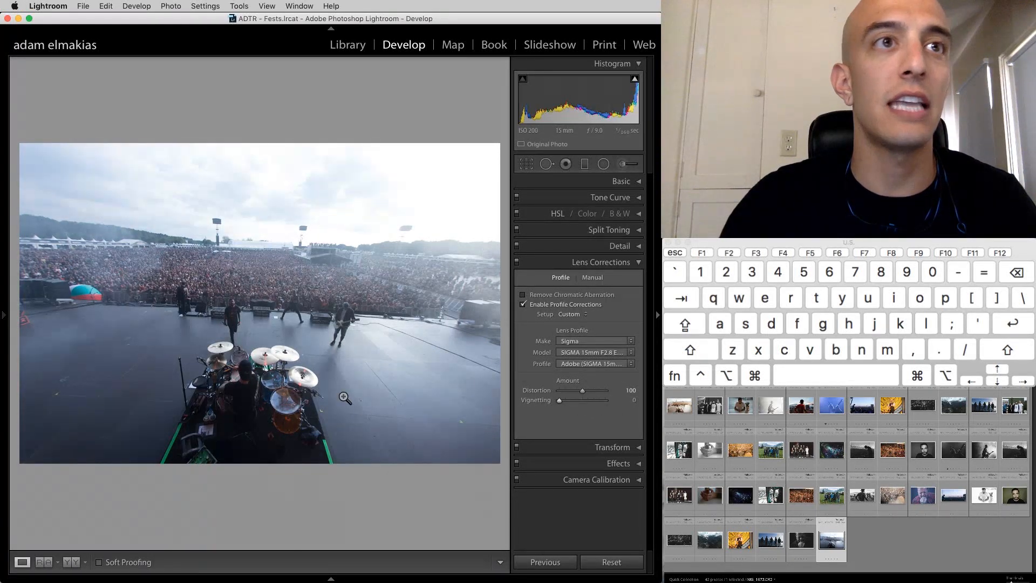
left_click(590, 400)
left_click_drag(576, 390, 611, 394)
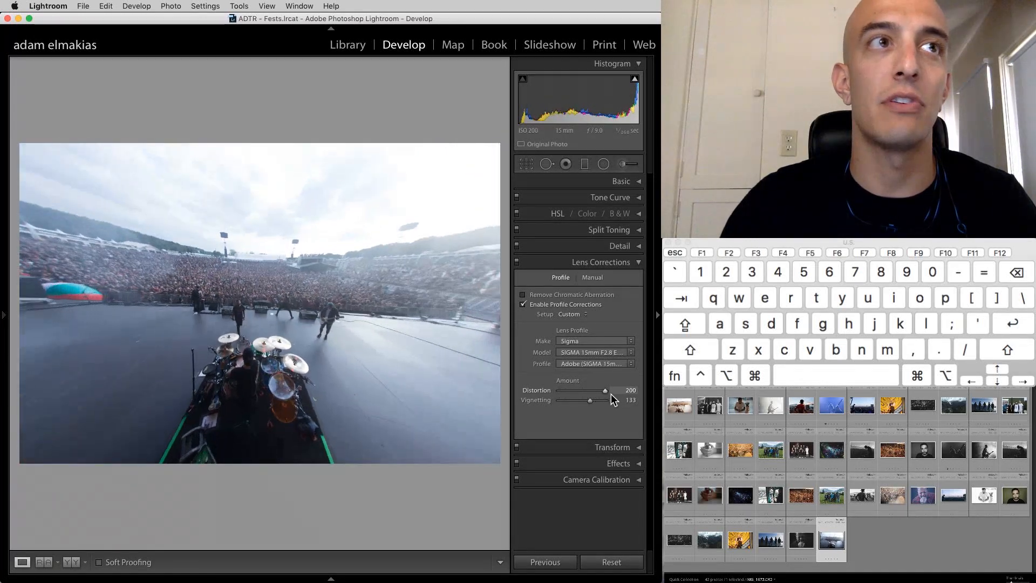
left_click(615, 561)
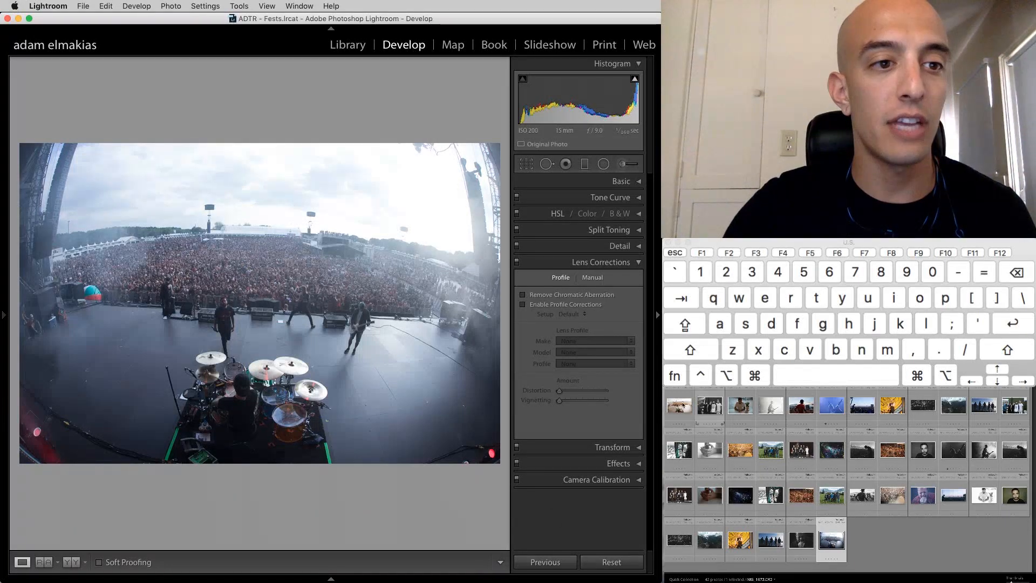
- Check the edited copy of the stage photo, and crop the unedited one tighter with its angle at −6.76
left_click(680, 405)
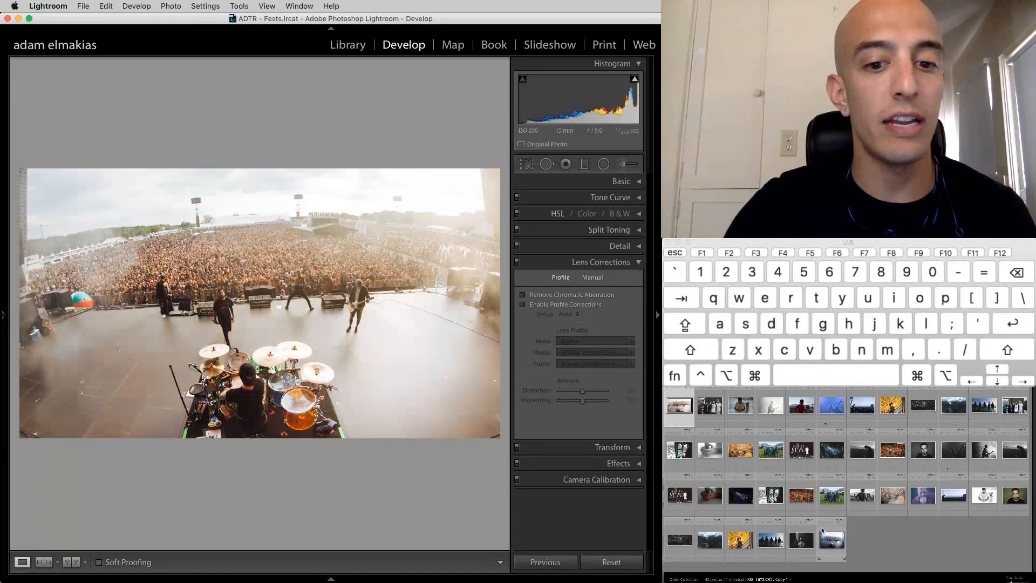
left_click(832, 540)
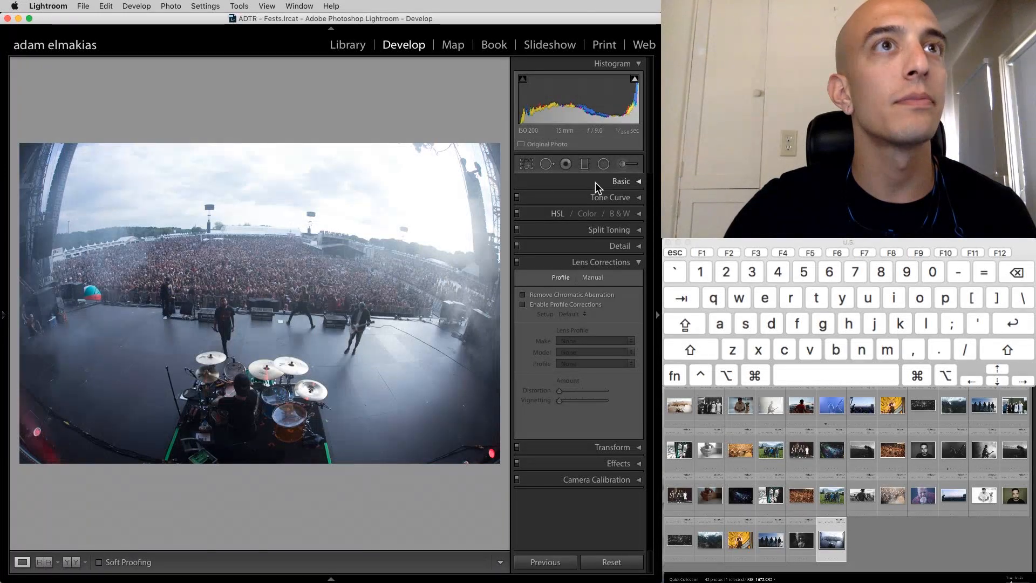
left_click(526, 163)
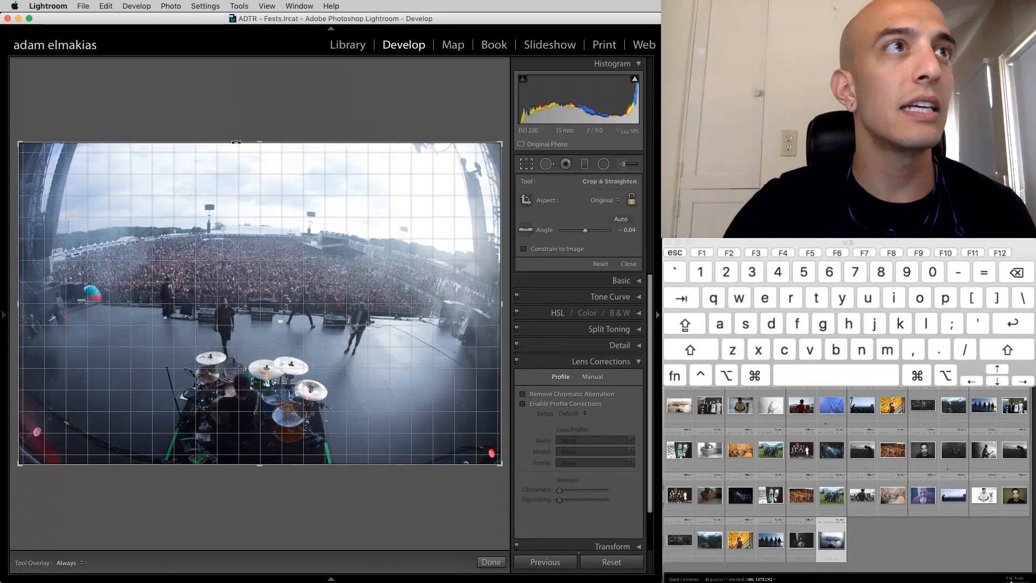
left_click_drag(235, 141, 256, 204)
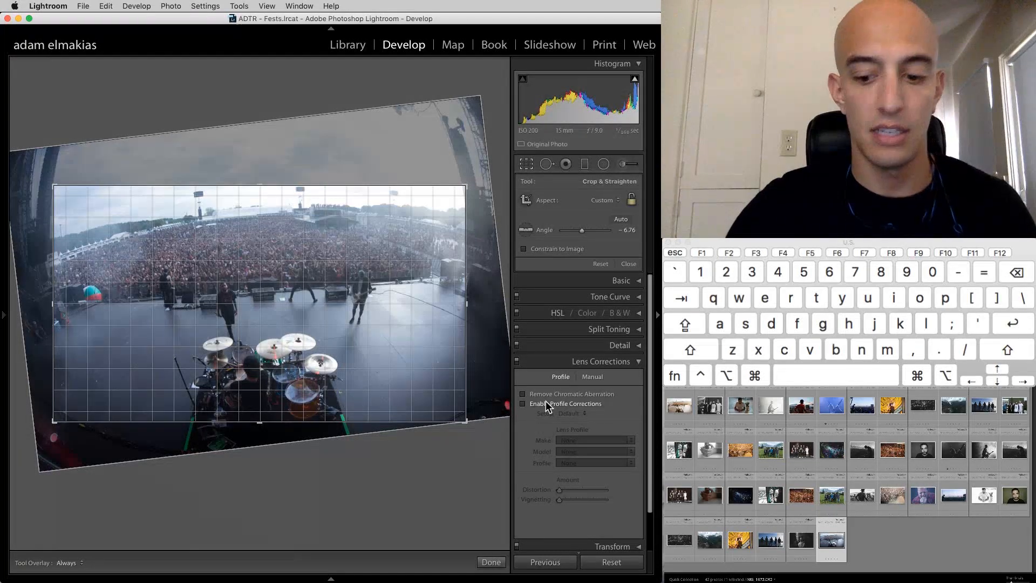
key("Return")
- Compare the cropped stage photo with profile corrections on and off against its edited copy, and collapse the lens correction settings
left_click(561, 304)
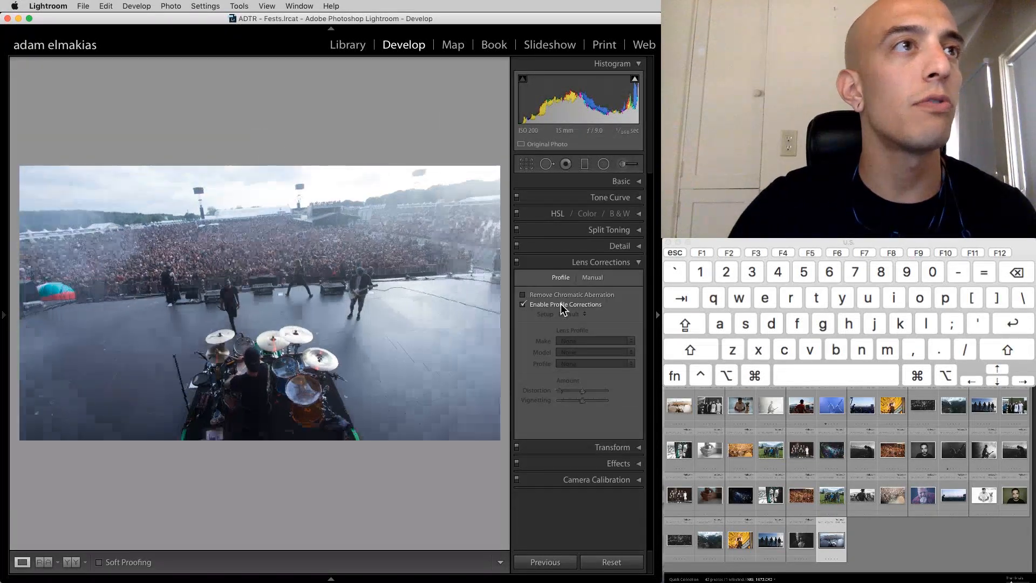
left_click(681, 406)
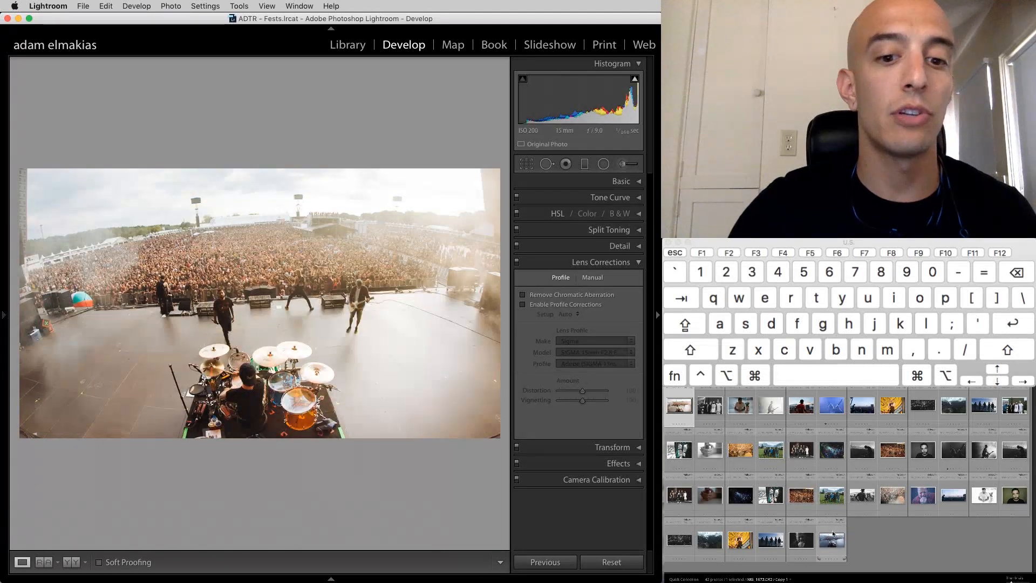
left_click(833, 536)
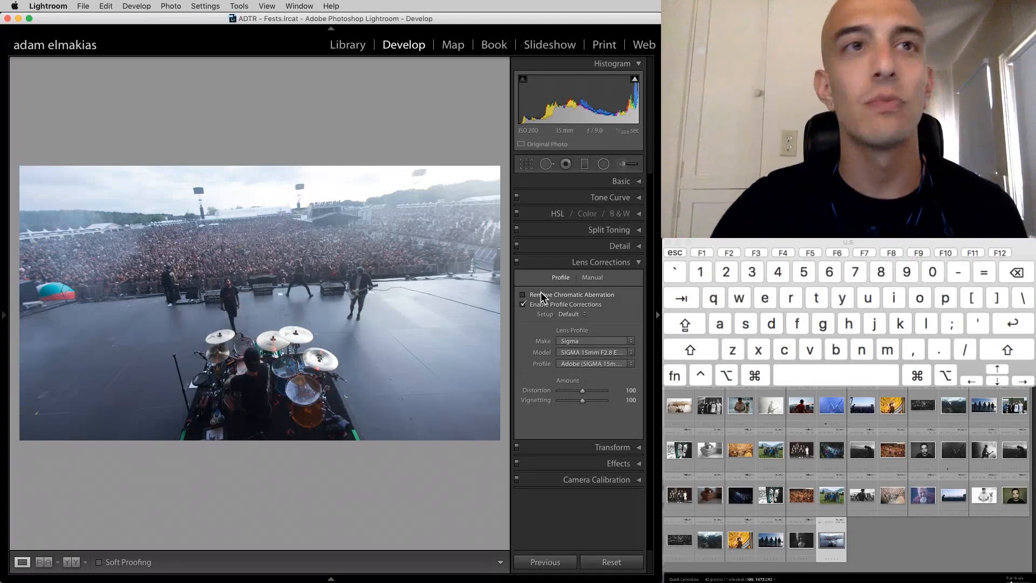
left_click(575, 305)
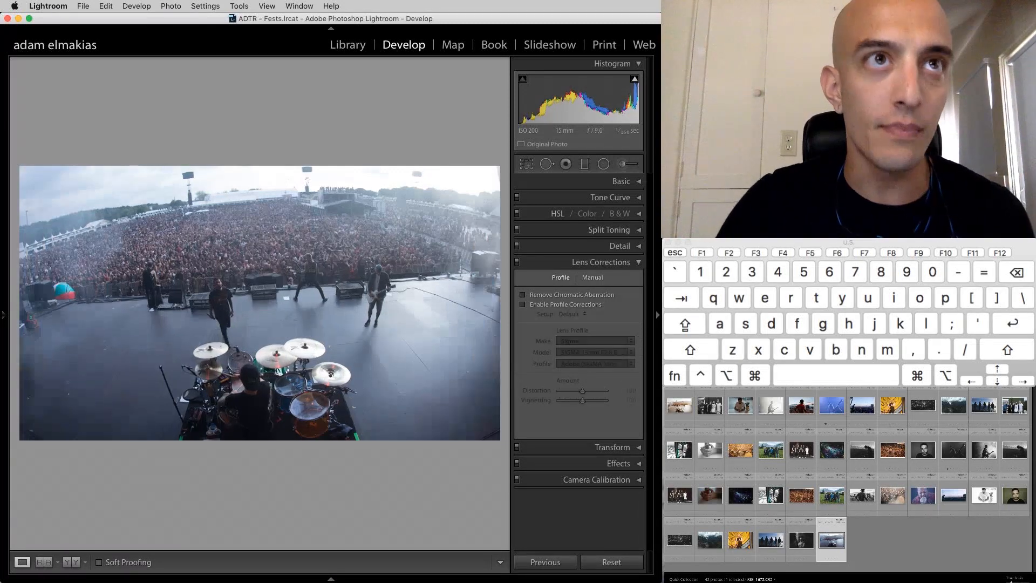
left_click(601, 187)
left_click(610, 186)
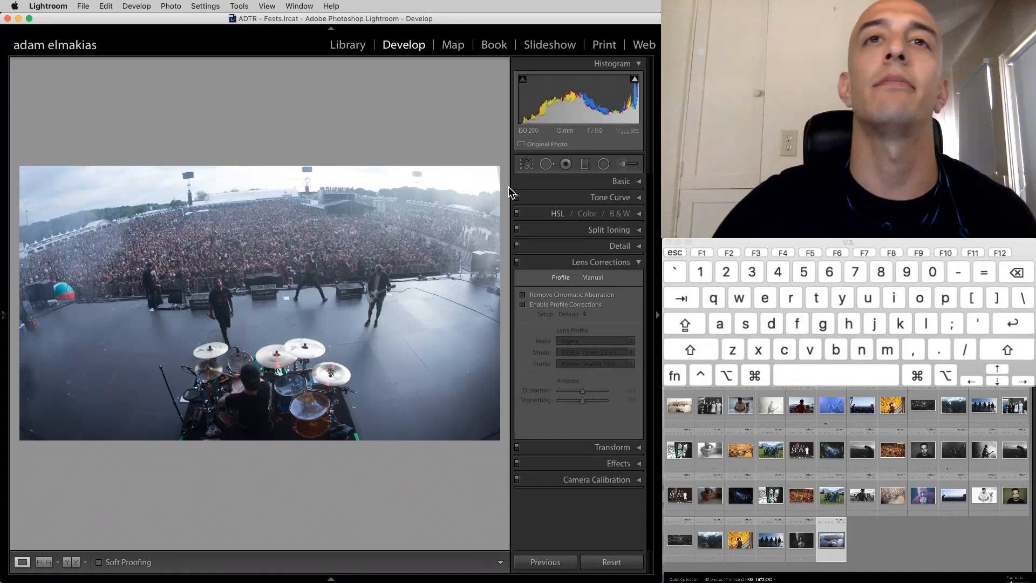
left_click(679, 406)
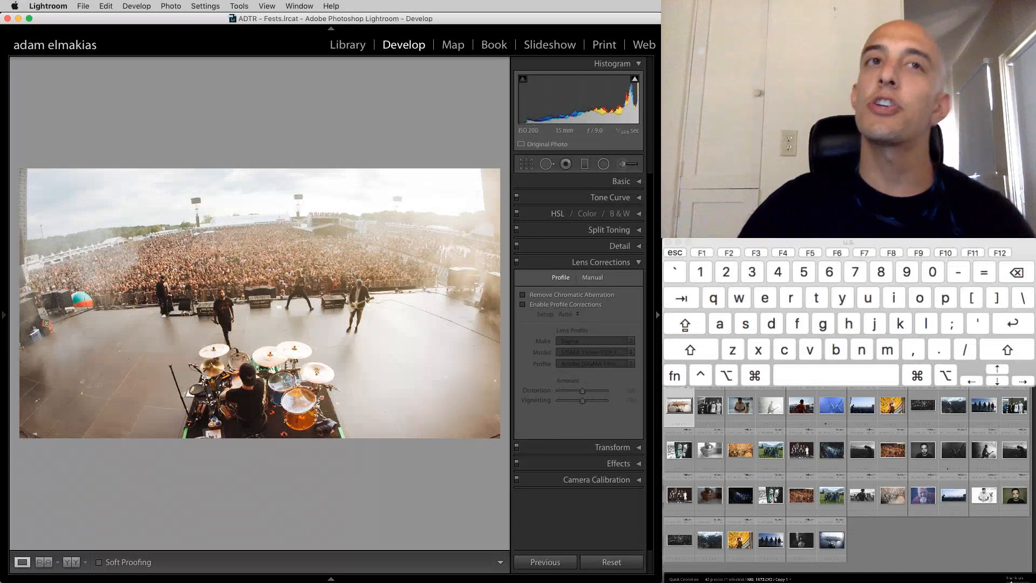
left_click(635, 265)
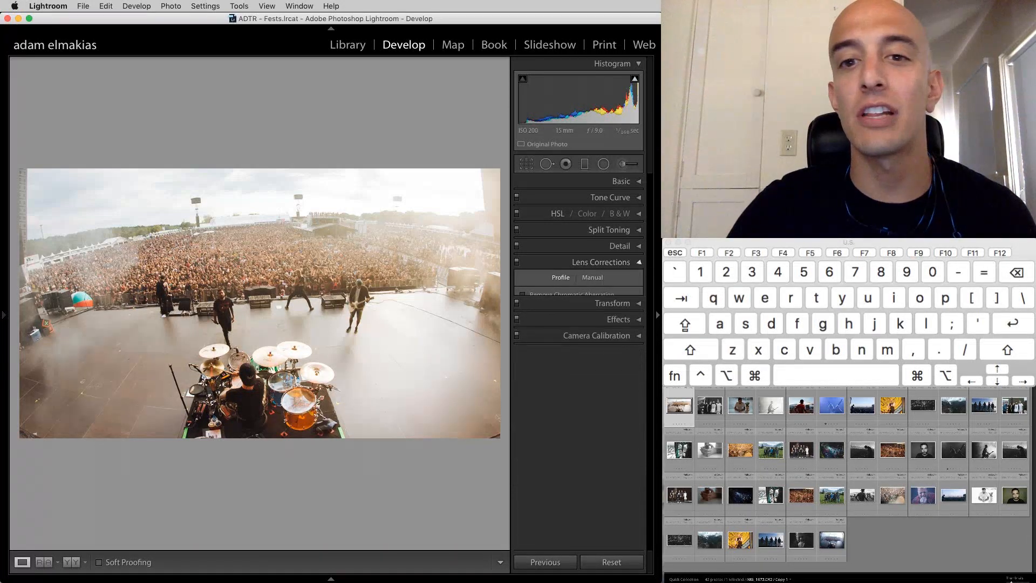
- Select the photo of the guitarist facing the festival crowd, show its Transform settings, reset its edits, and check the before view
left_click(868, 411)
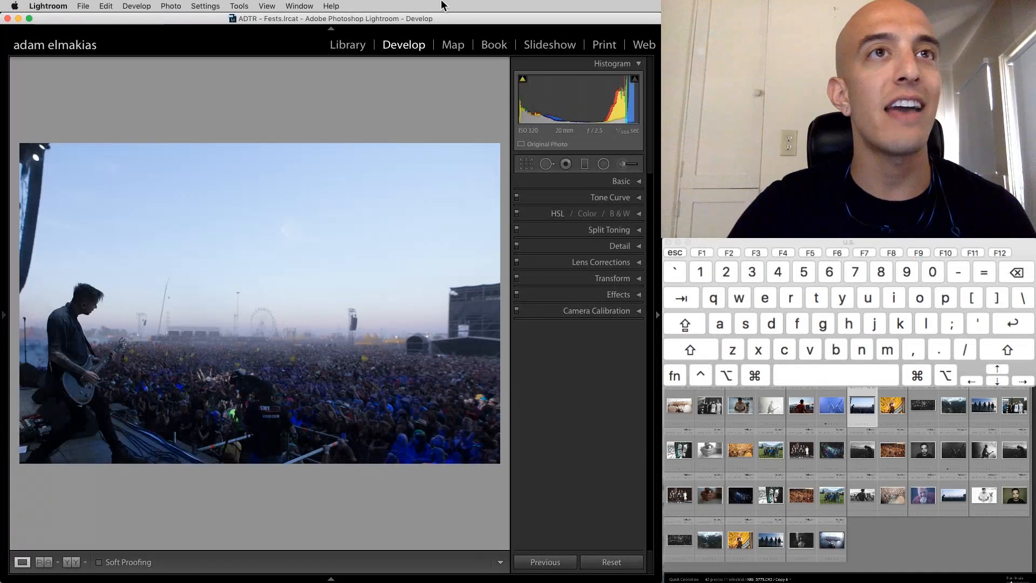
left_click(633, 276)
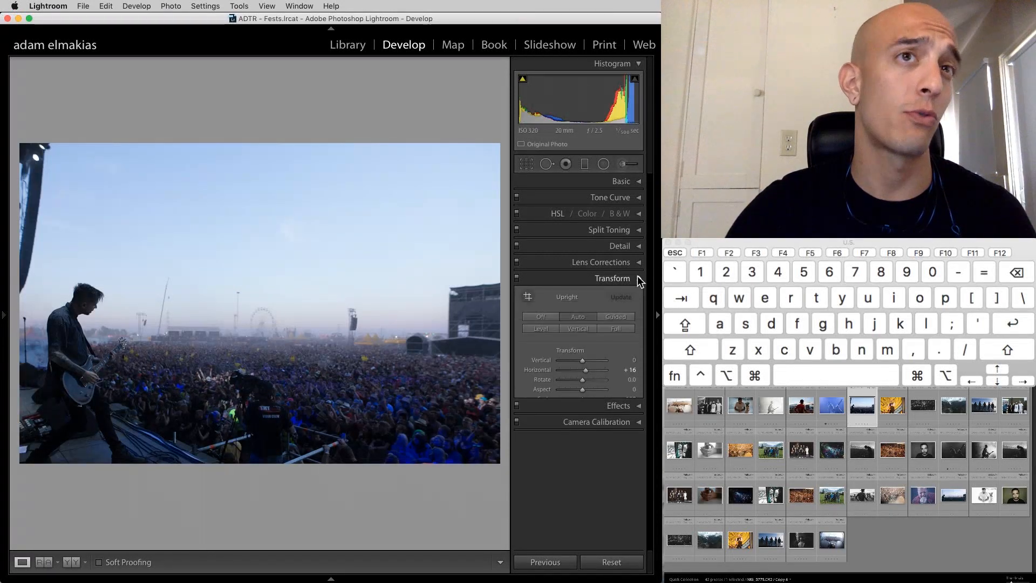
left_click(617, 561)
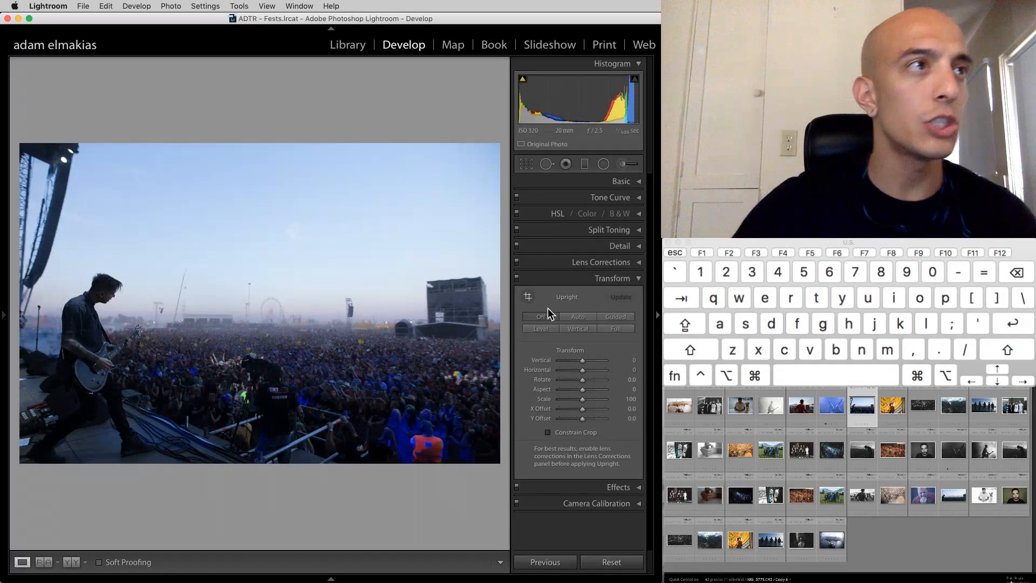
key("backslash")
key("backslash")
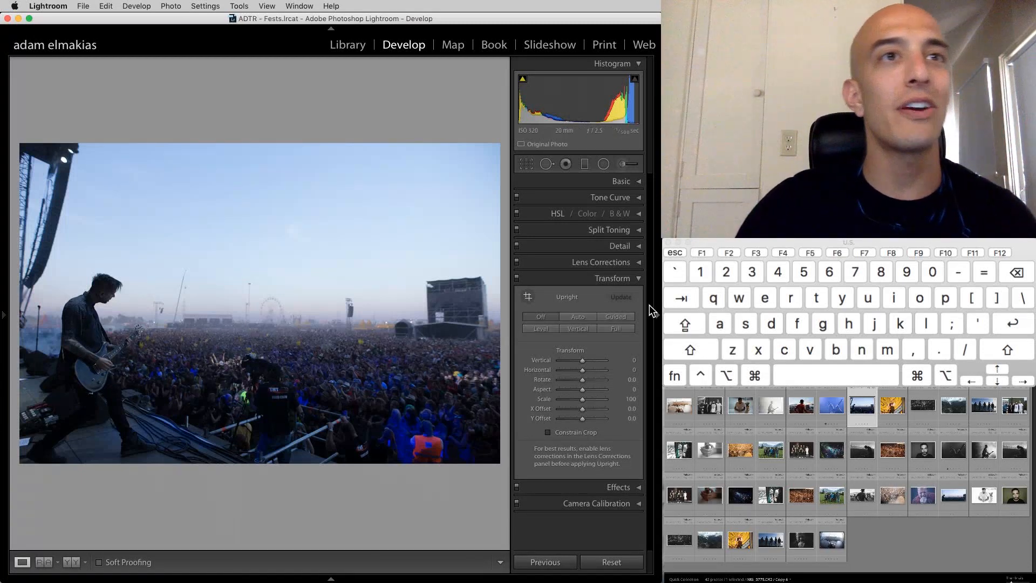
- Apply Auto Upright to the guitarist photo, set the Horizontal transform to +24, and enable Constrain Crop
left_click(578, 317)
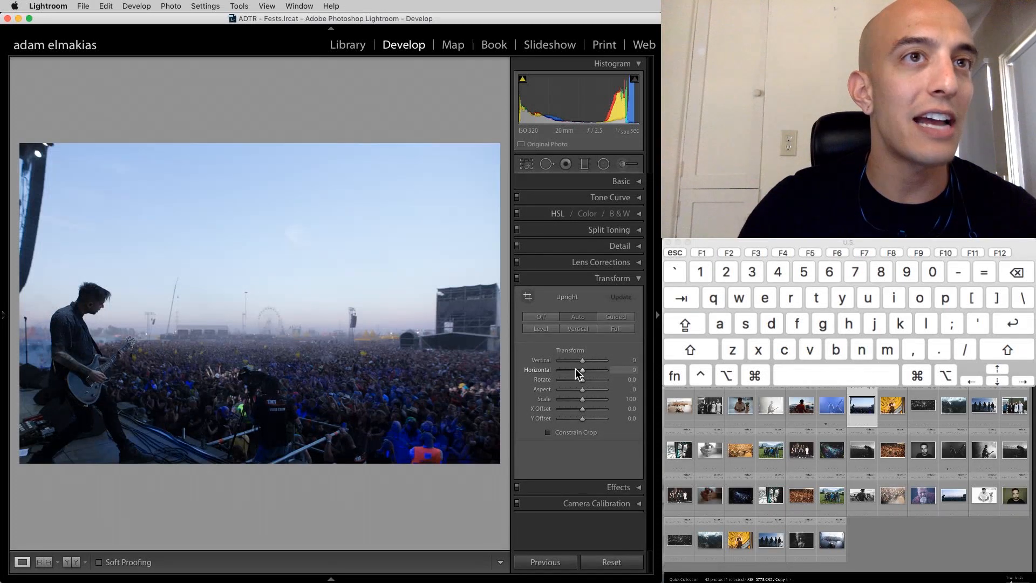
left_click_drag(582, 370, 588, 371)
left_click(575, 431)
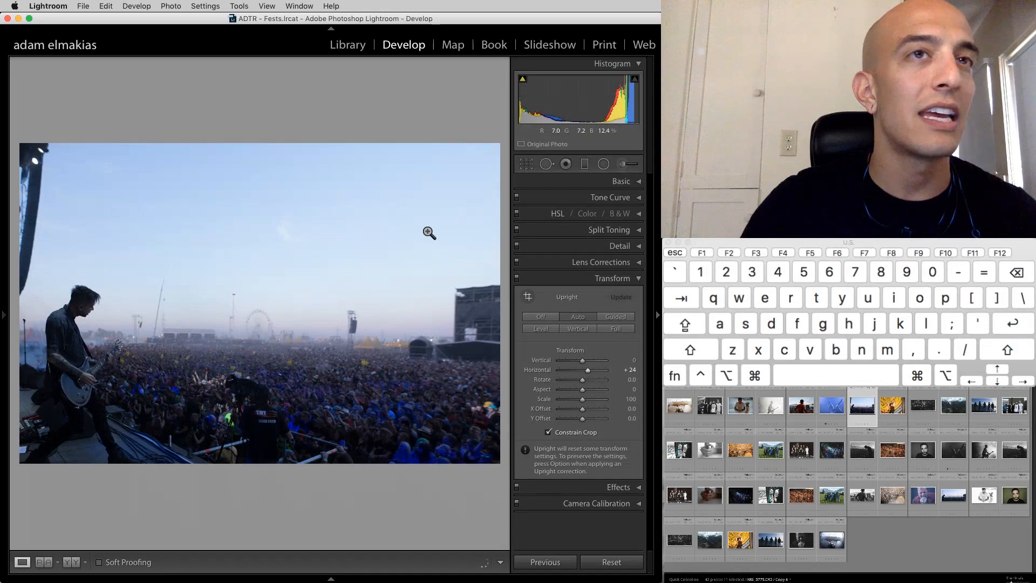
- Compare the guitarist photo with its before version and with the Transform adjustments switched off and on
key("backslash")
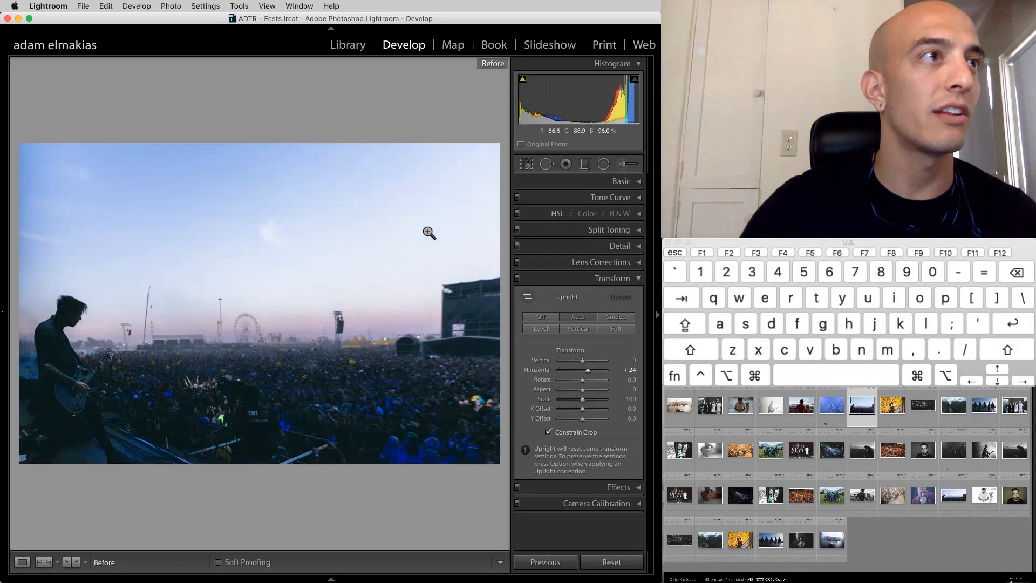
key("backslash")
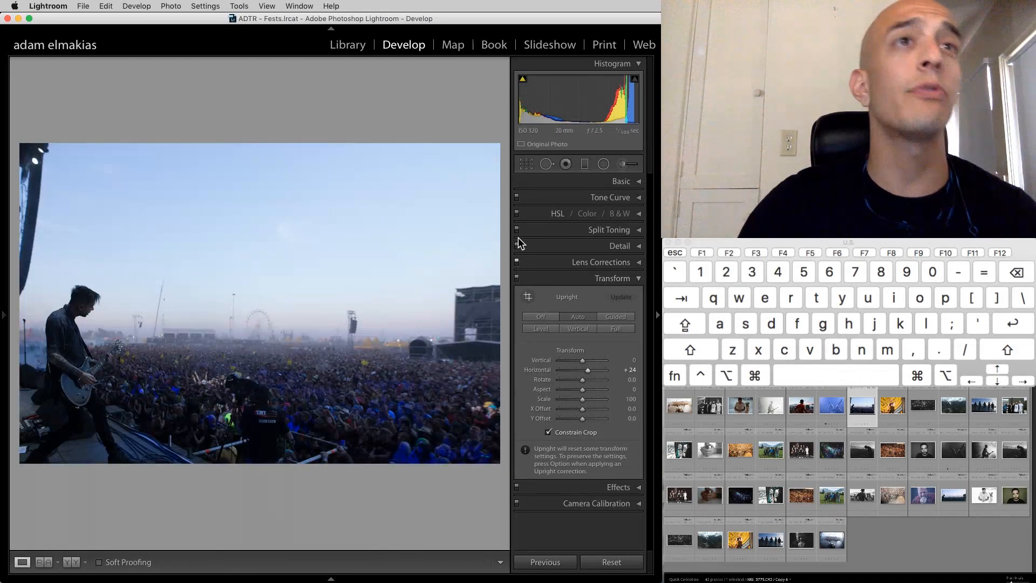
left_click(516, 277)
left_click(516, 276)
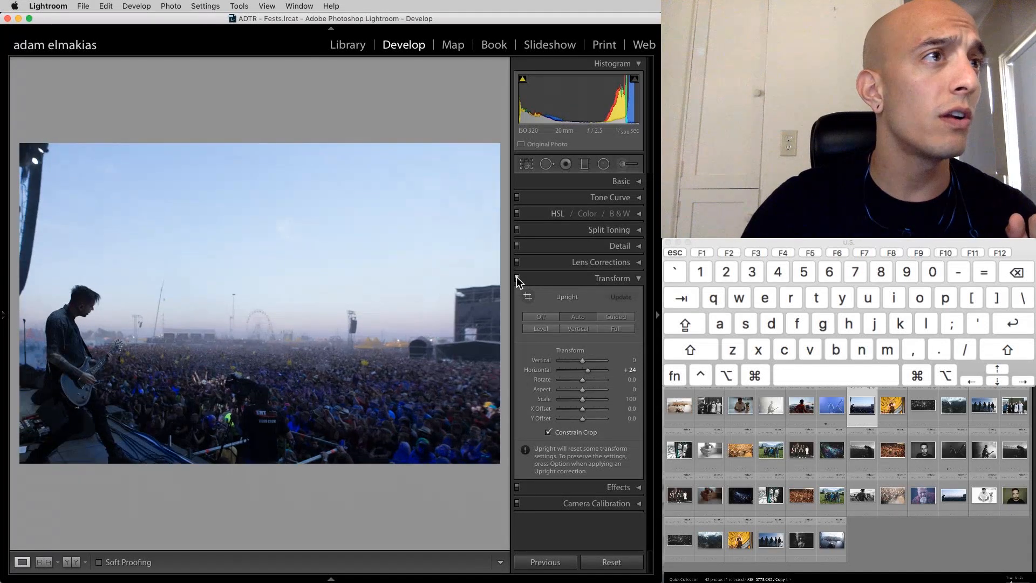
- Toggle the guitarist photo's Transform adjustments off and on several more times, and collapse the Transform settings
left_click(516, 276)
left_click(517, 277)
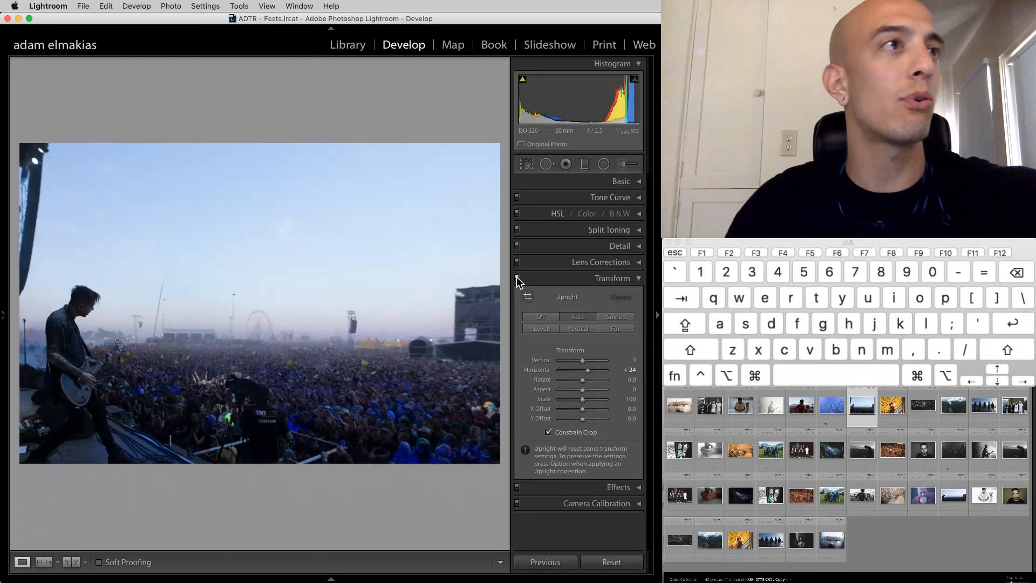
left_click(516, 277)
left_click(516, 276)
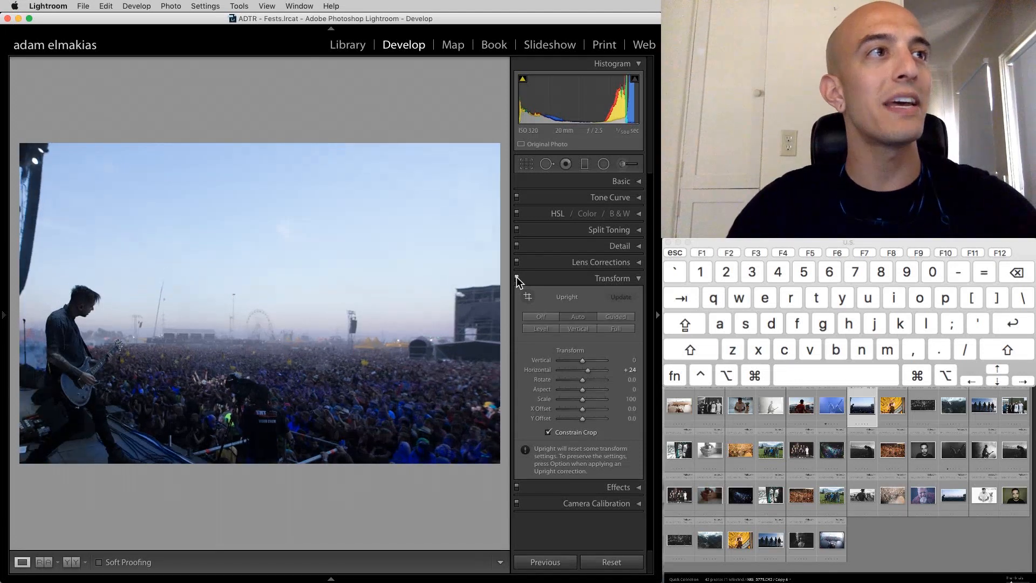
left_click(517, 277)
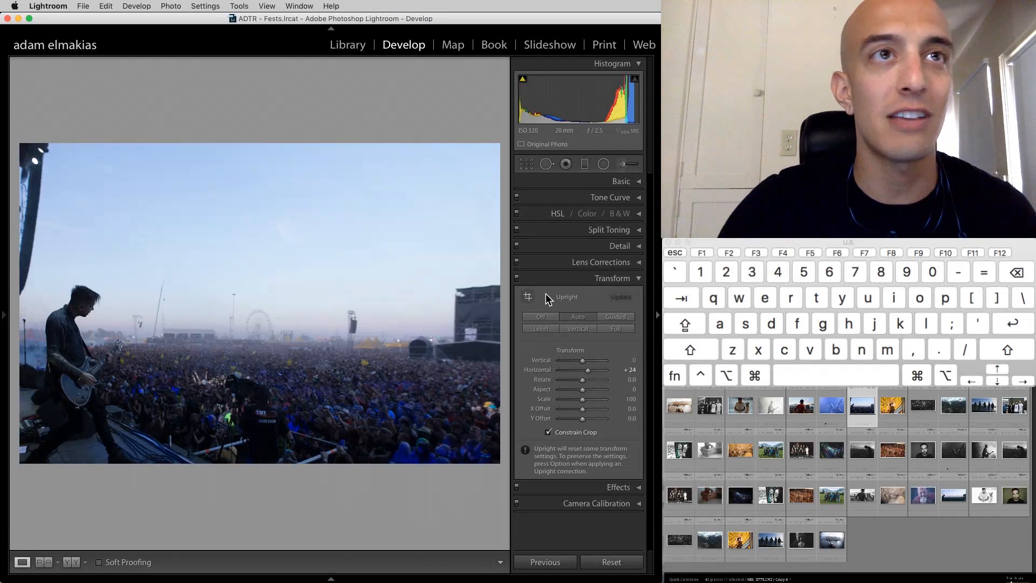
left_click(591, 280)
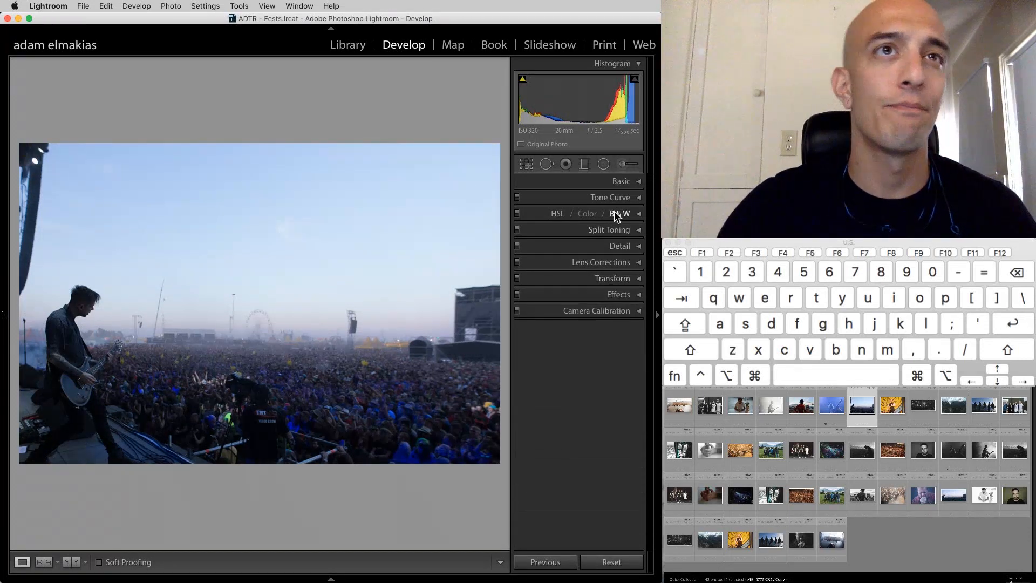
- Select the photo of the shirtless drummer seen from behind and show its Basic settings
left_click(622, 182)
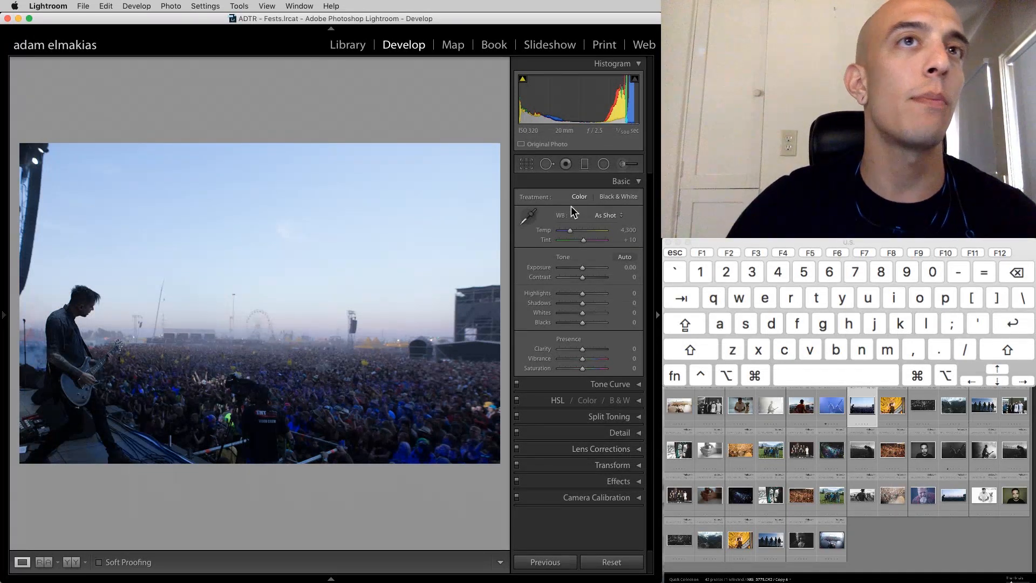
left_click(618, 182)
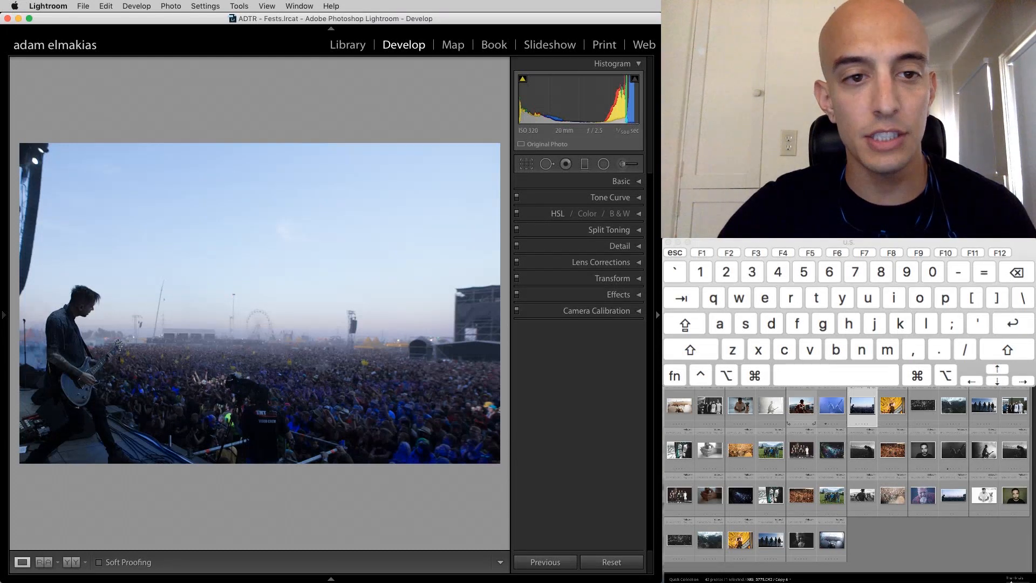
left_click(802, 406)
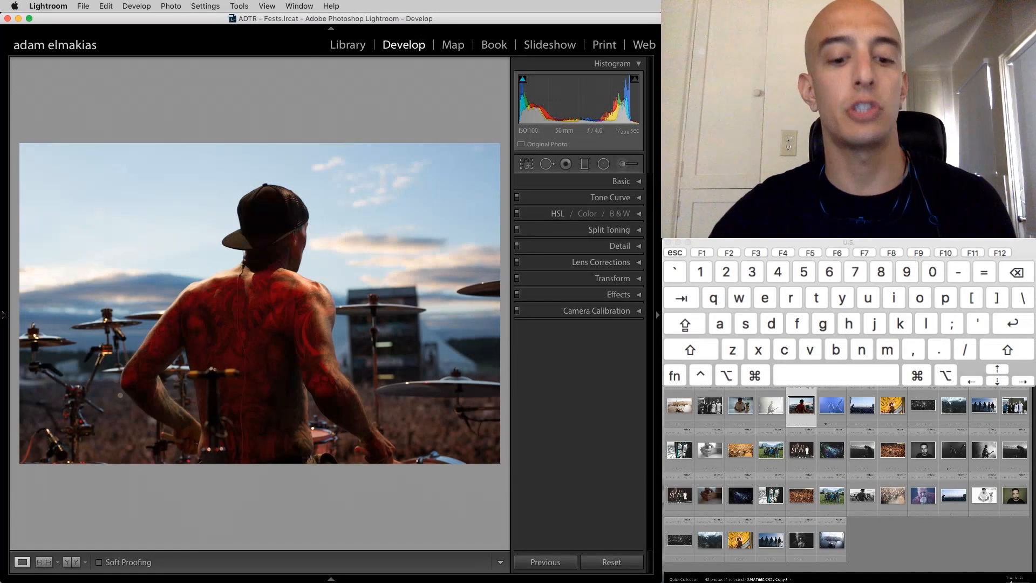
left_click(620, 181)
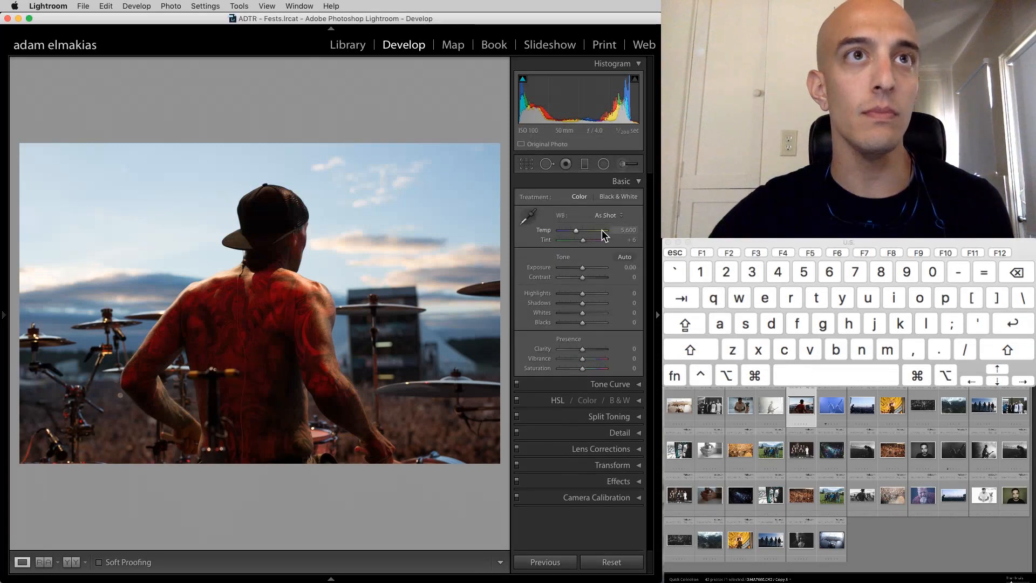
- Try a temperature of 16,247 and an exposure of +1.85 on the drummer photo, and undo both changes
left_click_drag(606, 231, 599, 231)
left_click_drag(582, 268, 588, 267)
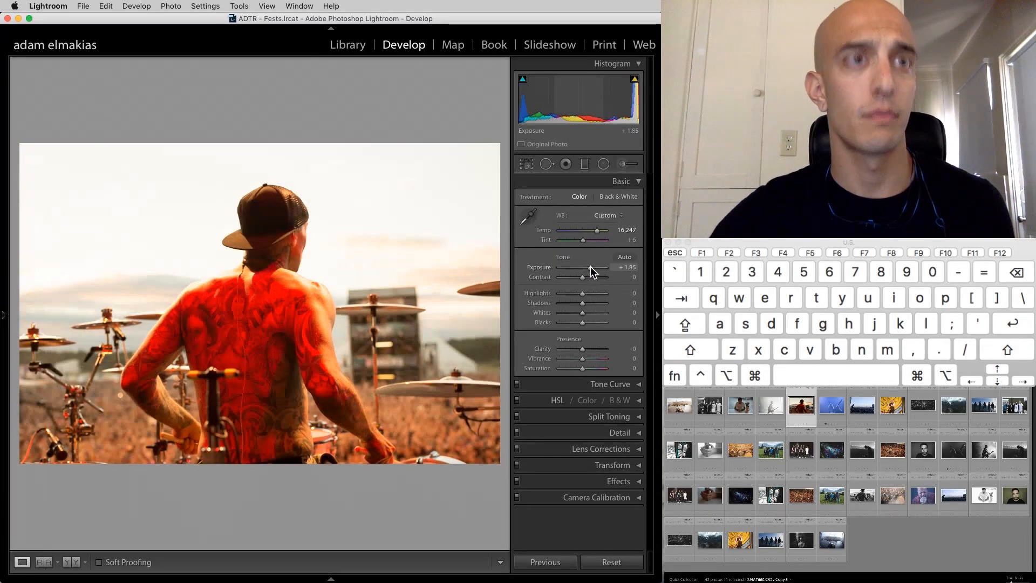
key("super+z")
key("super+z")
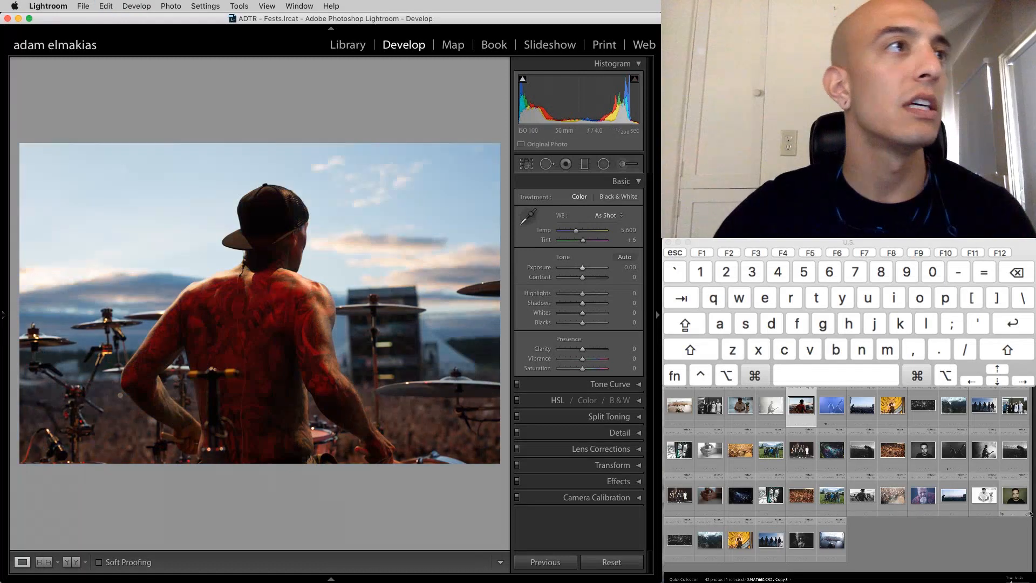
- Reveal the presets and history beside the drummer photo, expand the history, and review its recorded edits
left_click(3, 316)
scroll(65, 421, "down", 2)
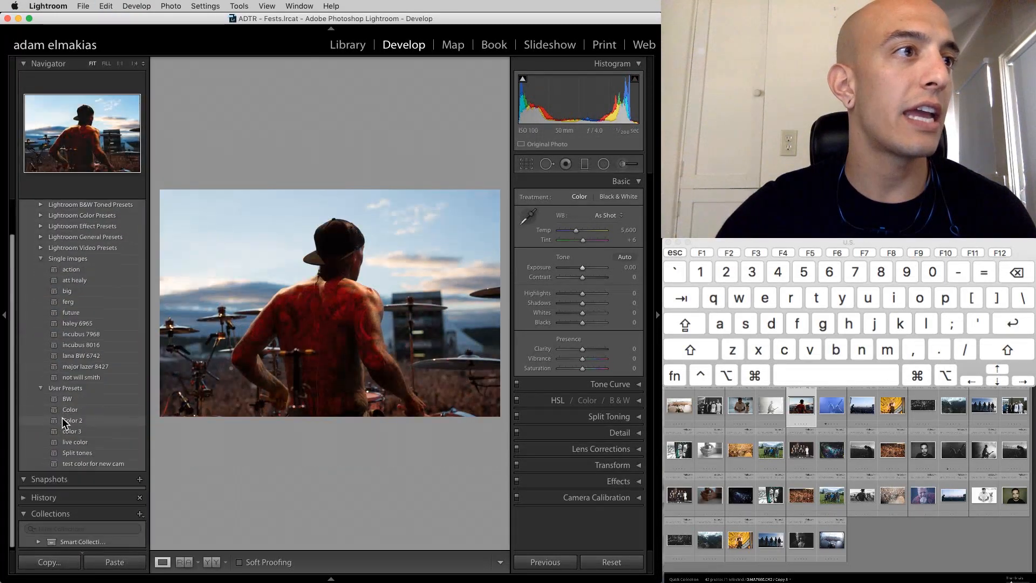
left_click(64, 500)
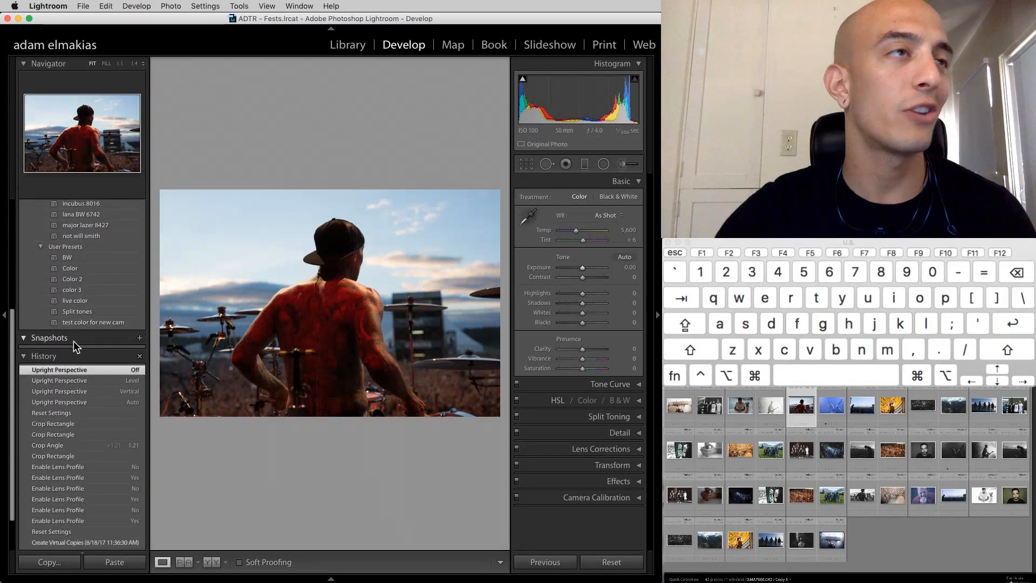
scroll(74, 341, "down", 2)
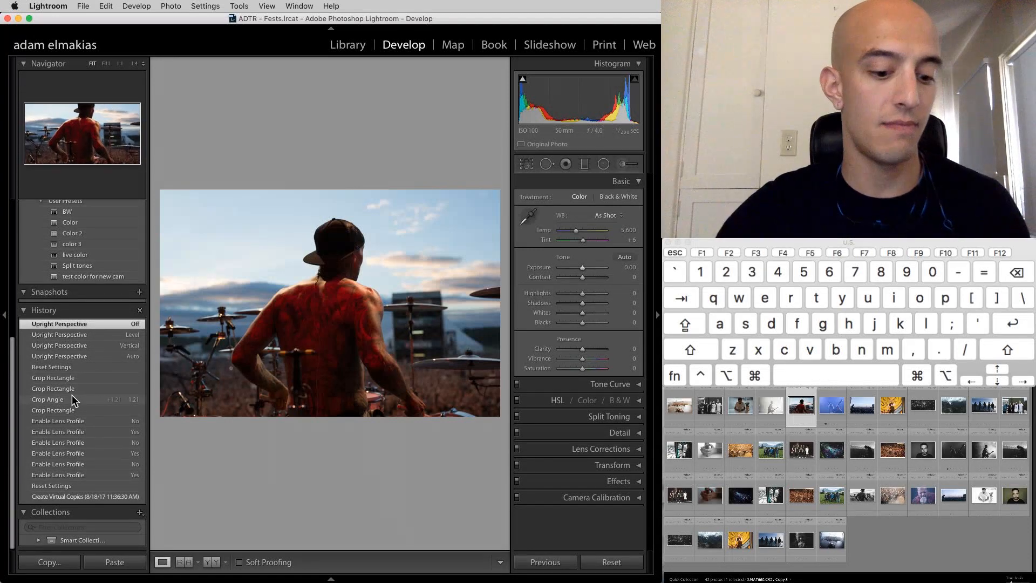
- Undo several recent actions, going back to the guitarist photo and its Transform toggles
key("super+z")
key("super+z")
key("super+z")
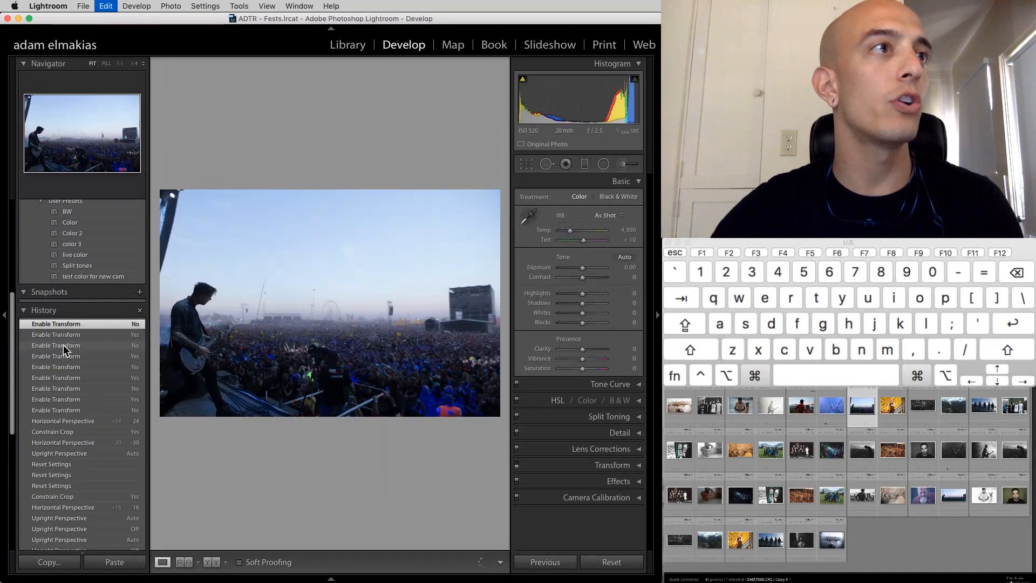
key("super+z")
- Revisit several earlier Enable Transform and Horizontal Perspective states in the guitarist photo's history, and clear its history list
left_click(122, 337)
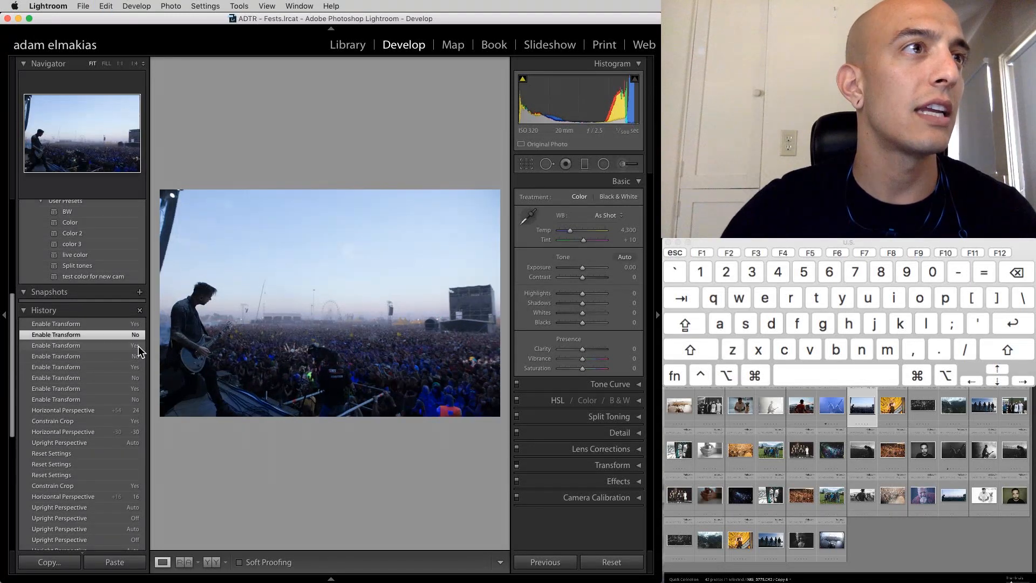
left_click(138, 346)
right_click(138, 346)
left_click(116, 345)
left_click(118, 325)
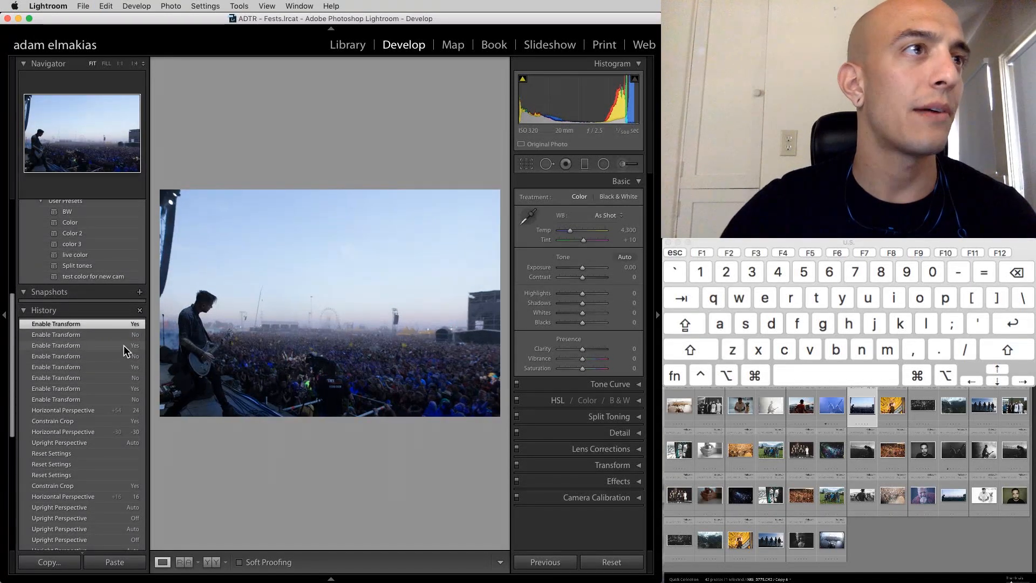
left_click(121, 356)
left_click(111, 399)
left_click(109, 431)
left_click(105, 356)
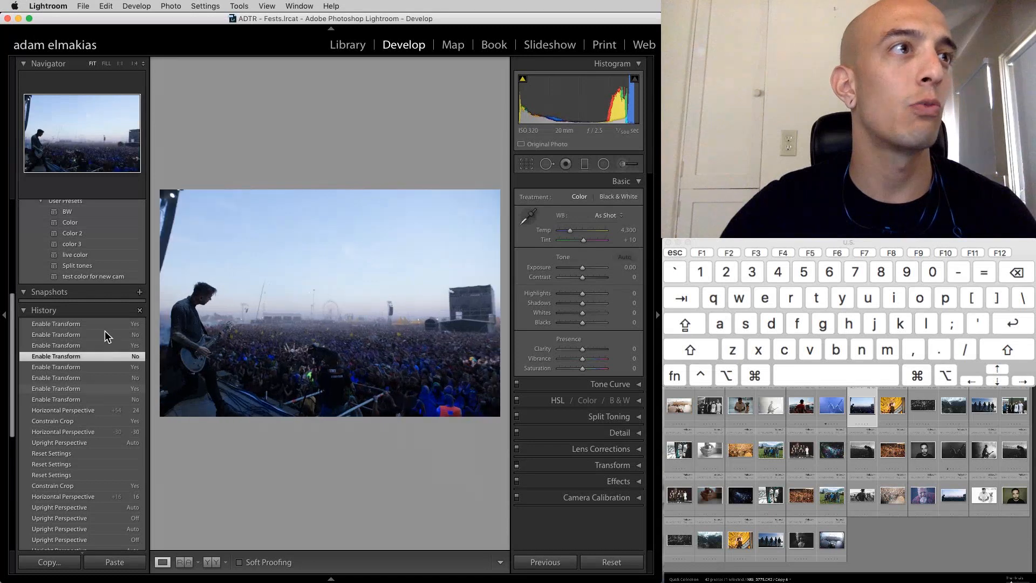
left_click(104, 342)
left_click(106, 333)
left_click(139, 311)
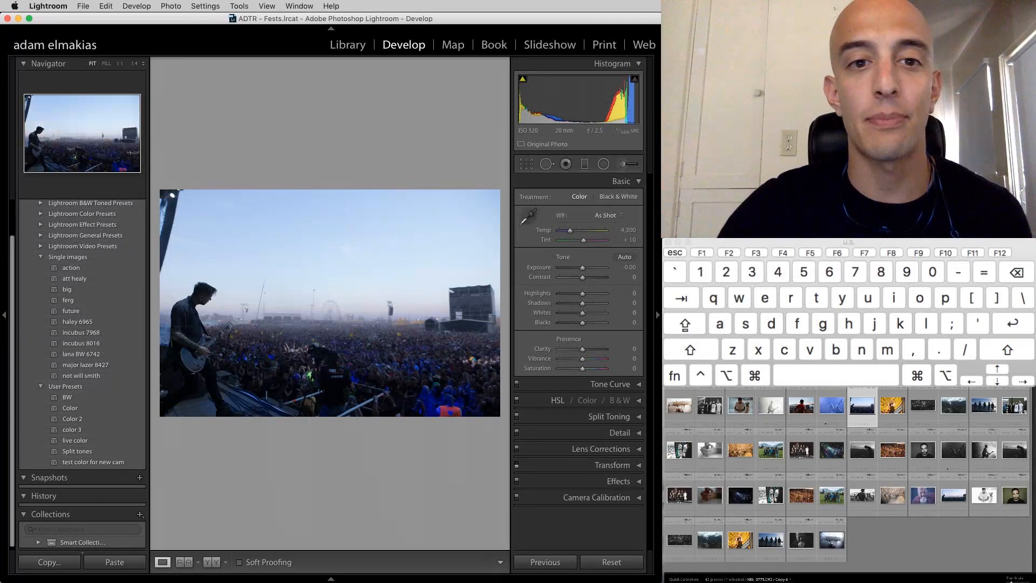
- Go back two photos to the drummer photo and hide the presets and history
key("Left")
key("Left")
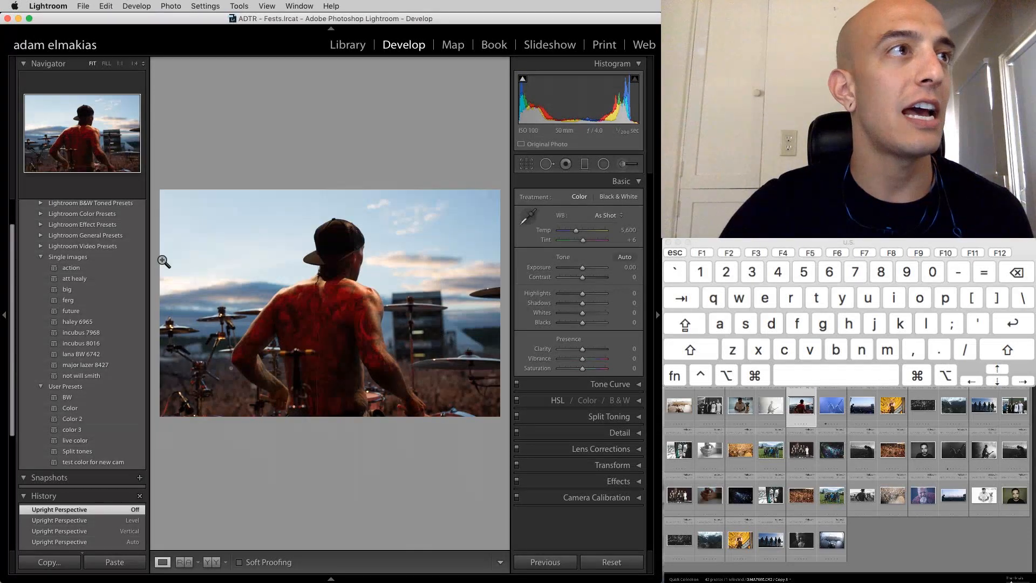
left_click(4, 319)
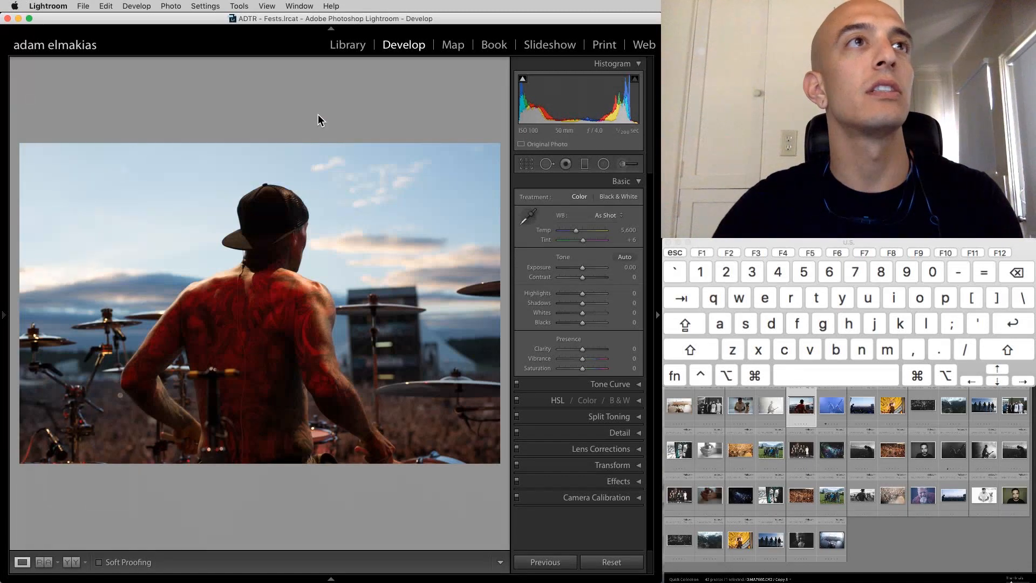
- Hide and show the side panels around the drummer photo, preview it full screen, and return to the normal view
key("F7")
key("Tab")
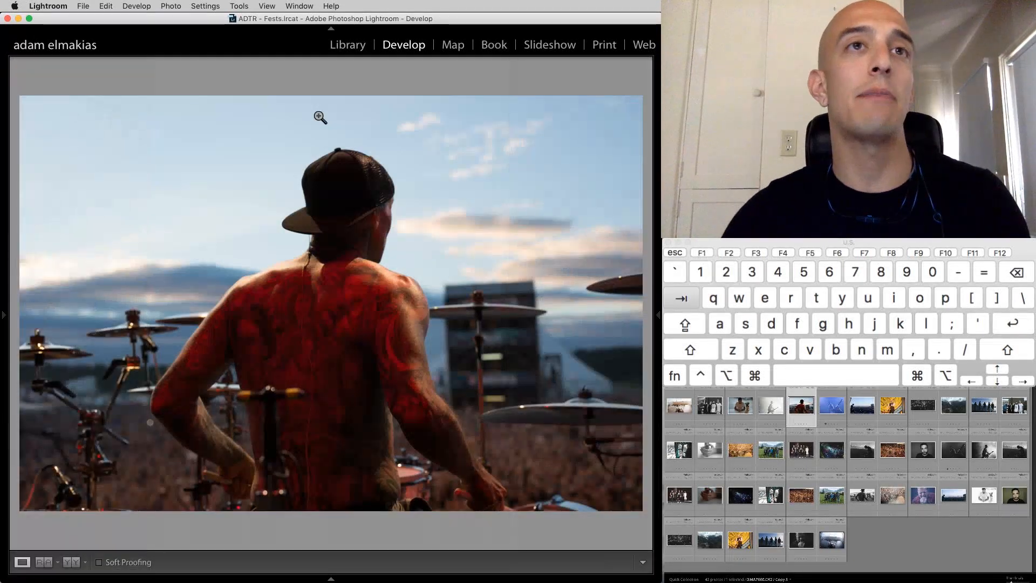
key("Tab")
key("Tab")
key("Tab")
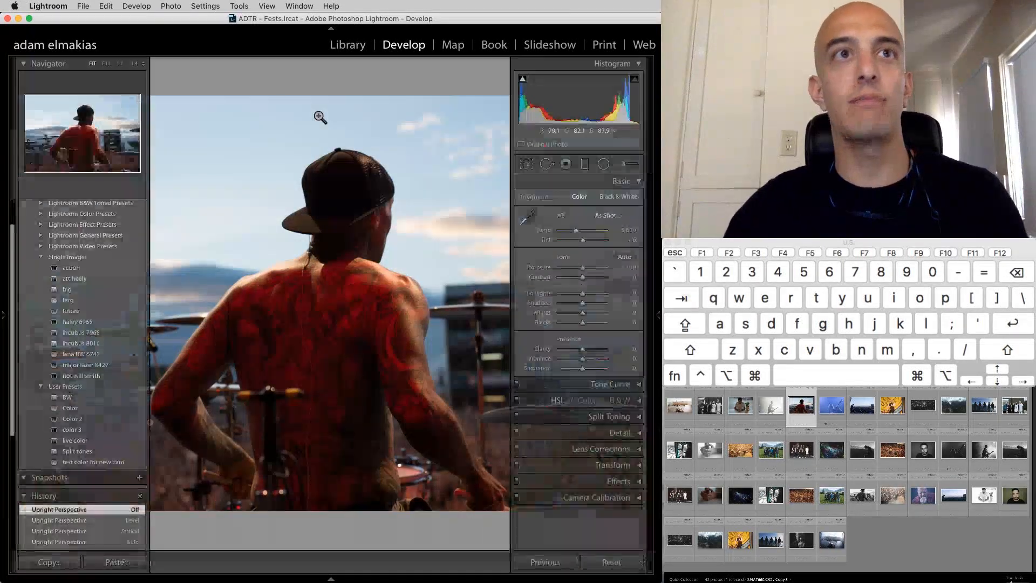
left_click(5, 316)
key("Tab")
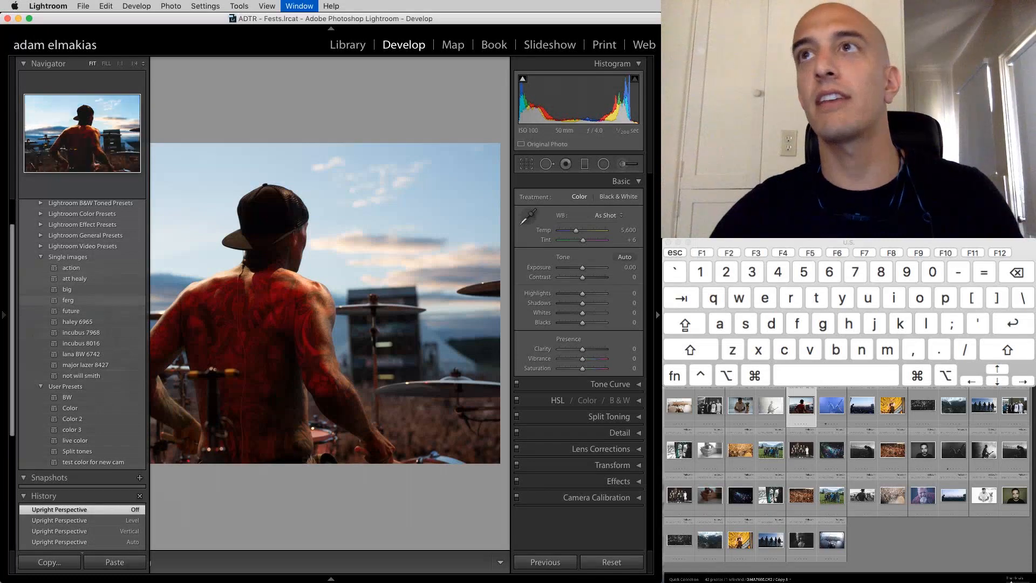
key("f")
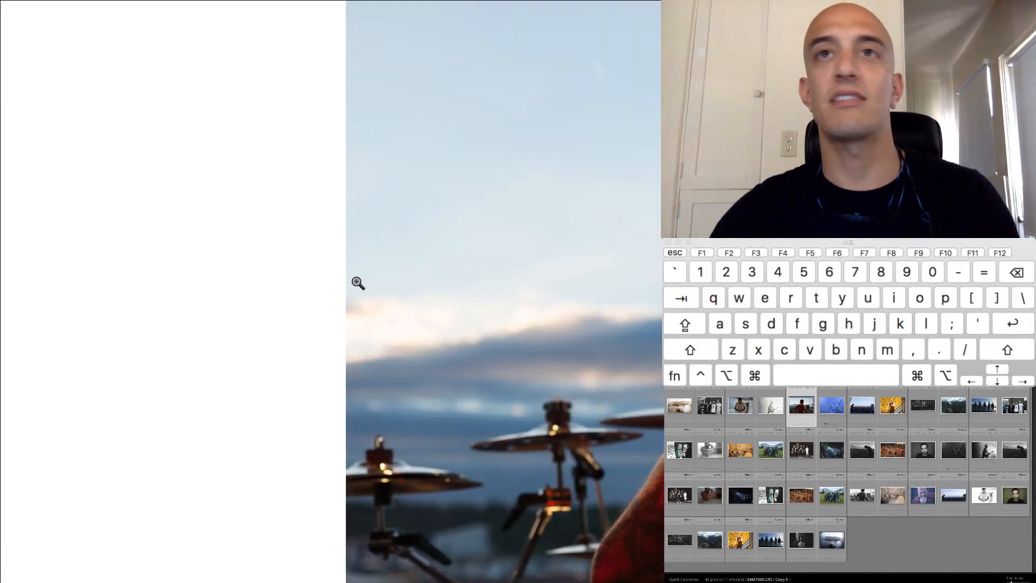
key("f")
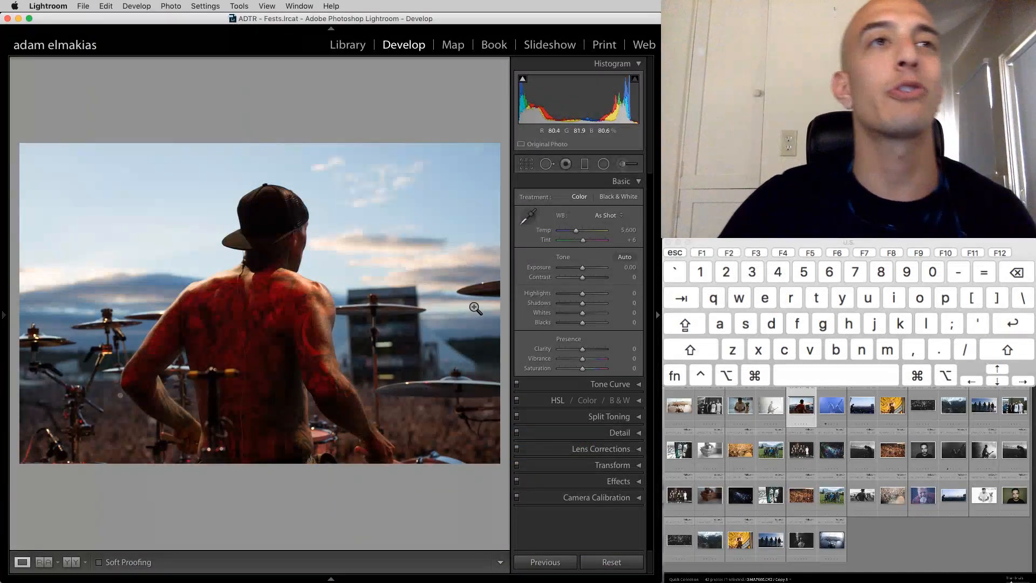
- Try a Black background color around the drummer photo and set it back to Medium Gray
right_click(365, 501)
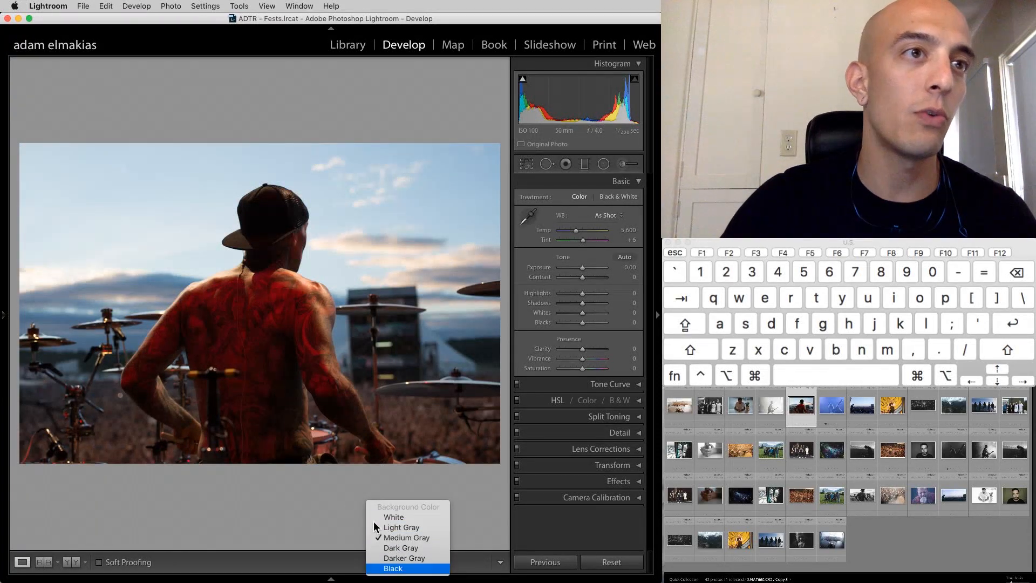
left_click(402, 568)
right_click(355, 511)
left_click(383, 532)
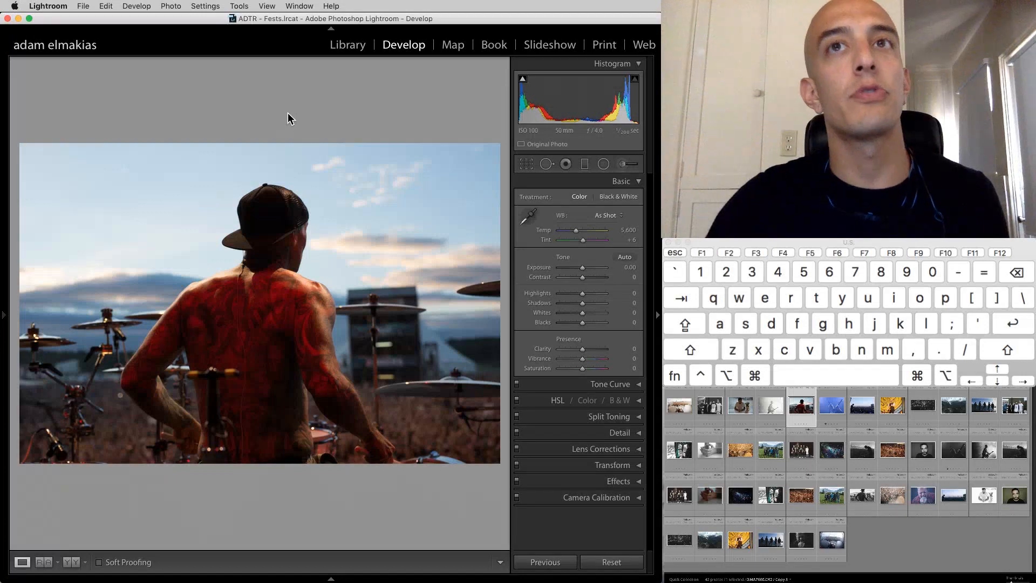
- Switch back and forth between the Library grid and Develop, and return the second window to its thumbnail grid
key("g")
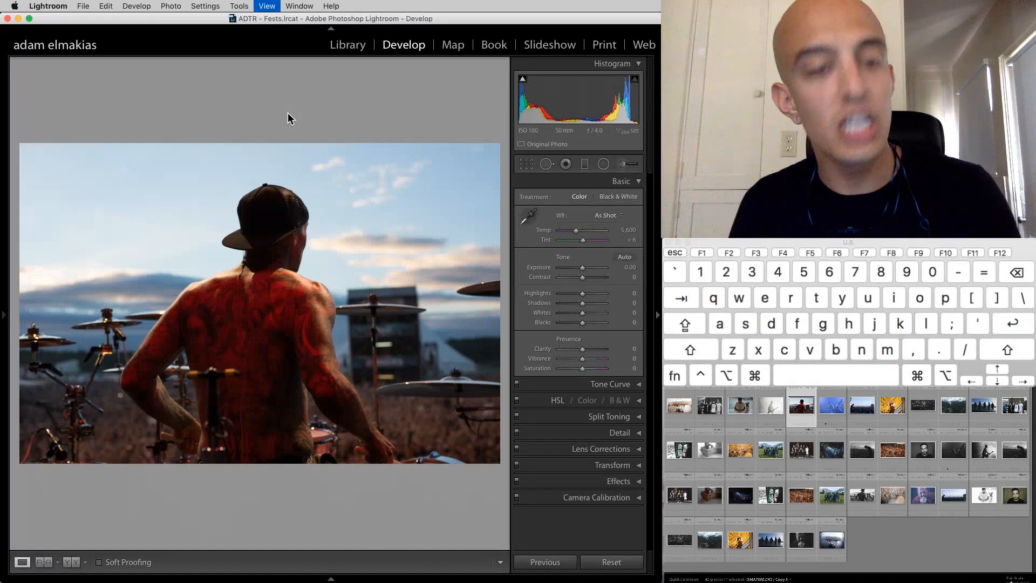
key("d")
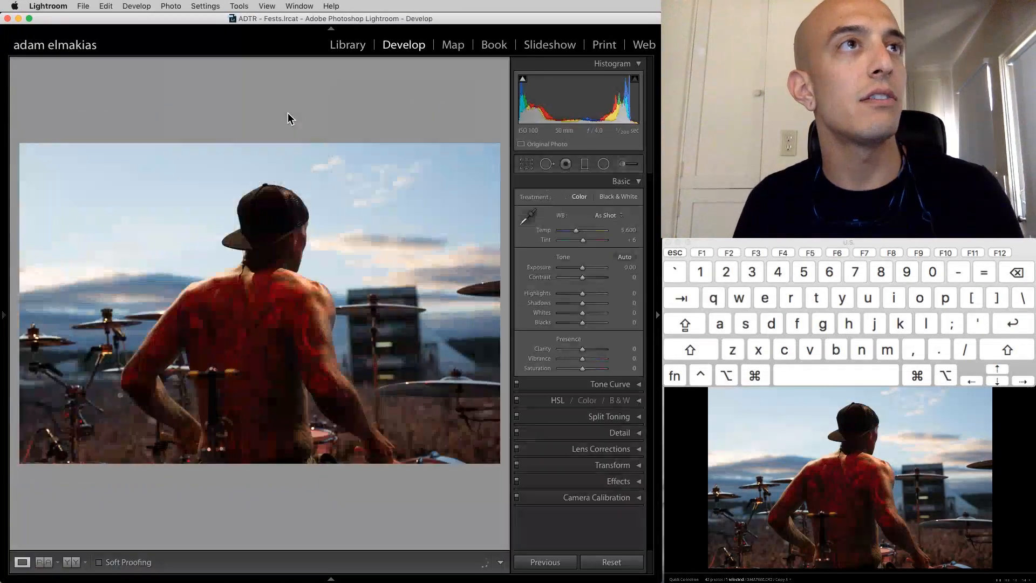
key("g")
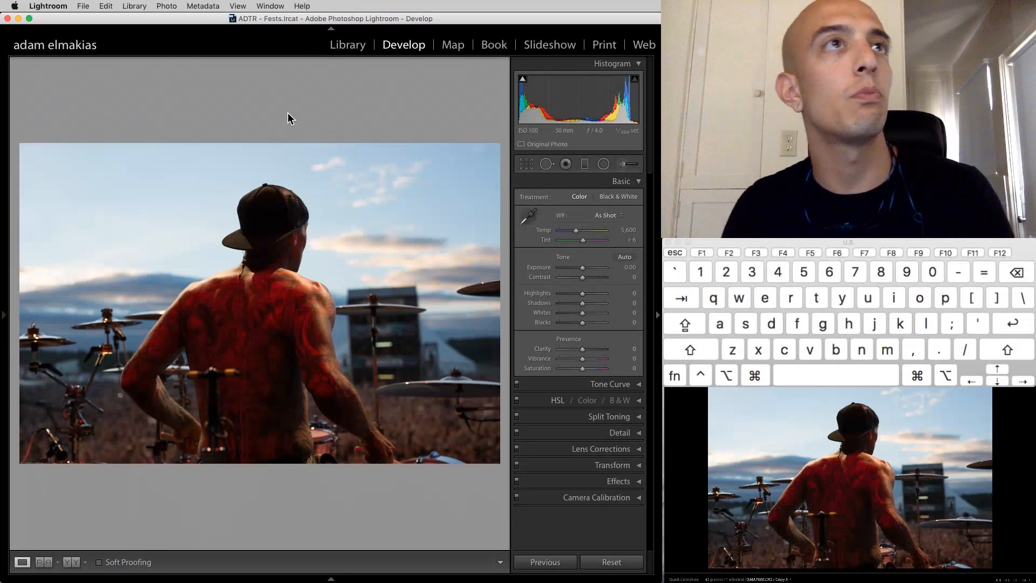
key("d")
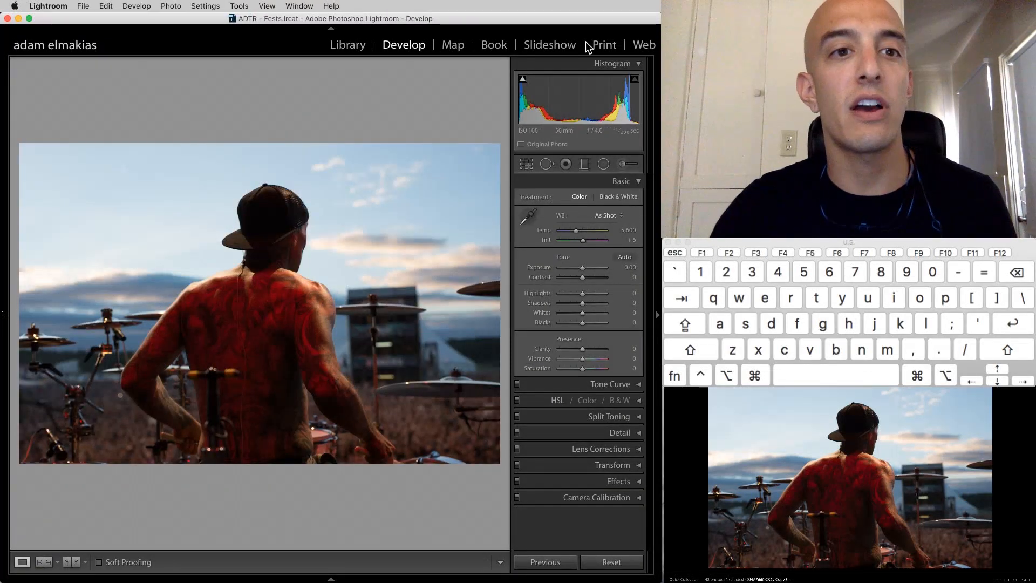
key("shift+g")
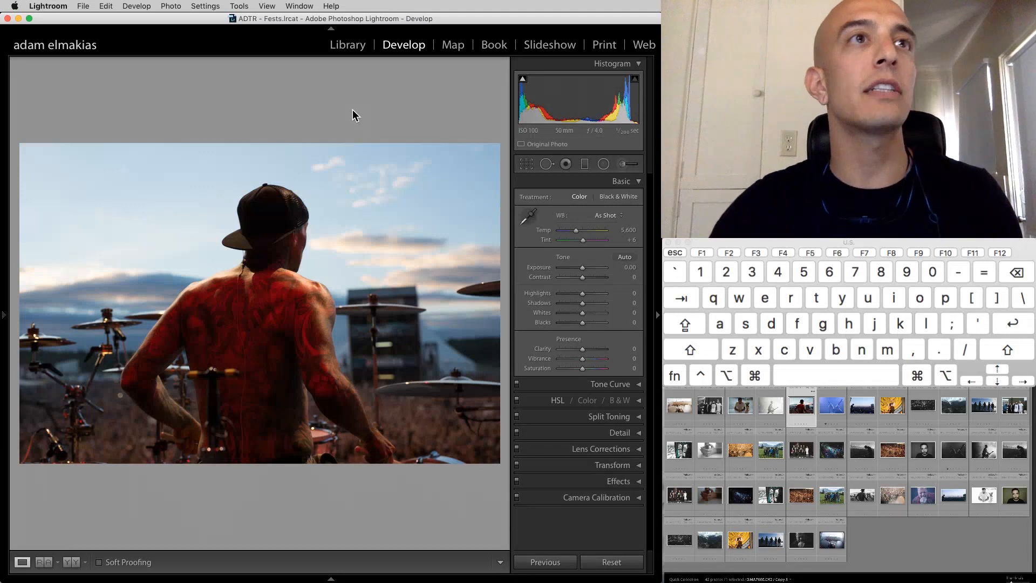
- Start Crop & Straighten on the drummer photo and flip the crop repeatedly between portrait and landscape, ending on landscape
left_click(527, 165)
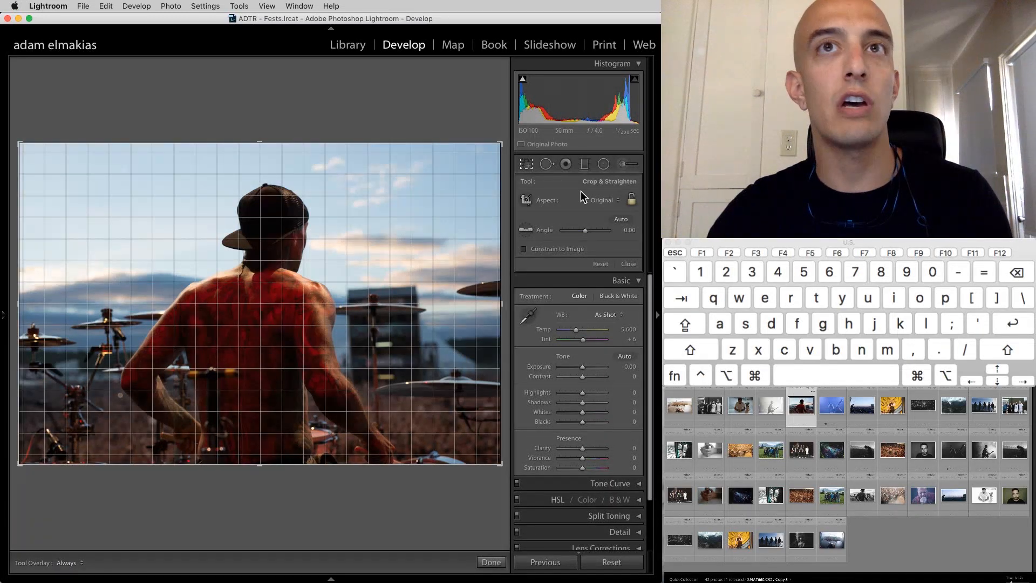
key("x")
key("x")
key("x")
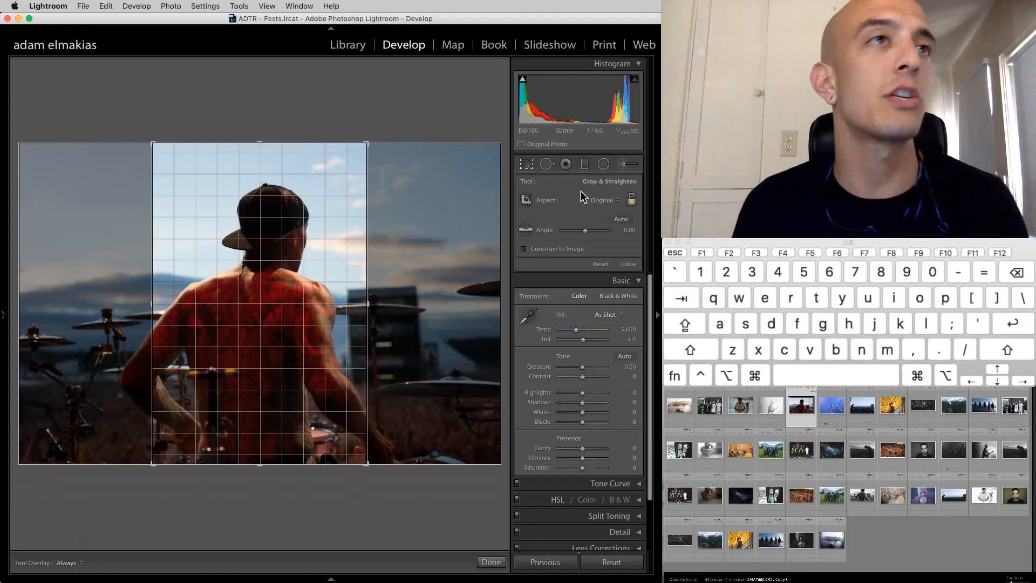
key("x")
key("x")
key("x")
key("x")
key("x")
key("x")
key("x")
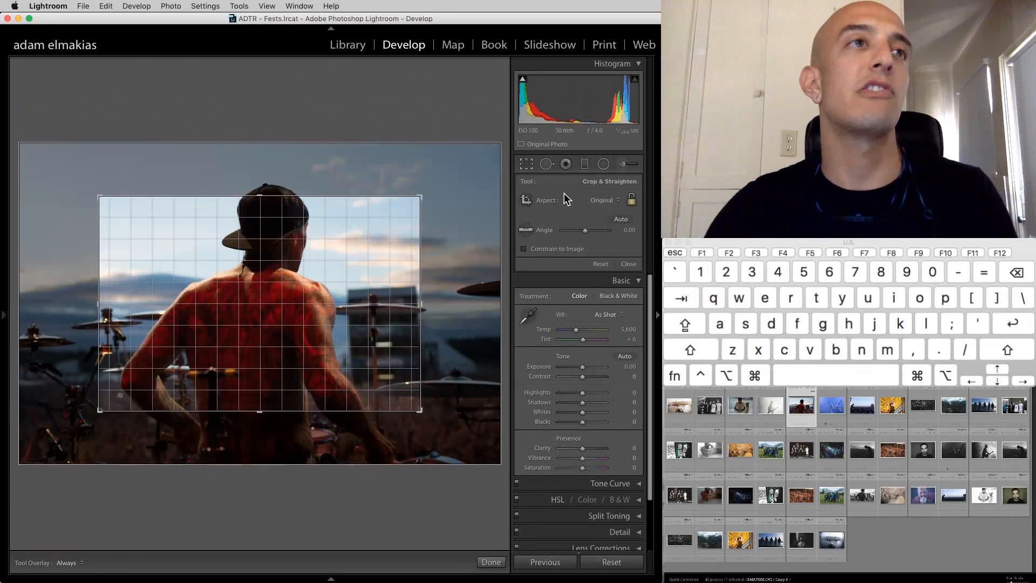
- Flip the drummer photo's crop several more times between portrait and landscape, and apply the landscape crop
key("x")
key("x")
key("x")
key("x")
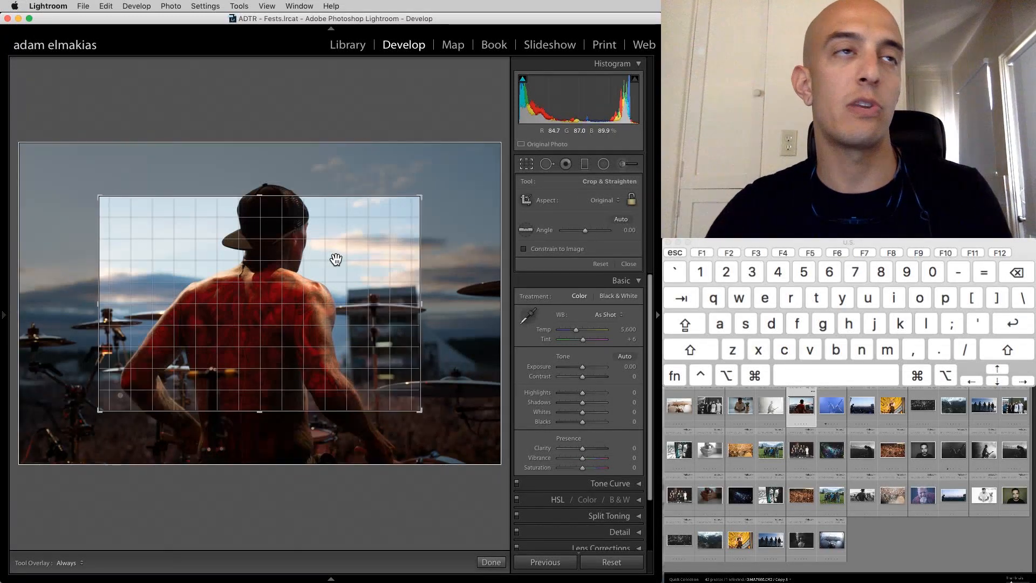
key("x")
key("x")
key("x")
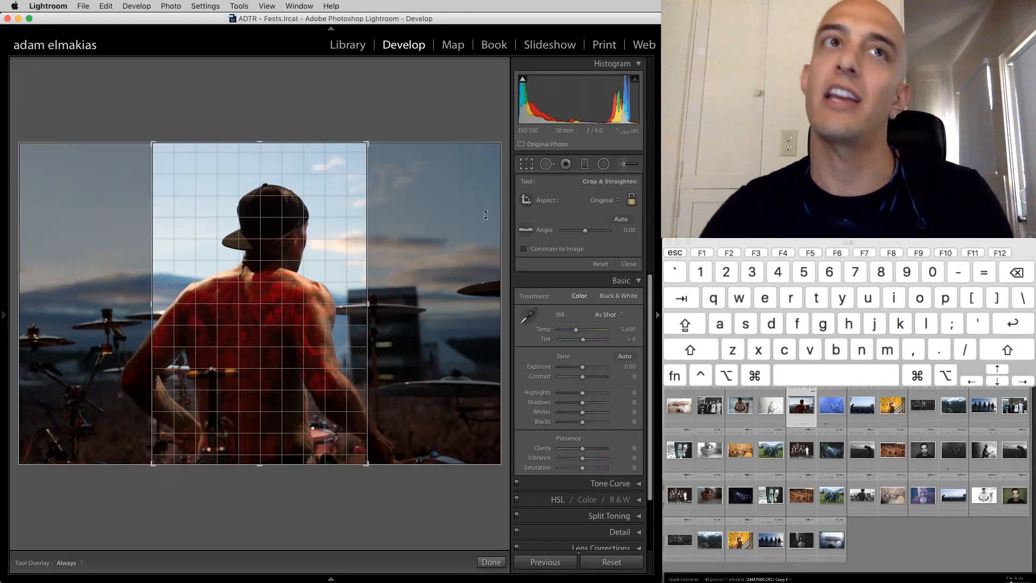
key("x")
left_click(629, 264)
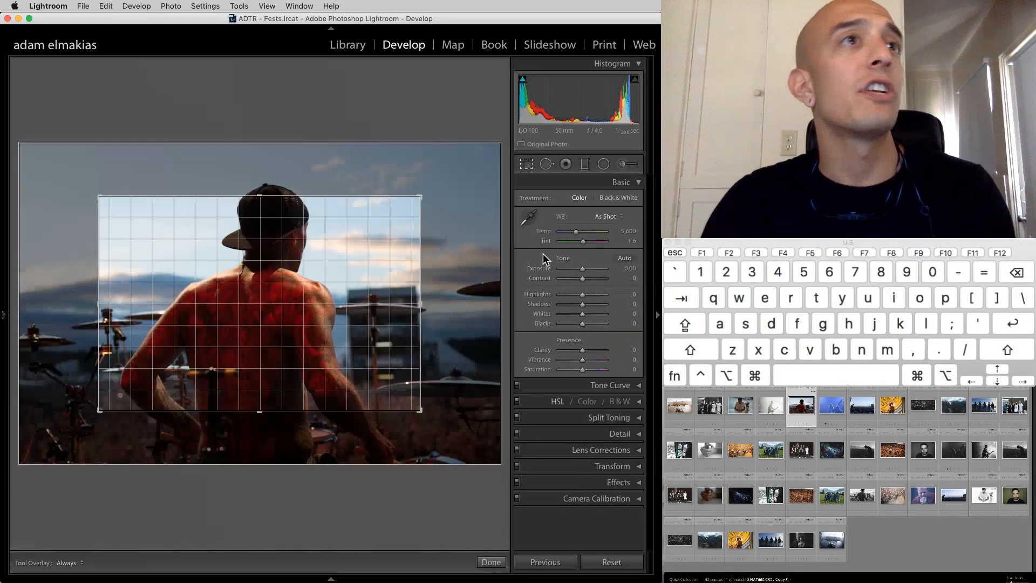
key("Return")
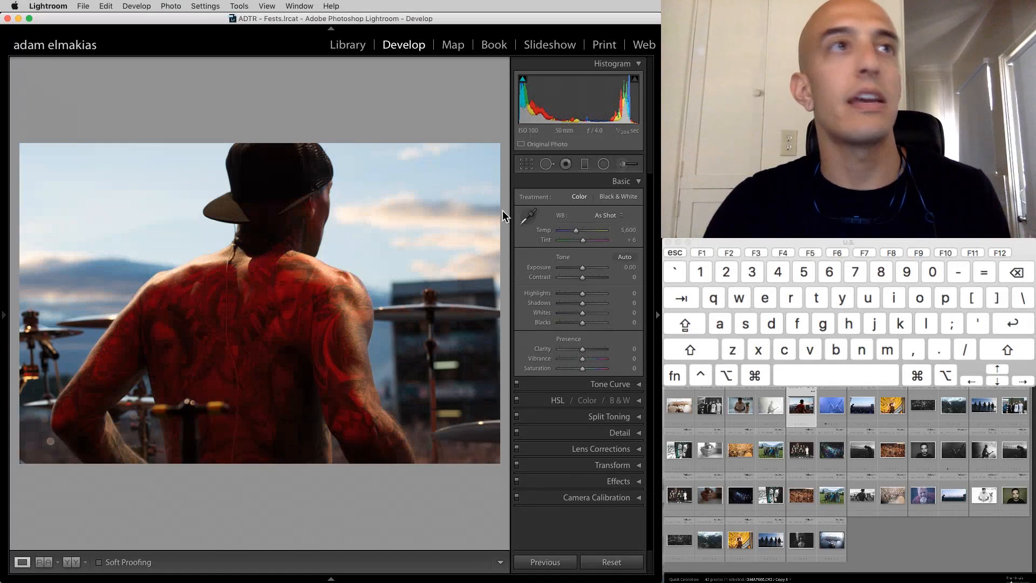
- Compare the drummer photo's before and after in a split view, and collapse and reopen the Basic adjustments
key("y")
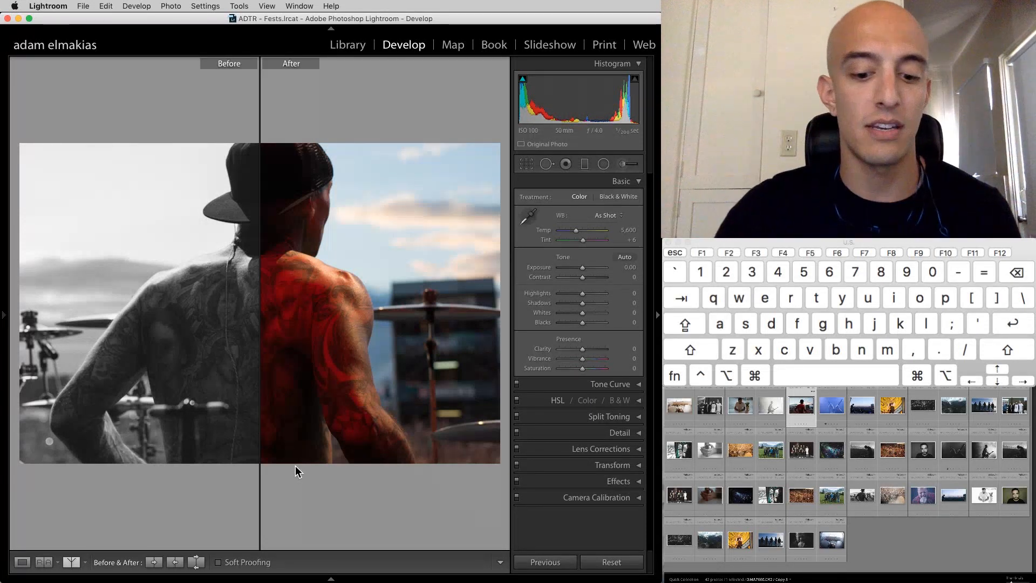
key("y")
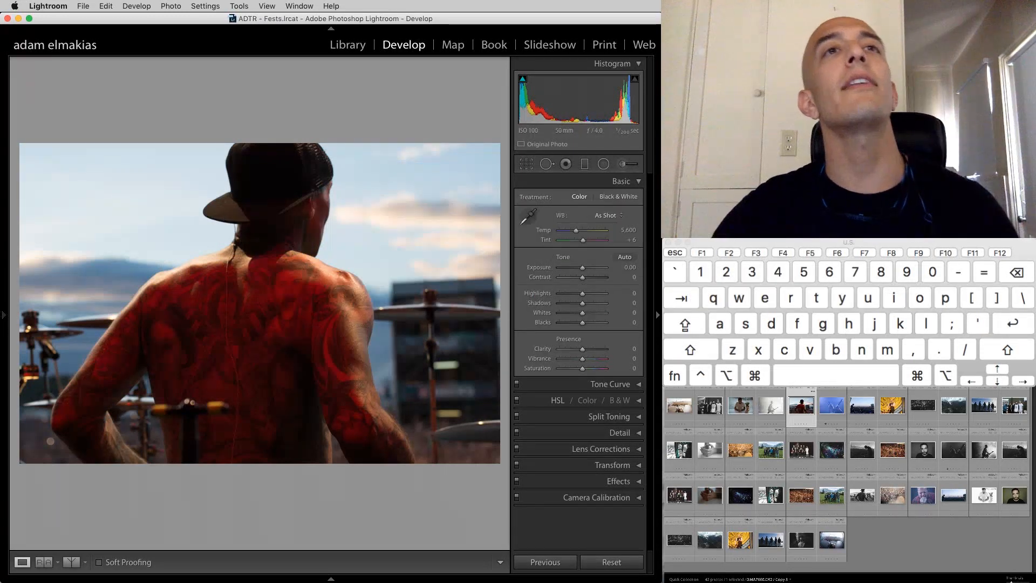
left_click(629, 181)
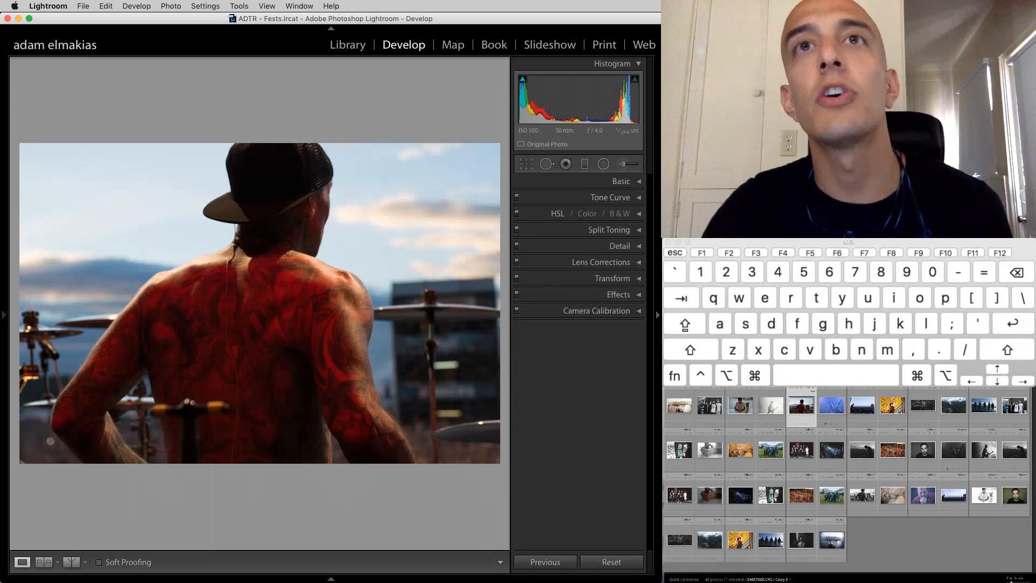
left_click(610, 182)
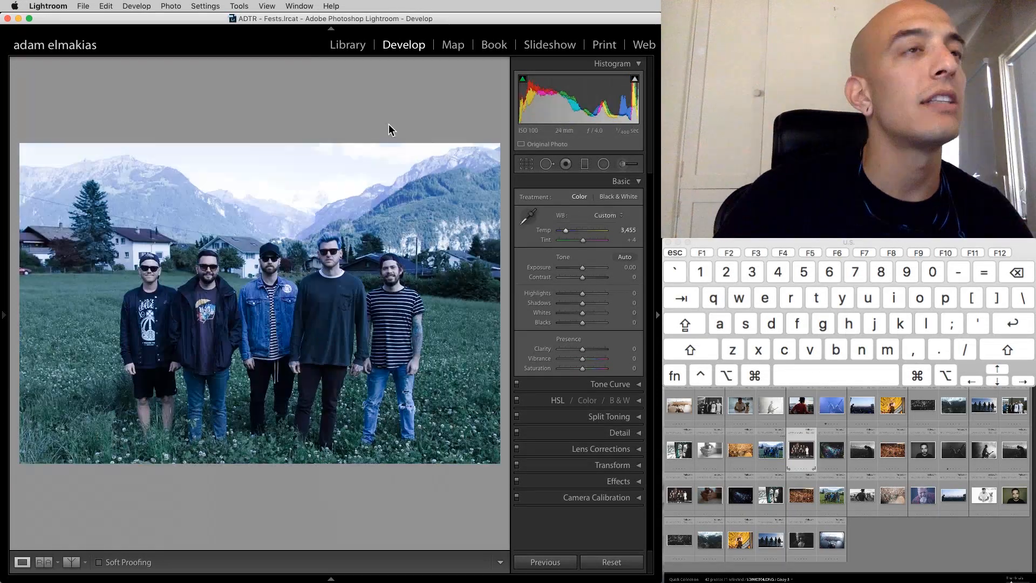
- Move on to the photo of the five band members on the dark stage and reset its develop settings
key("Right")
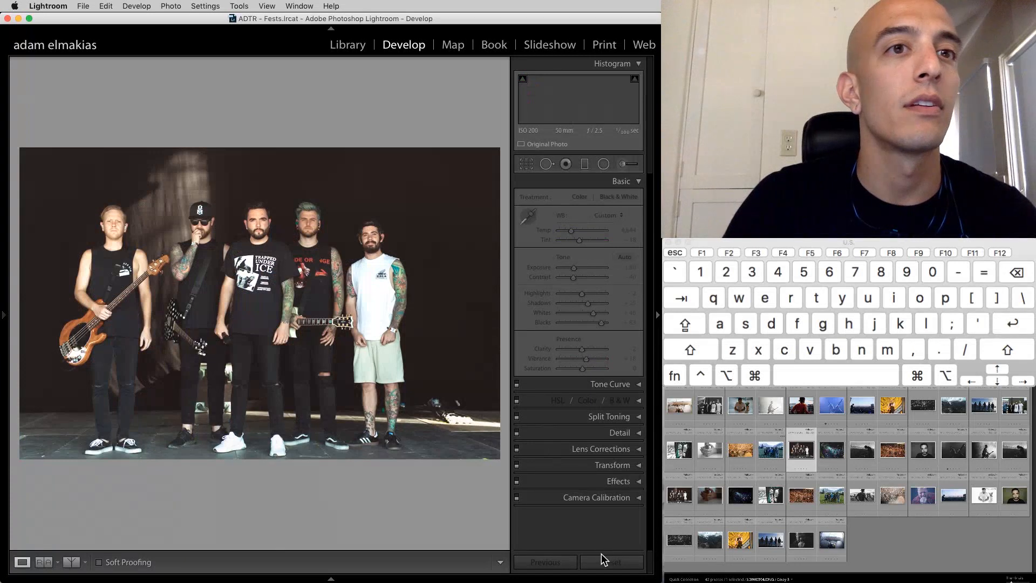
left_click(602, 561)
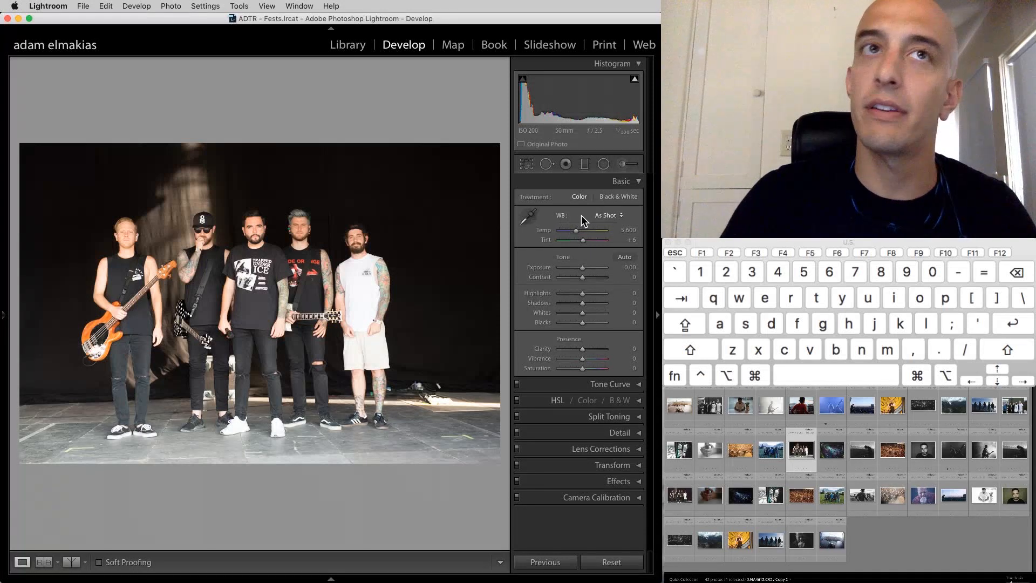
- Try the Custom, Fluorescent and Shade white balance presets on the stage band photo, and reset it
left_click(602, 215)
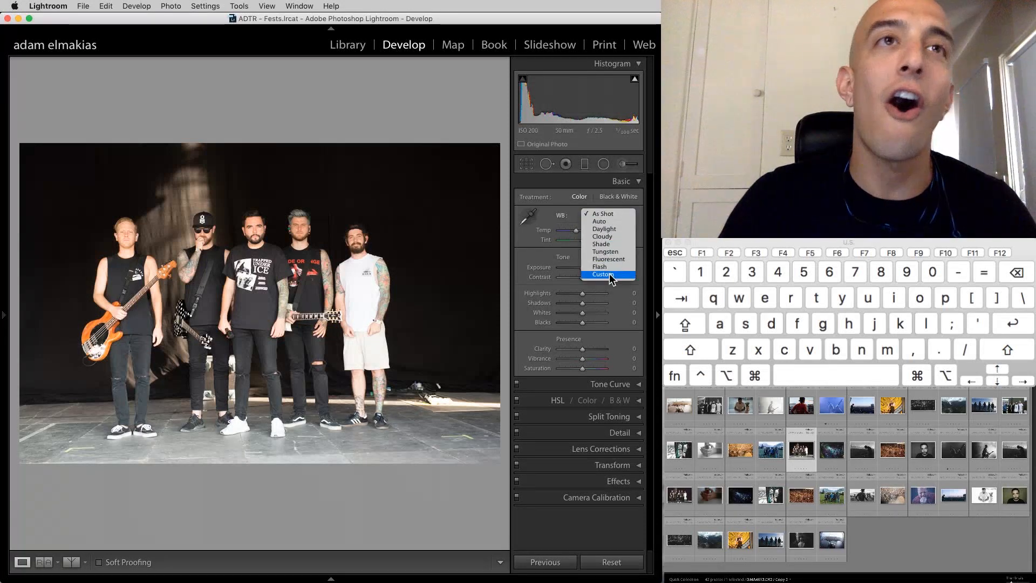
left_click(610, 275)
left_click(605, 216)
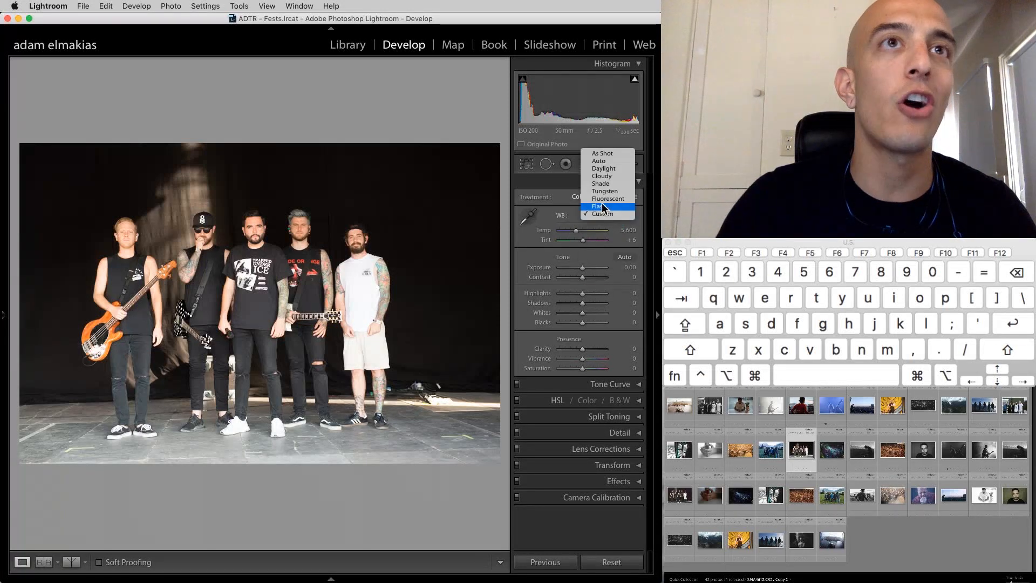
left_click(605, 199)
left_click(605, 213)
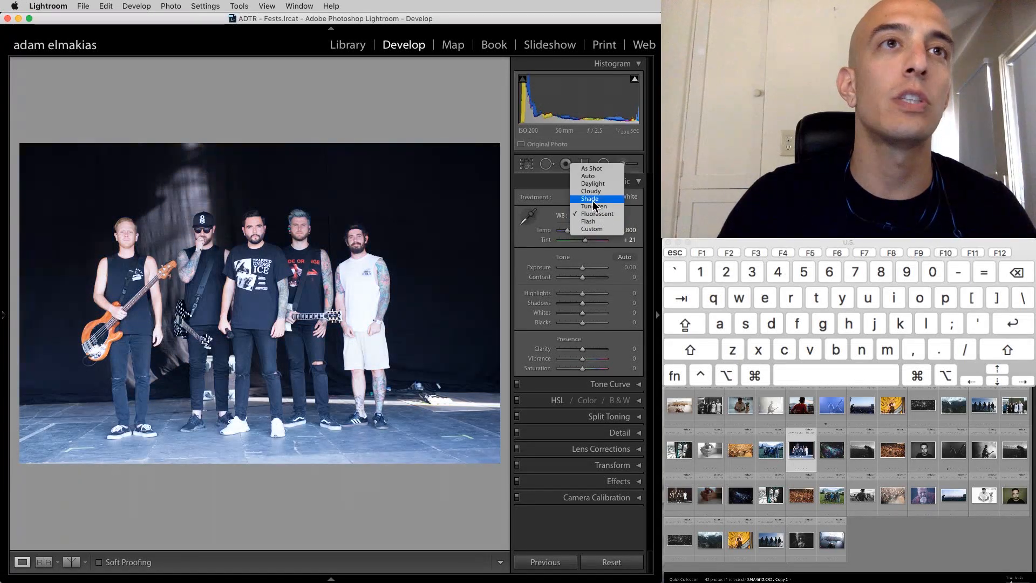
left_click(592, 200)
left_click(616, 564)
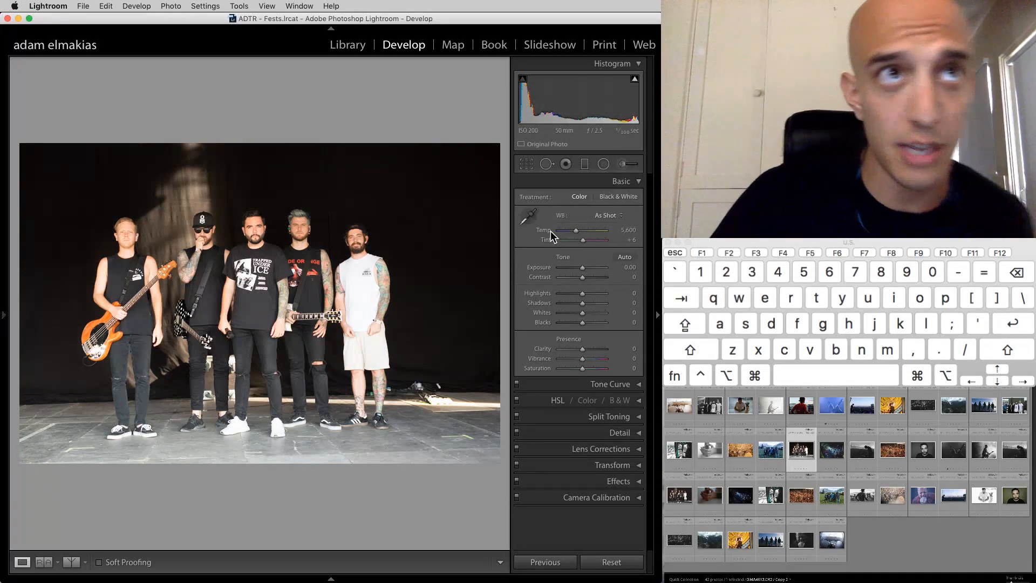
- Try the temperature and tint adjustments on the band photo, reset it, and reveal the Reset Tone and Reset Presence options
mouse_move(582, 230)
left_mouse_down()
mouse_move(604, 225)
mouse_move(538, 225)
mouse_move(615, 231)
mouse_move(589, 232)
left_mouse_up()
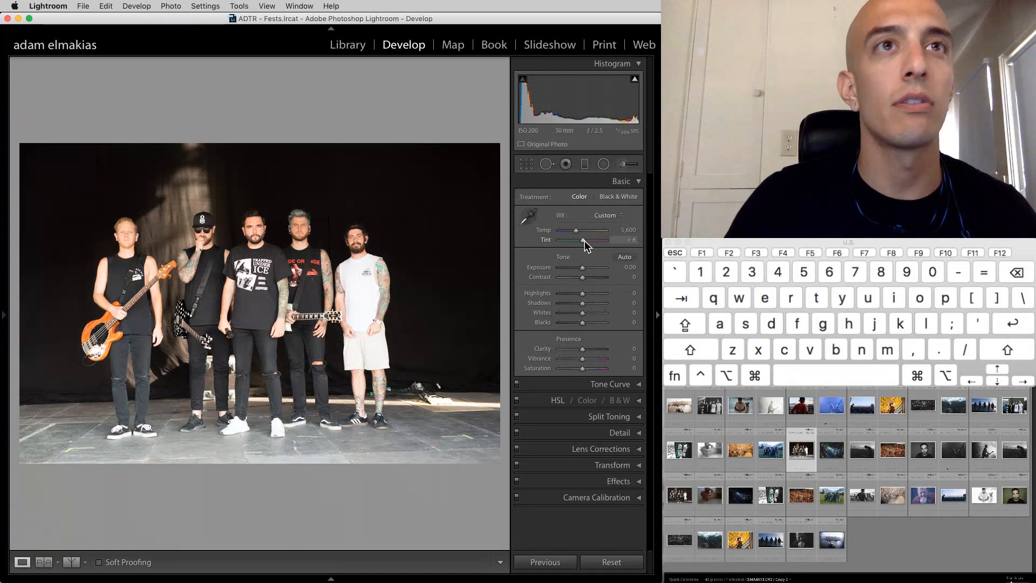
left_click(626, 563)
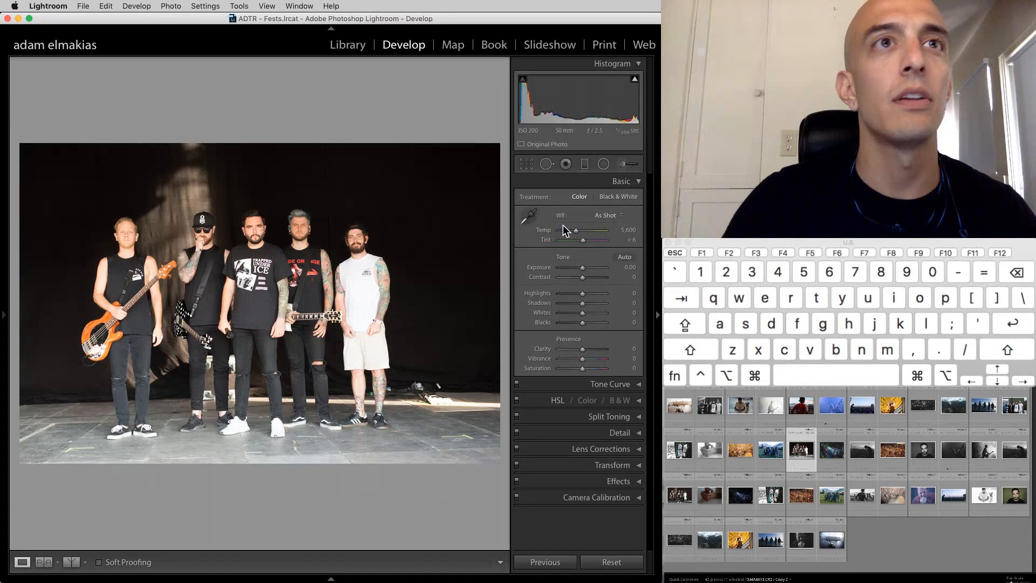
key("alt")
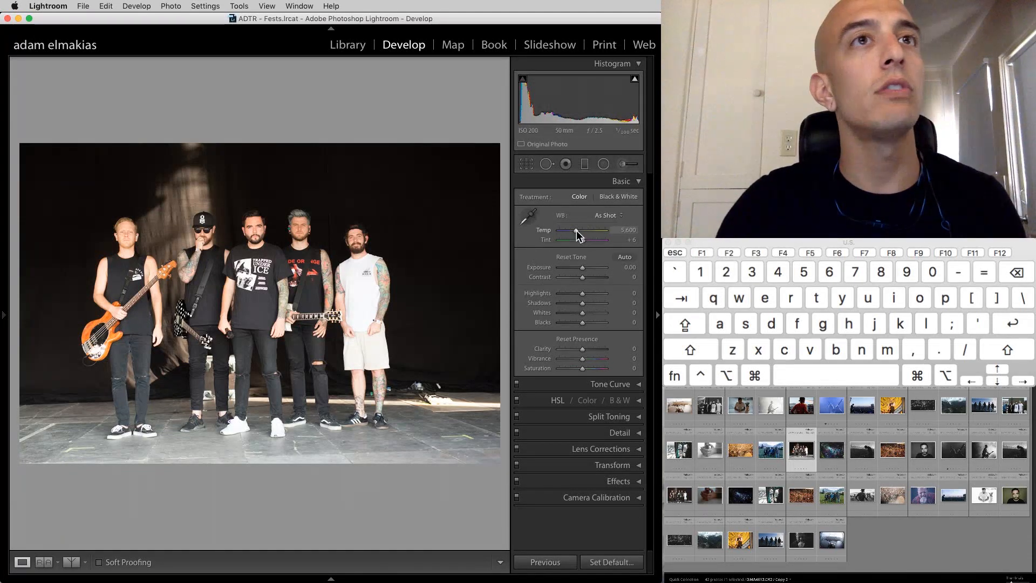
key("alt")
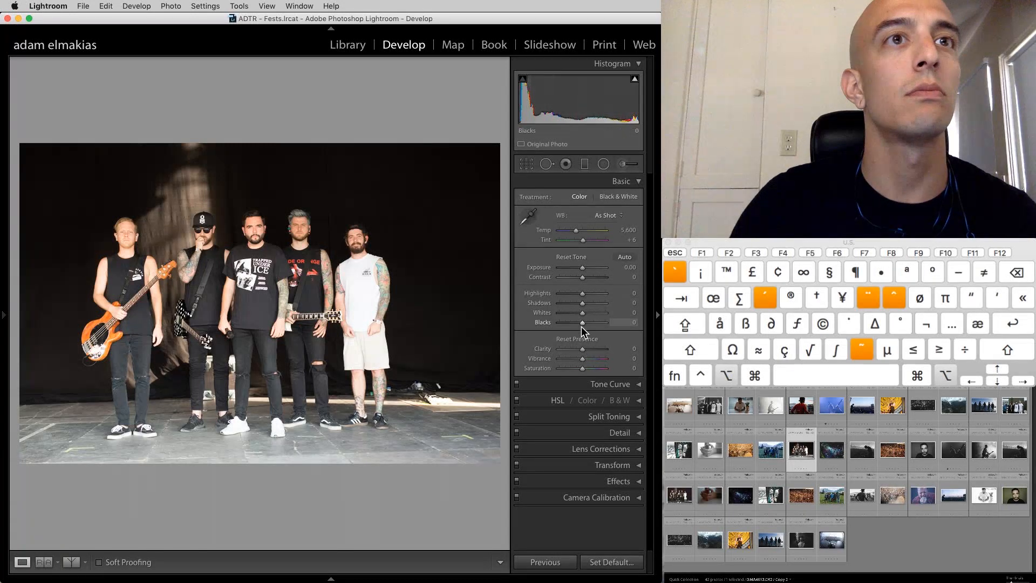
- Correct the white balance by sampling a neutral near the bass guitar's headstock, both before and after pushing Temp to 50,000
left_click(527, 216)
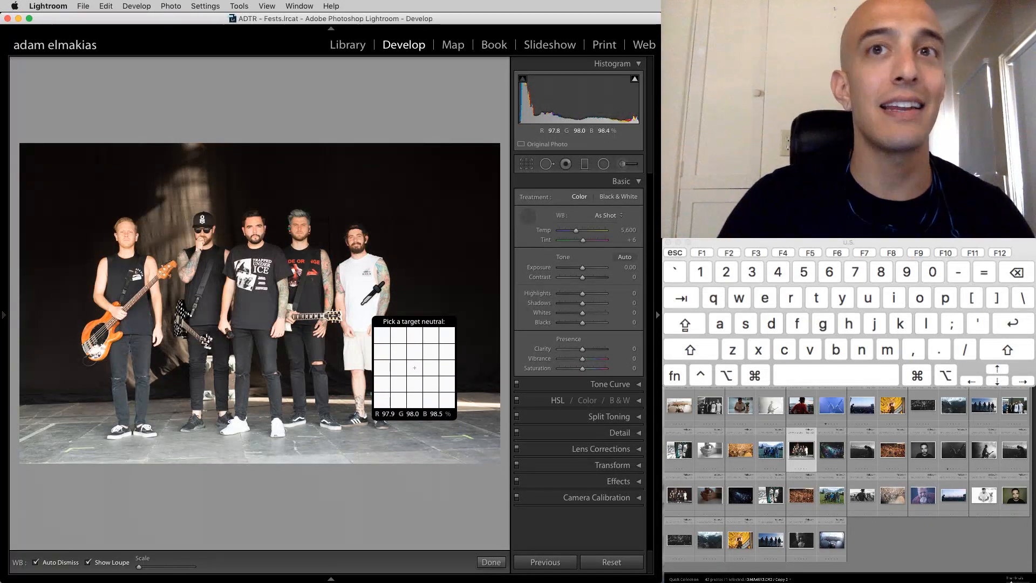
left_click(139, 274)
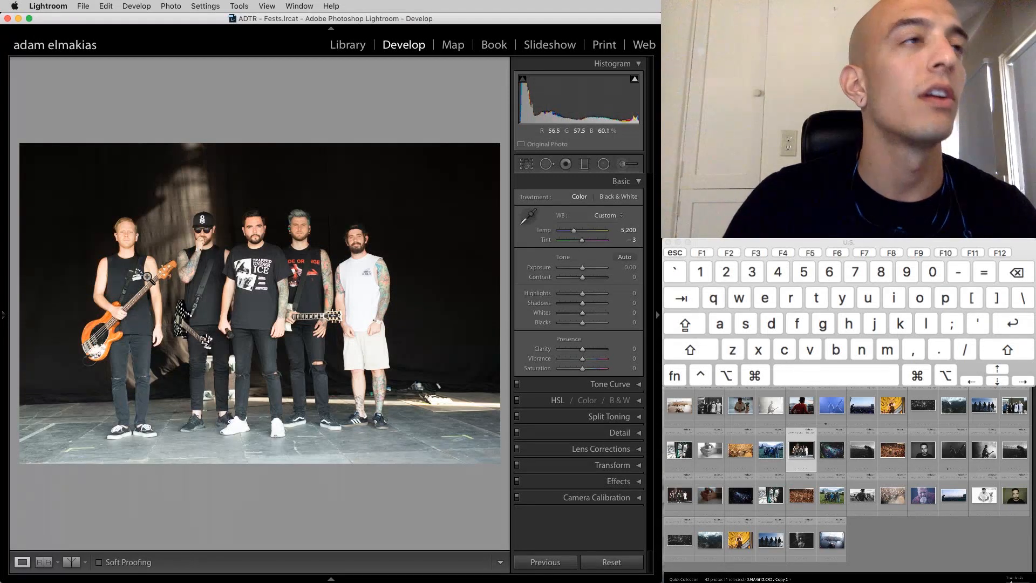
left_click_drag(592, 231, 616, 227)
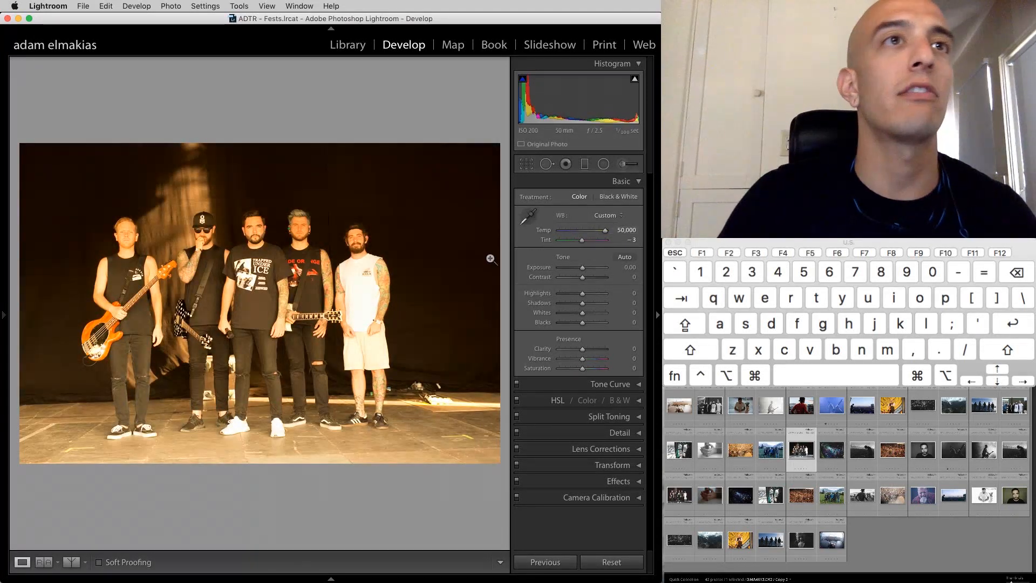
left_click(529, 215)
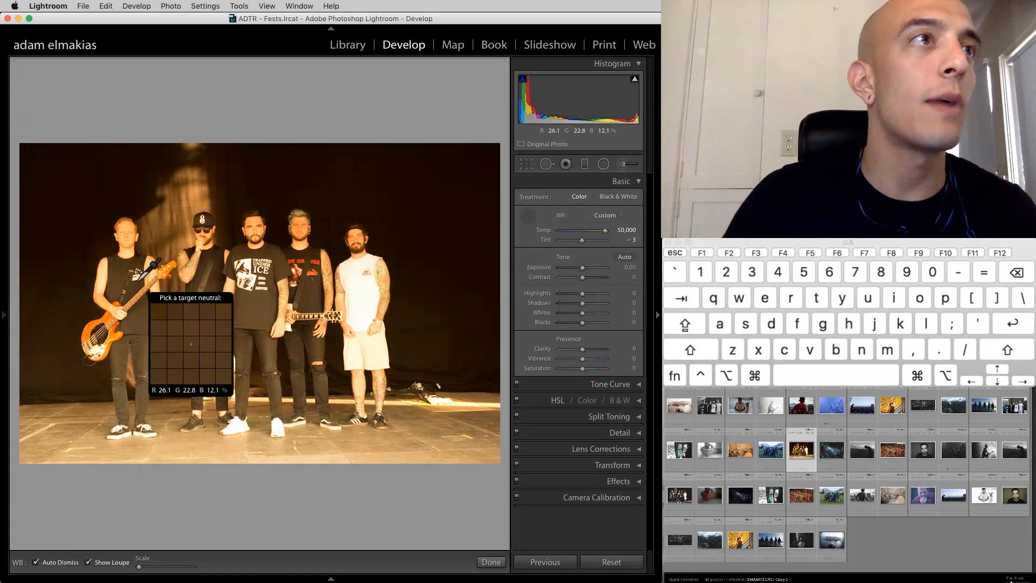
left_click(138, 276)
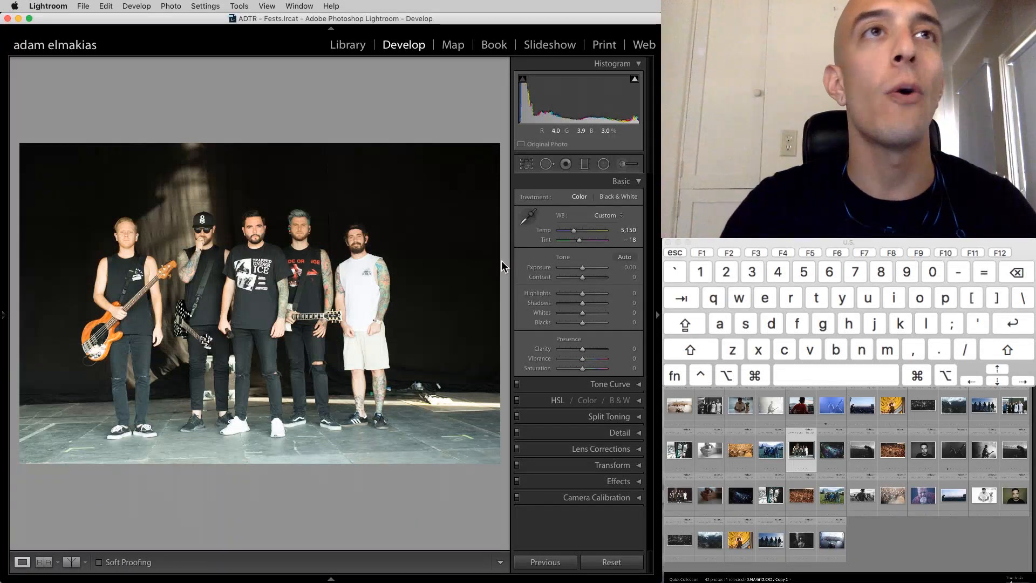
- Toggle the band photo's treatment between Black & White and Color twice, ending on Color
left_click(616, 197)
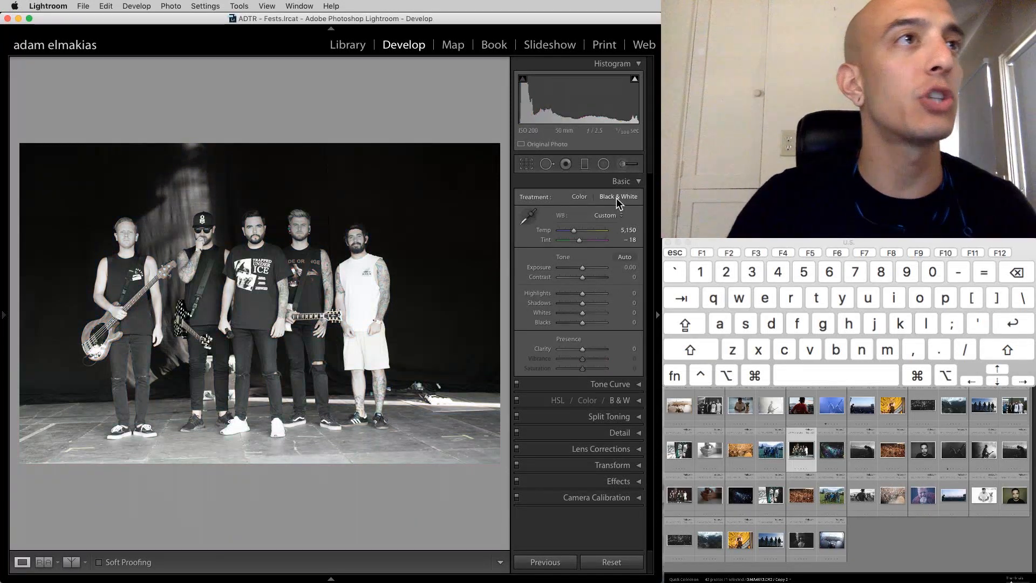
left_click(583, 196)
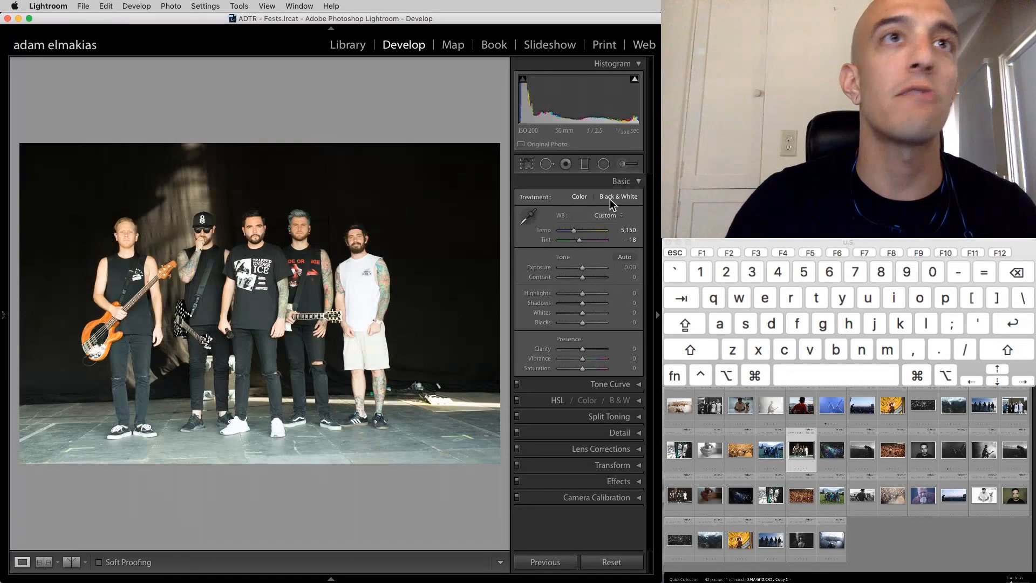
left_click(609, 201)
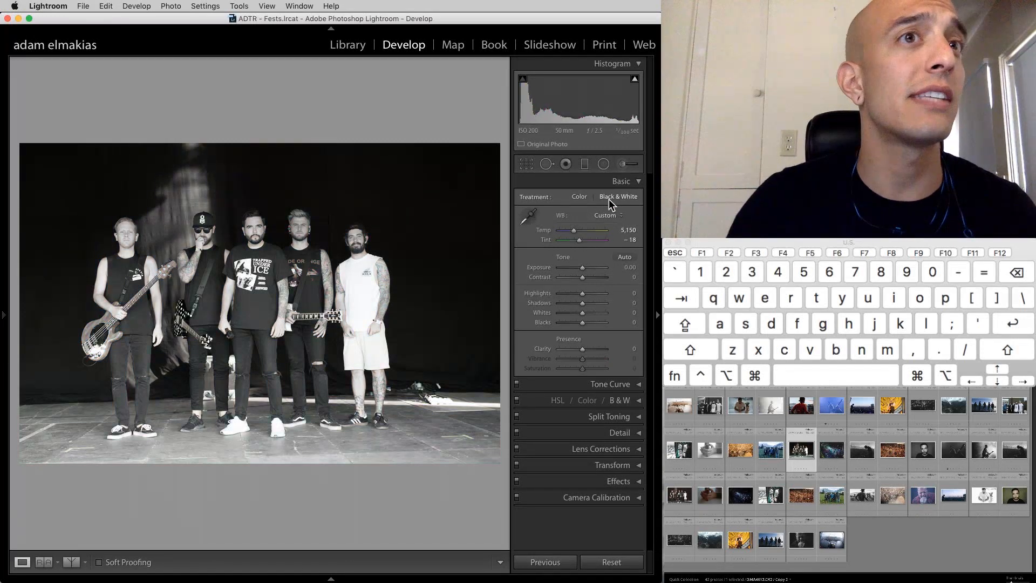
left_click(577, 197)
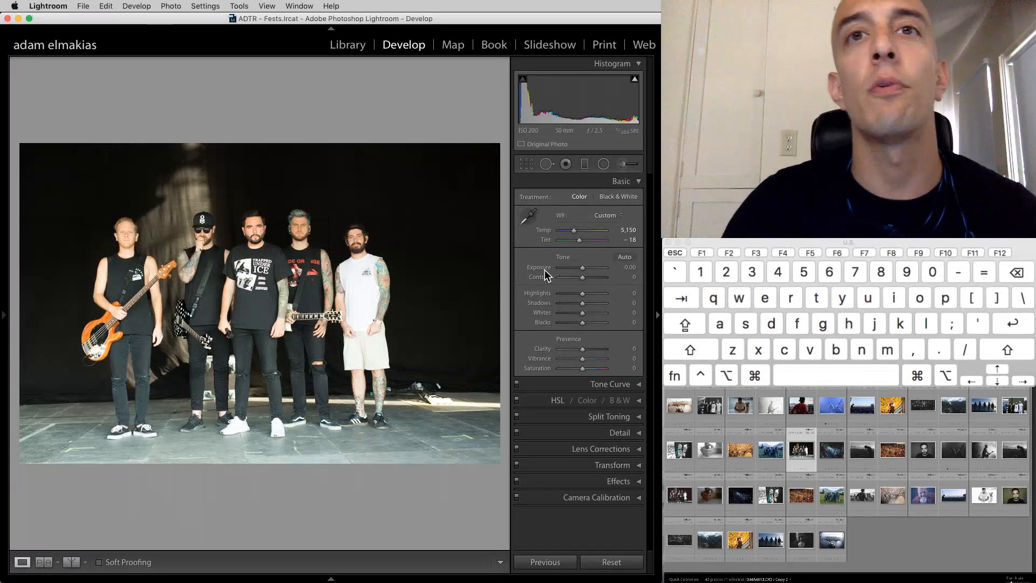
- Set the band photo's Tint to +1
mouse_move(575, 240)
left_mouse_down()
mouse_move(601, 238)
mouse_move(554, 242)
mouse_move(584, 247)
left_mouse_up()
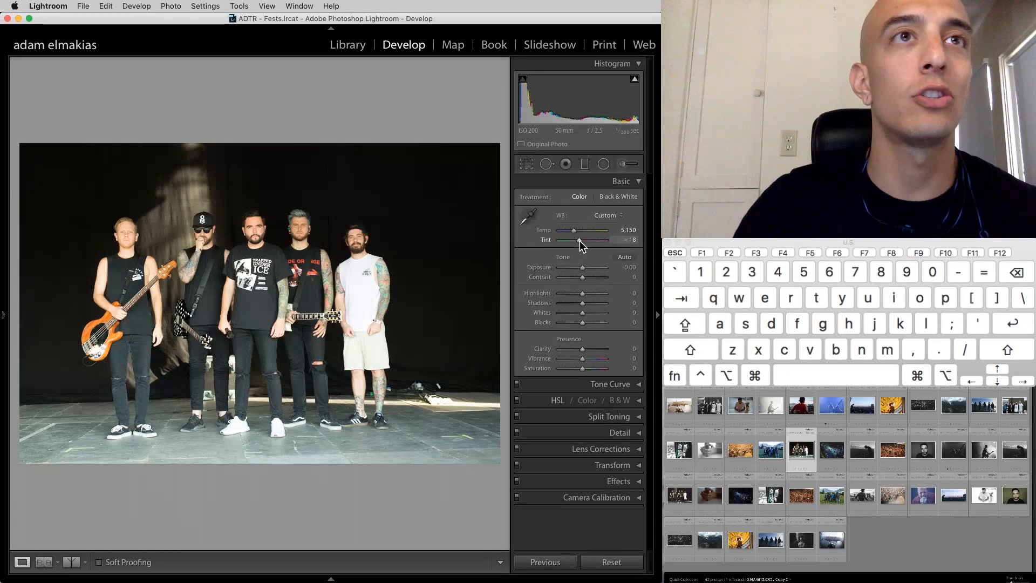
left_click_drag(580, 241, 581, 239)
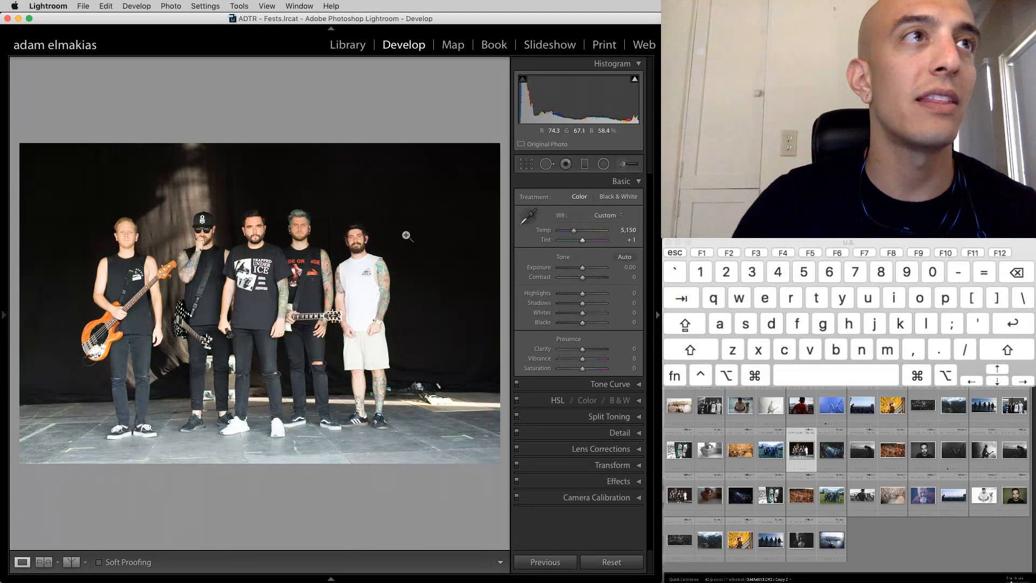
- Try a lower Exposure and the Auto tone adjustment on the band photo, reverting each one
mouse_move(584, 267)
left_mouse_down()
mouse_move(595, 268)
mouse_move(573, 267)
left_mouse_up()
double_click(574, 266)
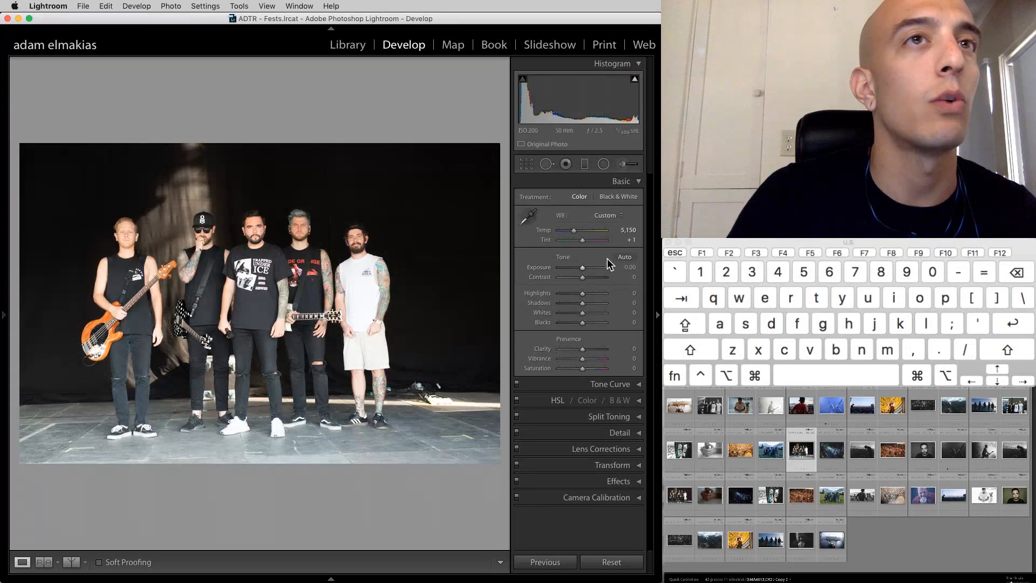
left_click(624, 258)
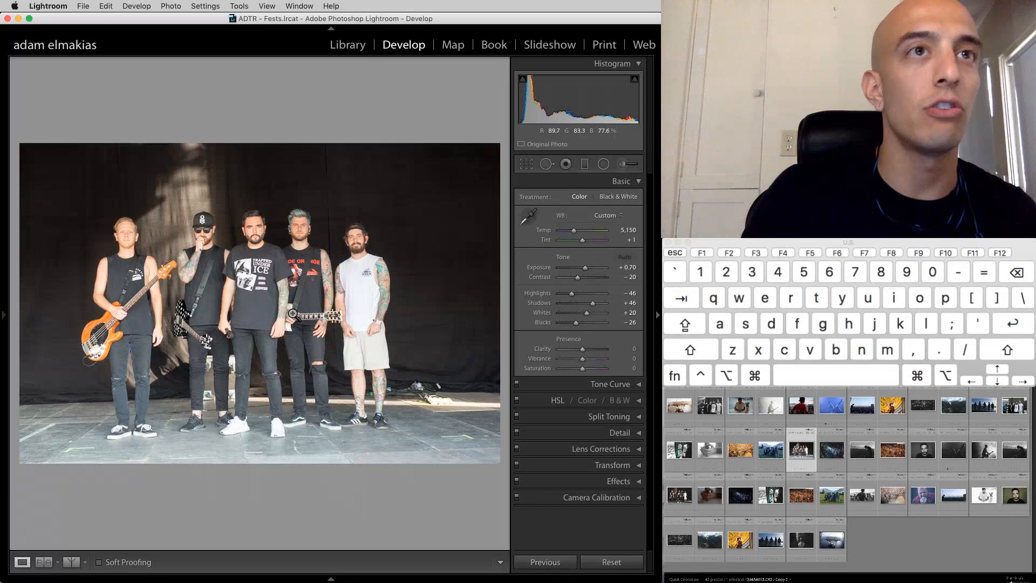
key("super+z")
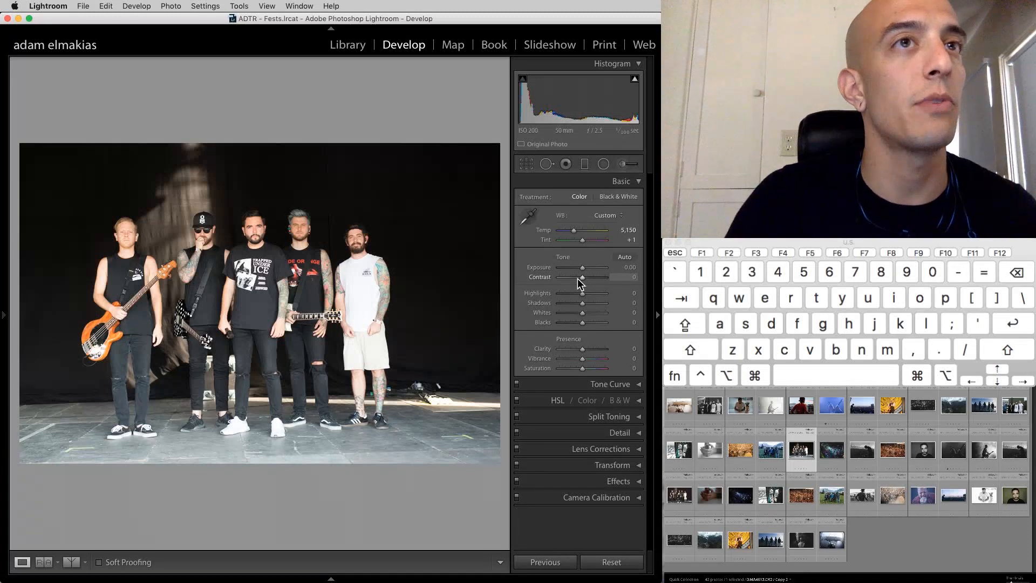
- Try raising the Contrast and lowering the Highlights of the band photo, resetting each to 0
left_click_drag(577, 278, 610, 277)
double_click(598, 278)
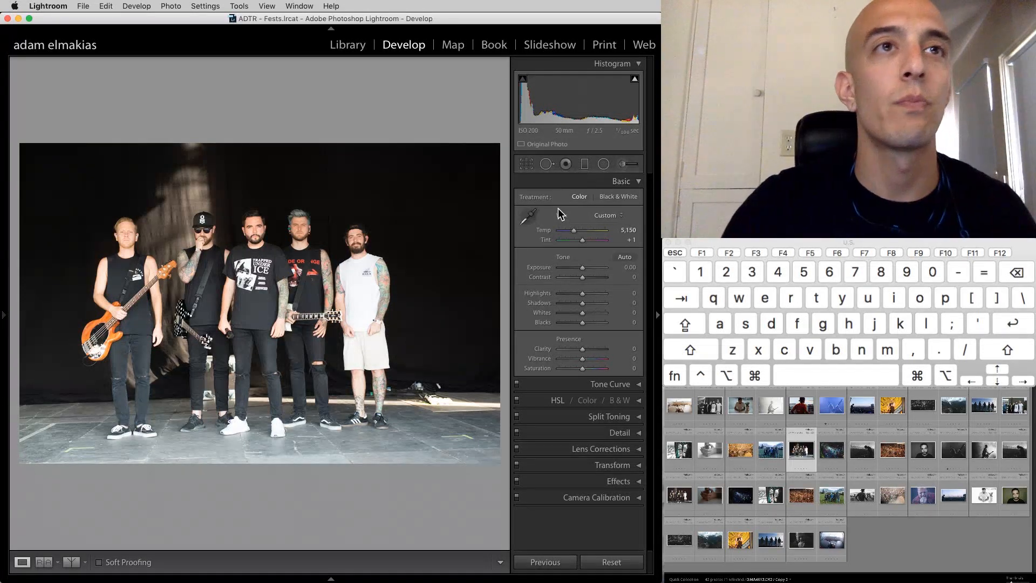
left_click_drag(591, 293, 579, 295)
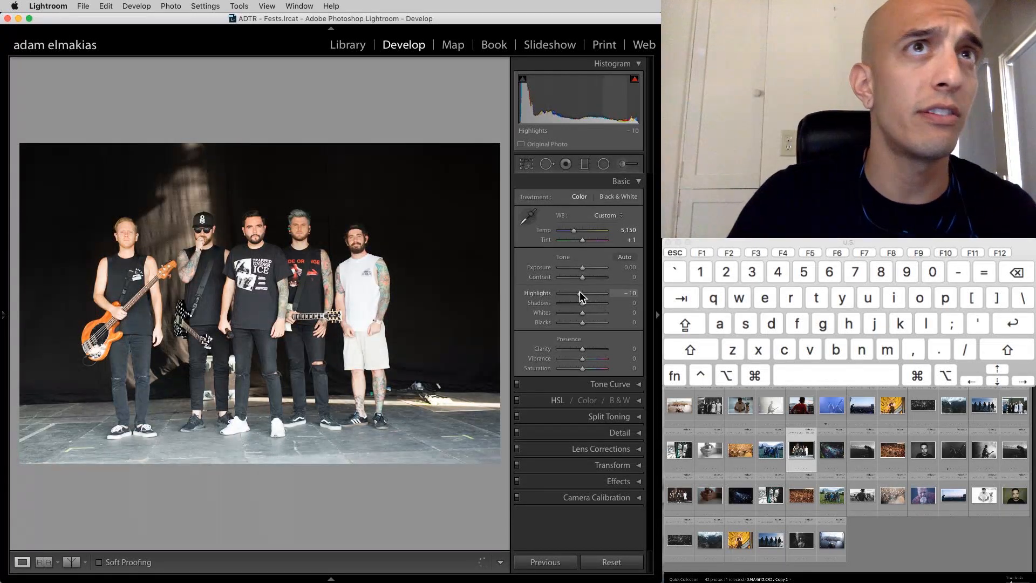
double_click(579, 293)
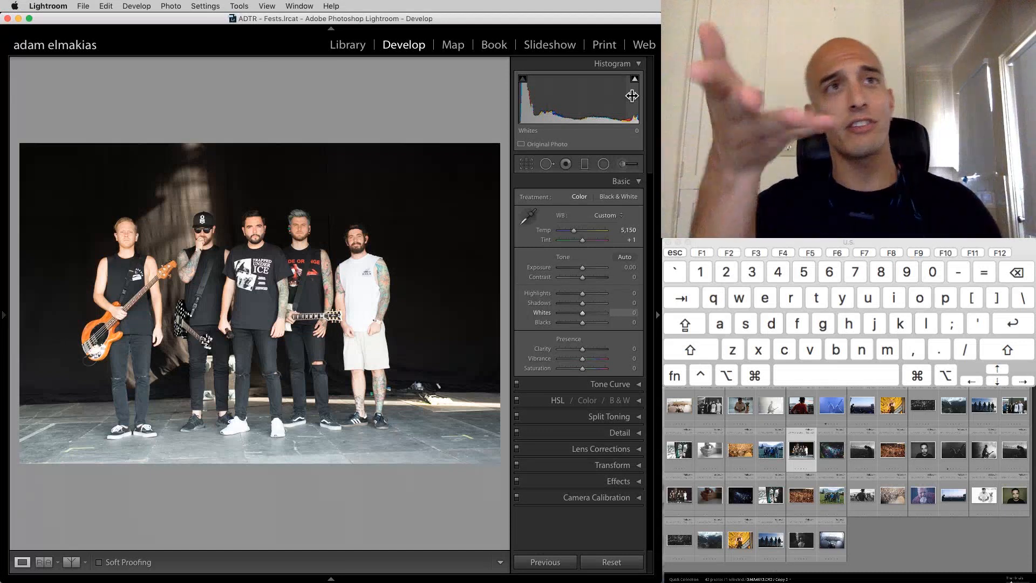
- Try the band photo's Highlights at −51 and −25, checking the white tank top up close
left_click_drag(632, 96, 632, 96)
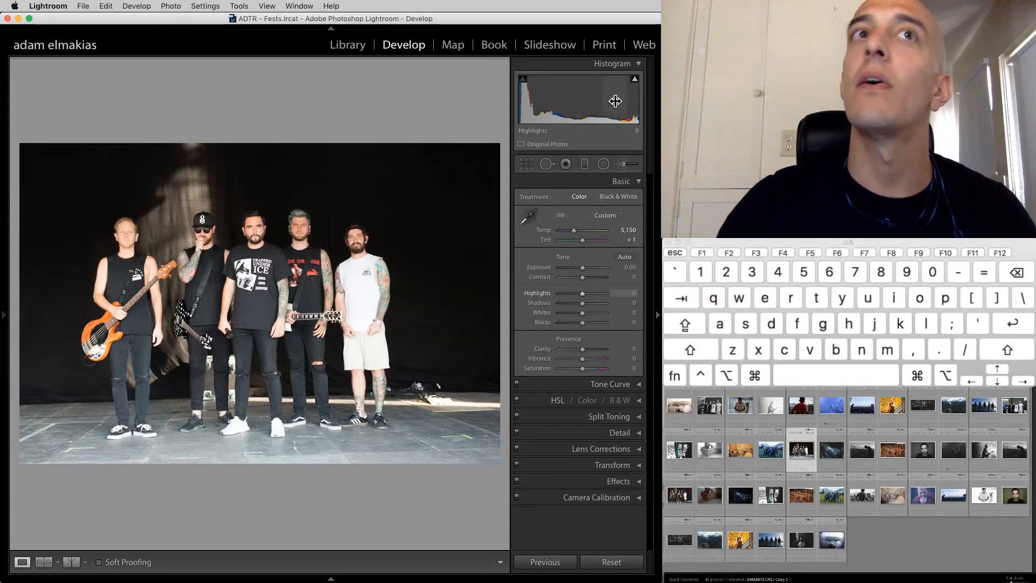
left_click(570, 294)
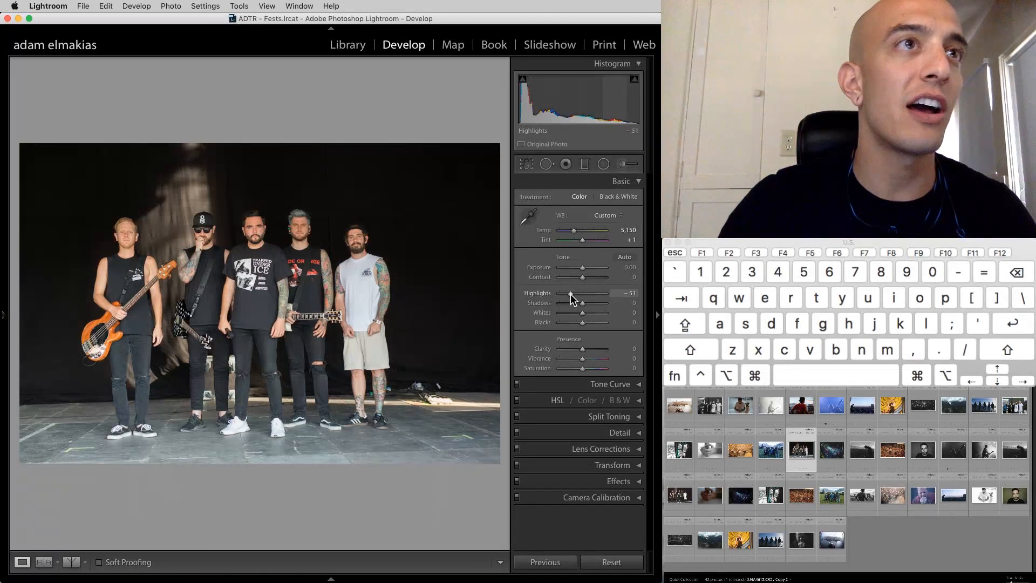
left_click_drag(572, 293, 576, 294)
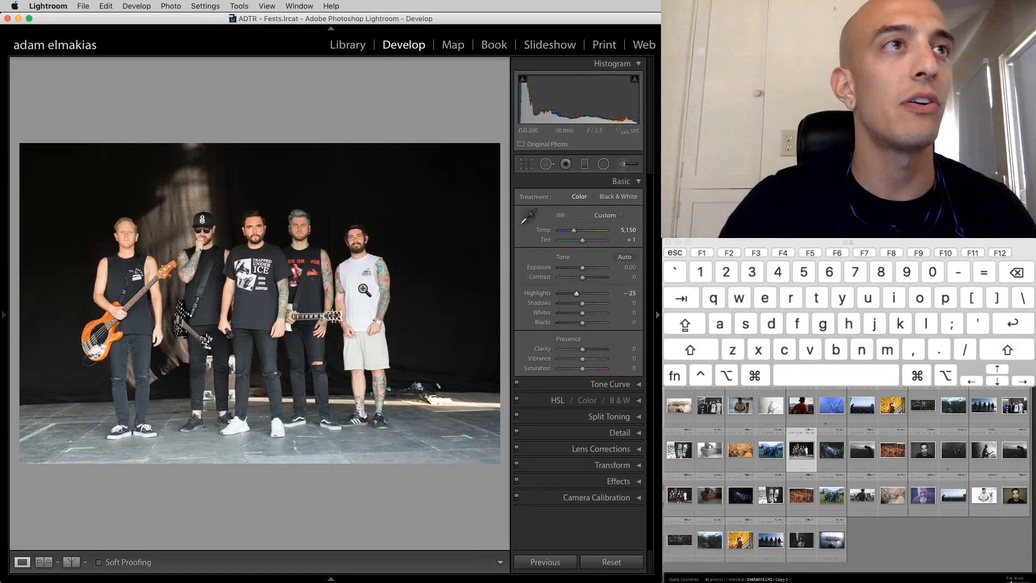
left_click(378, 314)
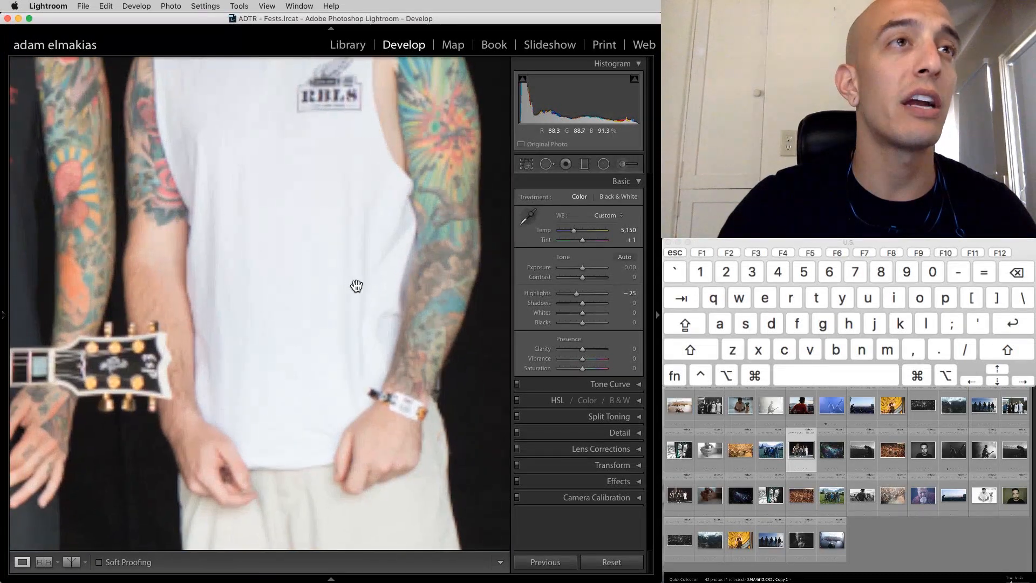
key("z")
- Raise the band photo's Highlights to +95 and toggle the highlight clipping overlay on and off
left_click_drag(592, 300, 604, 299)
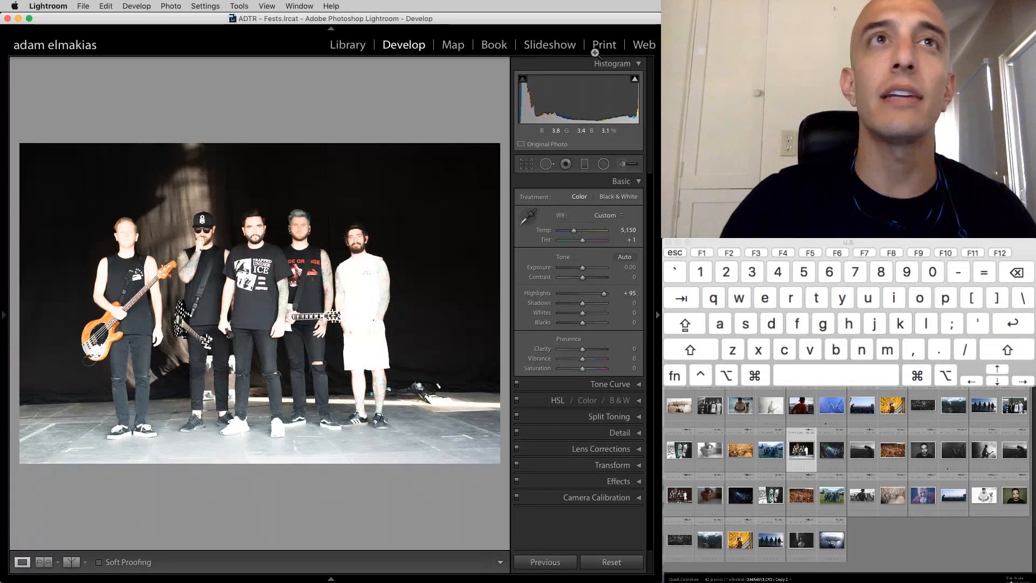
mouse_move(635, 80)
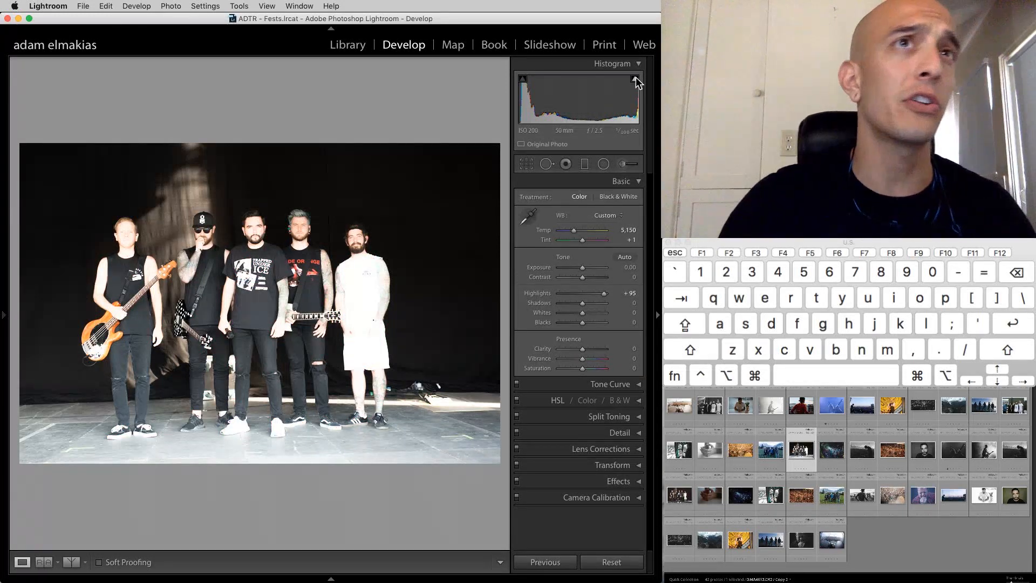
left_click(636, 81)
left_click(636, 80)
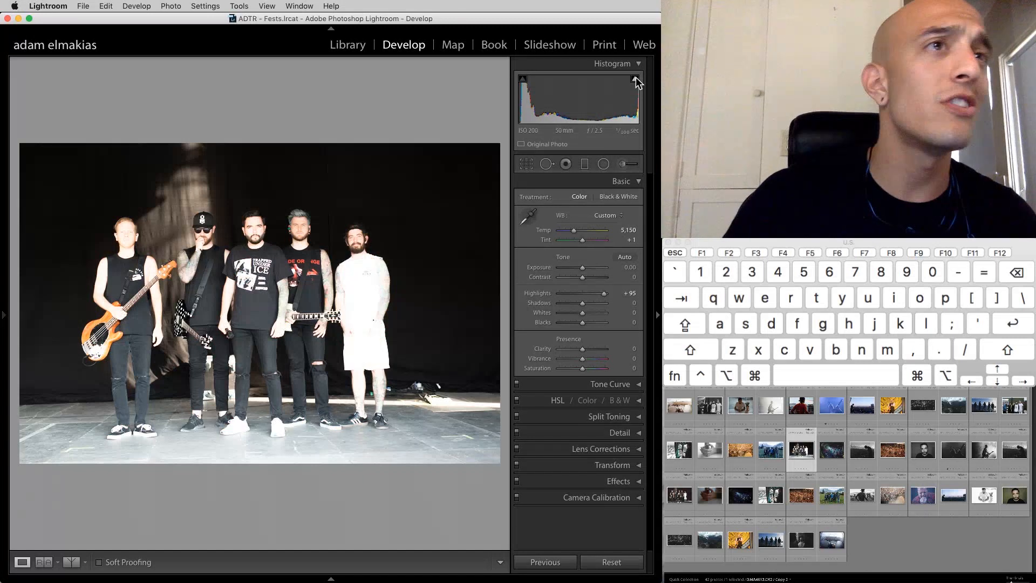
left_click(635, 80)
left_click(636, 80)
left_click(636, 81)
left_click(636, 81)
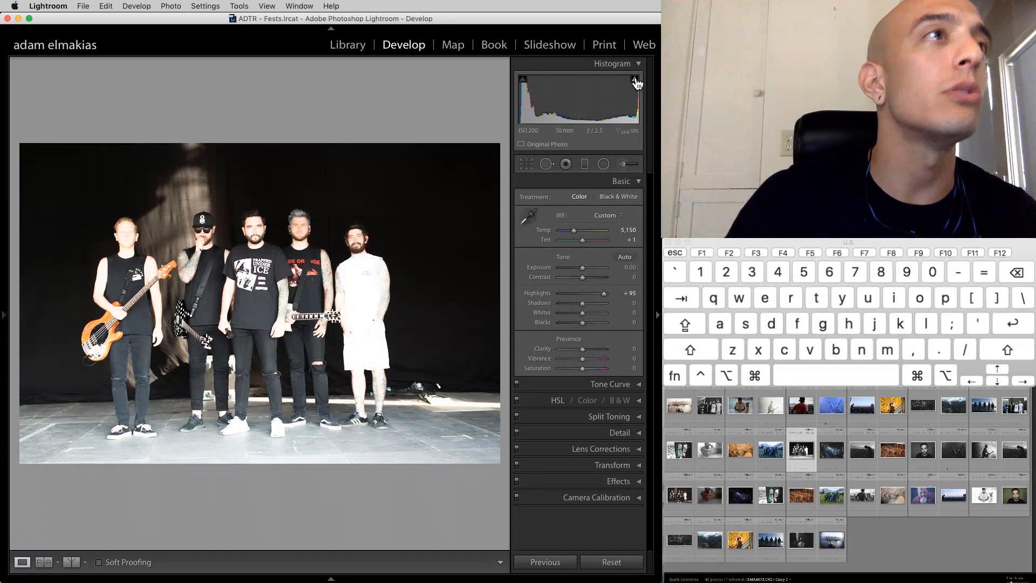
left_click(635, 80)
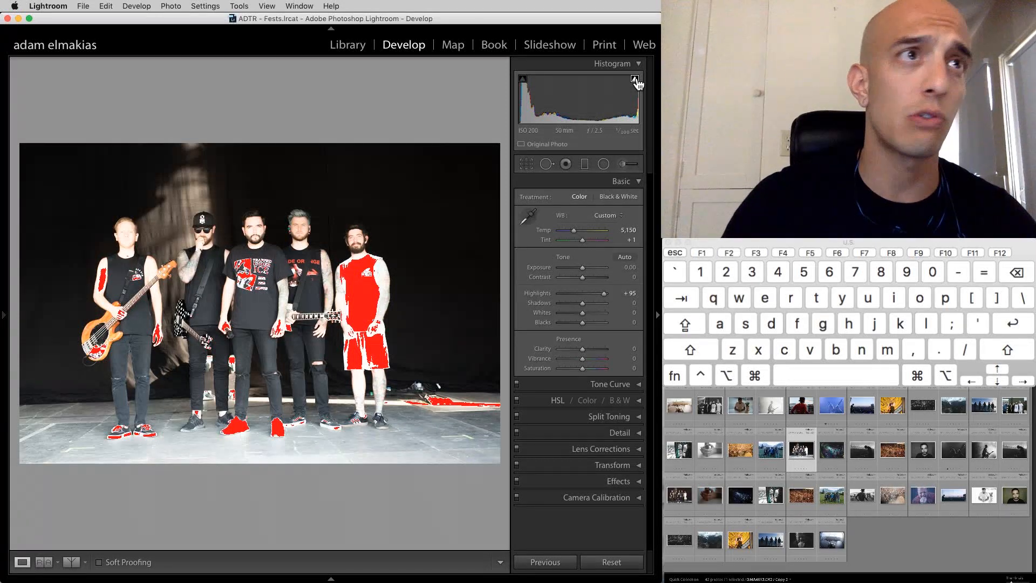
left_click(635, 80)
- Reset the band photo's Highlights to 0, try about −24, and reset them again
double_click(605, 293)
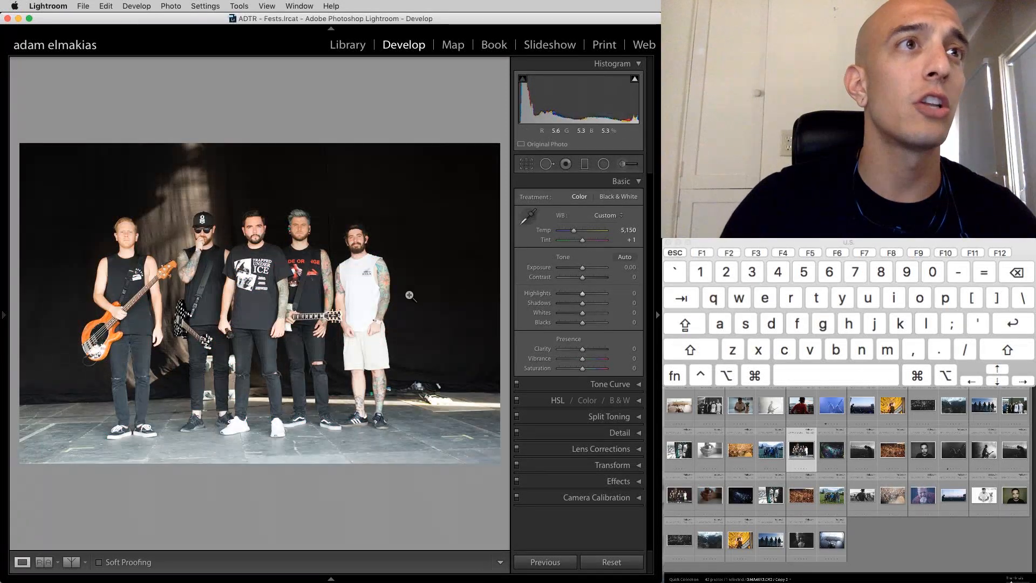
left_click_drag(582, 293, 577, 292)
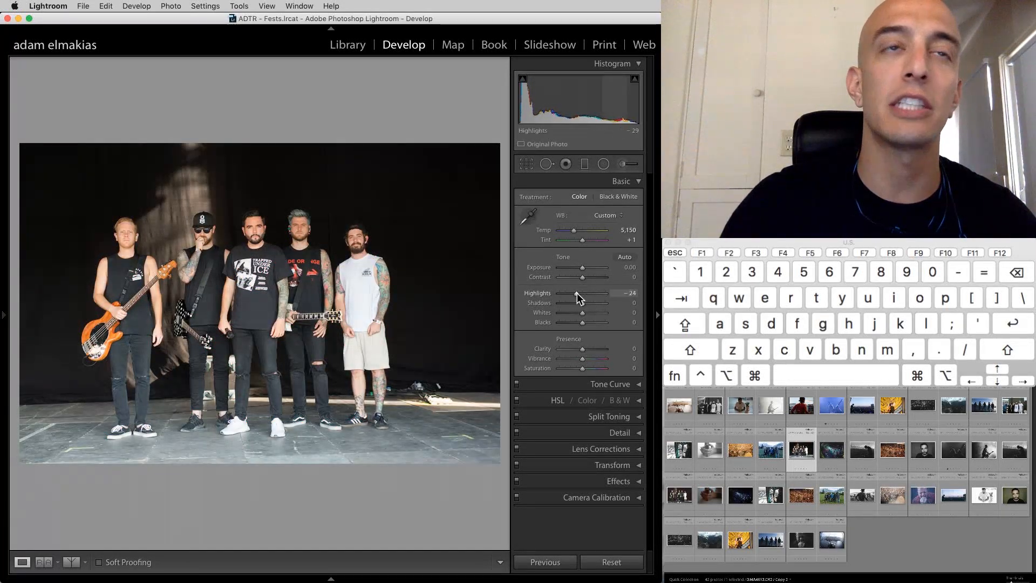
double_click(578, 293)
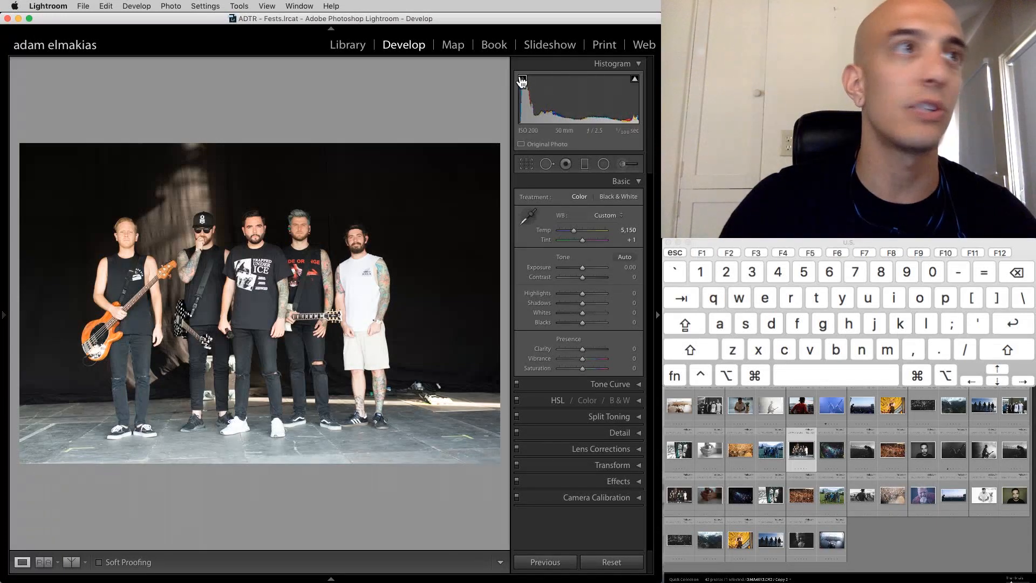
- Try the band photo's Blacks at −100 with the shadow clipping overlay toggled, and reset Blacks to 0
left_click_drag(568, 324, 548, 327)
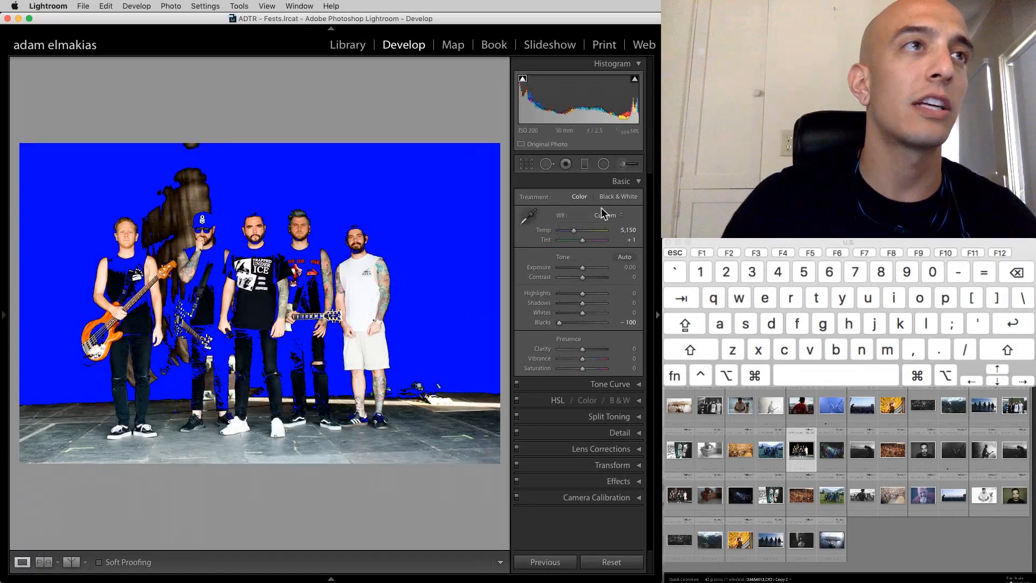
left_click(522, 81)
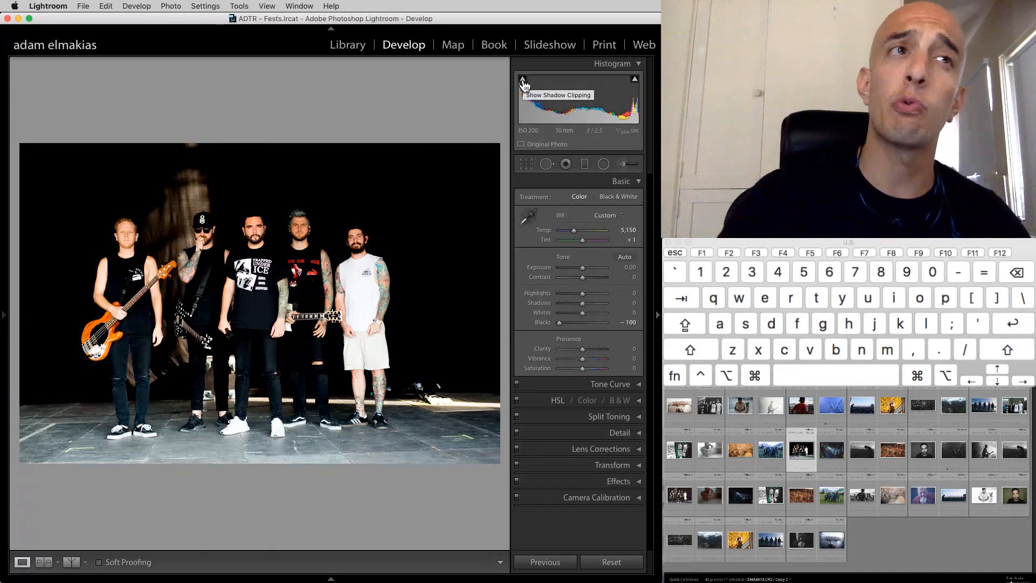
left_click(522, 81)
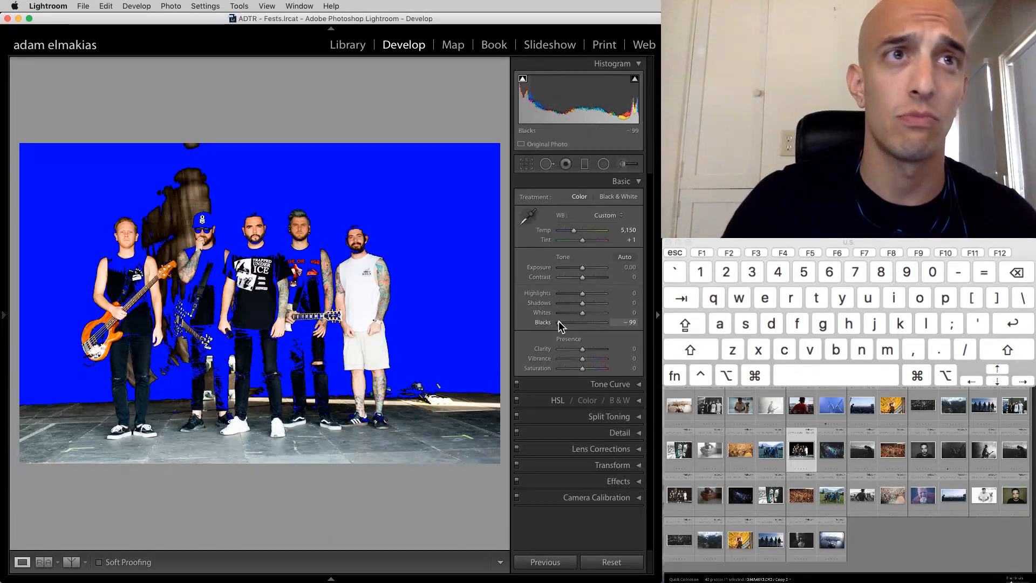
double_click(559, 322)
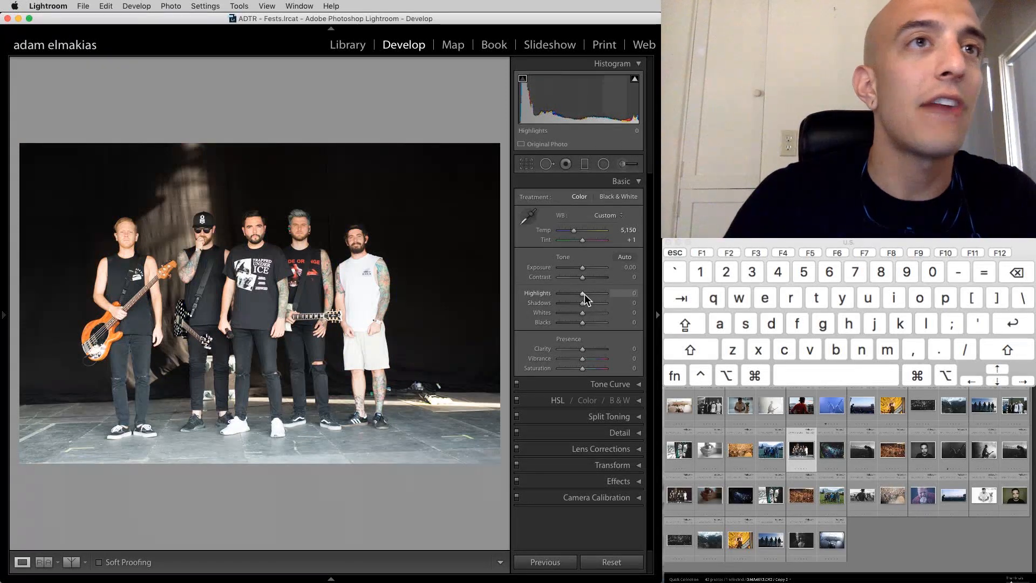
- Try the band photo's Shadows at −100 twice with shadow clipping shown, resetting them to 0 each time
left_click_drag(587, 303, 552, 311)
double_click(560, 303)
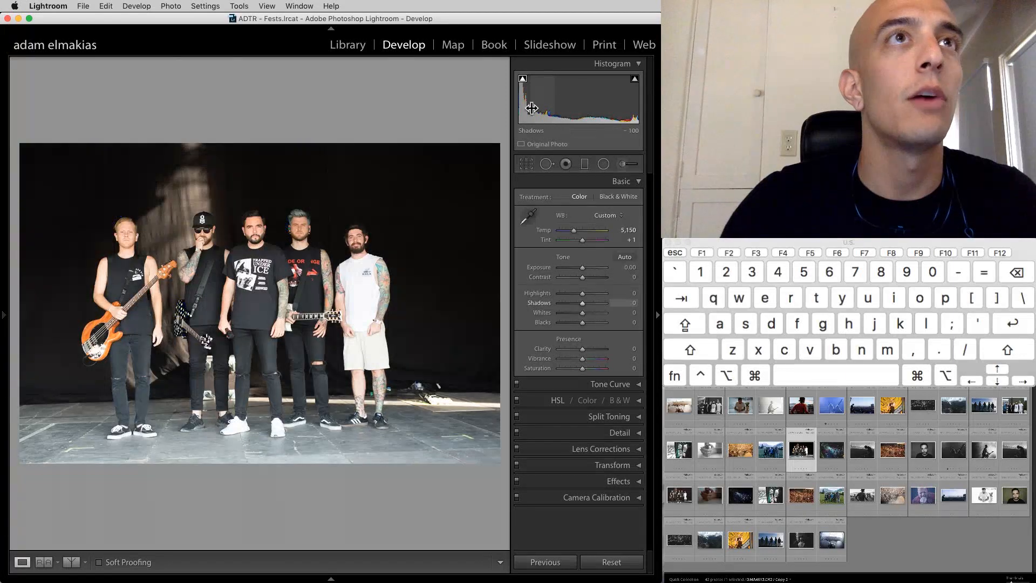
left_click_drag(582, 303, 554, 303)
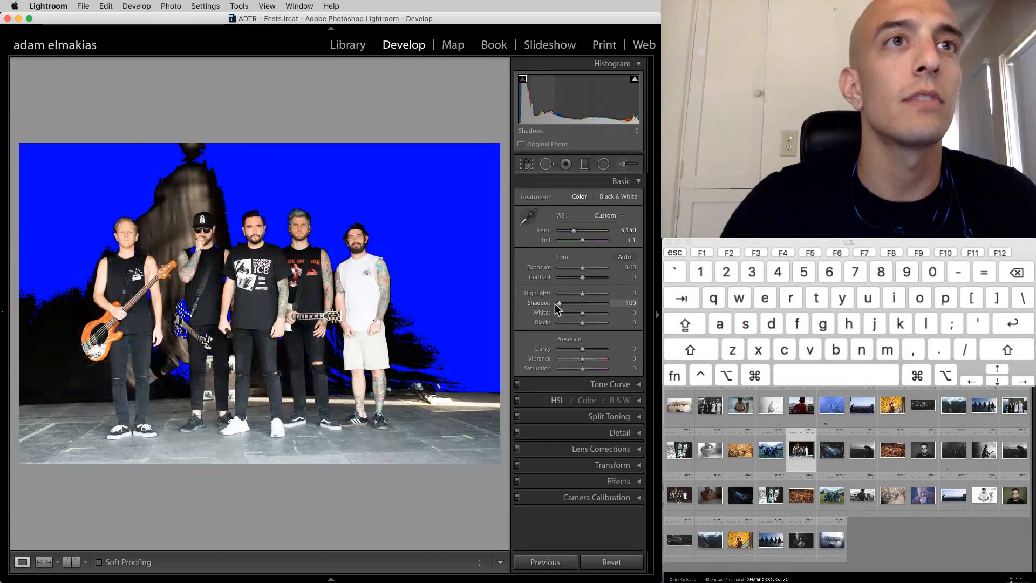
double_click(558, 303)
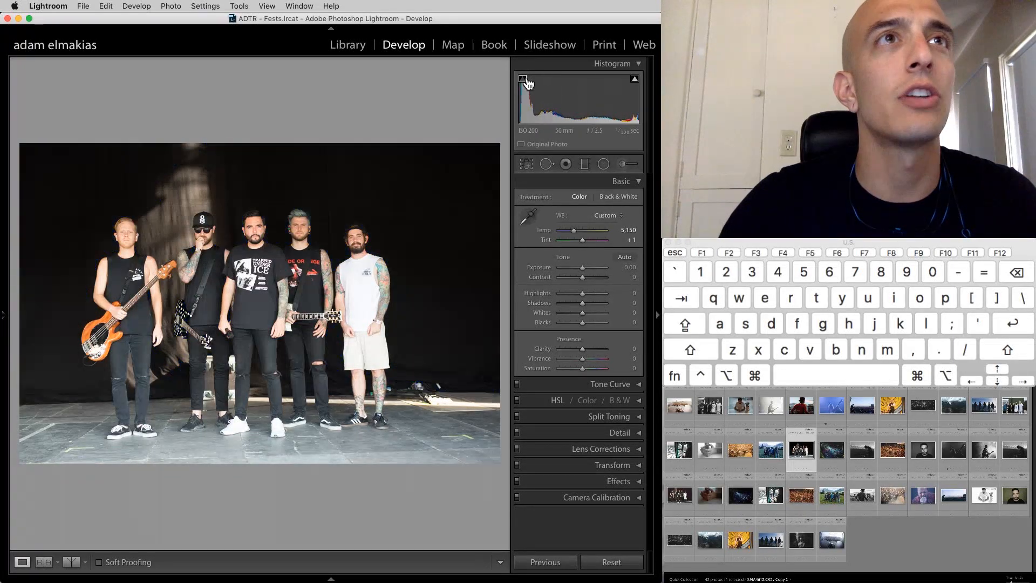
- Try lowering the band photo's Shadows, Whites and Blacks in turn, with Blacks at −53, resetting each to 0
left_click_drag(582, 303, 569, 323)
double_click(568, 302)
double_click(561, 312)
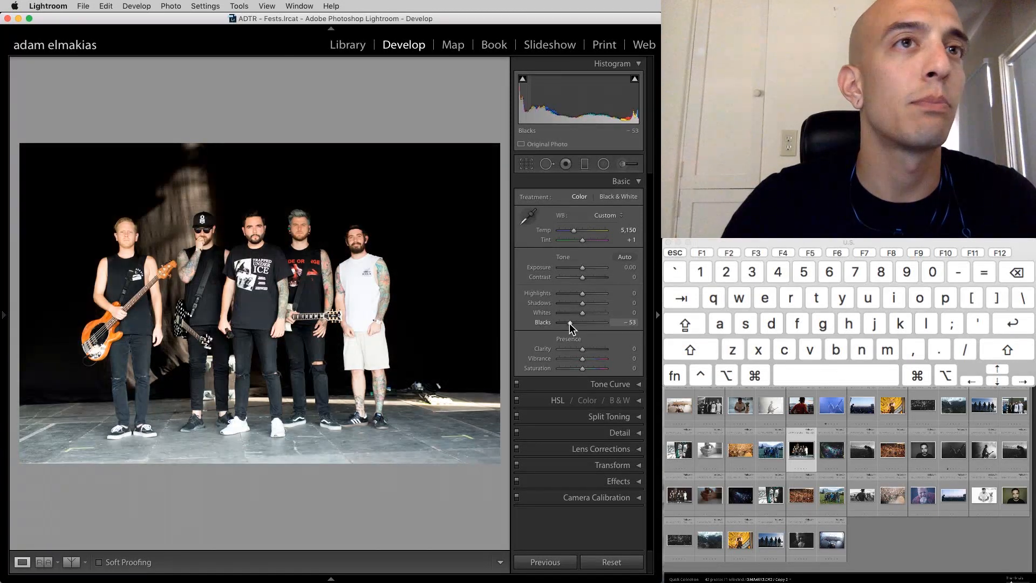
double_click(571, 323)
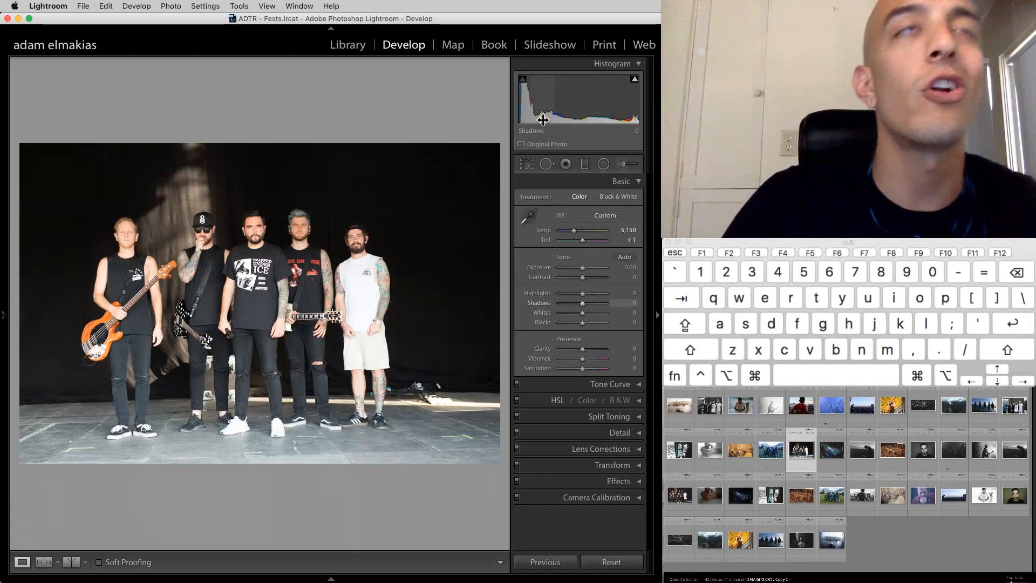
- Try Shadows +57, Highlights −45 and Exposure +0.20 directly on the histogram, and reset all of the band photo's Develop settings
left_click_drag(535, 104, 539, 105)
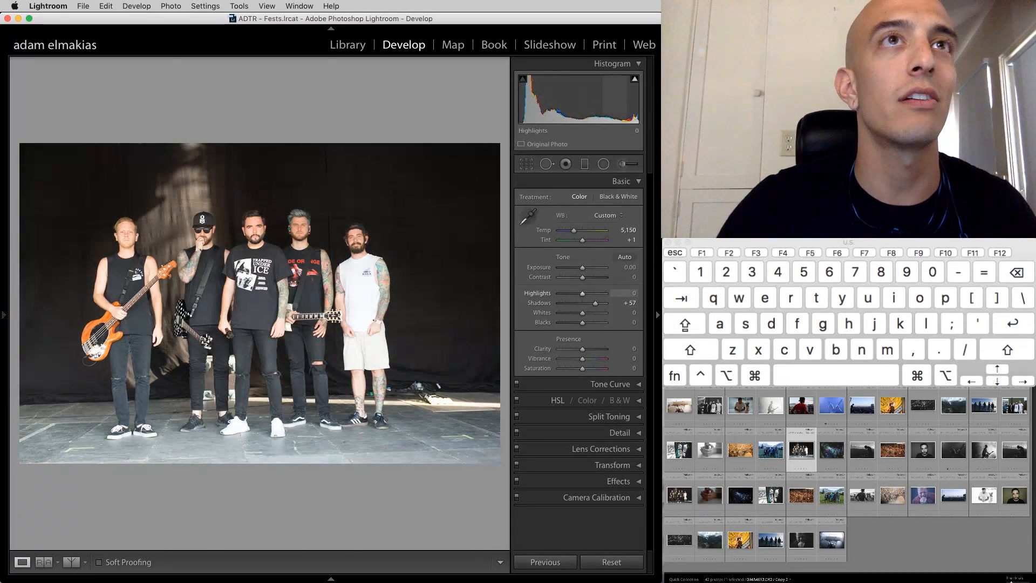
left_click_drag(618, 100, 559, 101)
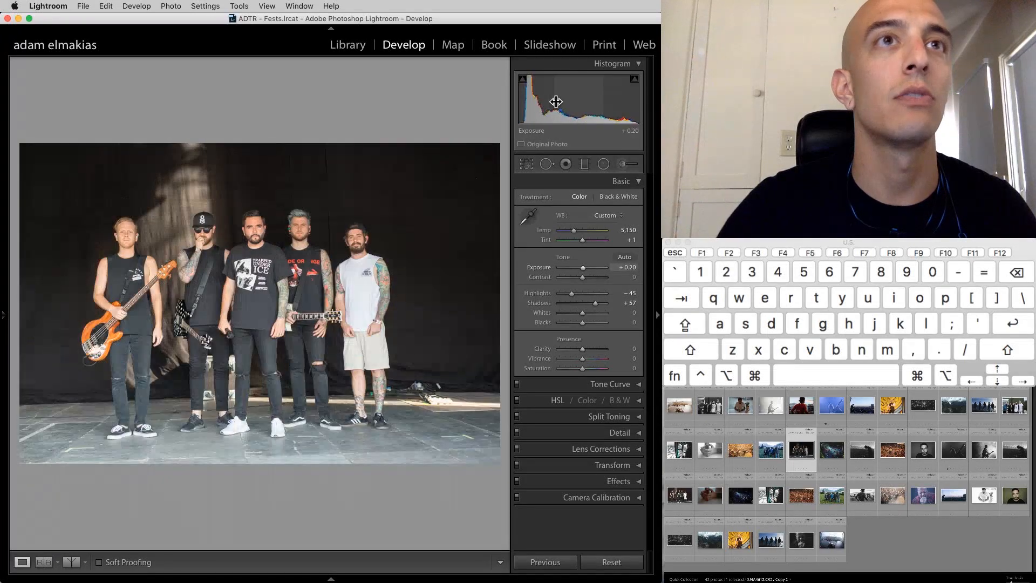
left_click(615, 561)
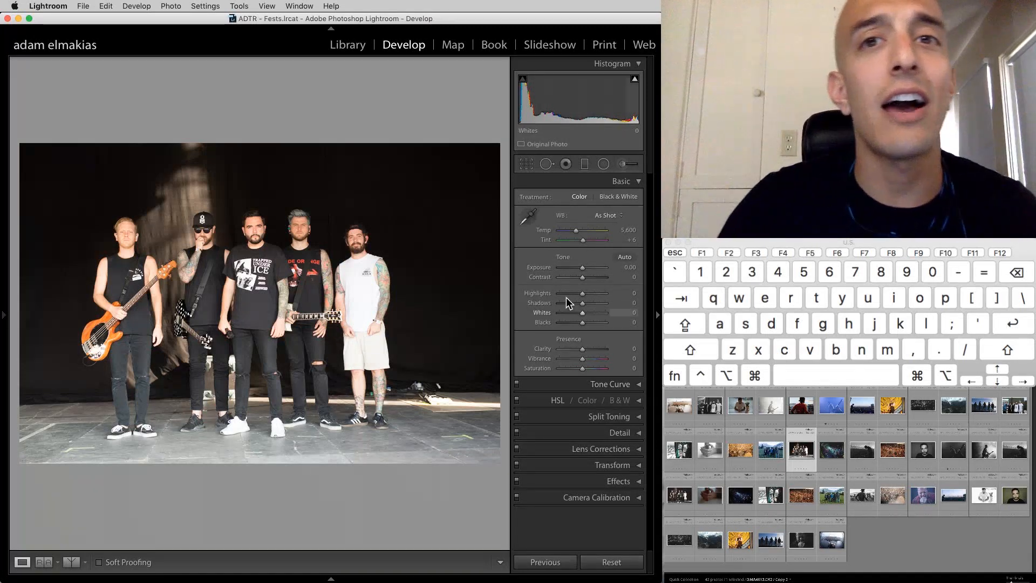
- Open the blue-lit guitarist photo and set its Clarity to +53
left_click(835, 411)
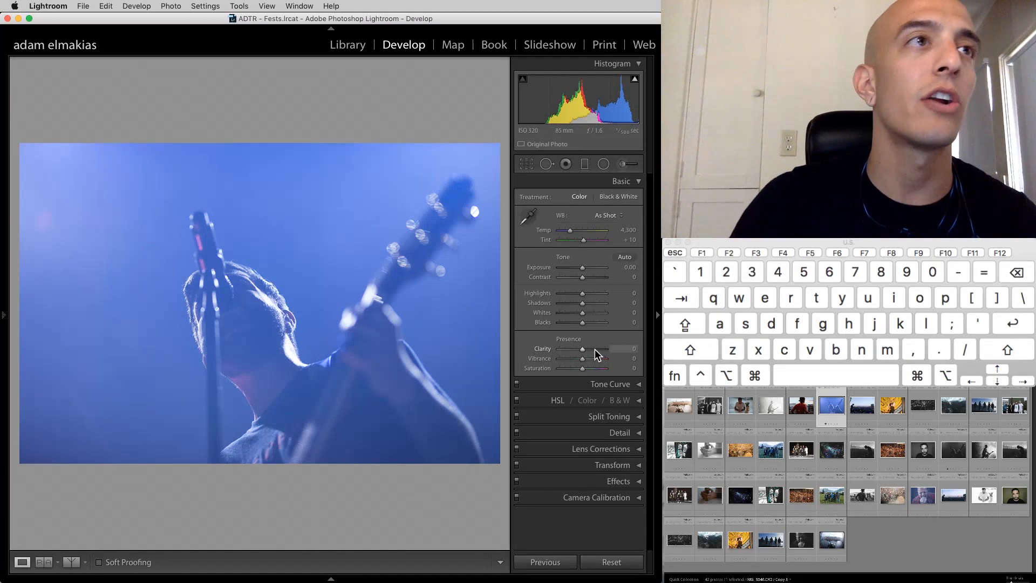
mouse_move(596, 349)
left_mouse_down()
mouse_move(538, 349)
mouse_move(593, 349)
left_mouse_up()
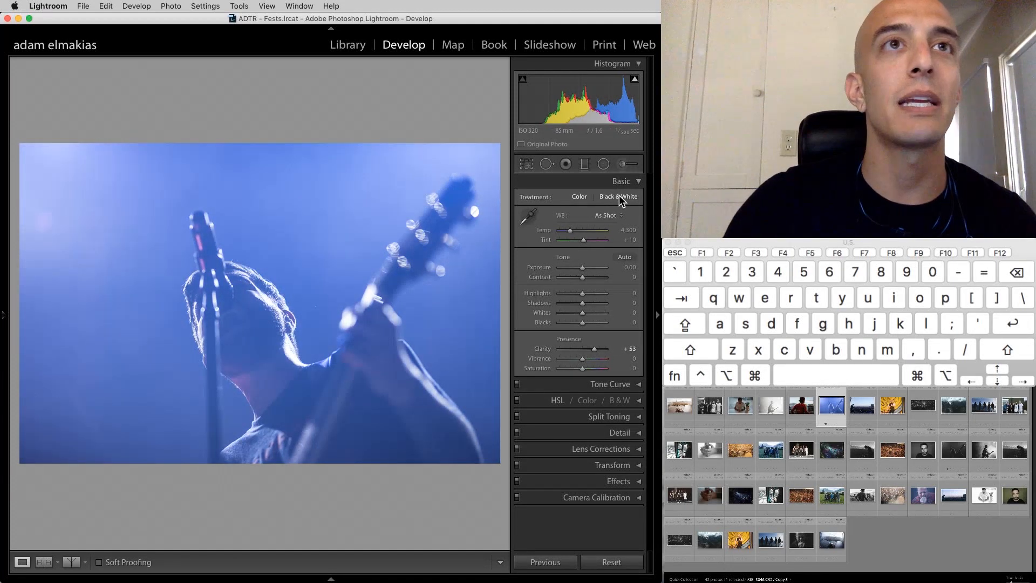
- Convert the guitarist photo to Black & White with Exposure −1.65, Contrast +80 and Highlights −100
left_click(620, 198)
left_click_drag(583, 276, 555, 295)
- Compare Clarity at 0 and at +40 on a close-up of the guitarist's hair and ear
double_click(594, 348)
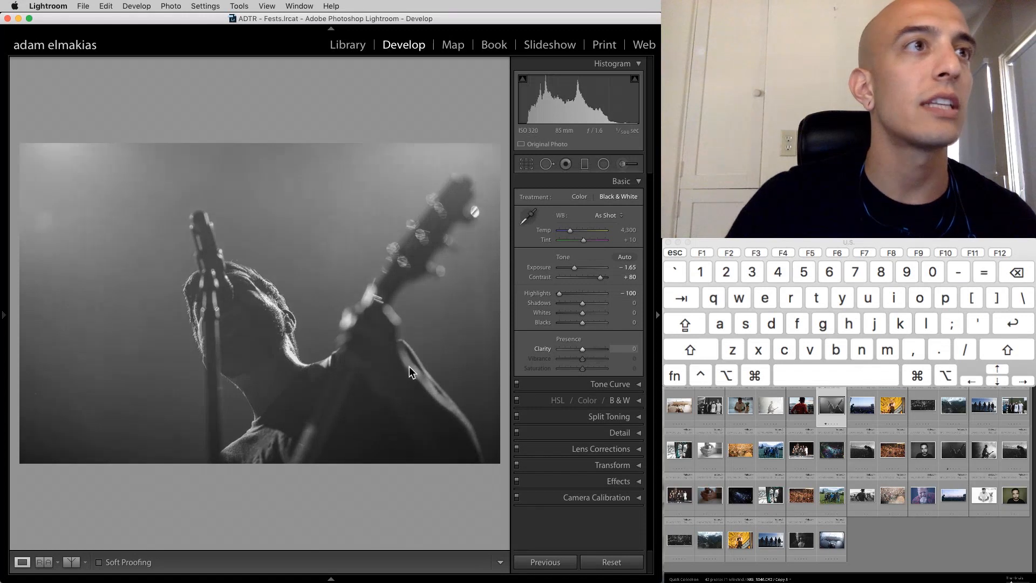
left_click(286, 314)
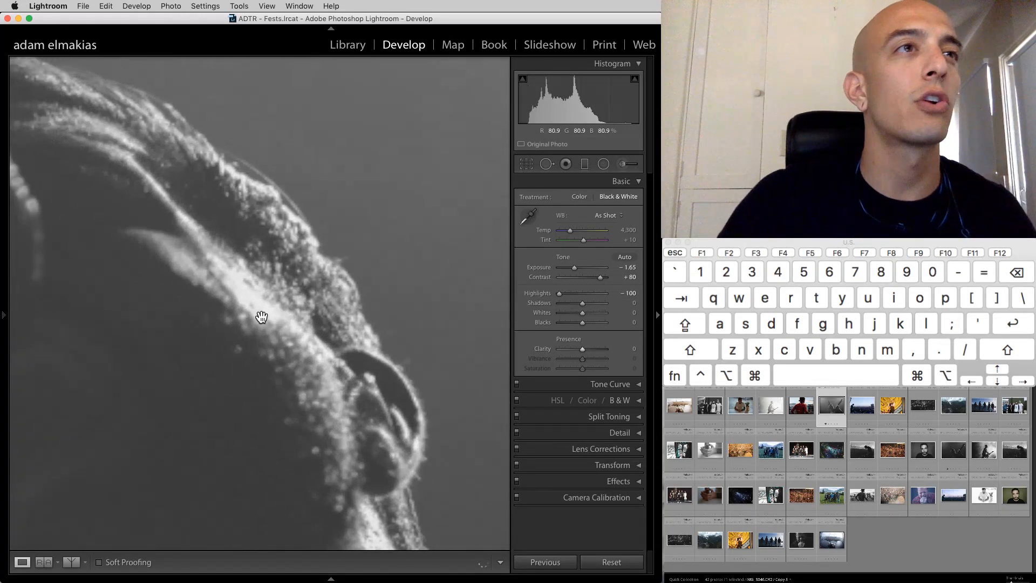
left_click(592, 348)
mouse_move(591, 348)
left_mouse_down()
mouse_move(575, 347)
mouse_move(591, 351)
left_mouse_up()
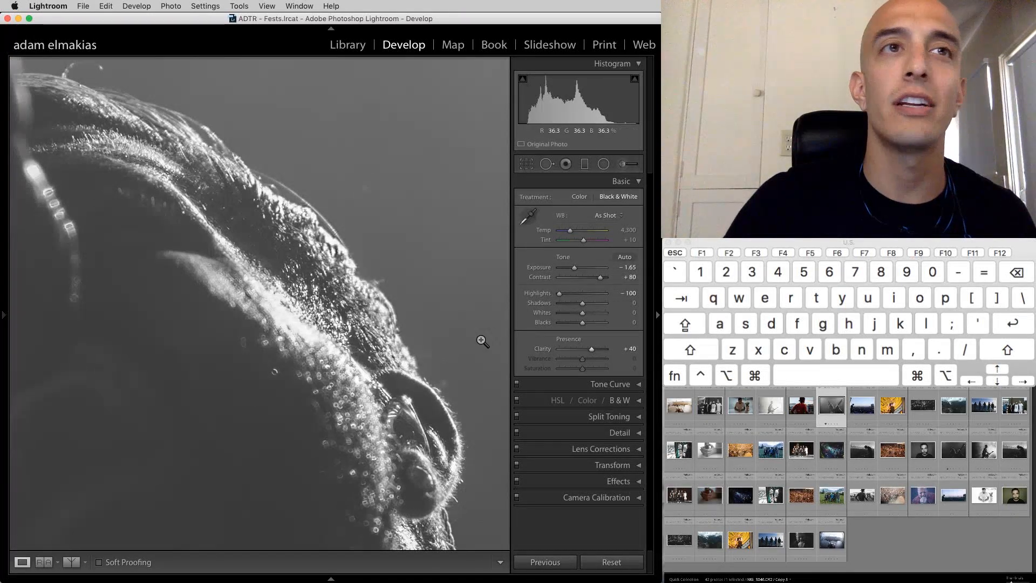
- Set the guitarist photo's Highlights to −66 and reset its Clarity to 0
key("Right")
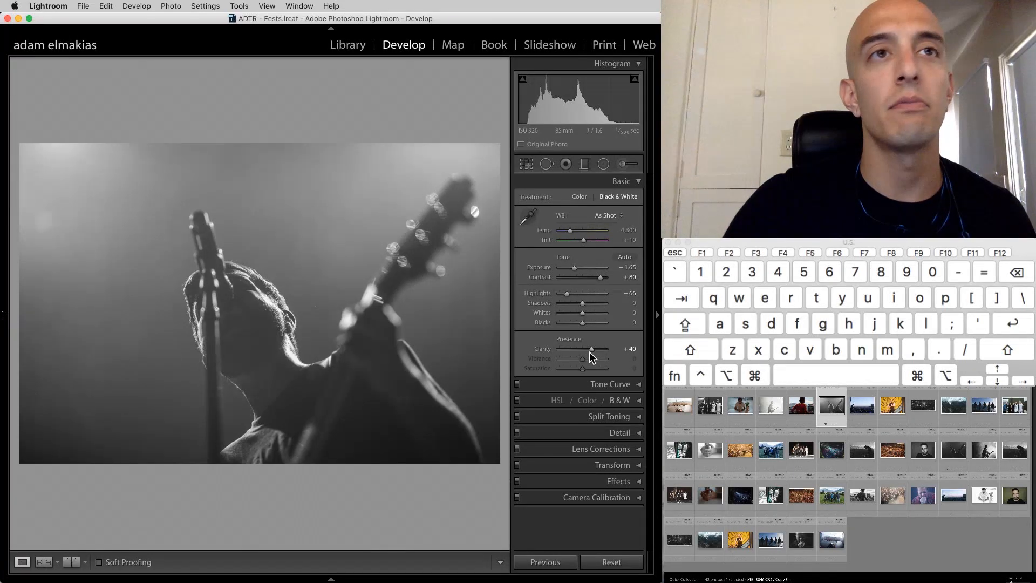
double_click(591, 352)
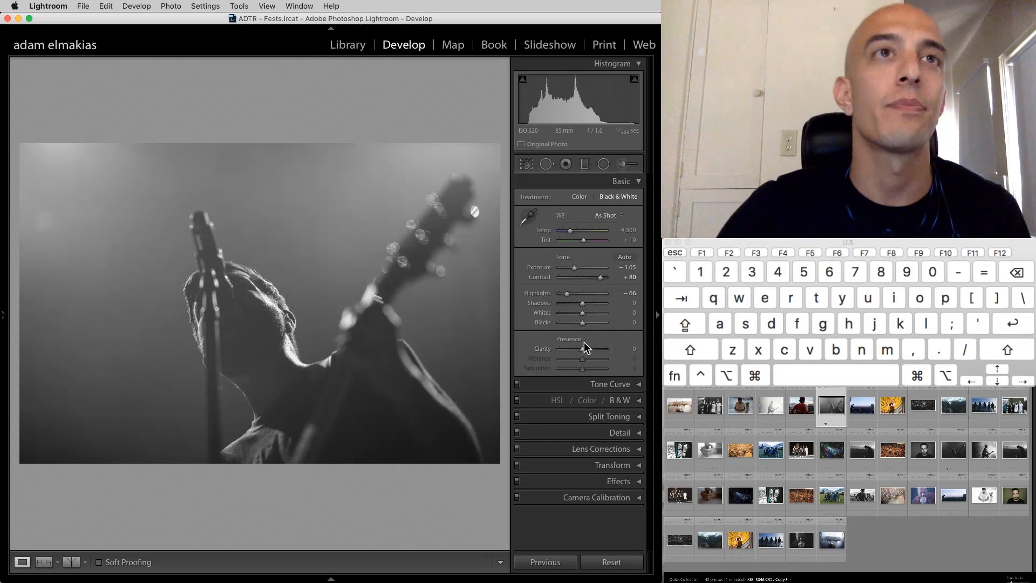
- Look at the Tone Curve settings for the guitarist photo and return to the Basic adjustments
left_click(621, 182)
left_click(620, 197)
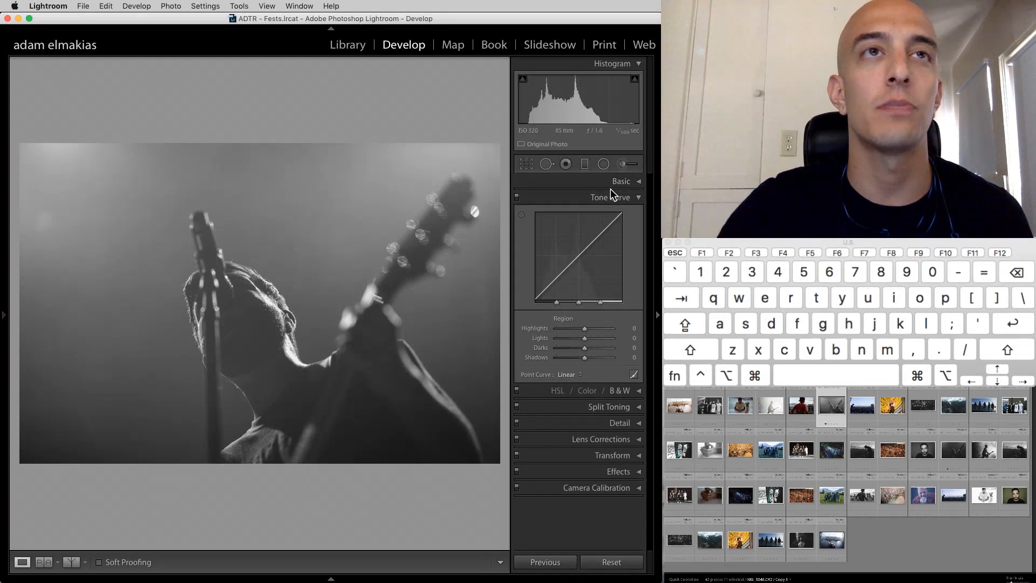
left_click(612, 183)
left_click(625, 385)
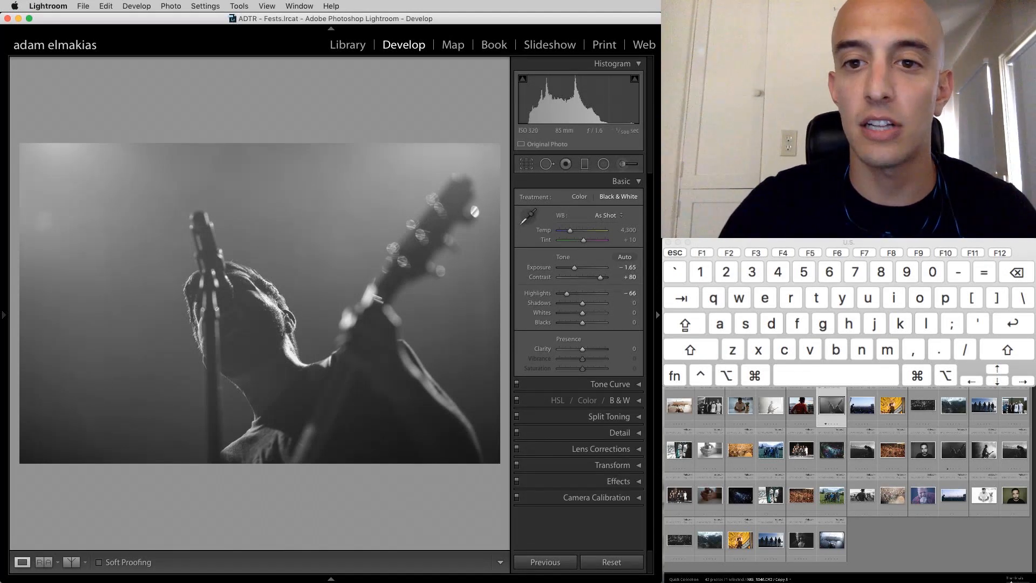
- Open the photo of the bassist against the yellow backdrop and reset all its Develop settings
key("Right")
key("Right")
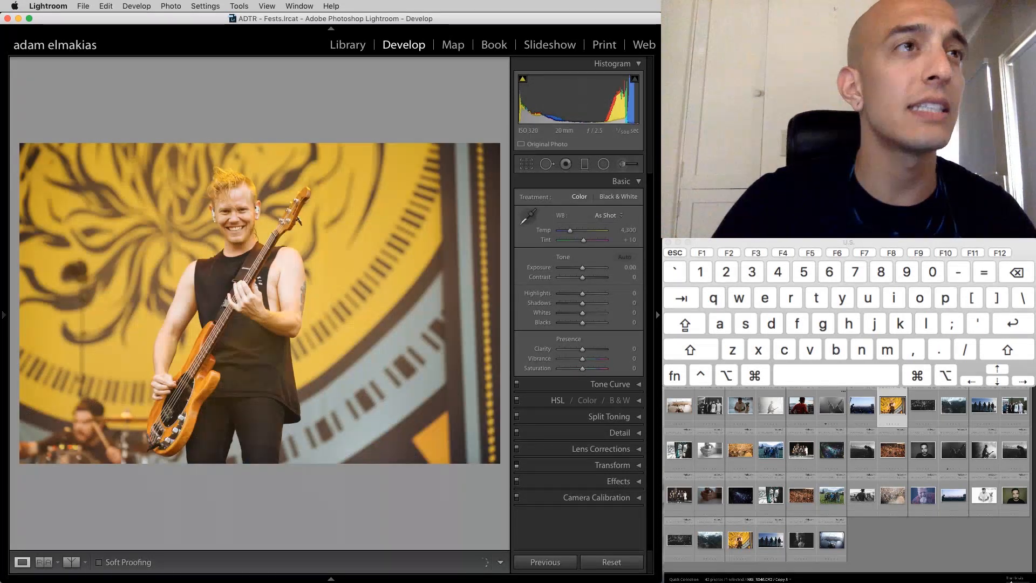
left_click(612, 563)
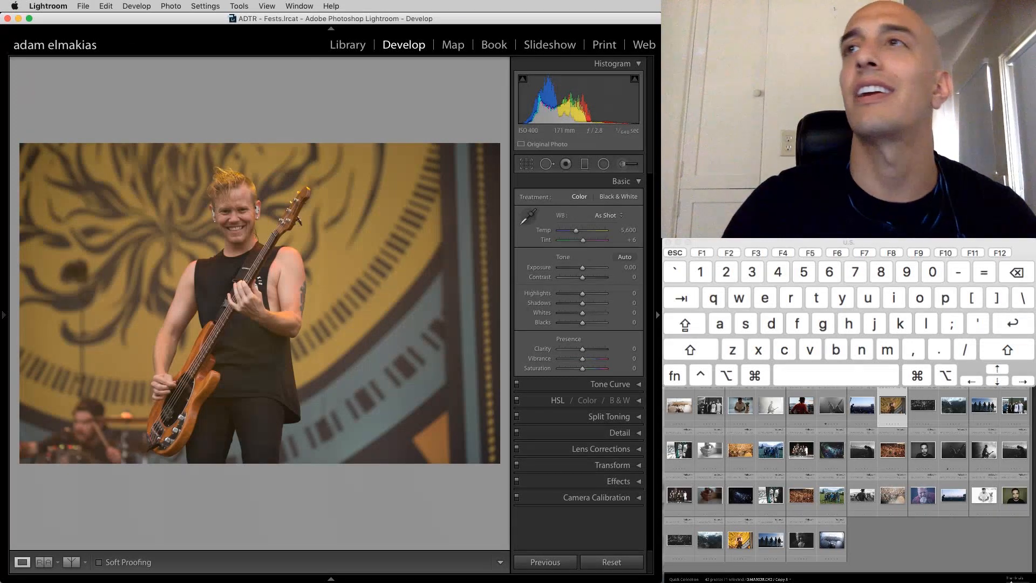
- Set the bassist photo's Exposure to +1.25, Contrast to +31, Blacks to −48 and Clarity to +8
left_click_drag(586, 270, 587, 270)
left_click(588, 277)
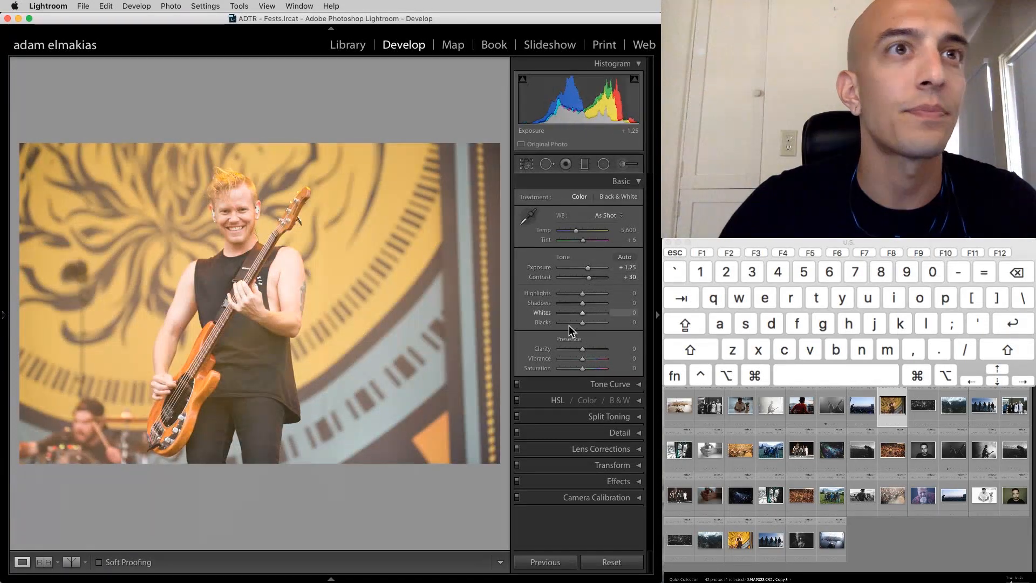
left_click_drag(569, 326, 568, 322)
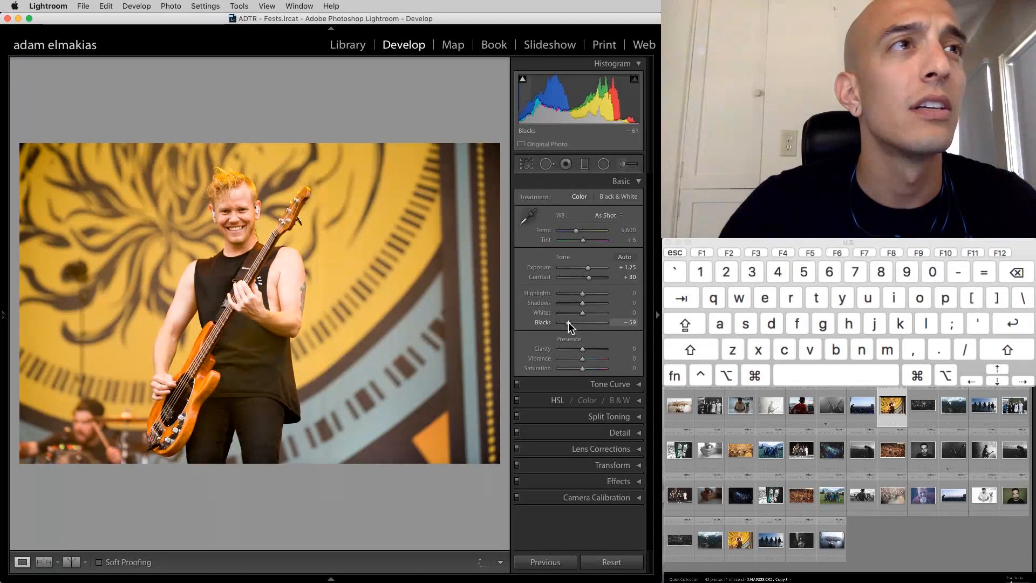
left_click(580, 278)
mouse_move(581, 277)
left_mouse_down()
mouse_move(588, 294)
mouse_move(590, 283)
left_mouse_up()
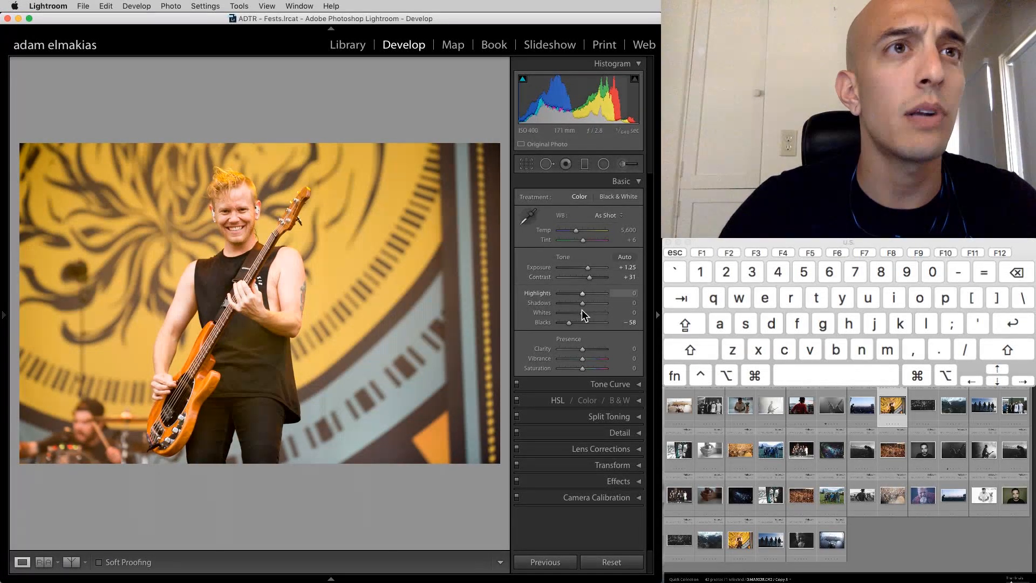
left_click_drag(571, 322, 587, 349)
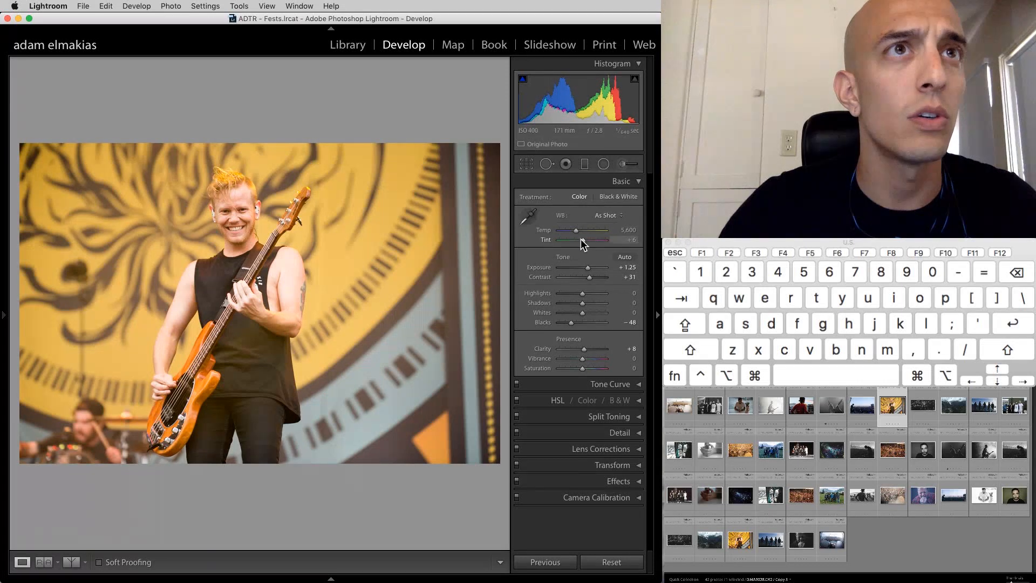
- Set the bassist photo's white balance to Temp 6,940 and Tint −14, and lower its Shadows to −71
left_click_drag(581, 241, 585, 230)
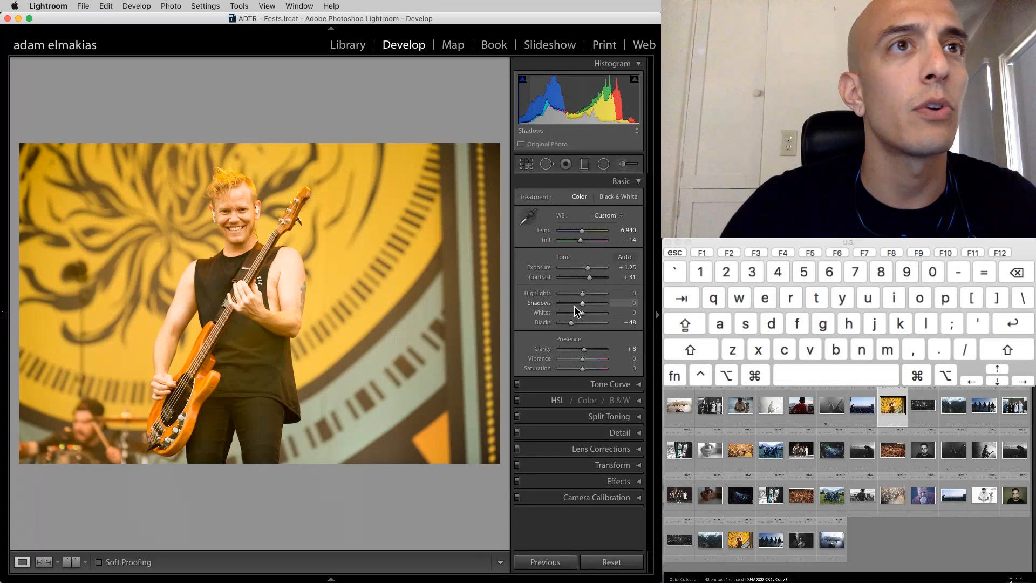
left_click_drag(574, 303, 565, 304)
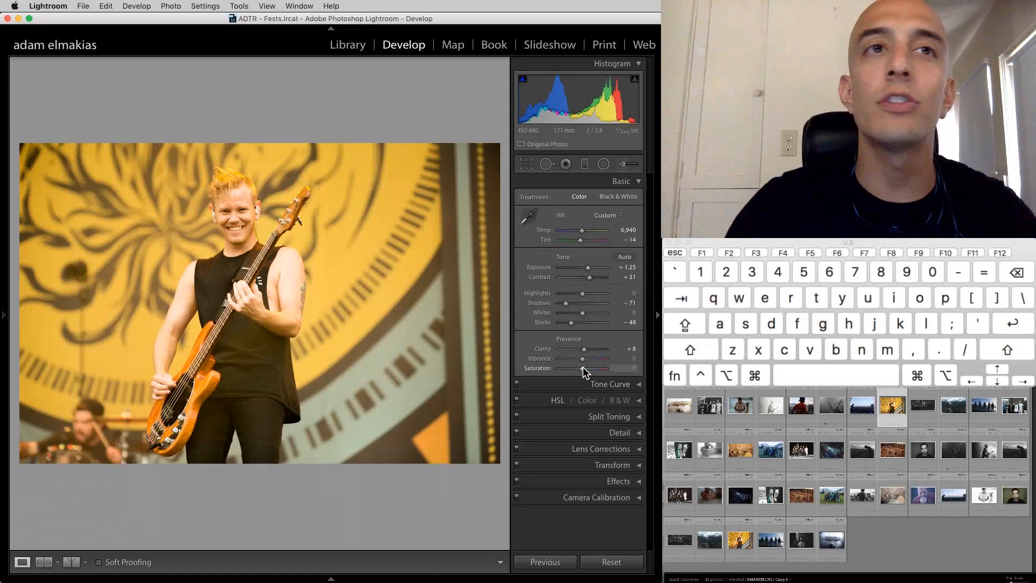
- Try the bassist photo's Saturation at +100 and at −100, and reset it
left_click_drag(583, 368, 606, 367)
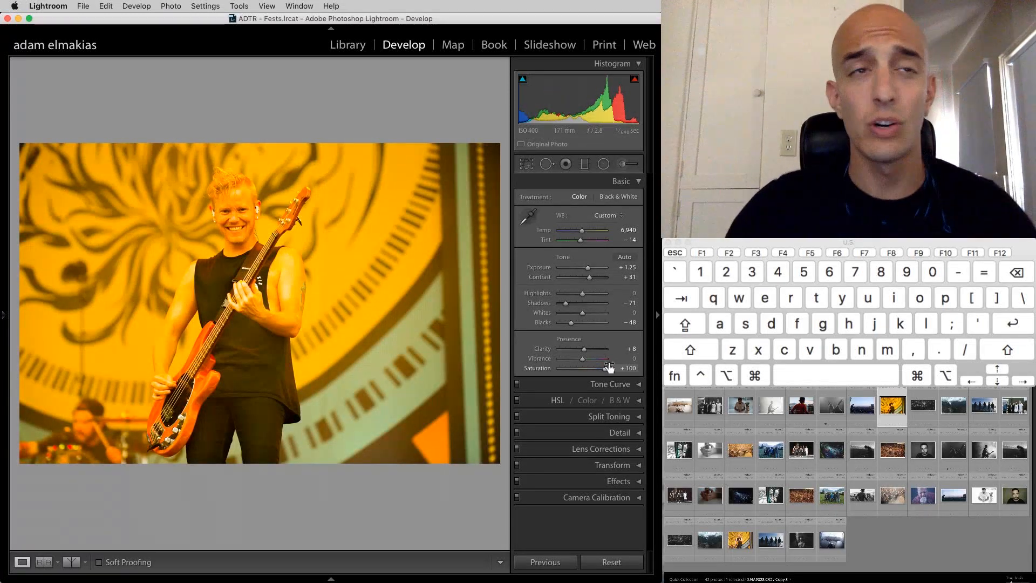
left_click_drag(591, 368, 545, 367)
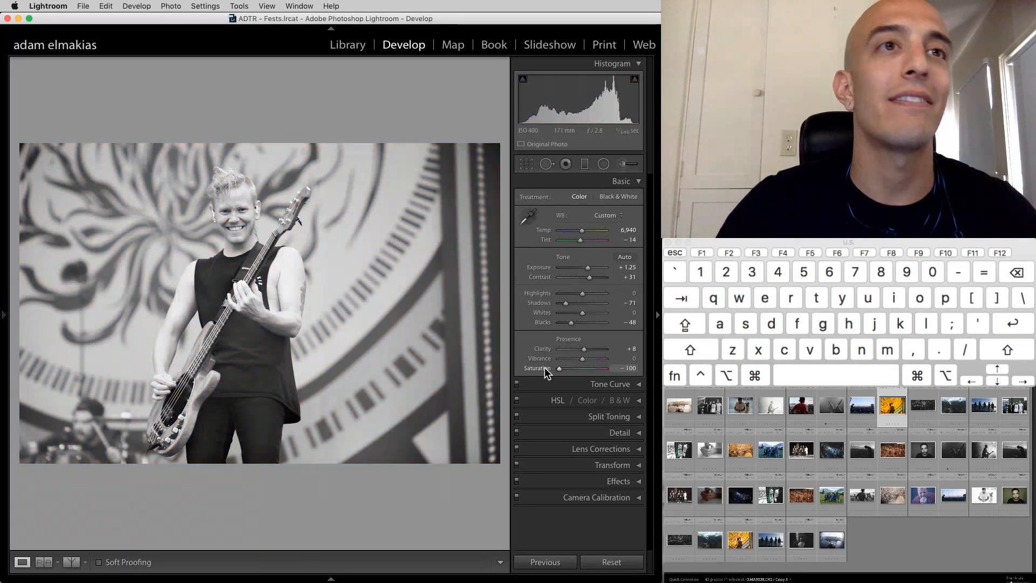
double_click(559, 366)
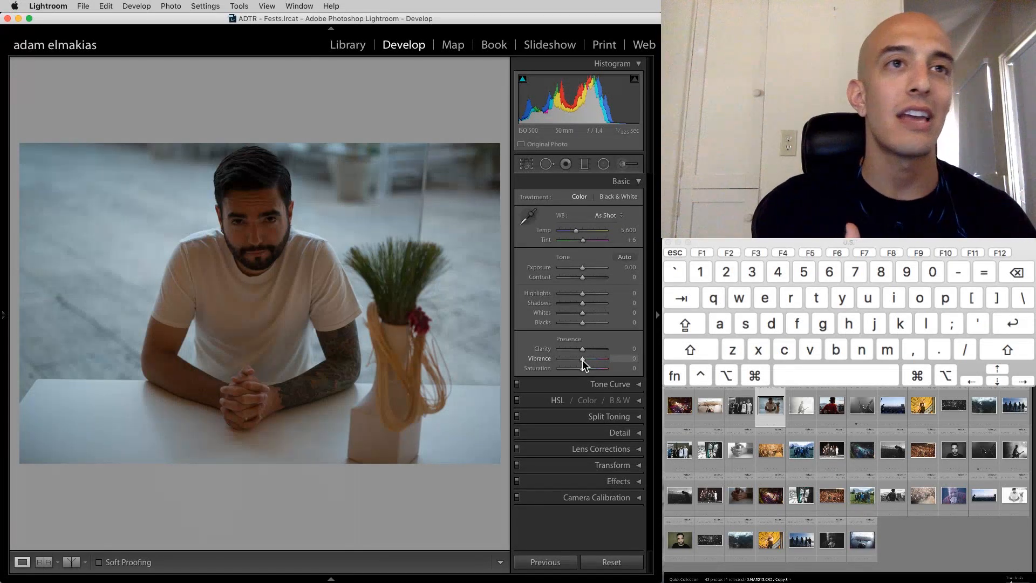
- On the portrait of the man at the white table, set Exposure to +2.30, Contrast to −51 and Temp to 3,922
left_click(598, 267)
left_click_drag(598, 267, 570, 280)
left_click_drag(575, 229, 568, 232)
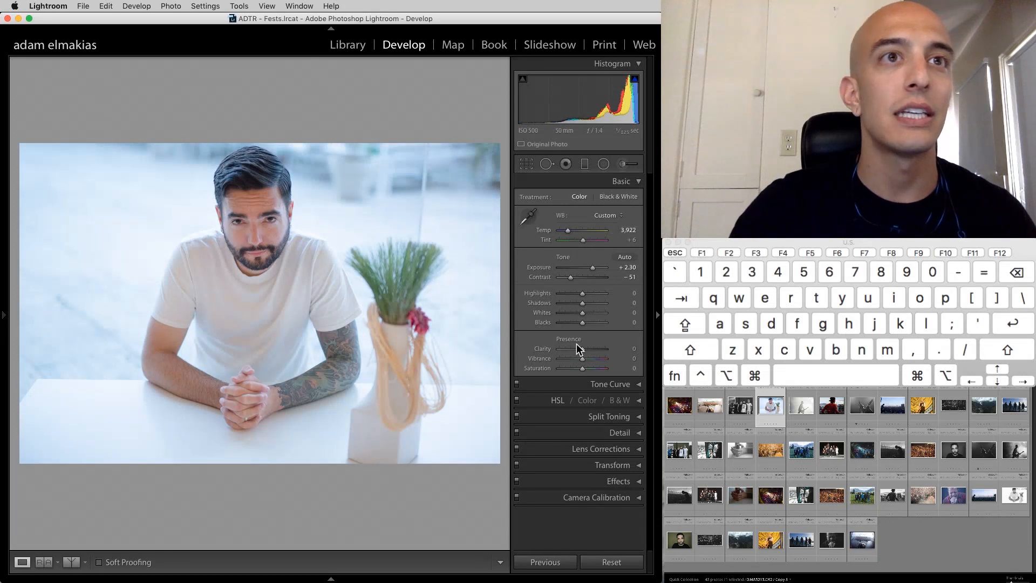
- Try the portrait's Vibrance at +60 and +75, and reset it to 0
mouse_move(582, 359)
left_mouse_down()
mouse_move(607, 364)
mouse_move(585, 365)
mouse_move(595, 364)
left_mouse_up()
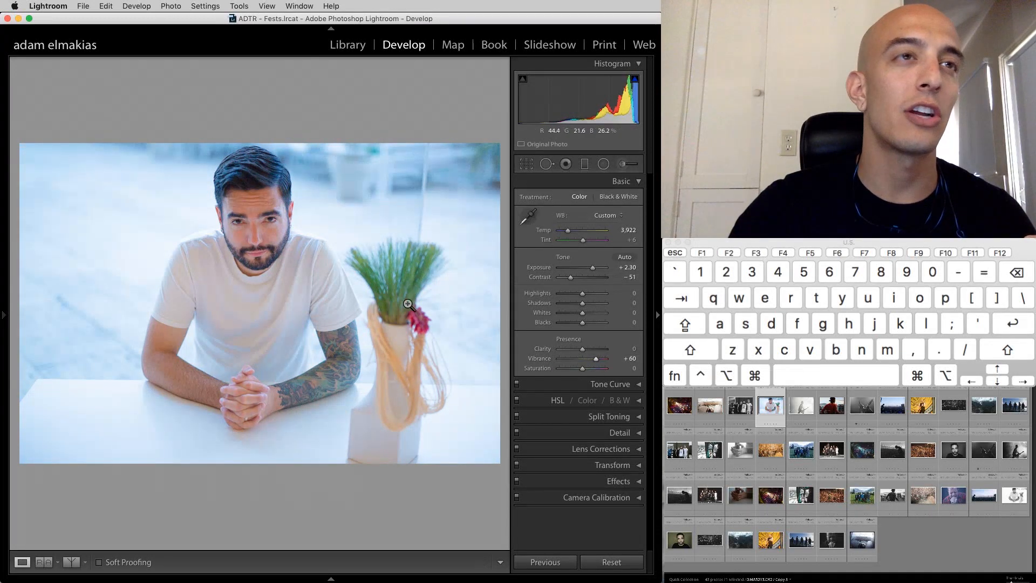
left_click(603, 362)
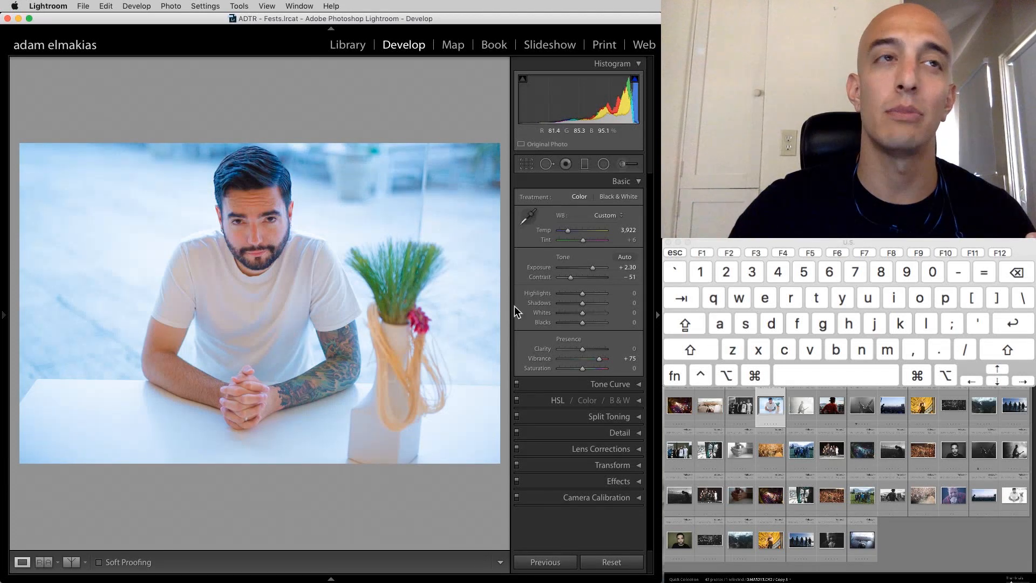
double_click(596, 358)
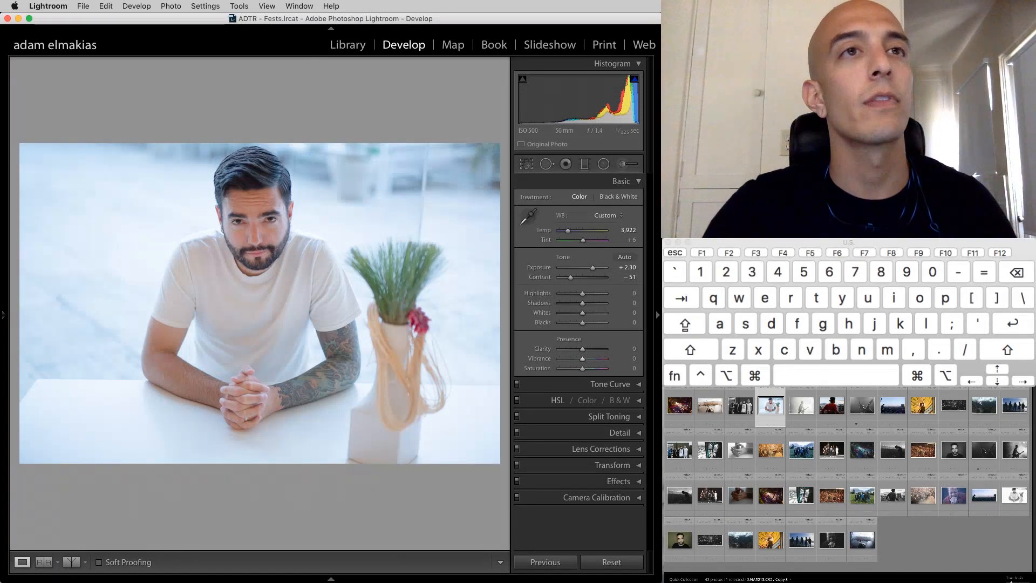
- Reset all Develop settings of the table portrait and show its Tone Curve with the Basic adjustments collapsed
left_click(632, 181)
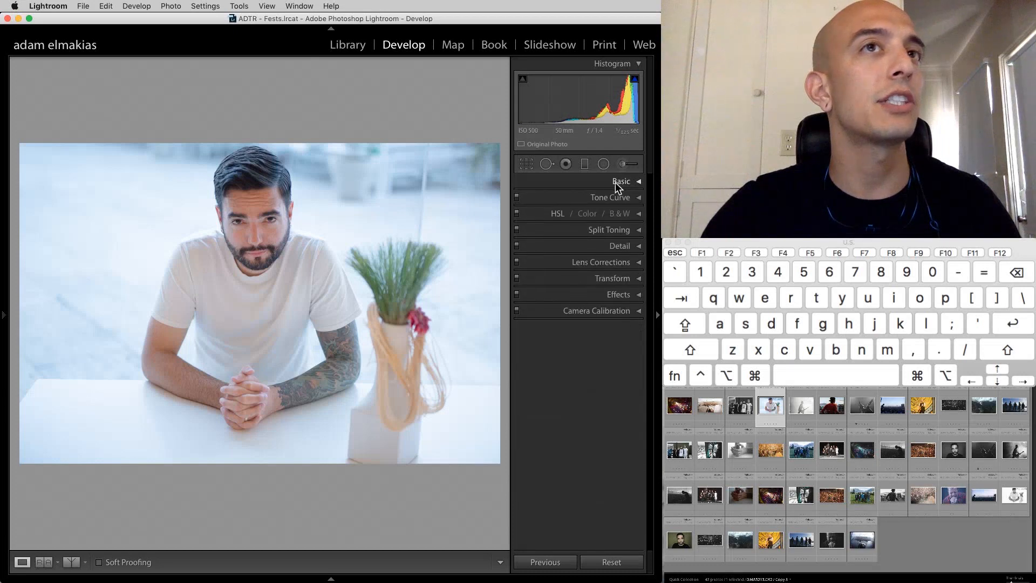
left_click(605, 182)
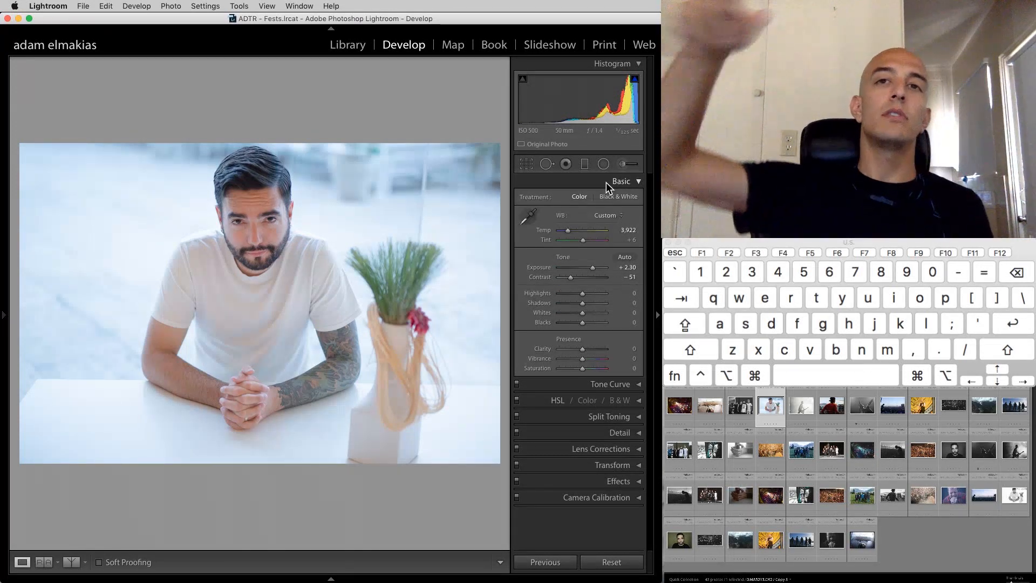
left_click(635, 385)
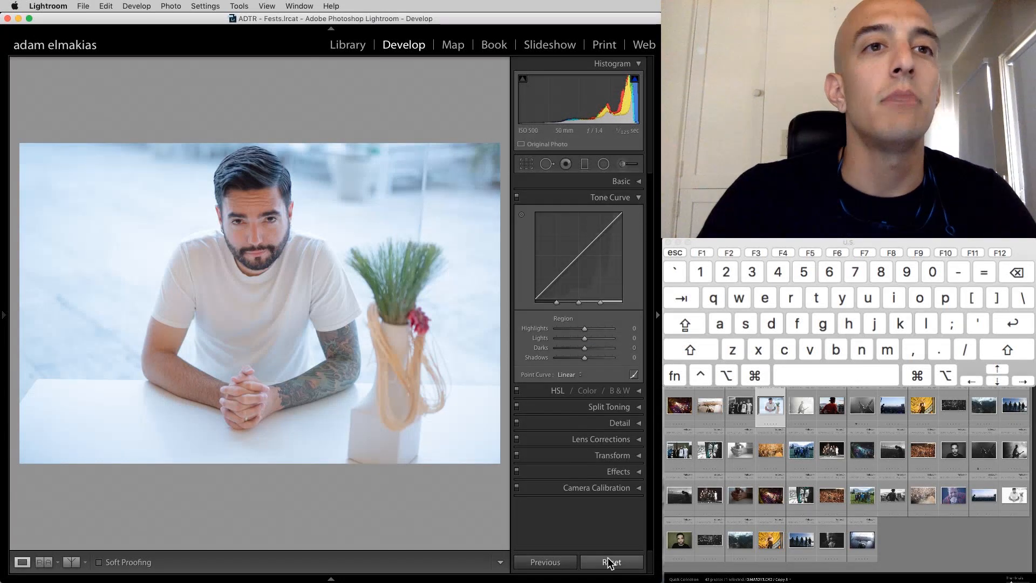
left_click(609, 561)
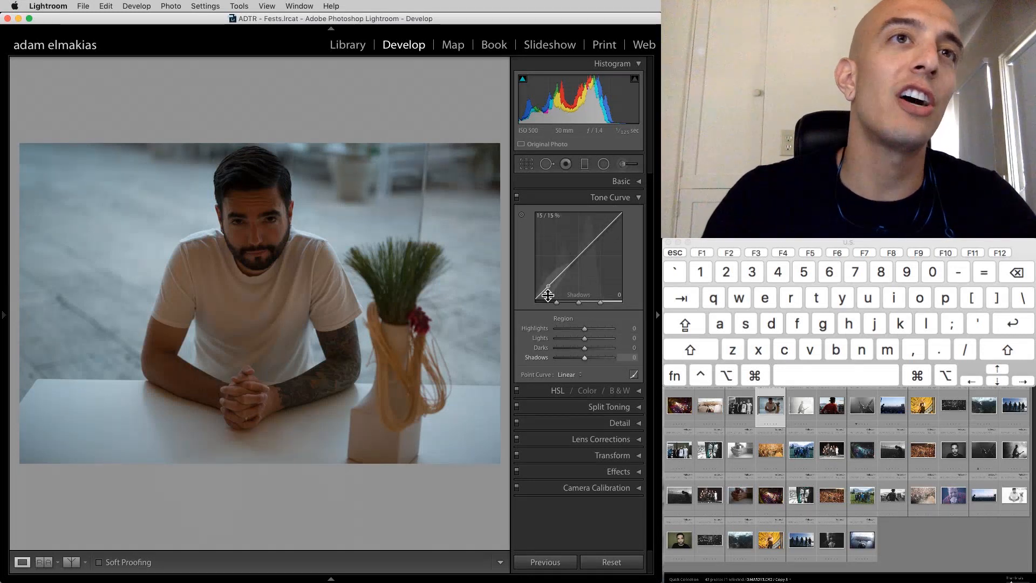
left_click(634, 181)
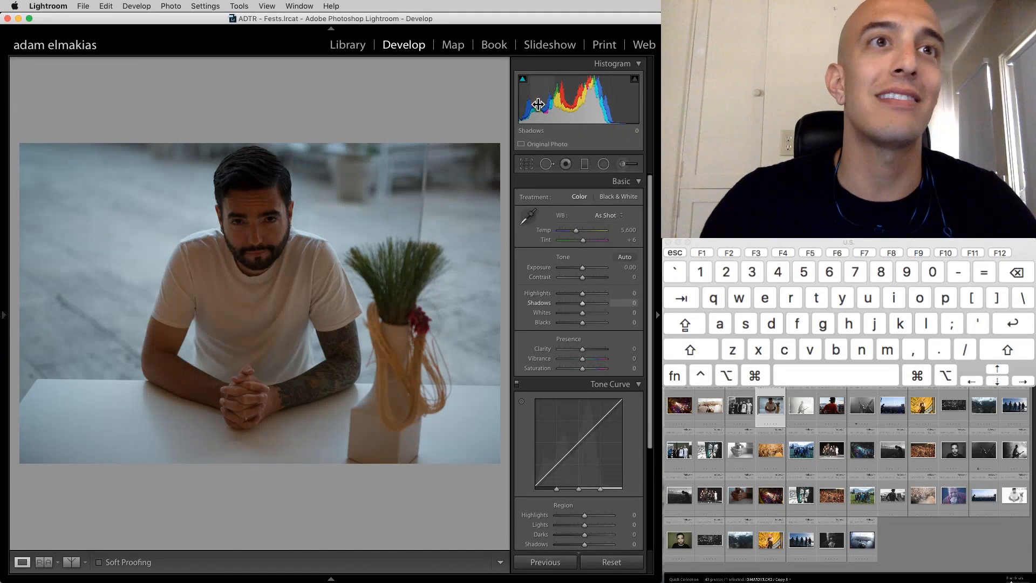
left_click(626, 183)
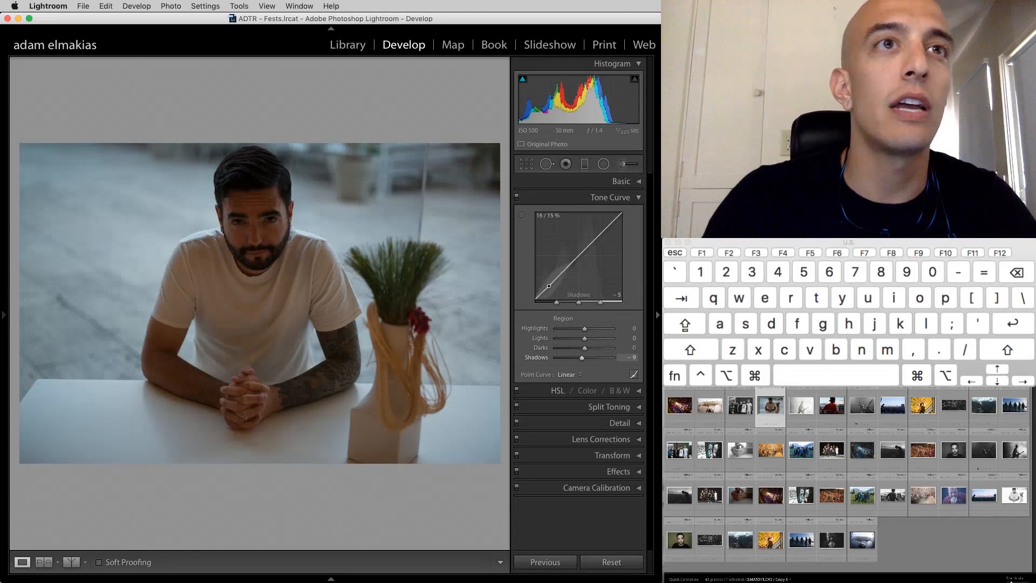
- Try Tone Curve Shadows at −100 and Highlights at +100 with the region dividers shifted toward the shadows, and reset the curve
left_click_drag(549, 286, 551, 313)
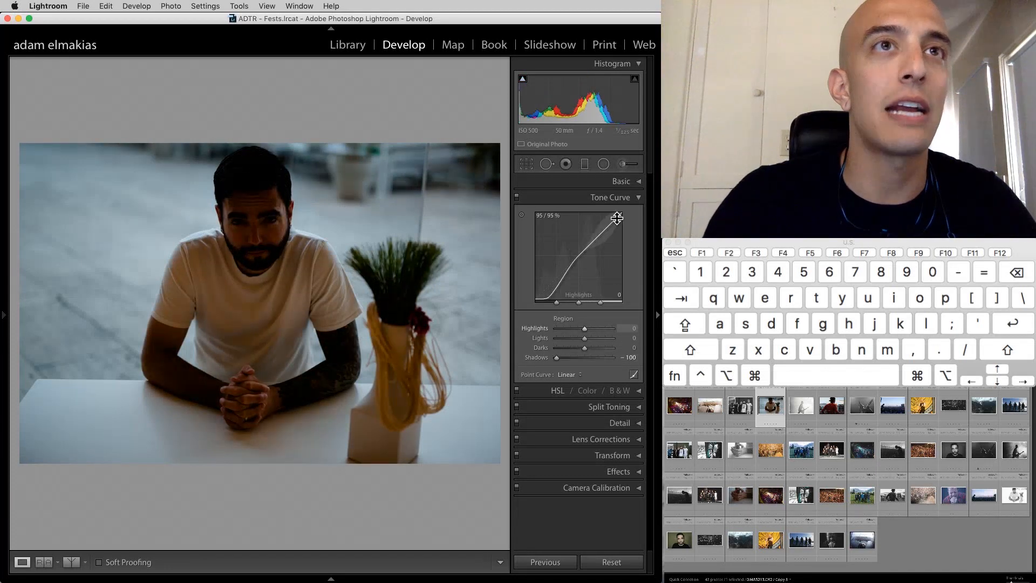
left_click_drag(610, 223, 611, 214)
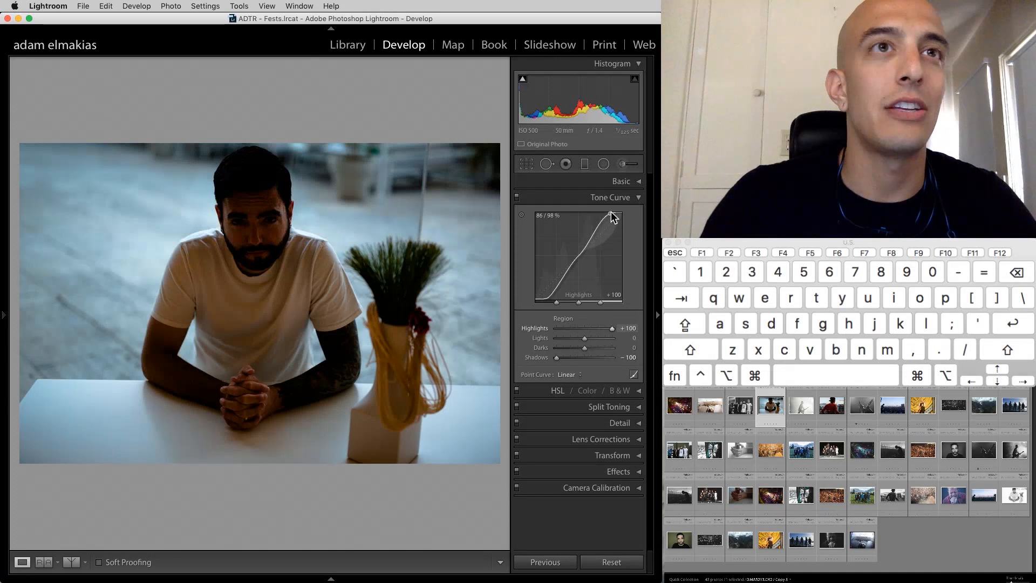
left_click_drag(600, 303, 562, 302)
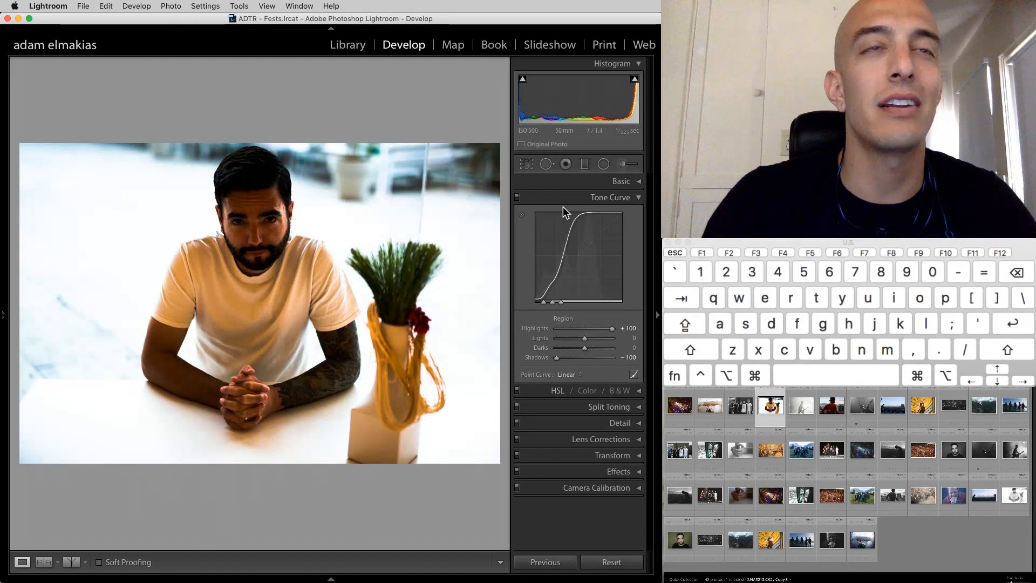
double_click(567, 318)
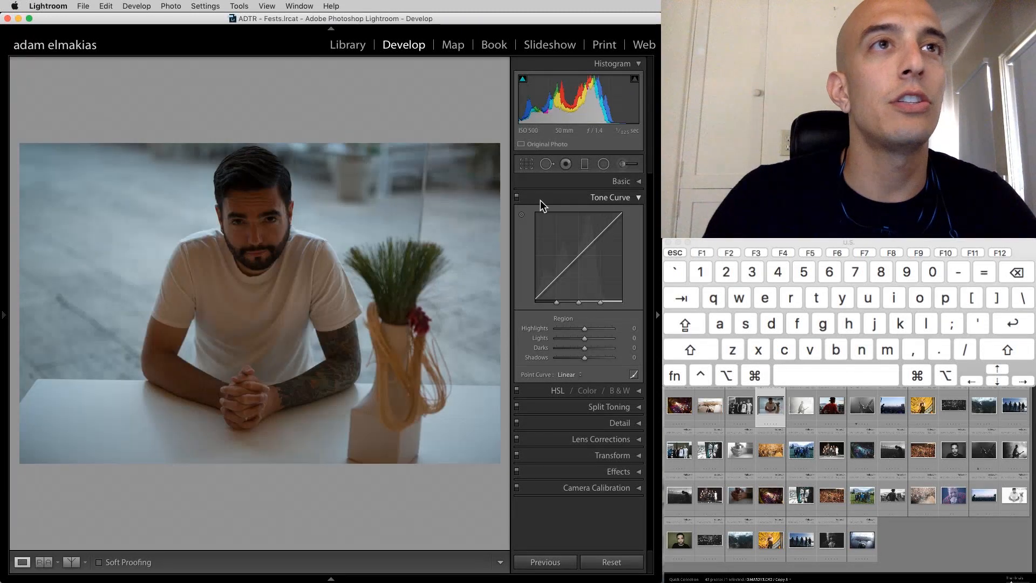
- Raise the table portrait's Exposure to +2.15 and return to its Tone Curve
left_click(522, 215)
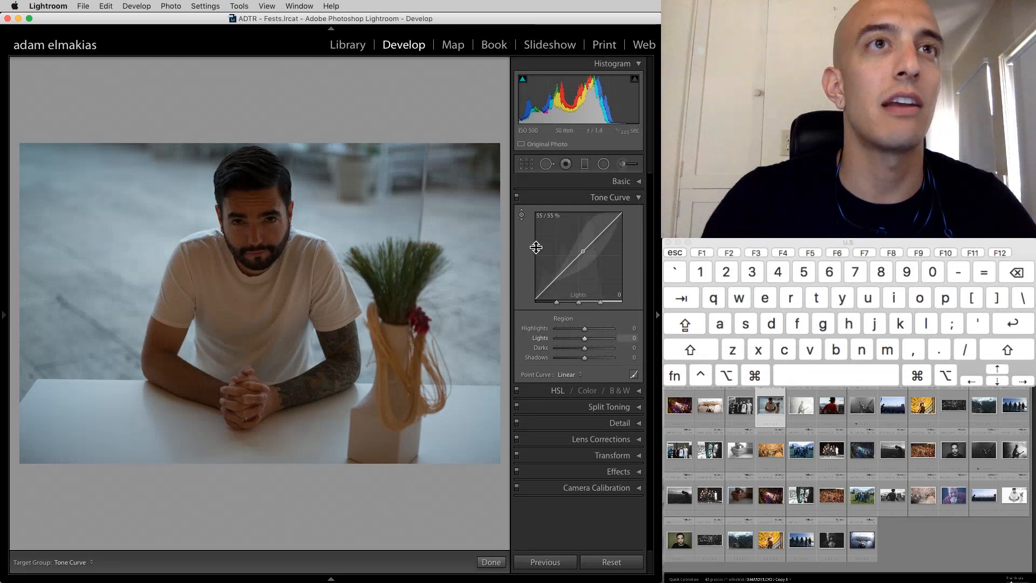
left_click(614, 180)
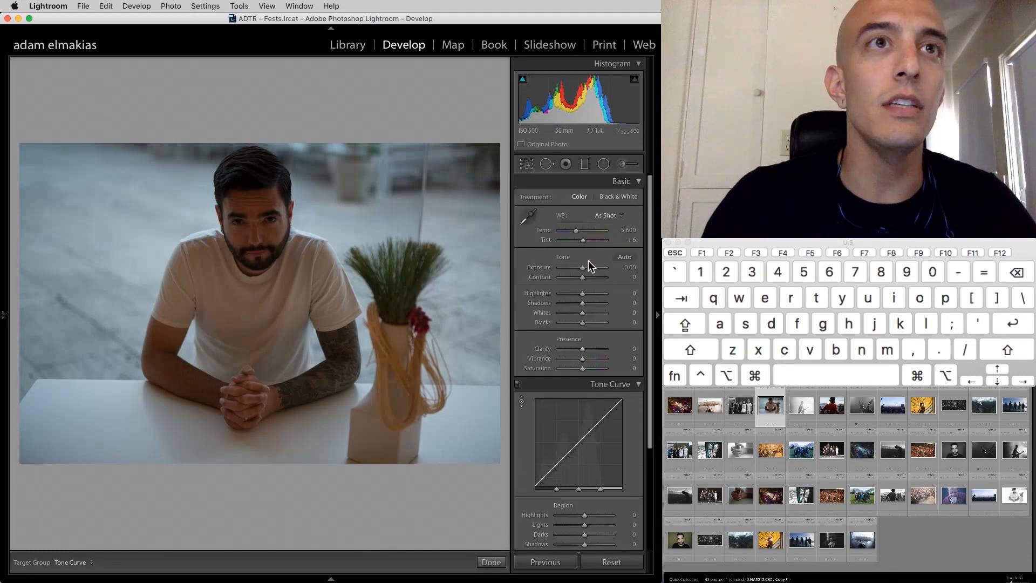
left_click_drag(588, 260, 592, 268)
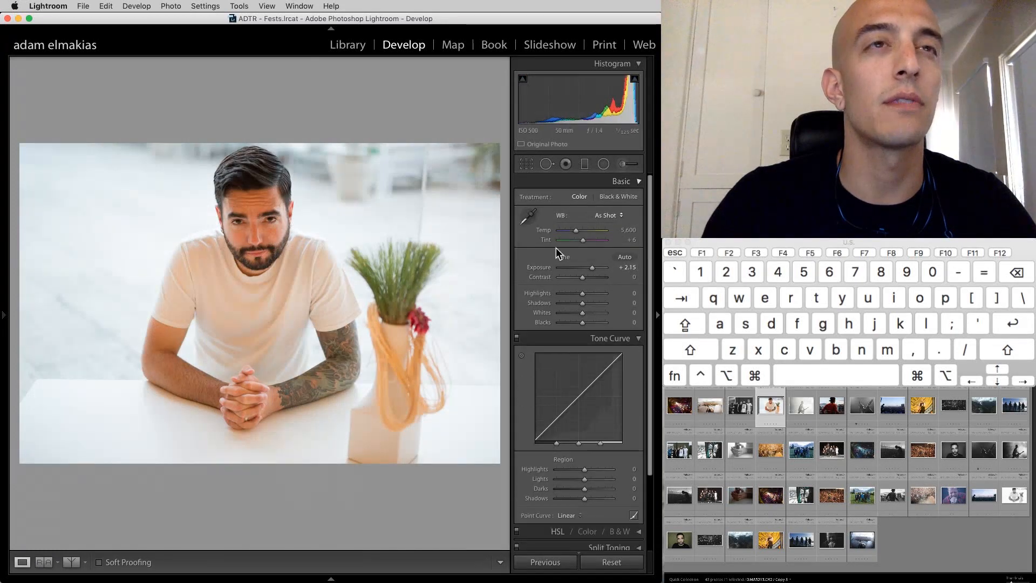
key("super+1")
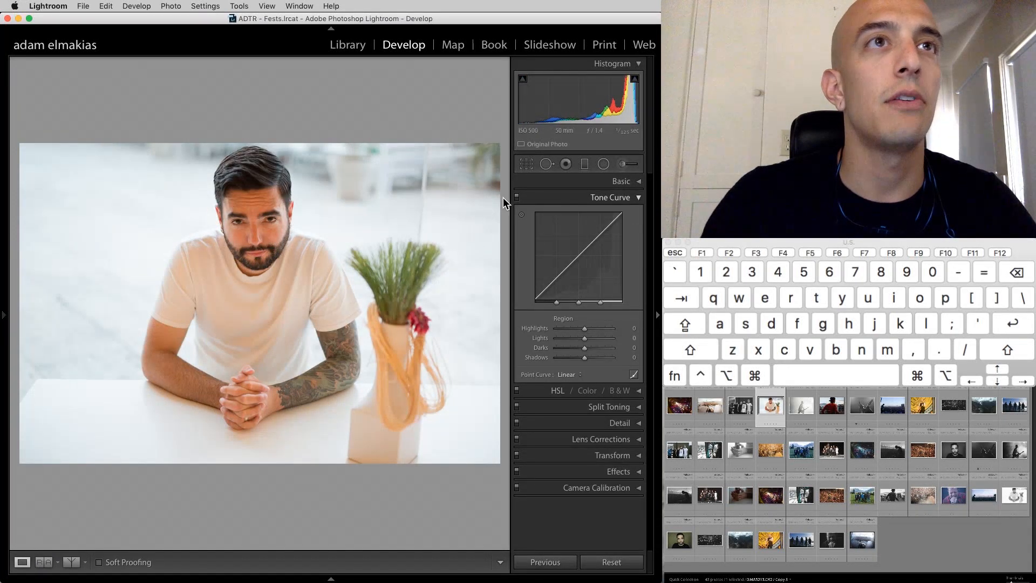
- Try raising the Tone Curve's Lights to +49 and Shadows to +23 by targeted adjustment on the photo, and reset all Develop settings
left_click(518, 214)
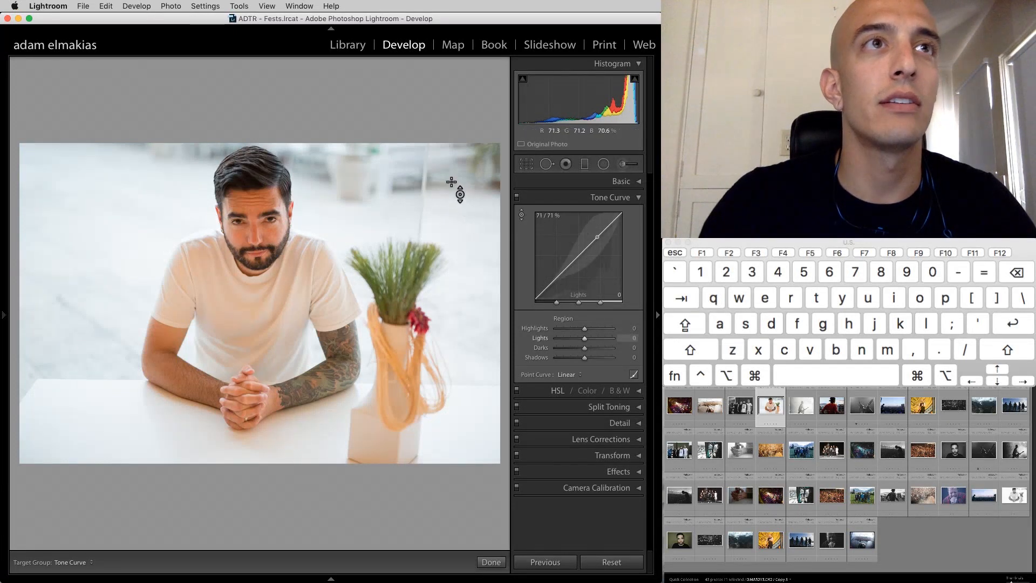
left_click_drag(442, 176, 442, 156)
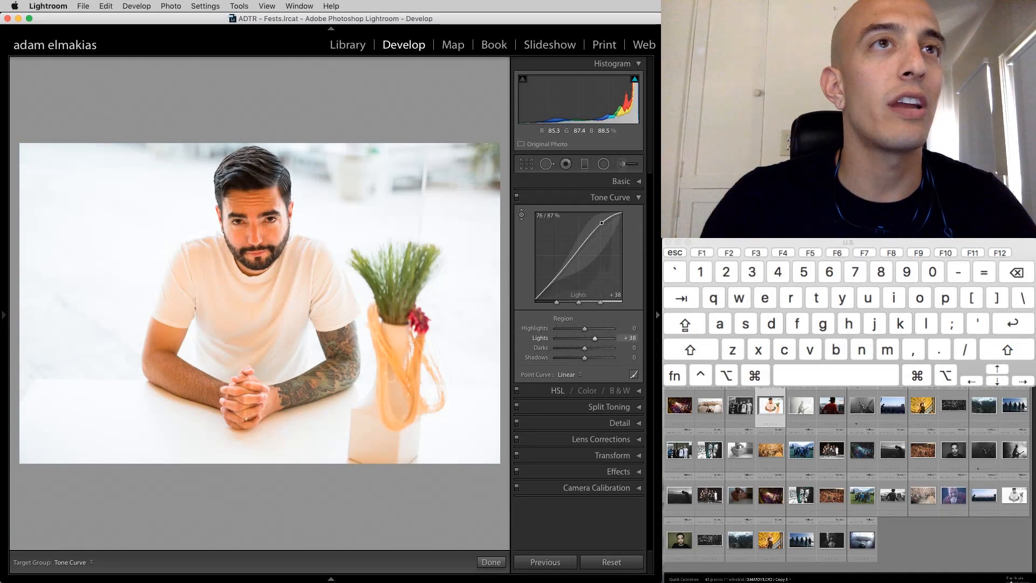
mouse_move(443, 157)
left_mouse_down()
mouse_move(443, 259)
mouse_move(443, 149)
left_mouse_up()
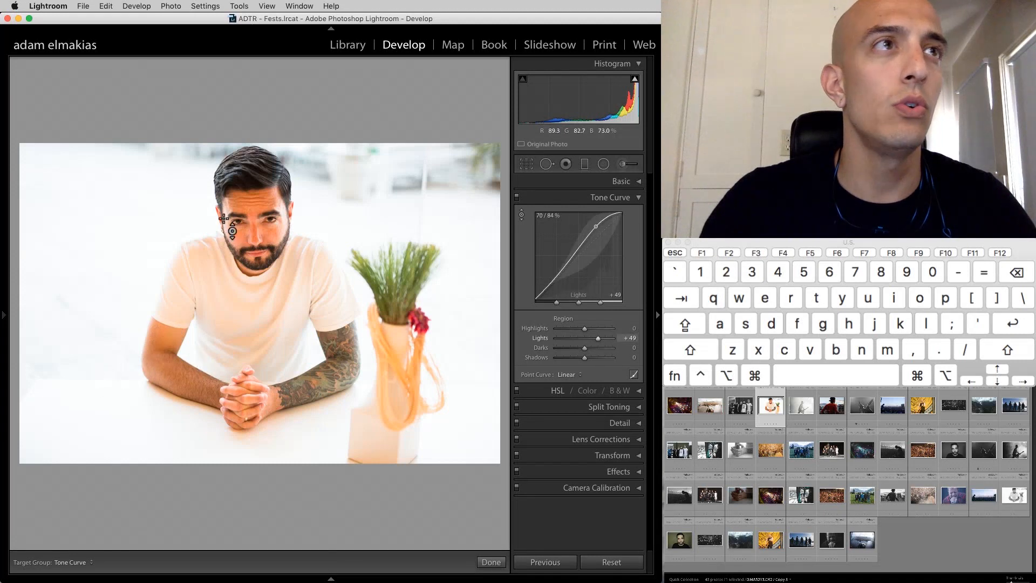
mouse_move(254, 194)
left_mouse_down()
mouse_move(254, 227)
mouse_move(254, 180)
mouse_move(254, 191)
left_mouse_up()
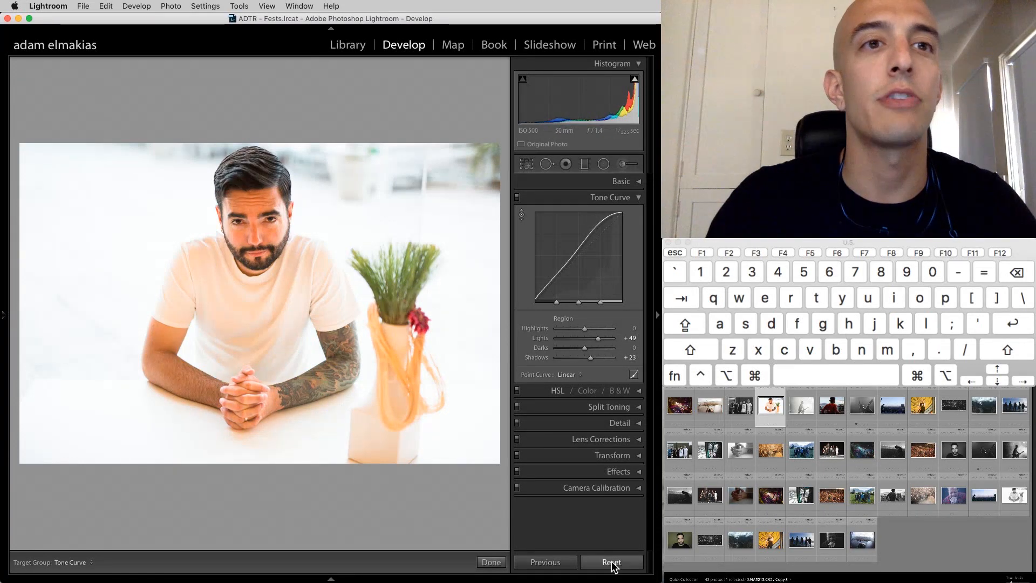
left_click(611, 563)
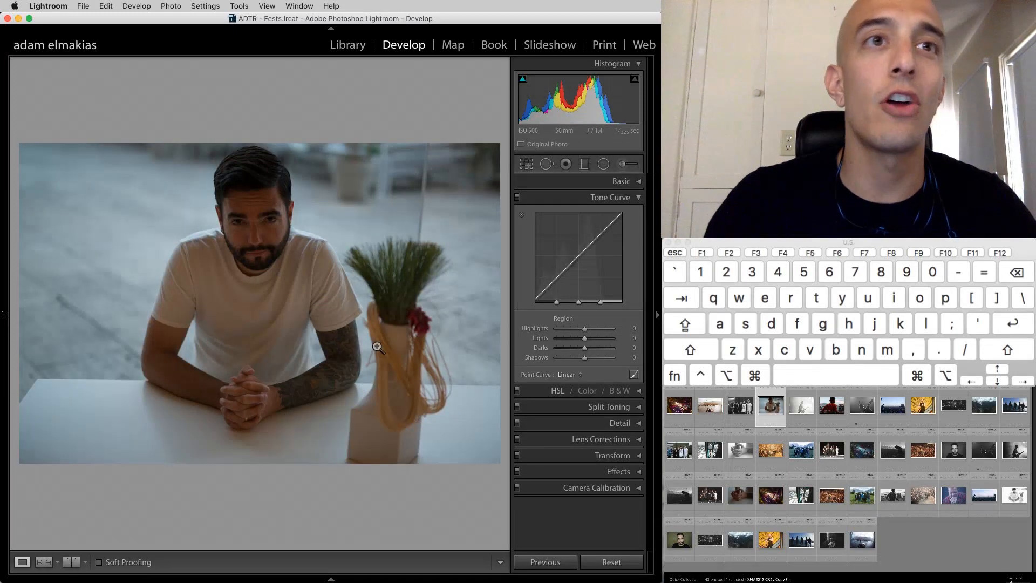
- Switch the Tone Curve to point editing and raise an RGB curve point in the highlights to 69.4 / 92.5 %
mouse_move(584, 328)
left_mouse_down()
mouse_move(602, 329)
mouse_move(550, 327)
mouse_move(584, 328)
left_mouse_up()
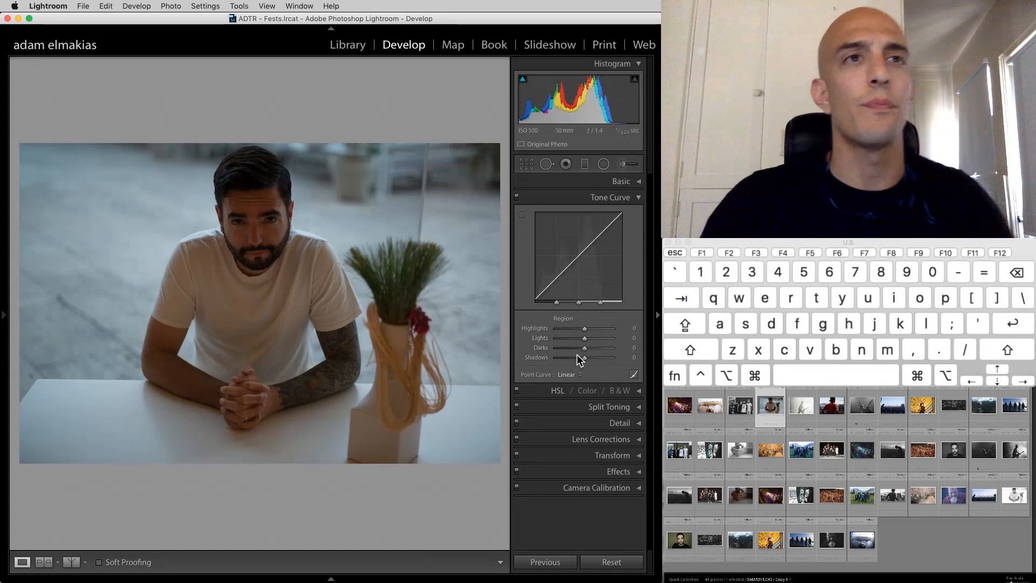
left_click(633, 375)
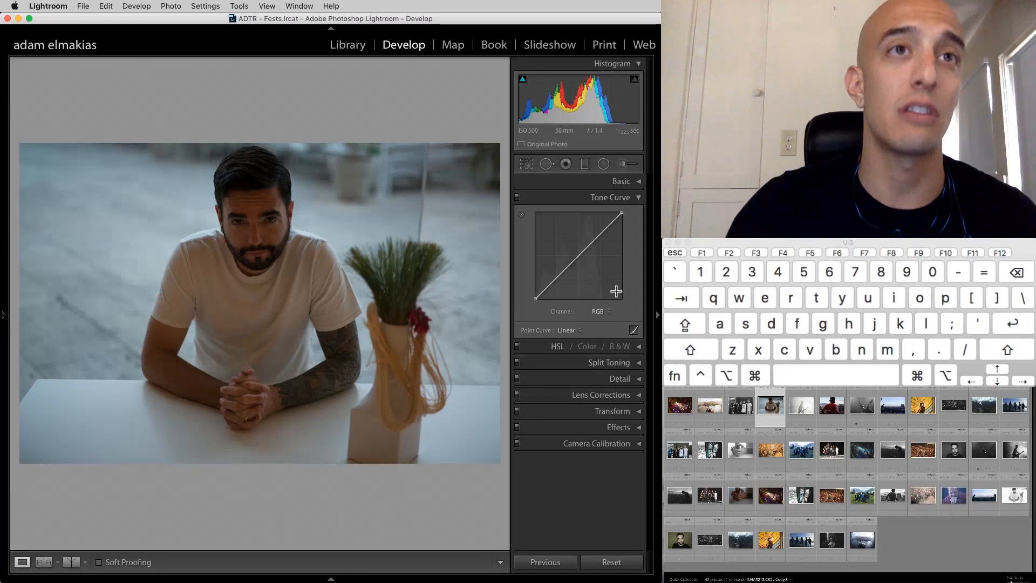
left_click_drag(599, 222, 594, 217)
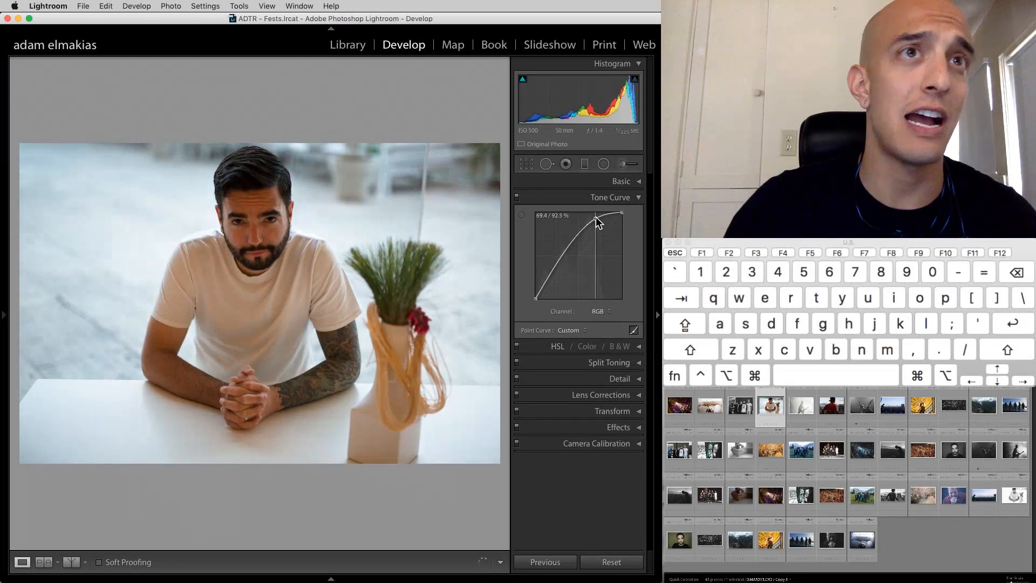
- Try an S-shaped RGB point curve with lowered shadows and slightly reduced highlights, return to region editing, and reset all Develop settings
left_click_drag(560, 272, 561, 283)
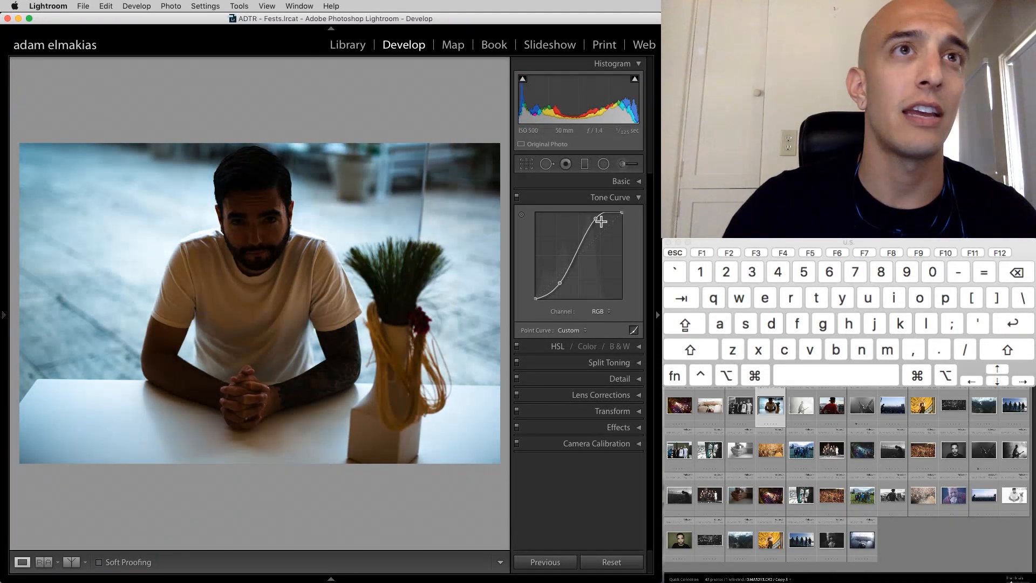
left_click_drag(596, 219, 596, 225)
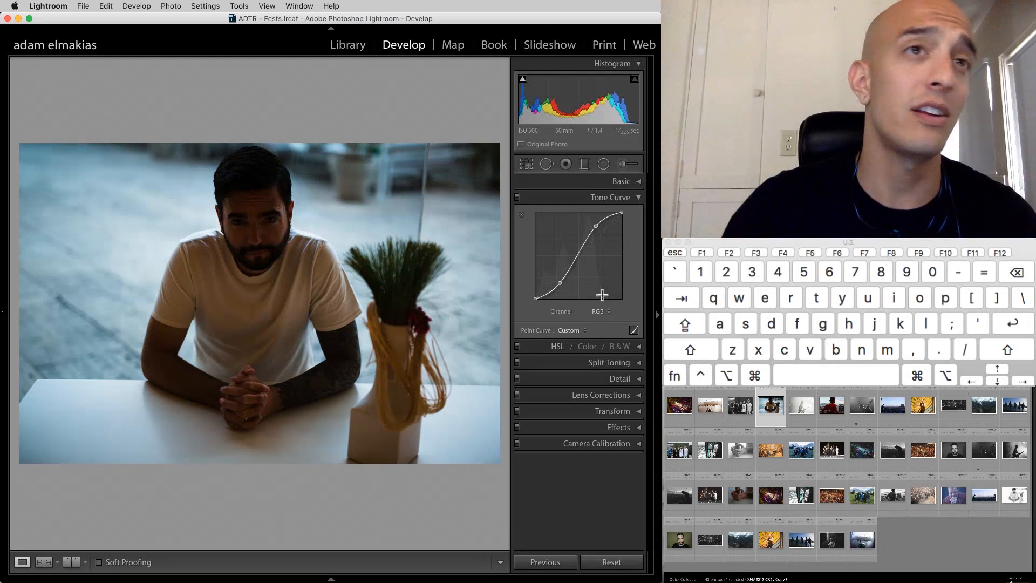
left_click(582, 331)
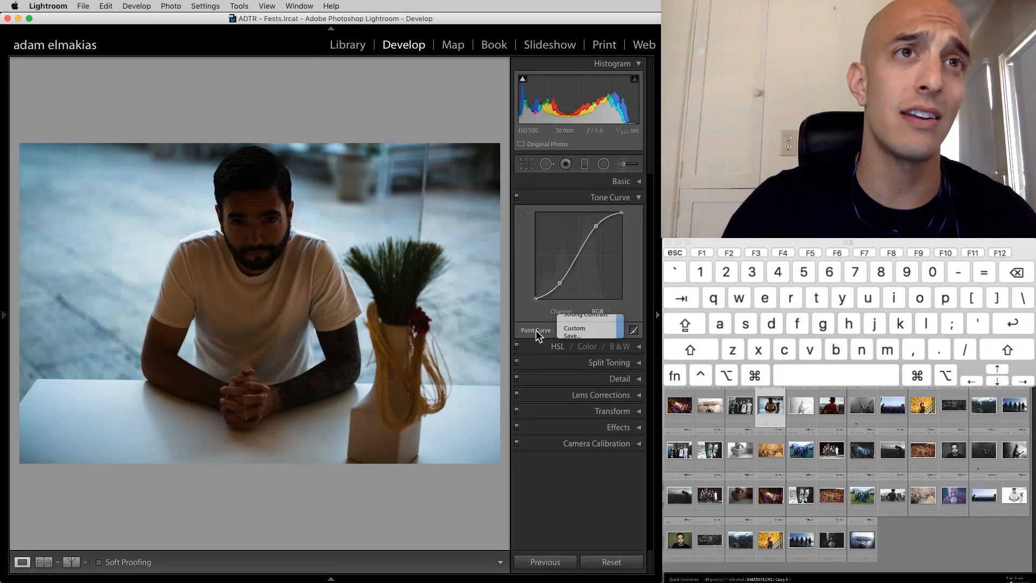
left_click(633, 330)
left_click(634, 330)
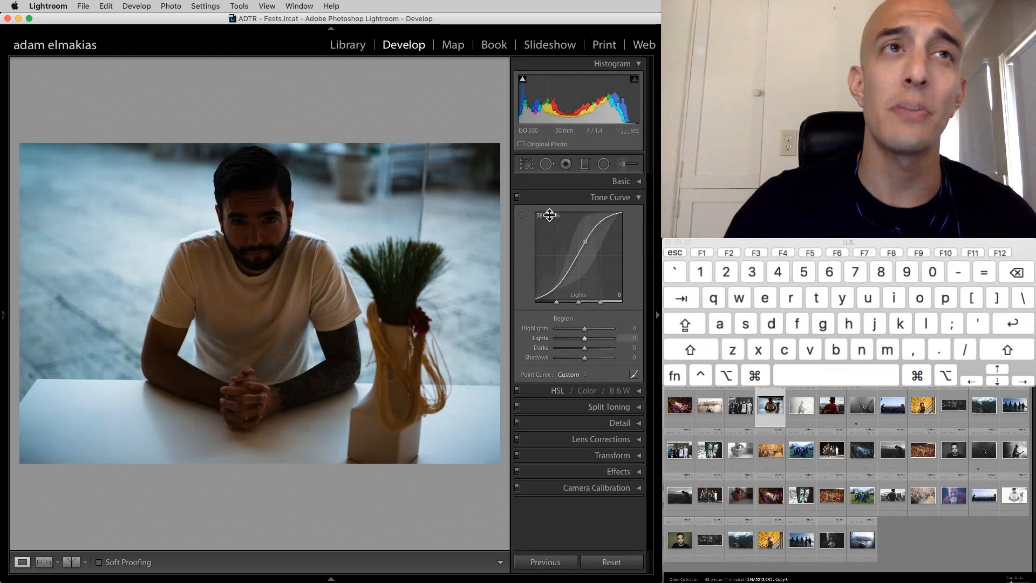
left_click(623, 564)
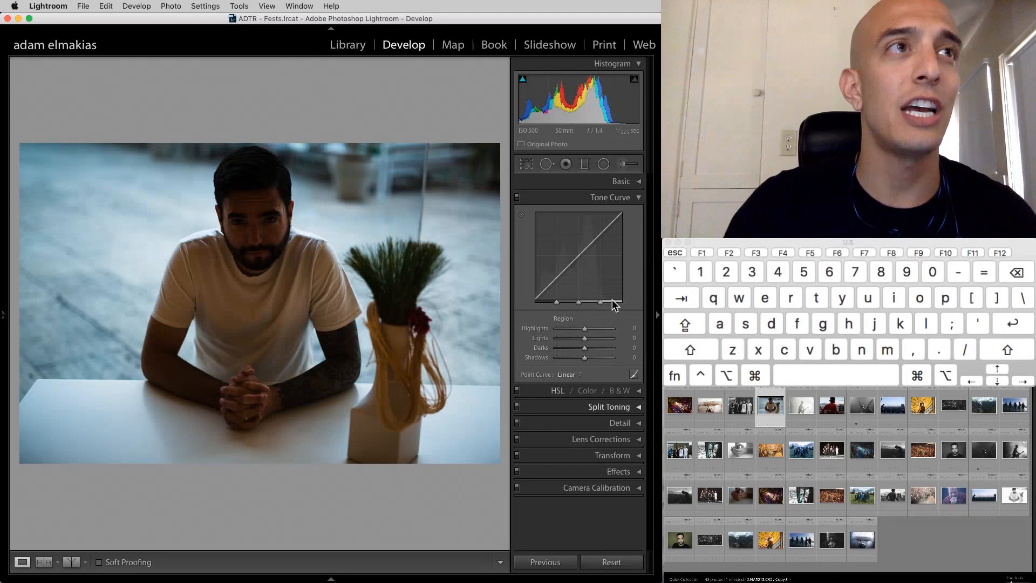
- Close the Tone Curve and show all Hue, Saturation and Luminance sliders together in the HSL adjustments
left_click(631, 197)
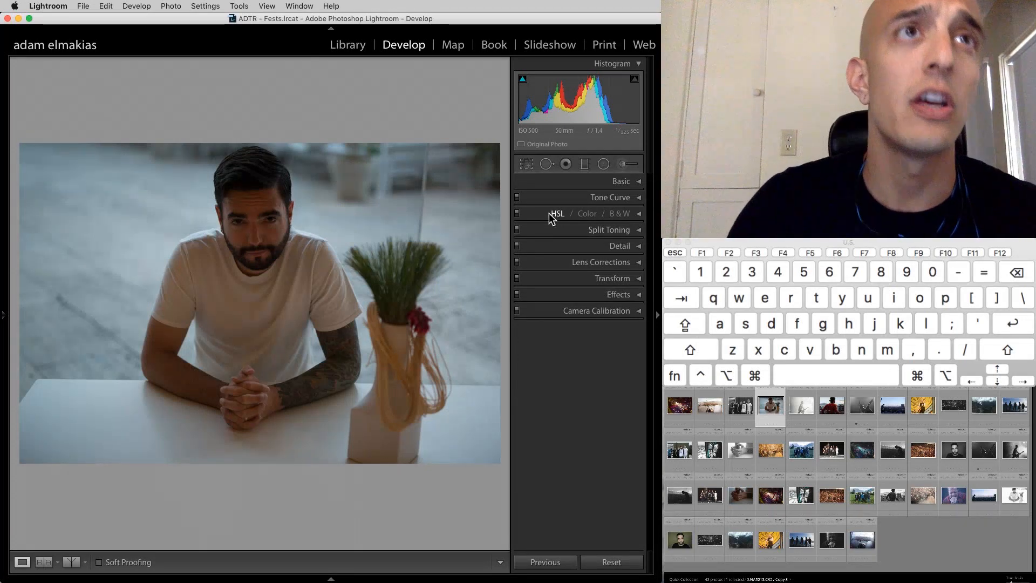
left_click(638, 217)
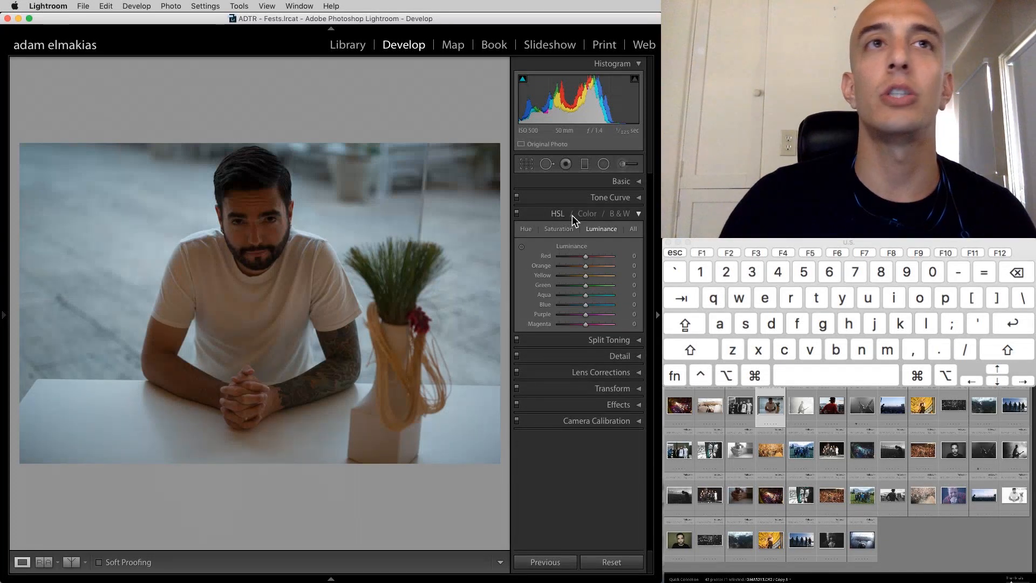
left_click(559, 216)
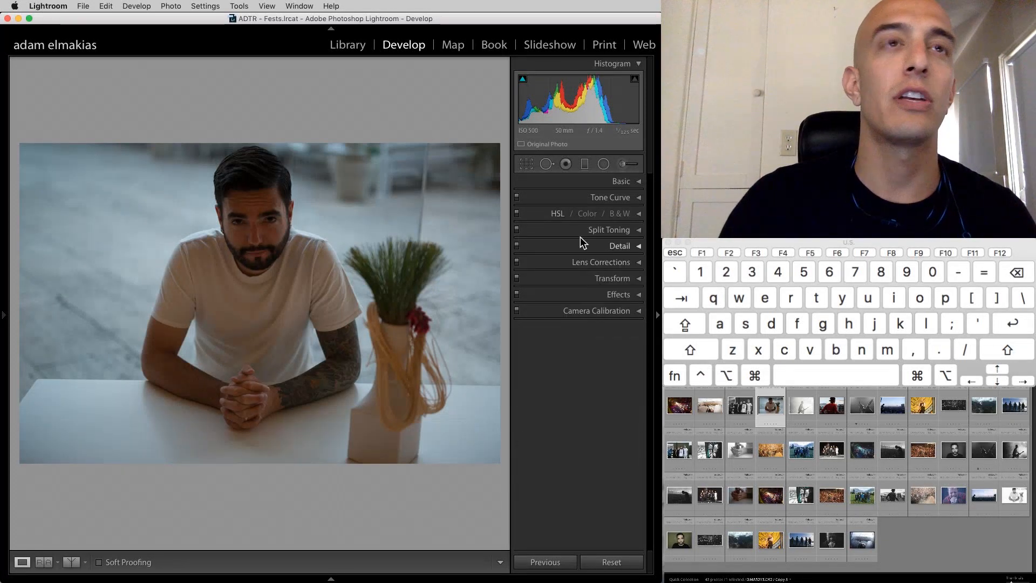
left_click(553, 216)
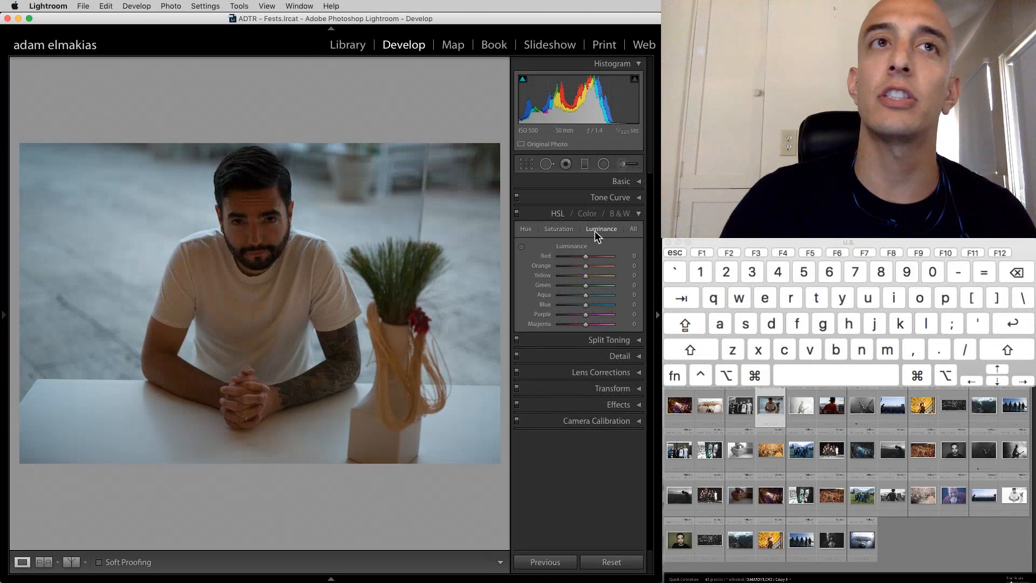
left_click(633, 229)
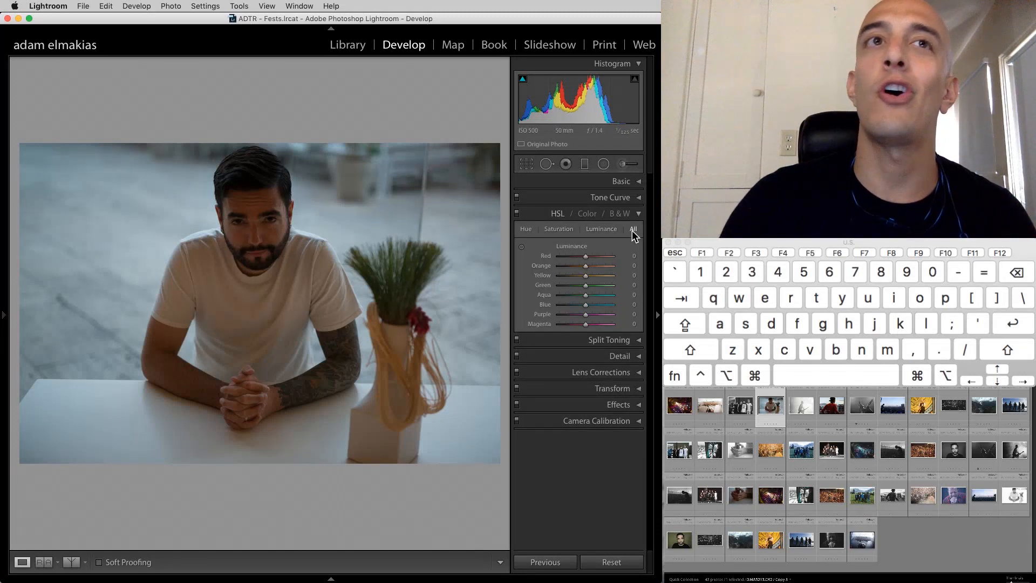
scroll(595, 199, "down", 1)
- Switch to the Color adjustments and show the sliders of all colors together
left_click(593, 210)
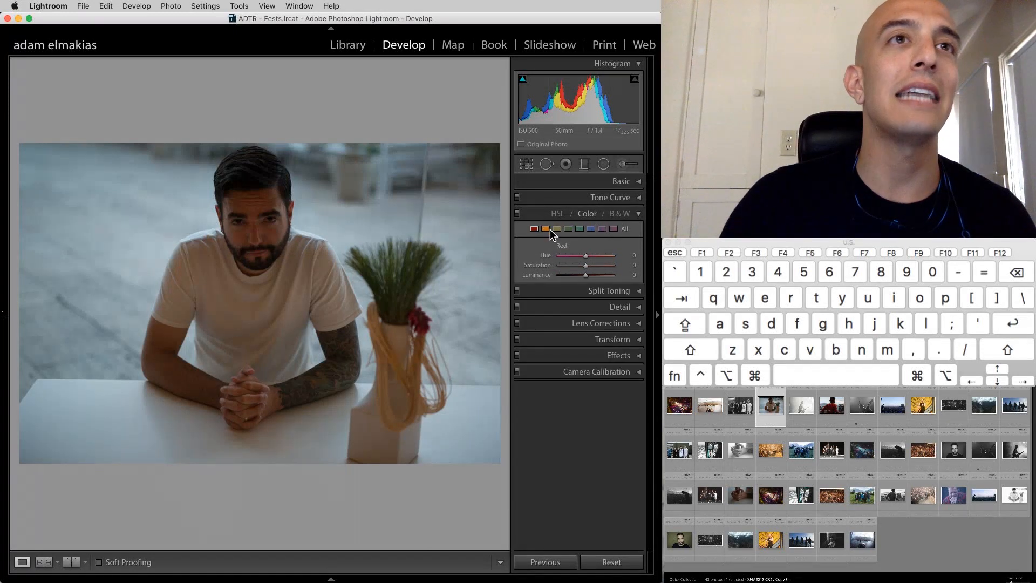
left_click(624, 230)
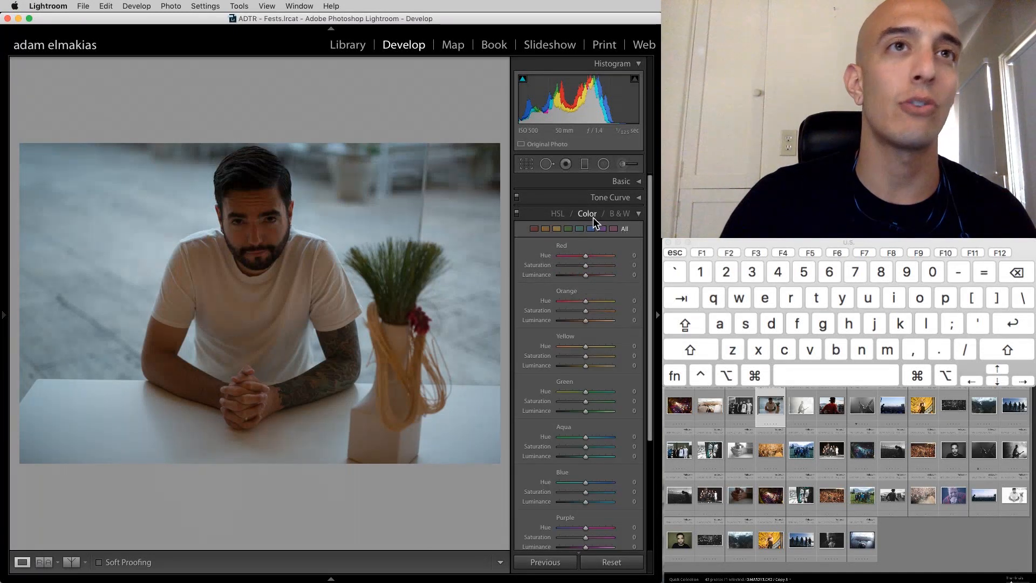
scroll(594, 328, "down", 1)
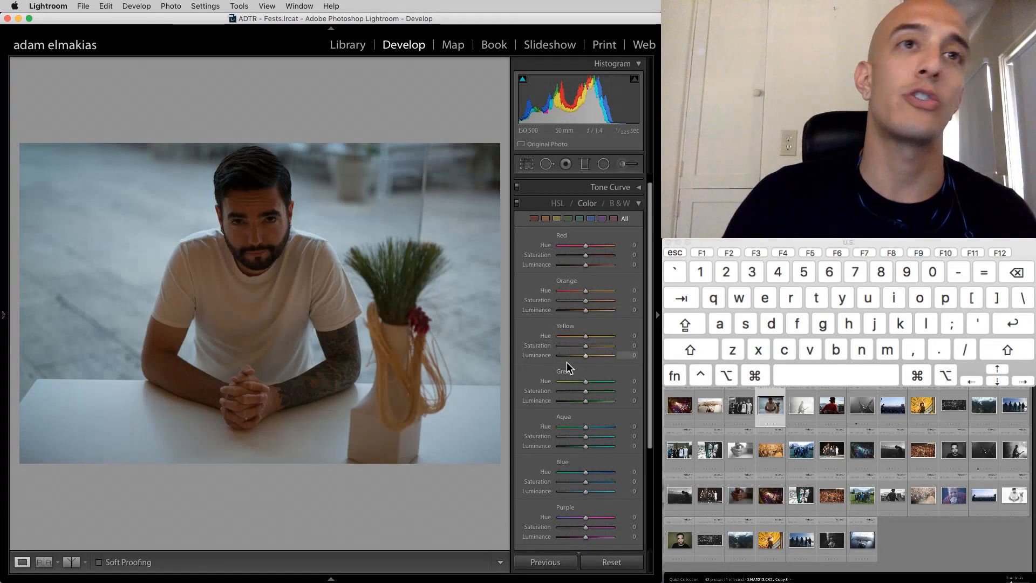
- Try the black-and-white mix on the table portrait and return it to the HSL color adjustments
left_click(609, 203)
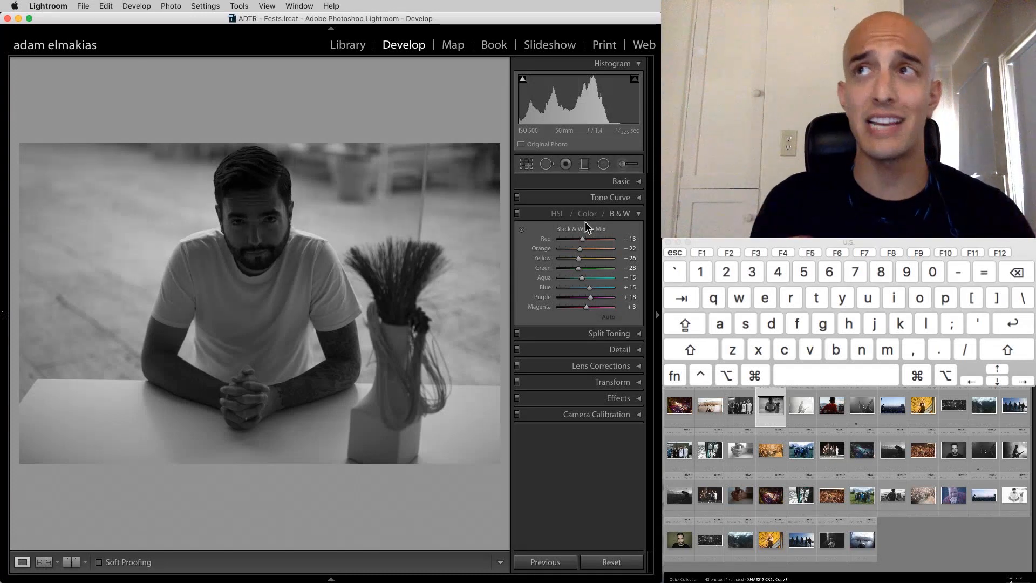
left_click(570, 215)
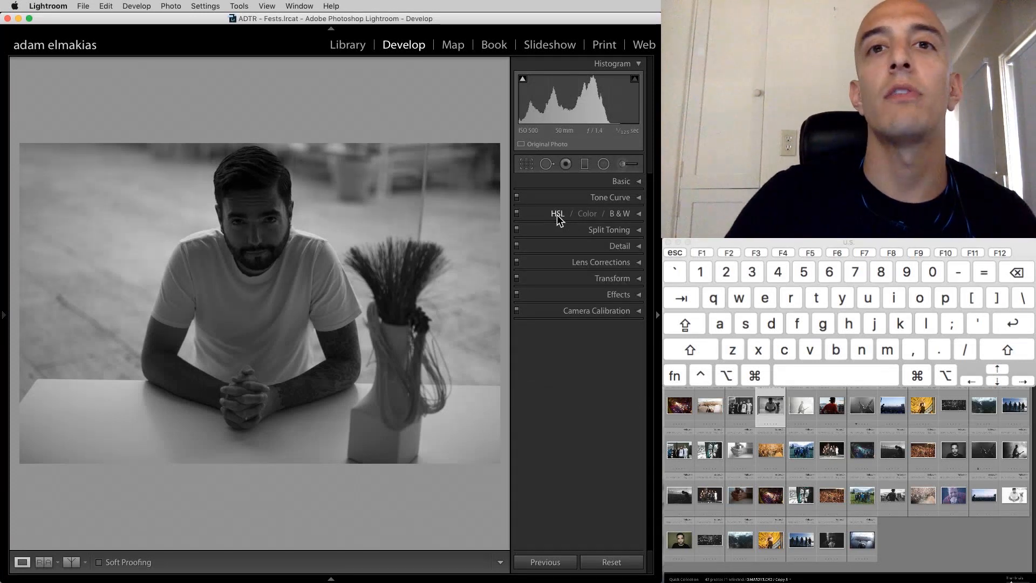
left_click(557, 214)
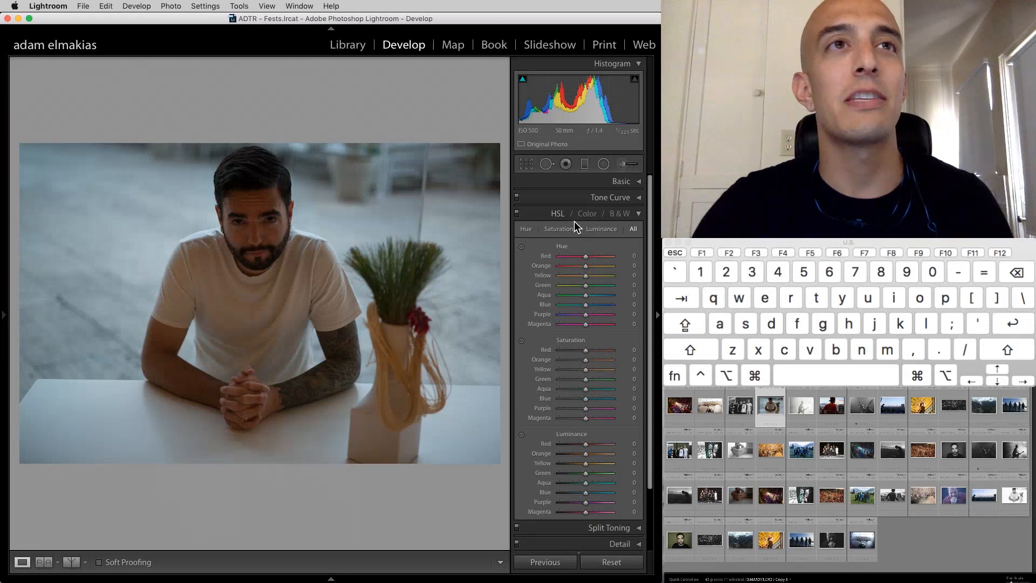
left_click(556, 214)
left_click(556, 213)
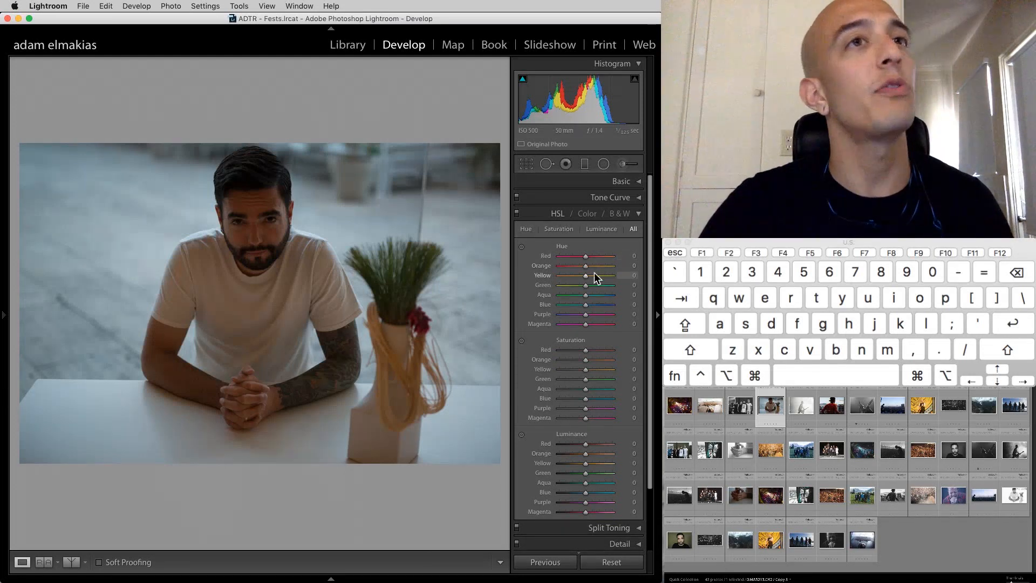
- Limit HSL to its Hue sliders, brighten the table portrait with Exposure, and return to the Hue sliders
left_click(527, 231)
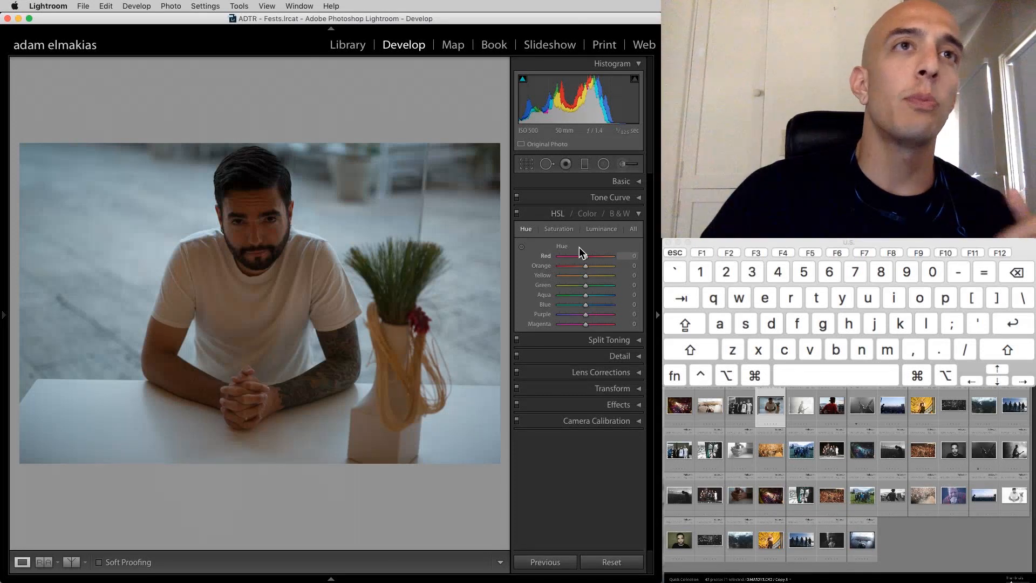
left_click(599, 183)
left_click(595, 270)
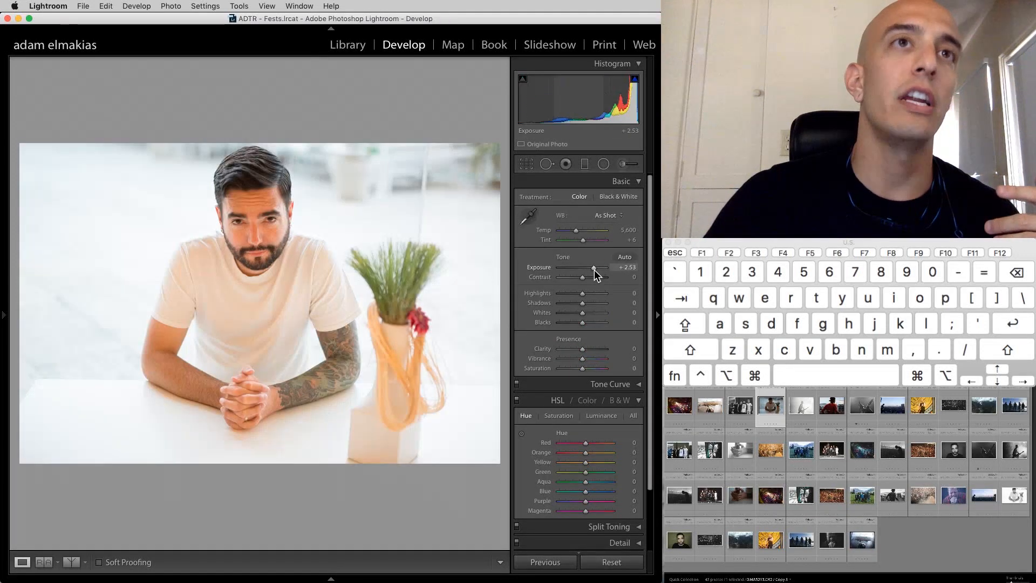
double_click(594, 270)
left_click(616, 184)
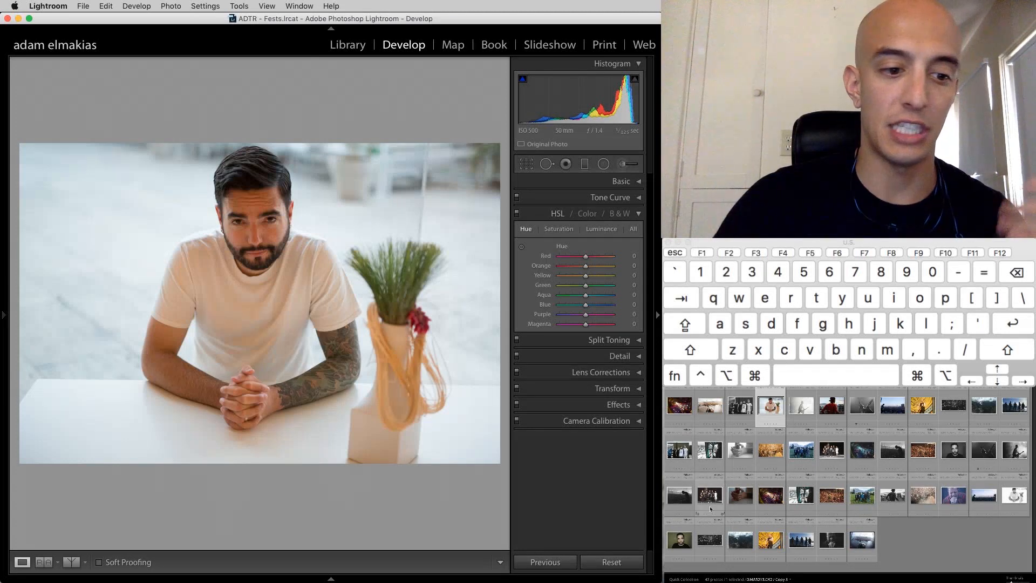
- Select the fisheye concert photo with the drummer, set its Exposure to +2.00, and return to the Hue sliders
left_click(863, 451)
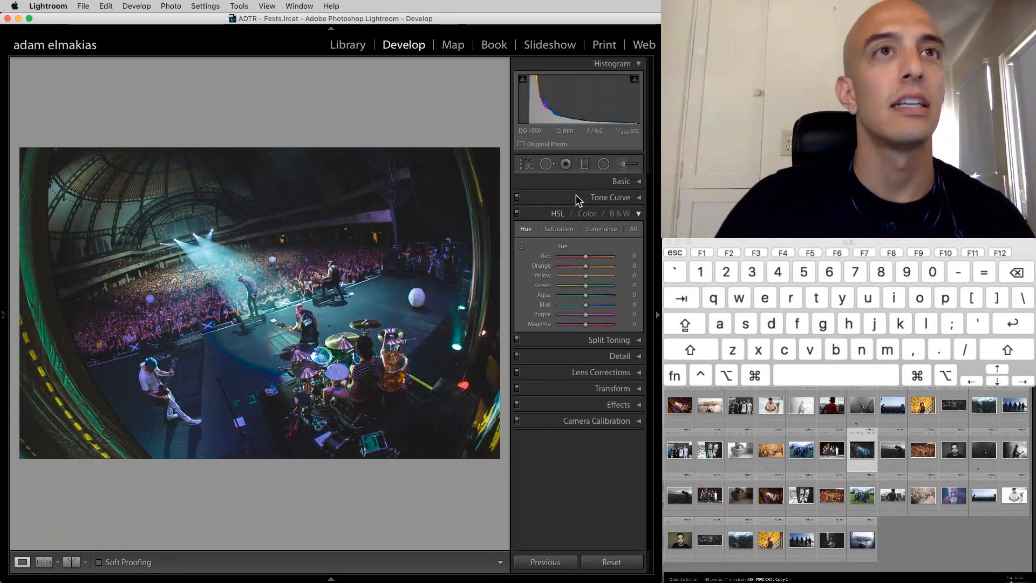
left_click(591, 180)
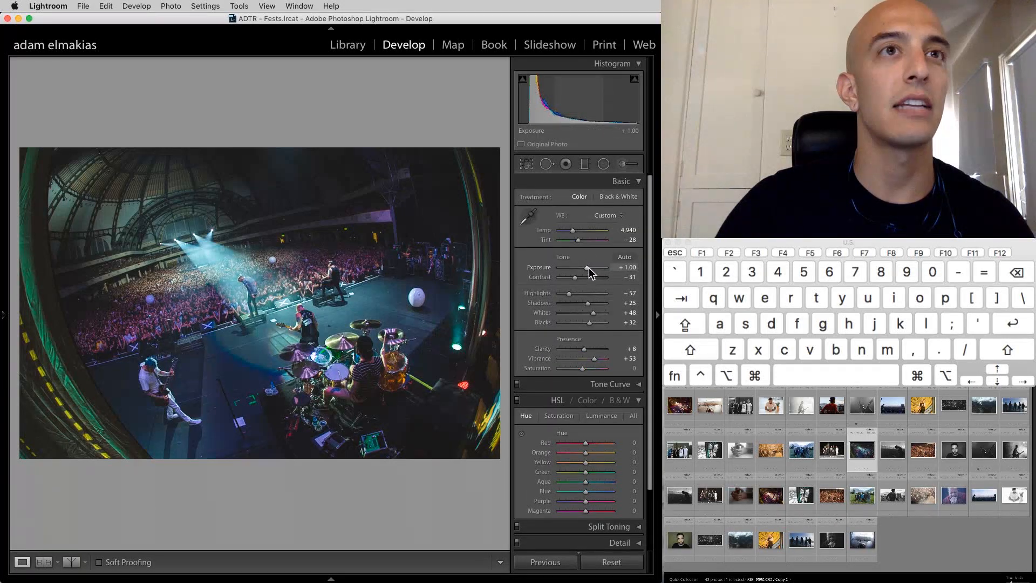
left_click_drag(591, 267, 596, 266)
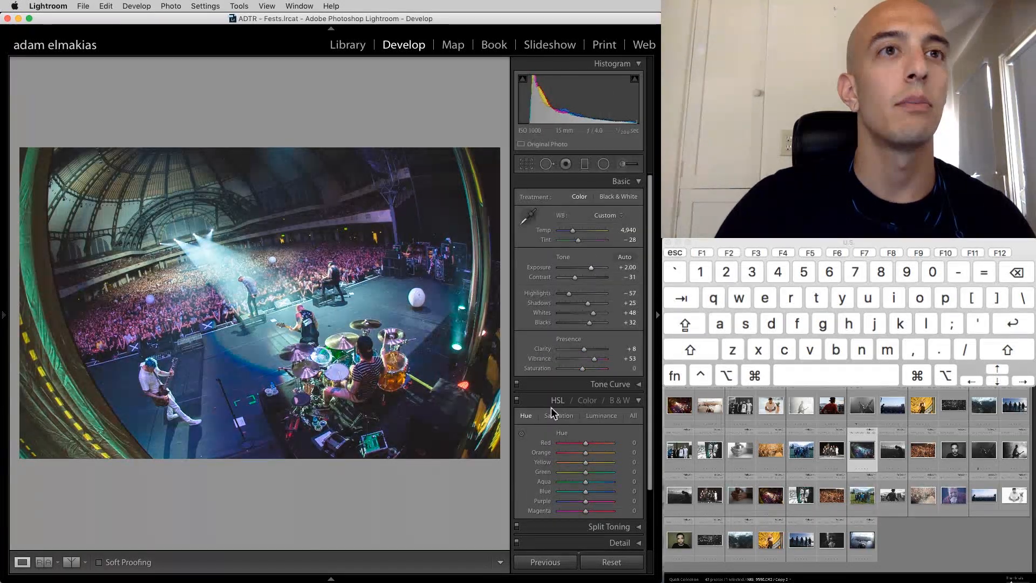
left_click(628, 182)
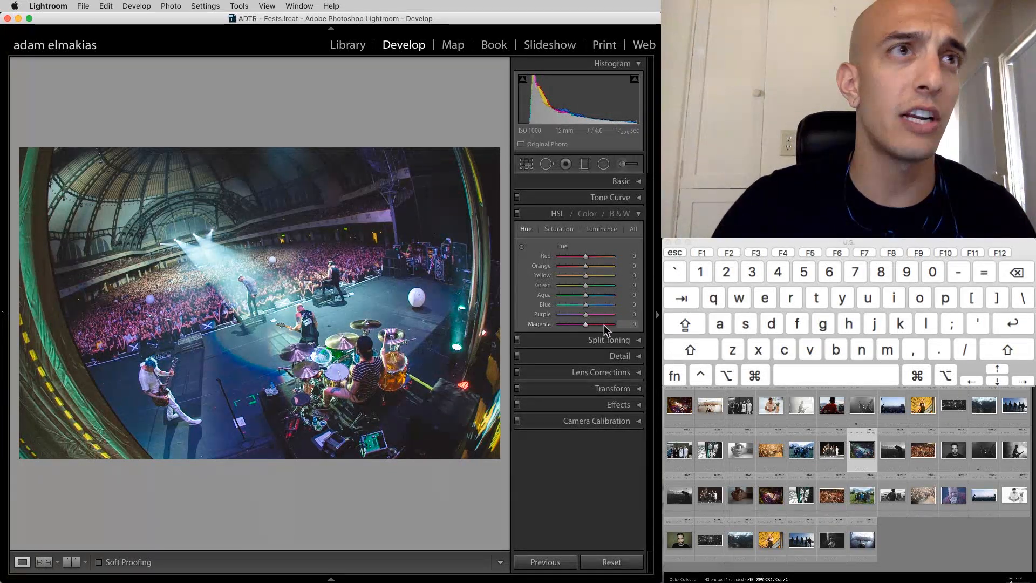
- Try shifting the concert photo's Magenta hue to −100 and −39, and reset it
left_click_drag(607, 325, 533, 322)
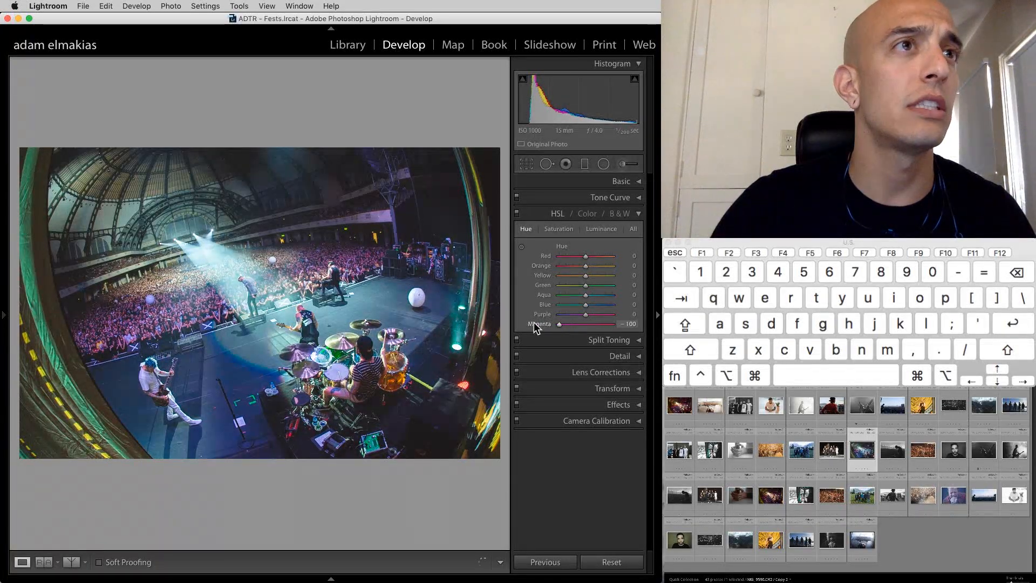
left_click(607, 324)
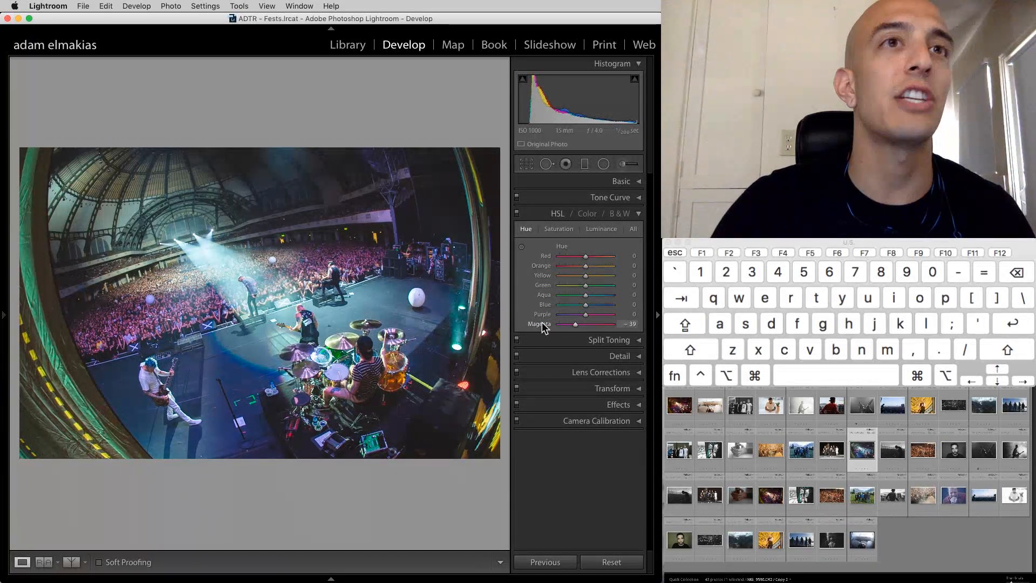
double_click(533, 322)
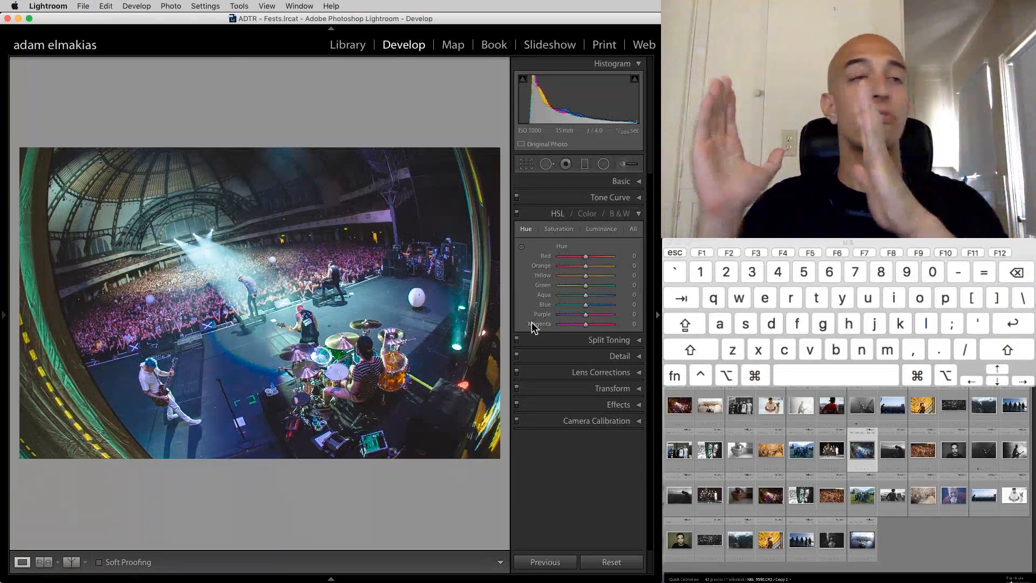
- Inspect the drummer and the orange drum up close with the Hue sliders at hand, and return to the full photo
left_click(368, 384)
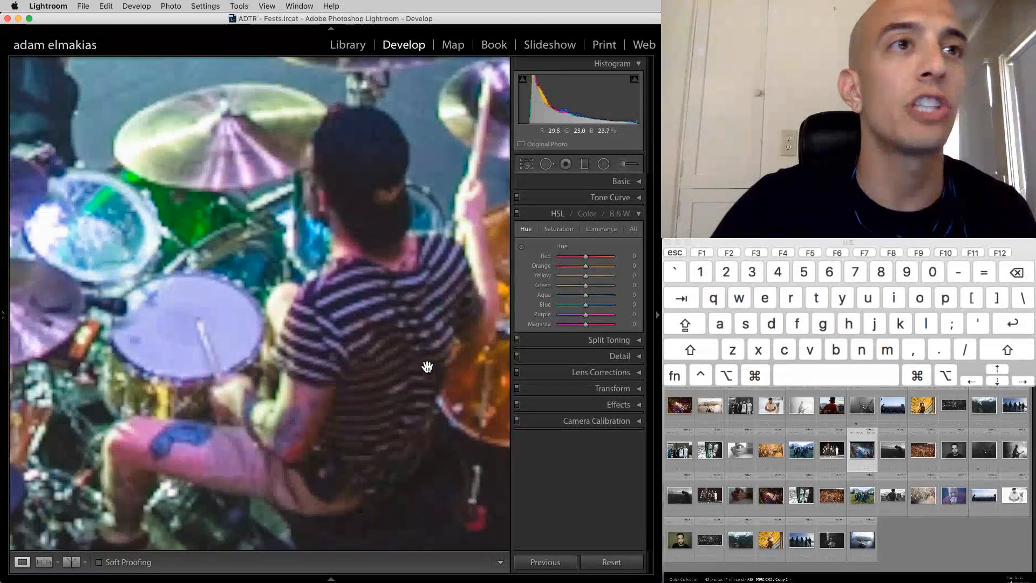
left_click_drag(426, 365, 195, 363)
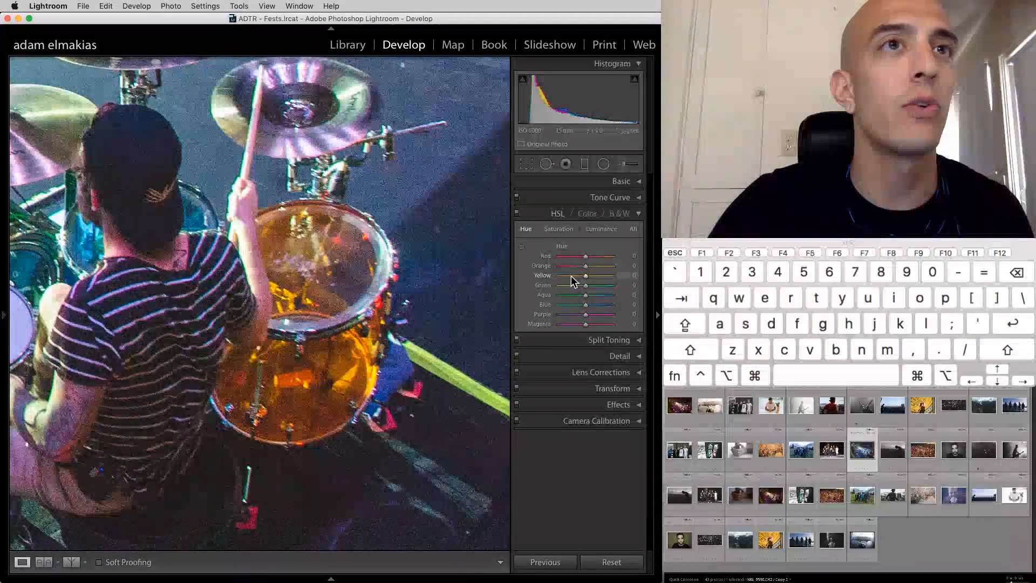
mouse_move(585, 265)
left_mouse_down()
mouse_move(567, 266)
mouse_move(629, 268)
mouse_move(584, 281)
left_mouse_up()
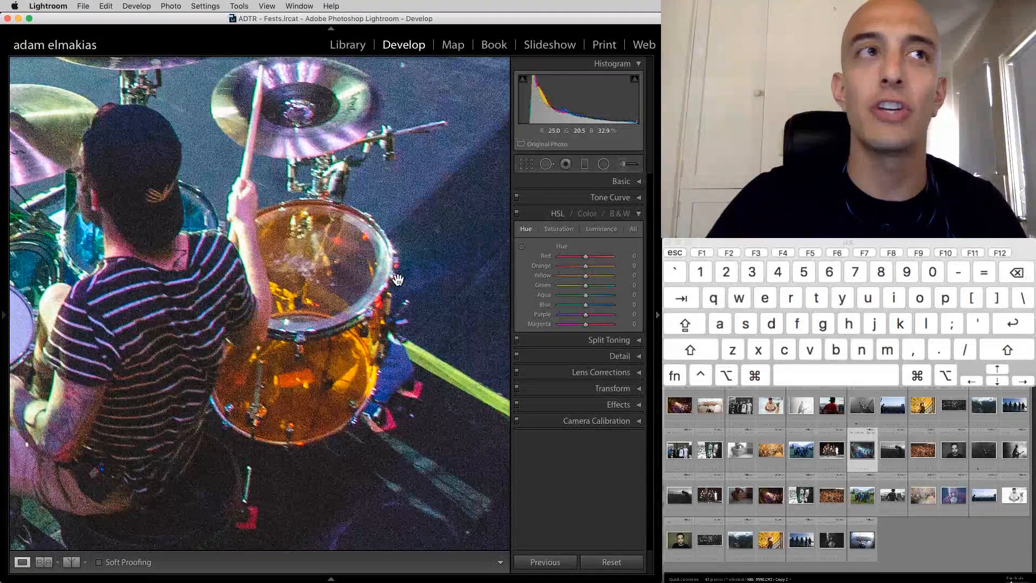
key("z")
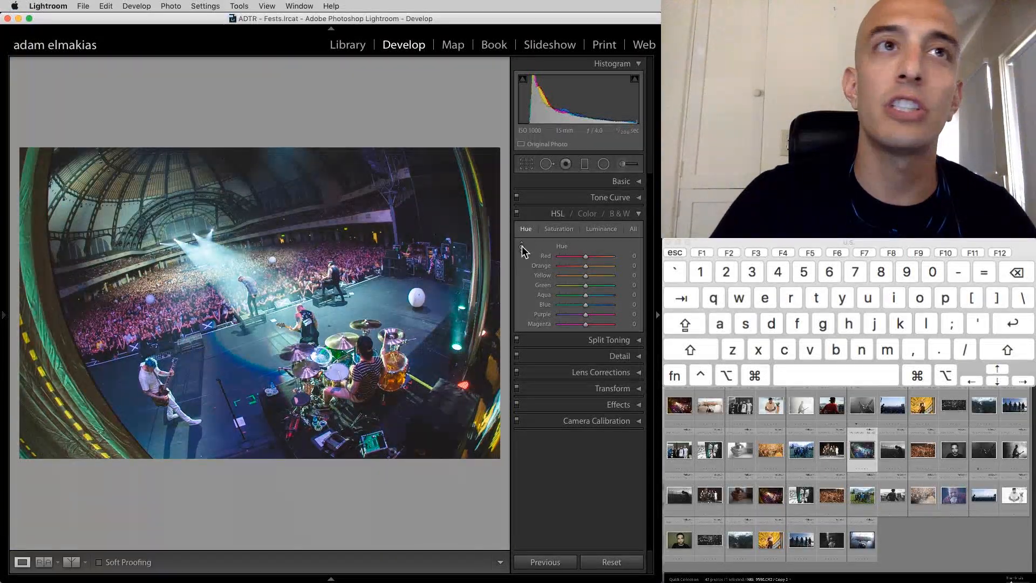
- Try shifting the stage floor's hues to Blue +100 and Purple +27 with the targeted adjustment tool, and reset both colors
left_click(523, 248)
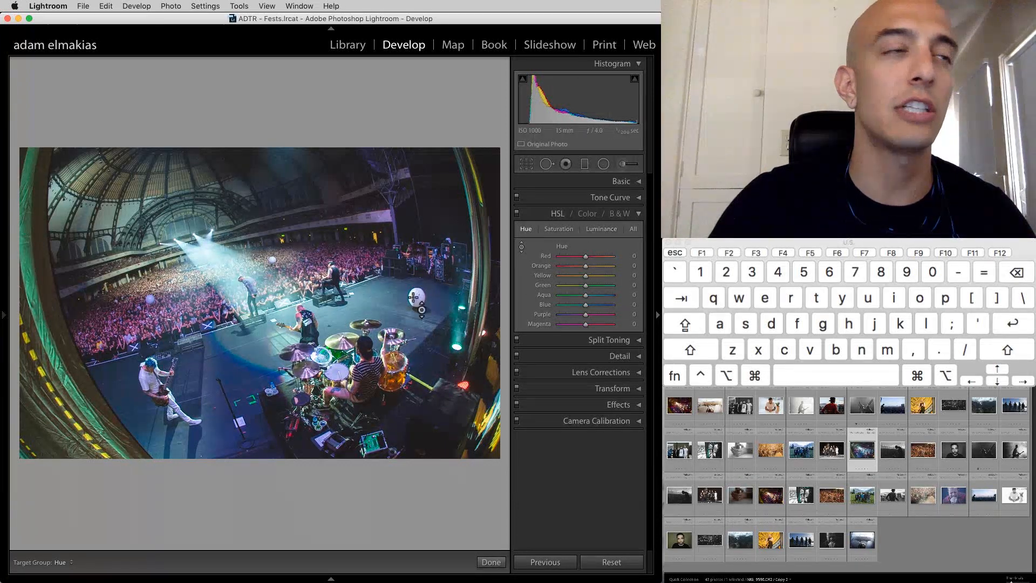
left_click_drag(207, 383, 207, 324)
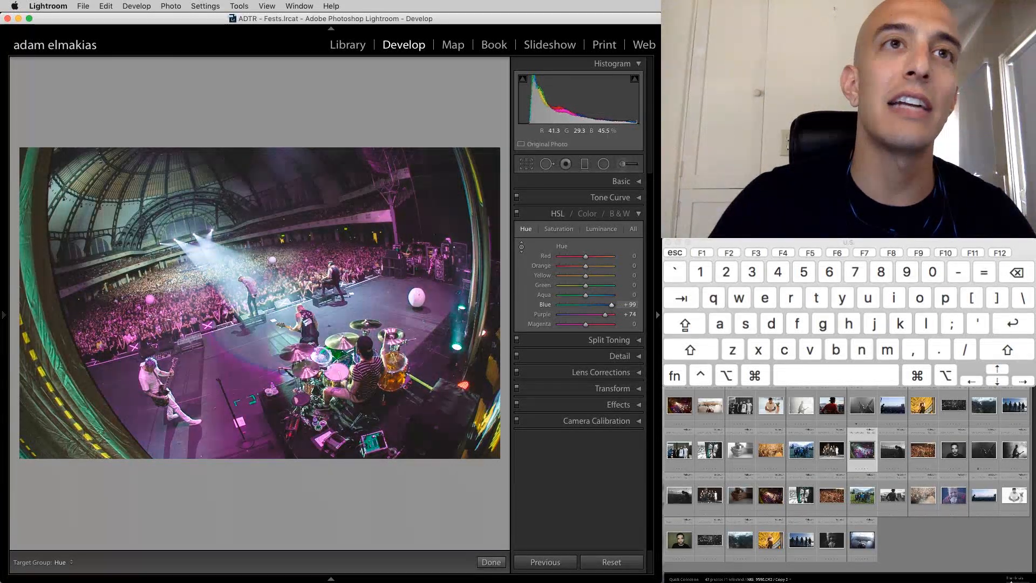
left_click_drag(206, 366, 207, 333)
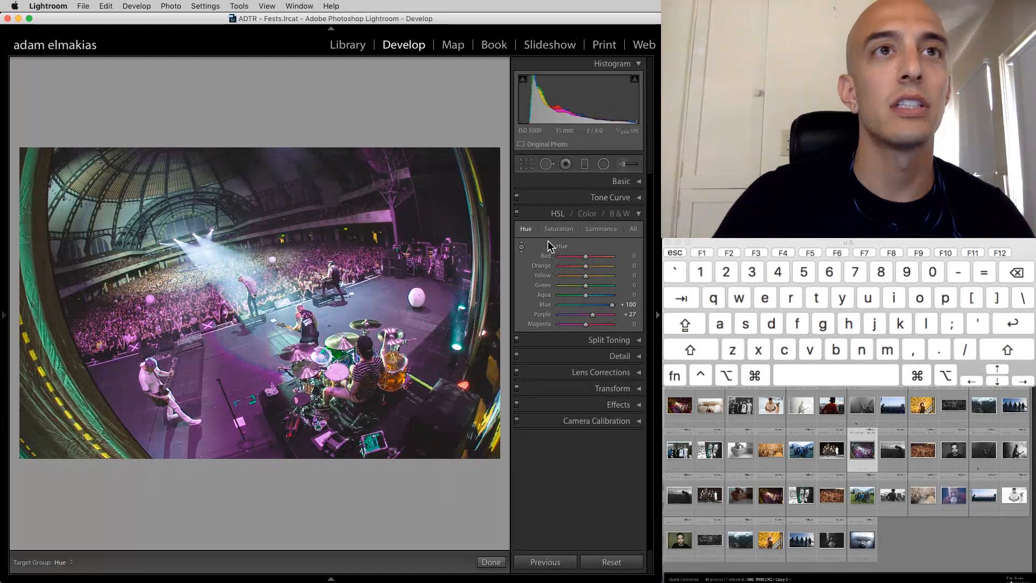
left_click_drag(613, 303, 588, 296)
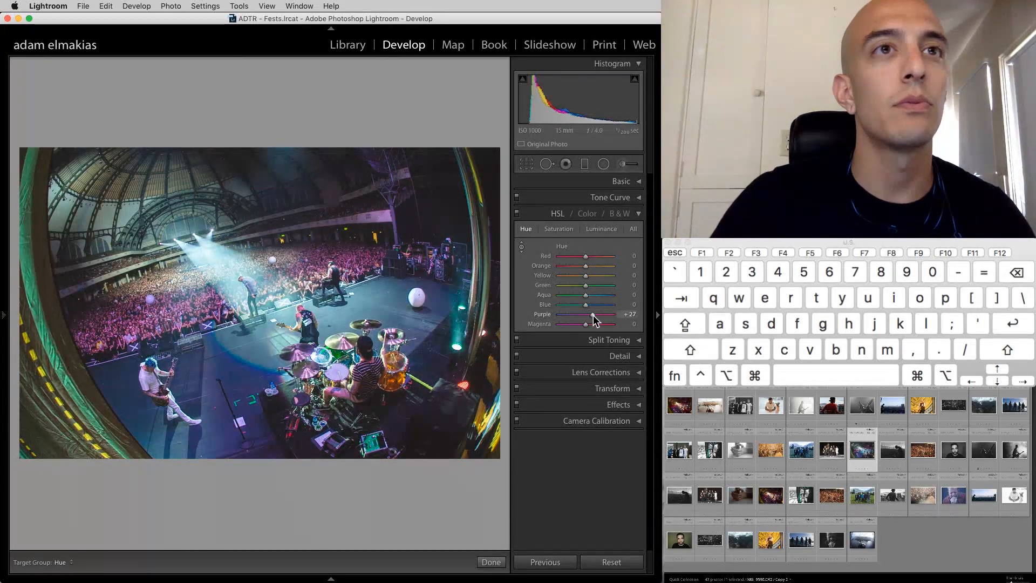
double_click(593, 314)
- Try saturating the concert photo with Magenta +87, Purple +100 and Blue +100, and reset the three colors
left_click(559, 229)
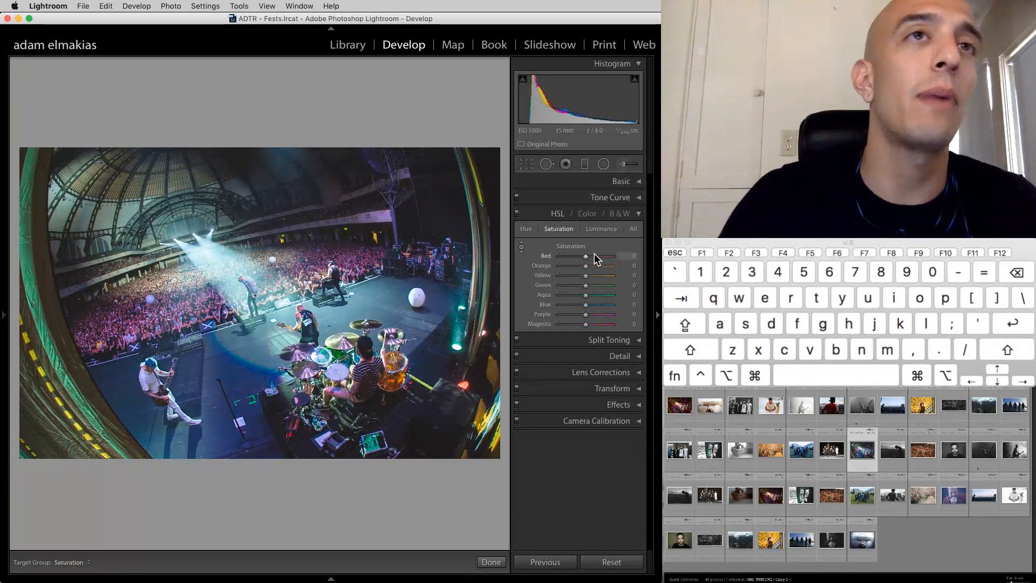
left_click(609, 322)
left_click(608, 314)
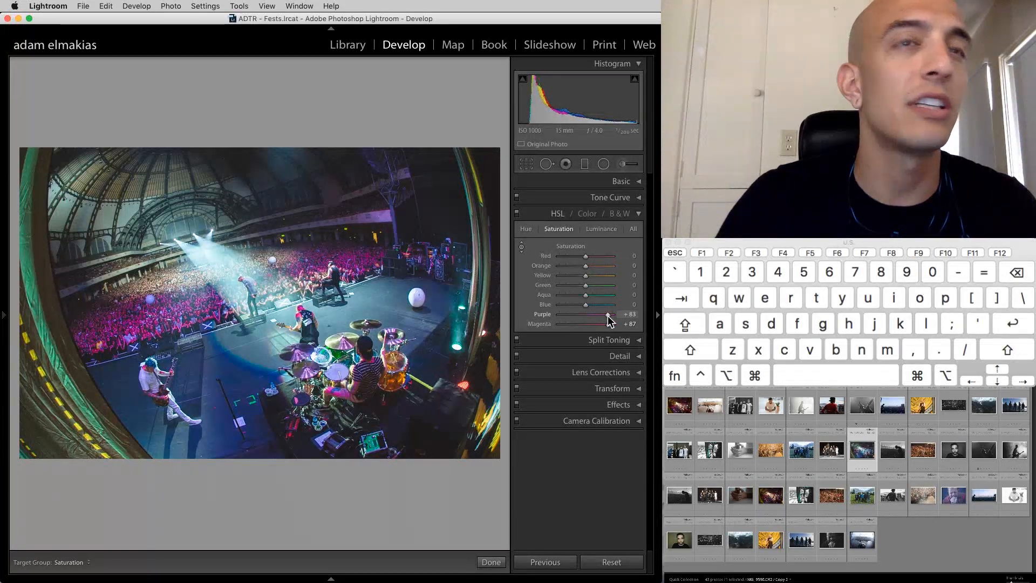
left_click_drag(607, 316, 613, 317)
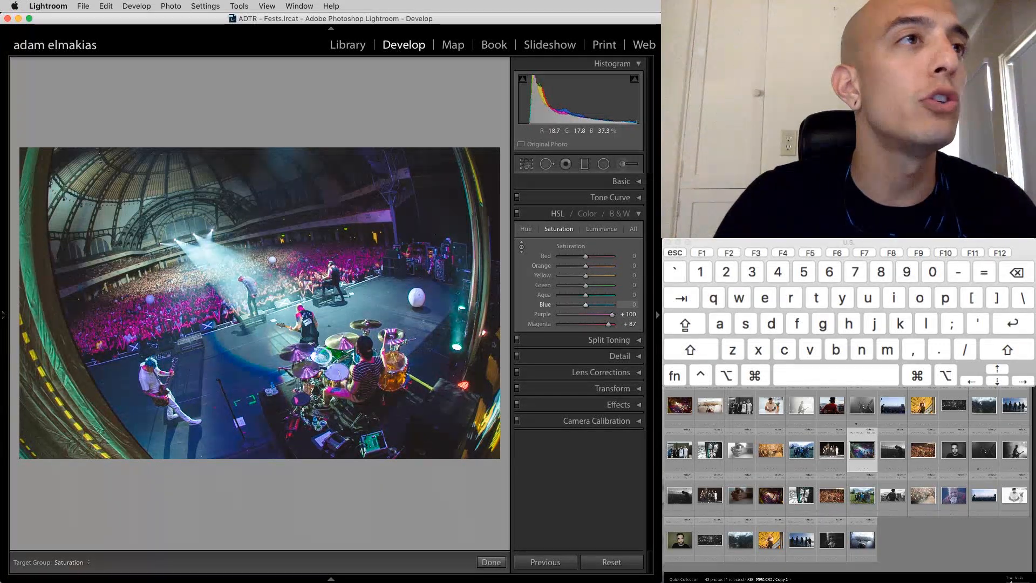
left_click_drag(206, 411, 232, 372)
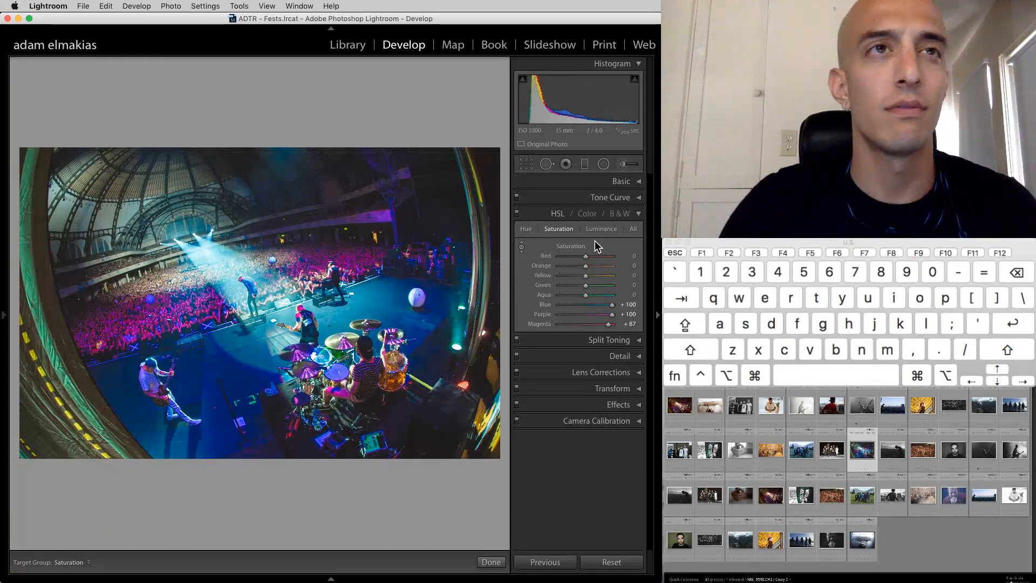
double_click(611, 313)
double_click(614, 305)
double_click(609, 324)
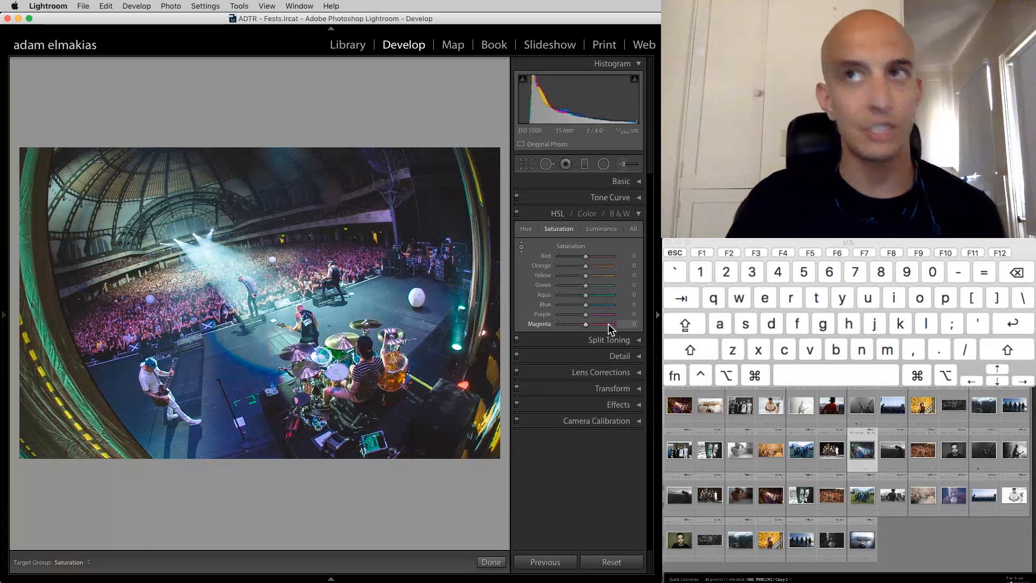
- Set the concert photo's Purple and Magenta luminance to +100
left_click(602, 229)
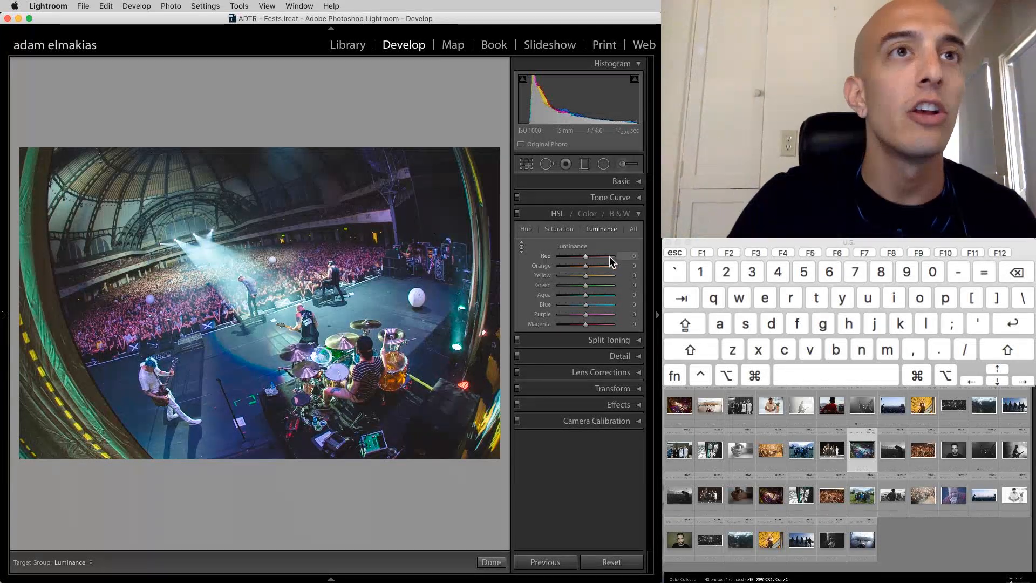
left_click(605, 314)
left_click_drag(600, 325, 649, 326)
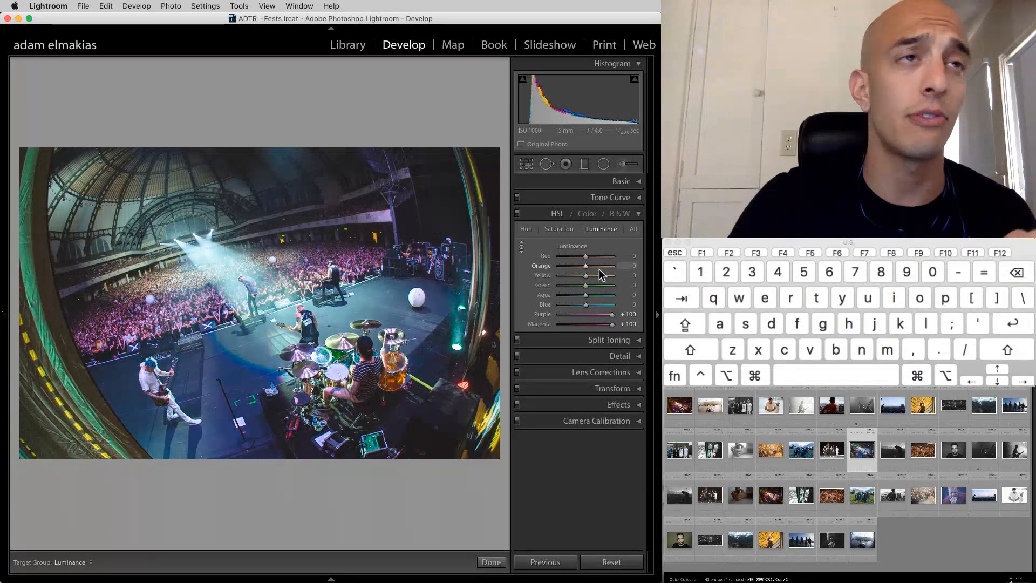
- Select the table portrait and set its luminance to Yellow +46, Orange +71 and Red +58
left_click(771, 405)
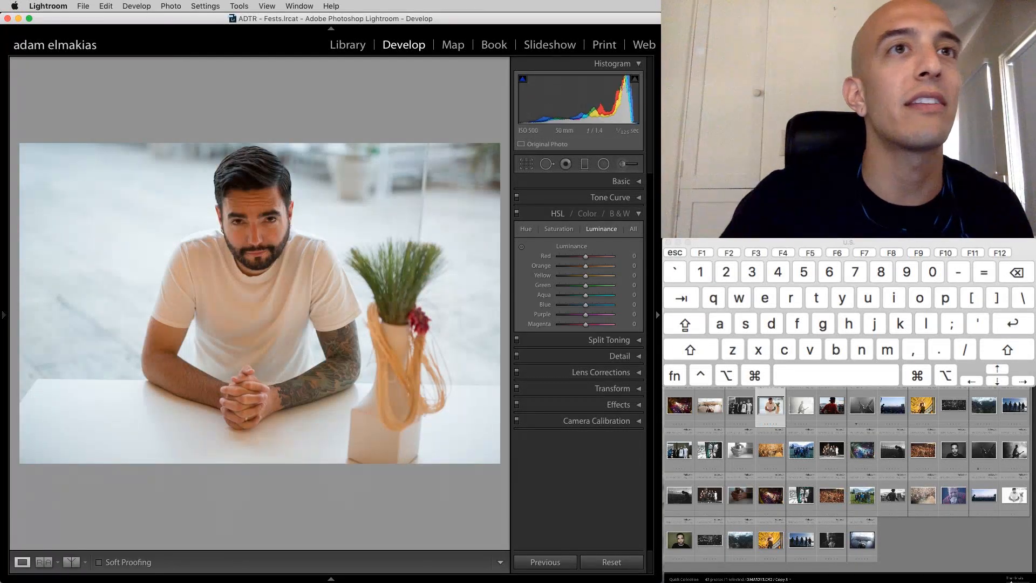
left_click_drag(586, 275, 597, 276)
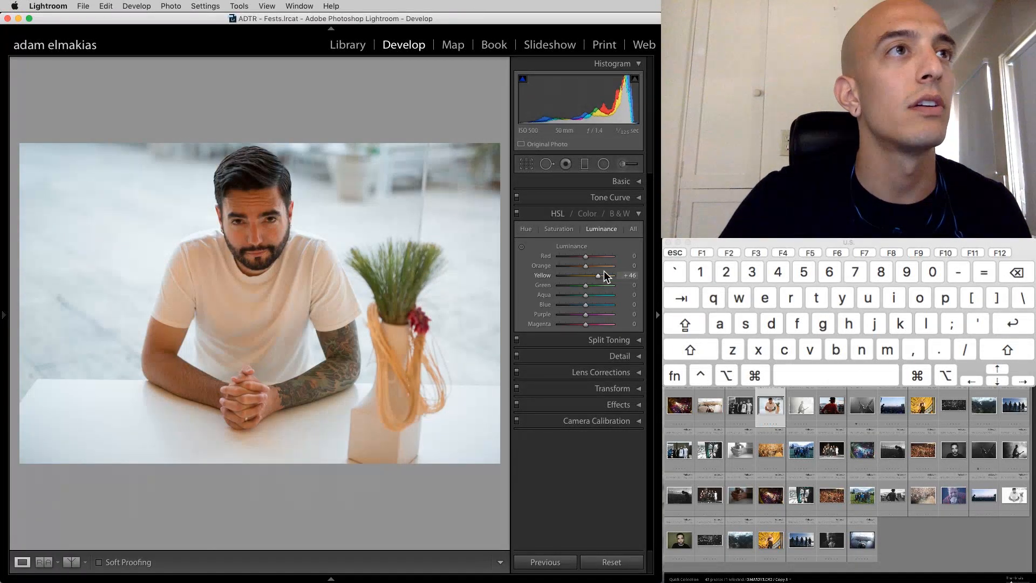
left_click(604, 266)
left_click(601, 256)
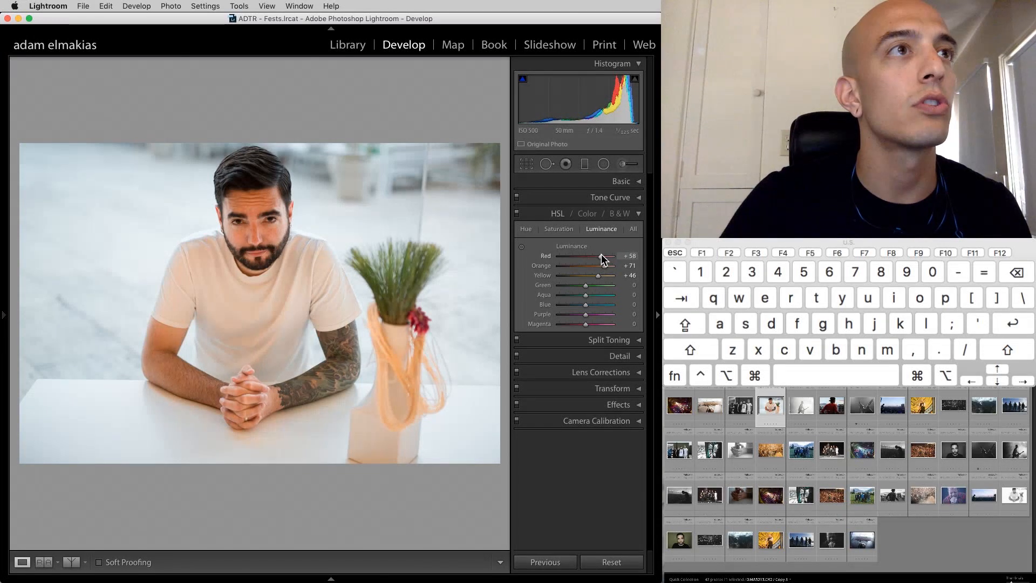
- Raise the forehead's Red and Orange luminance to +100, and set Green −100, Aqua and Blue +100, Purple −41 and Magenta +65
left_click(521, 247)
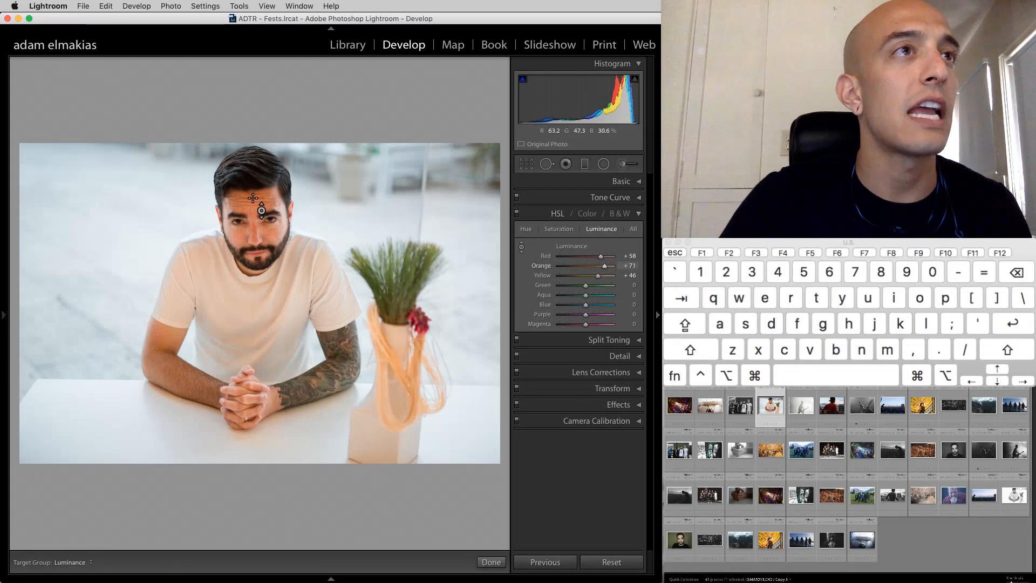
left_click_drag(252, 206, 252, 183)
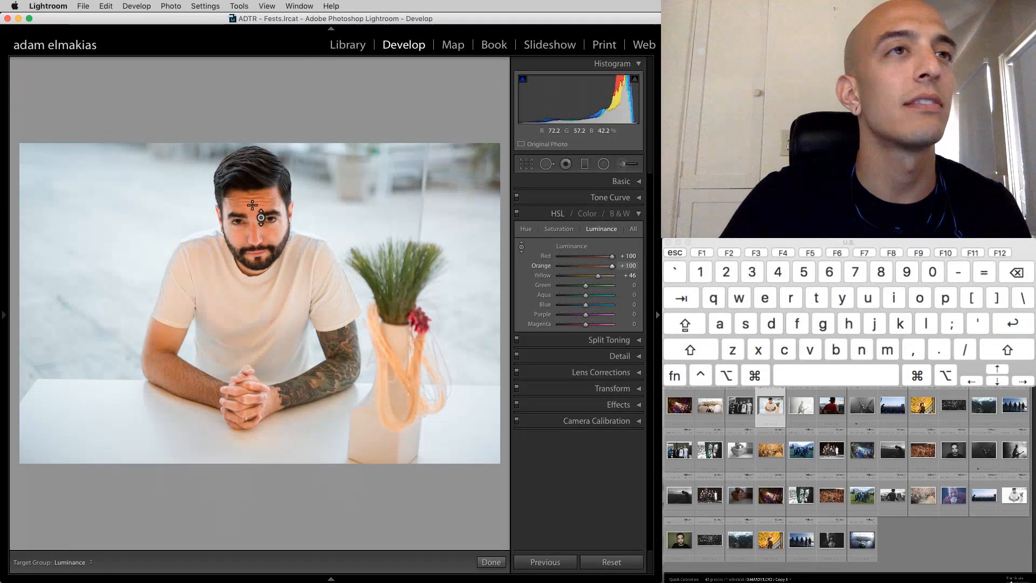
left_click_drag(578, 285, 449, 269)
left_click_drag(597, 306, 574, 314)
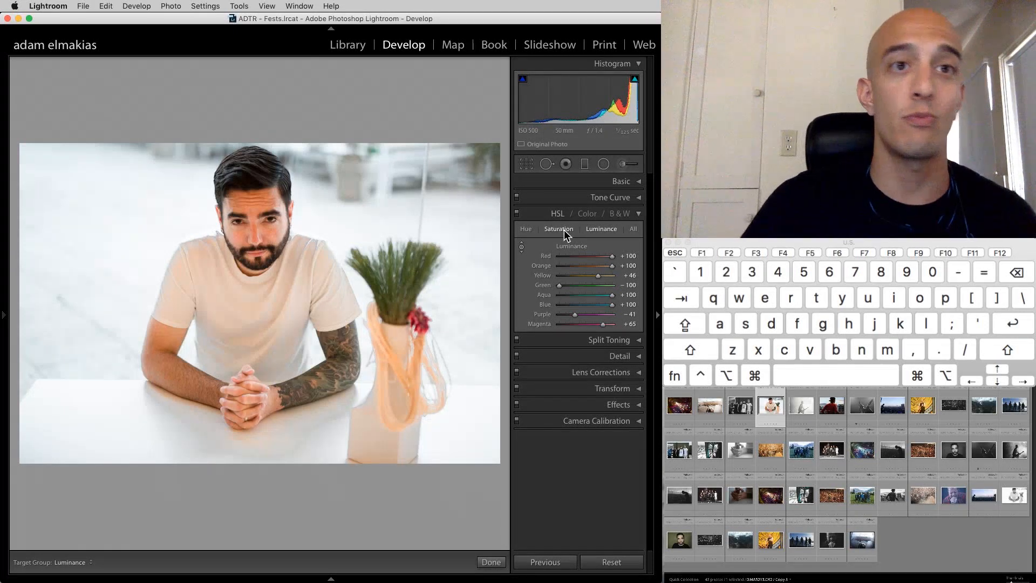
- Reset all develop settings of the table portrait and compare the HSL and Color slider layouts
left_click(612, 564)
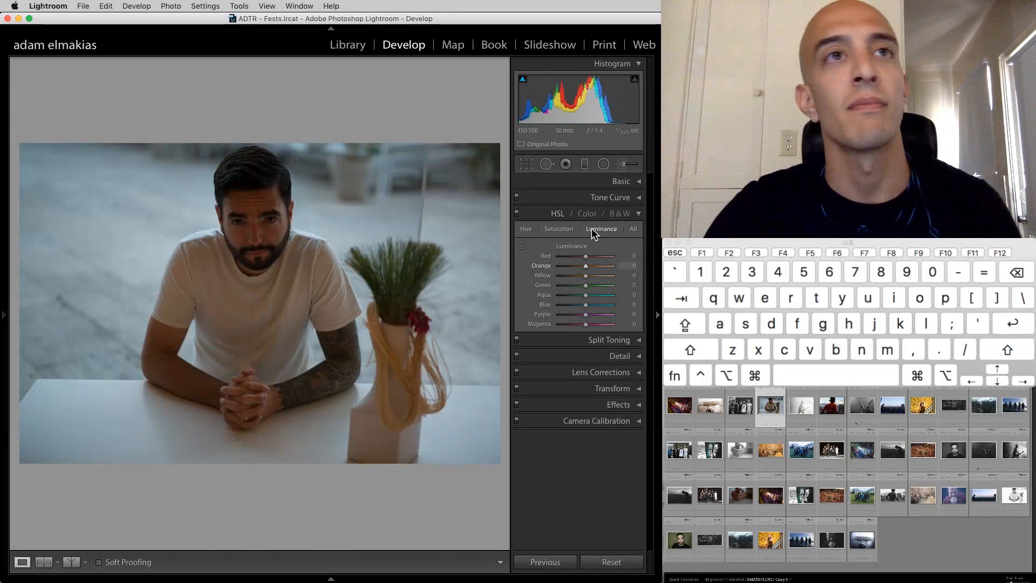
left_click(596, 215)
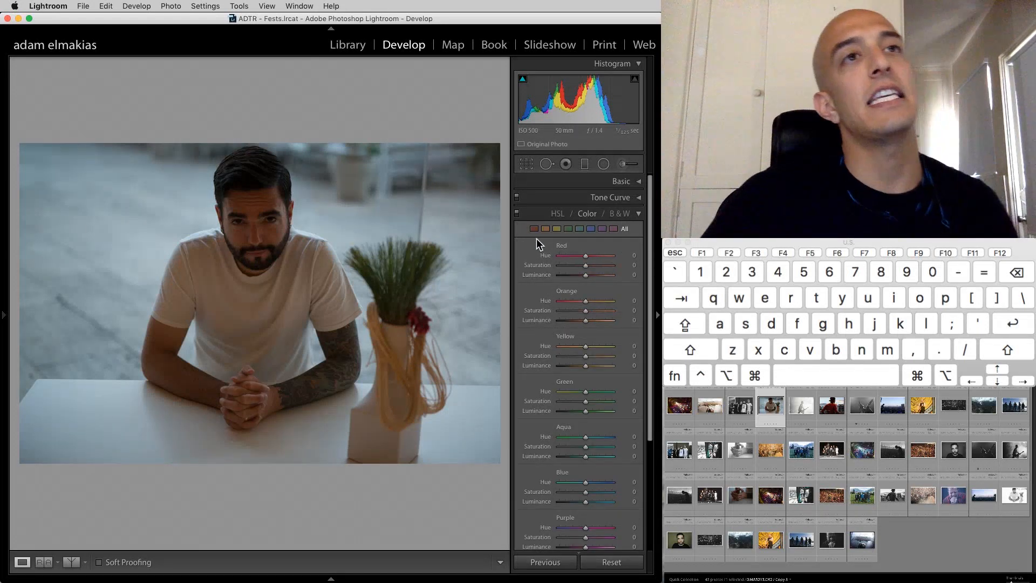
left_click(556, 214)
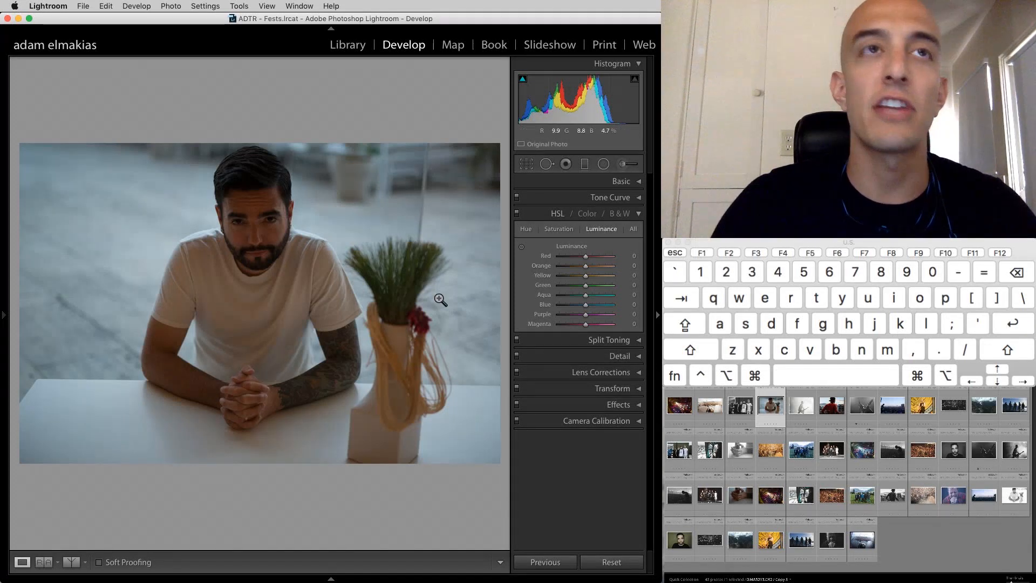
left_click(586, 214)
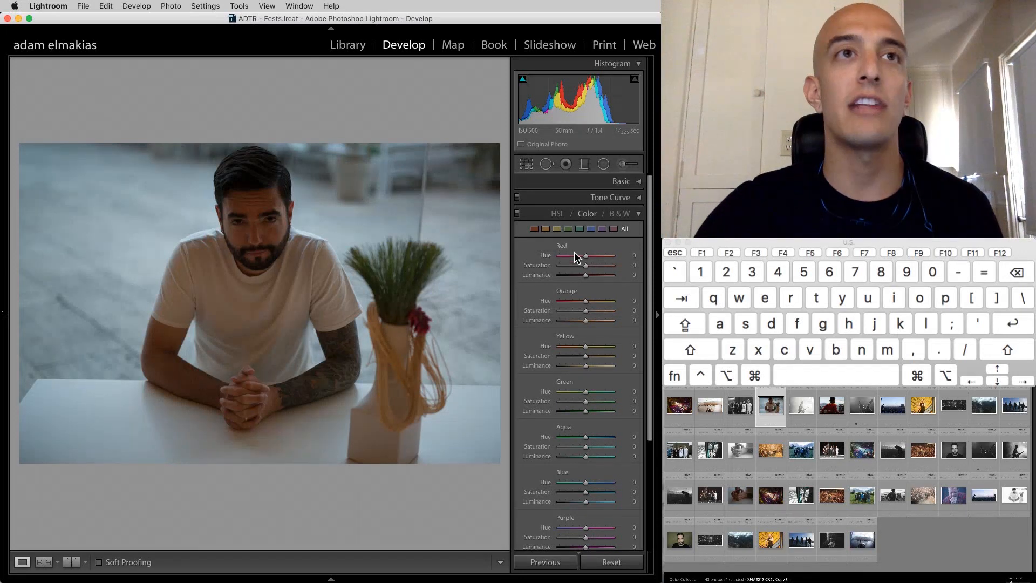
- Isolate the Red sliders in the Color layout, compare them with HSL, and look through the sliders of all colors
left_click(535, 229)
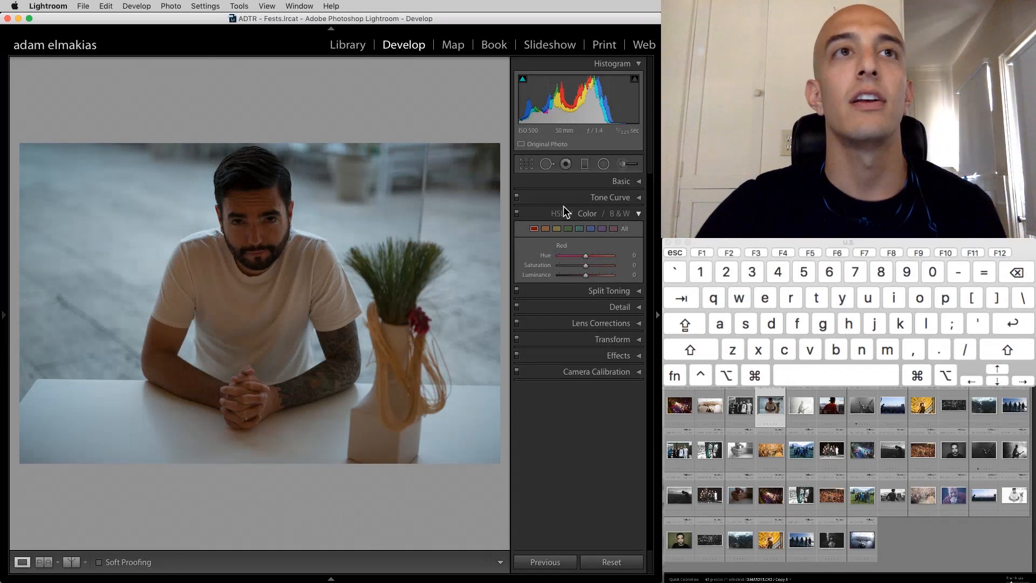
left_click(560, 213)
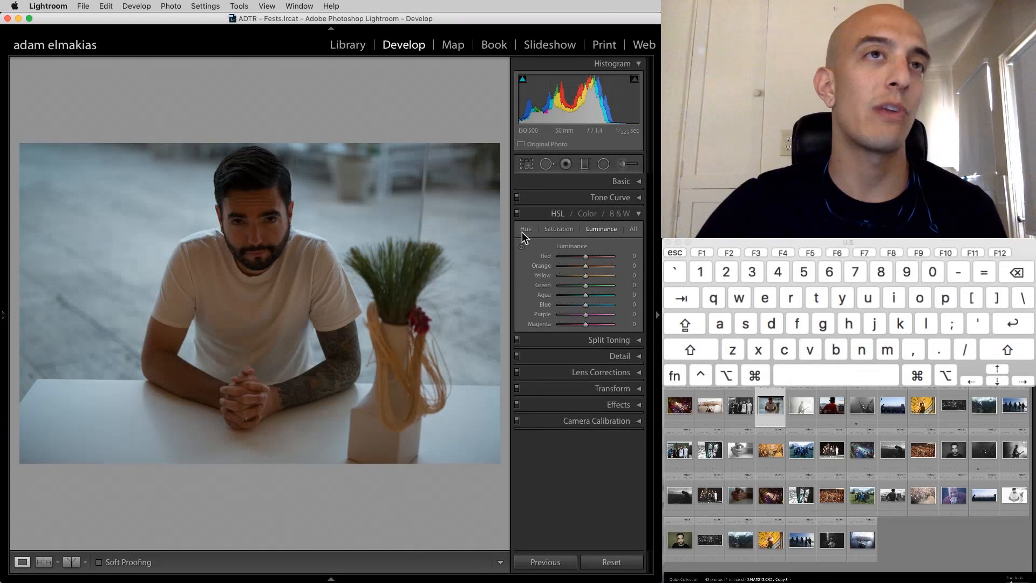
left_click(587, 214)
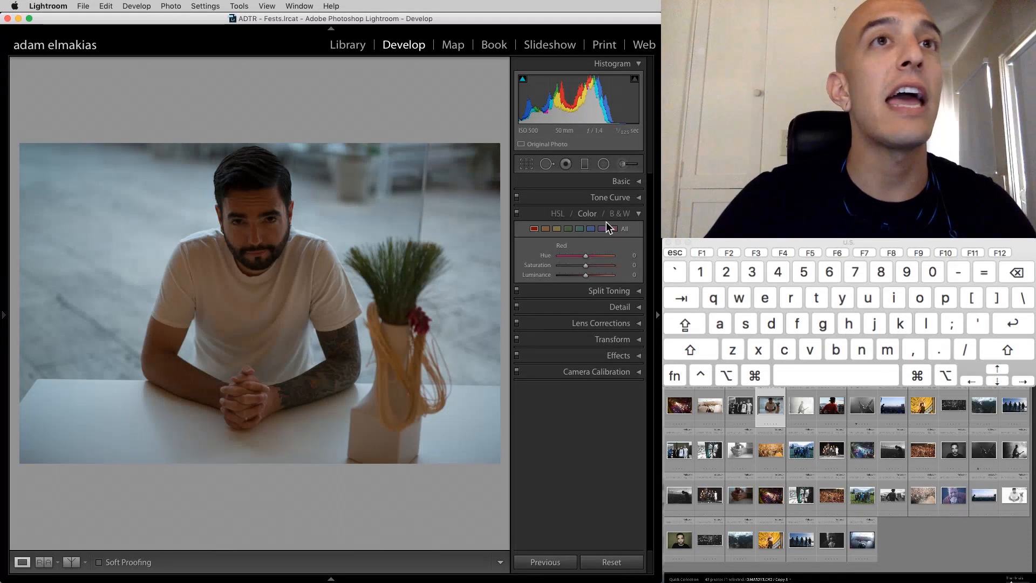
left_click(624, 229)
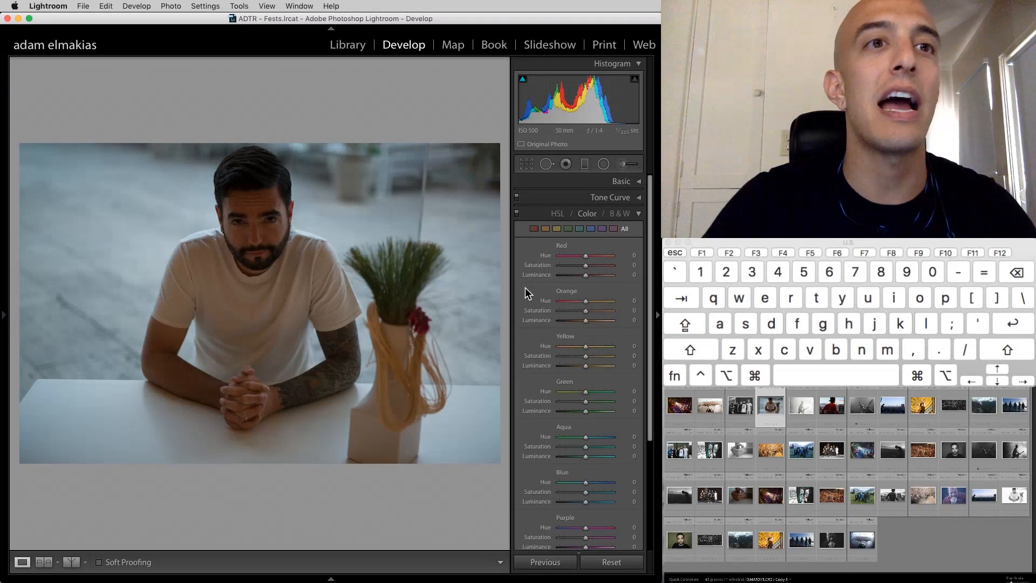
scroll(546, 309, "down", 5)
scroll(551, 328, "up", 5)
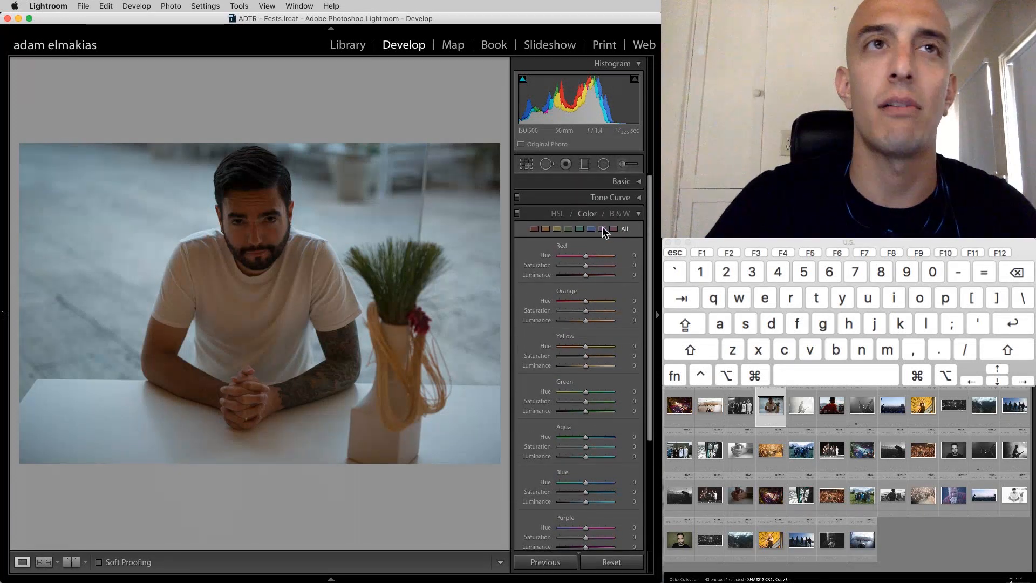
- Convert the portrait to B&W, try a mix of Red +53, Orange +38 and Yellow +75, and reset these three colors
left_click(615, 212)
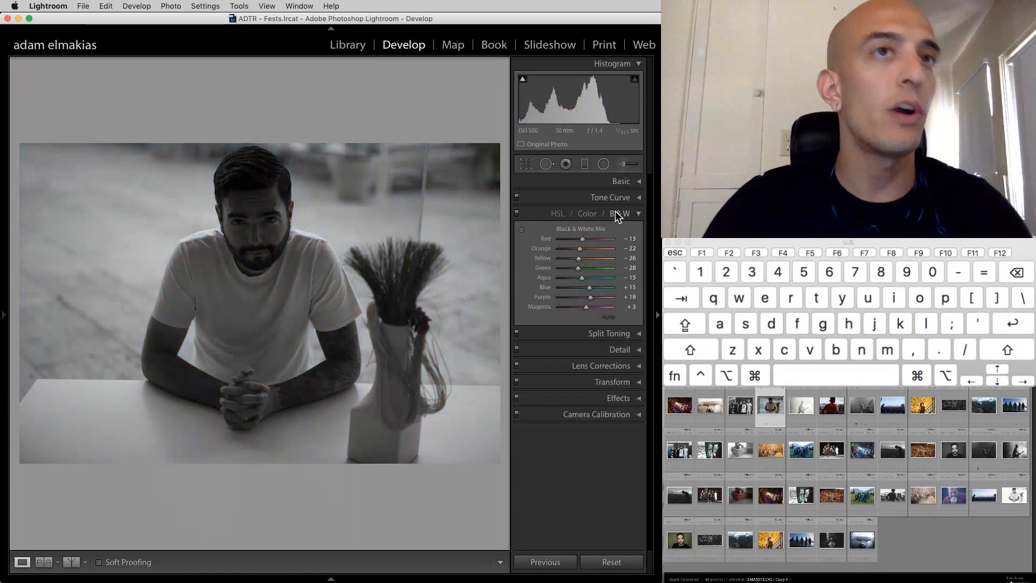
left_click(597, 238)
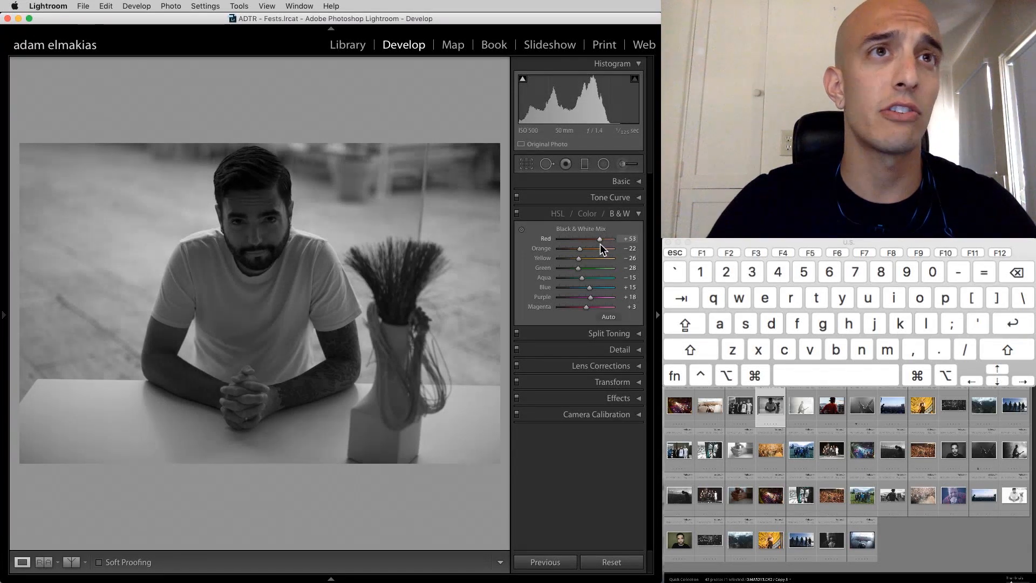
left_click(596, 248)
left_click(603, 259)
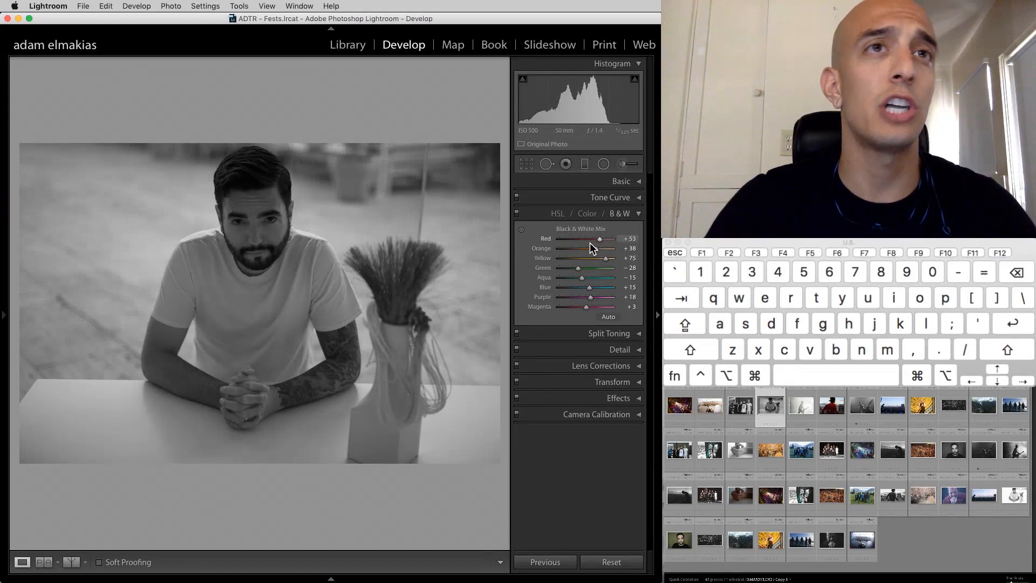
double_click(595, 248)
double_click(607, 260)
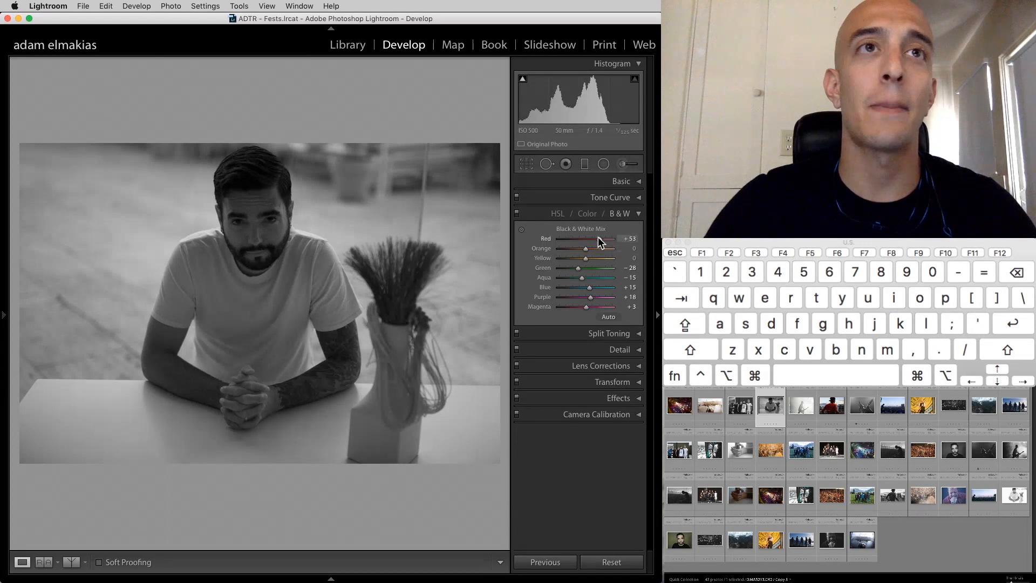
double_click(599, 238)
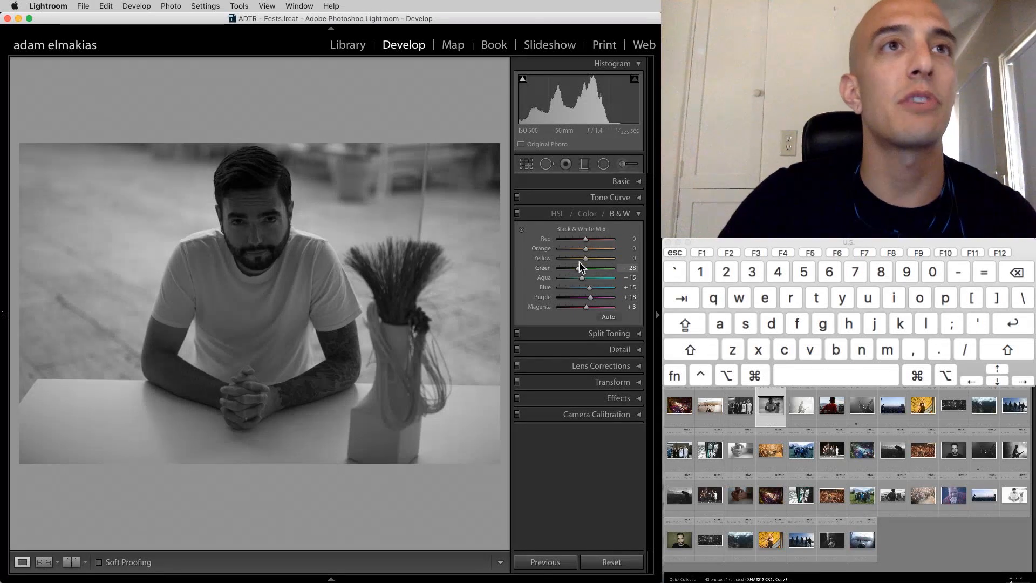
- Return the portrait to color, compare the Color and HSL layouts again, and switch it back to B&W
left_click(584, 213)
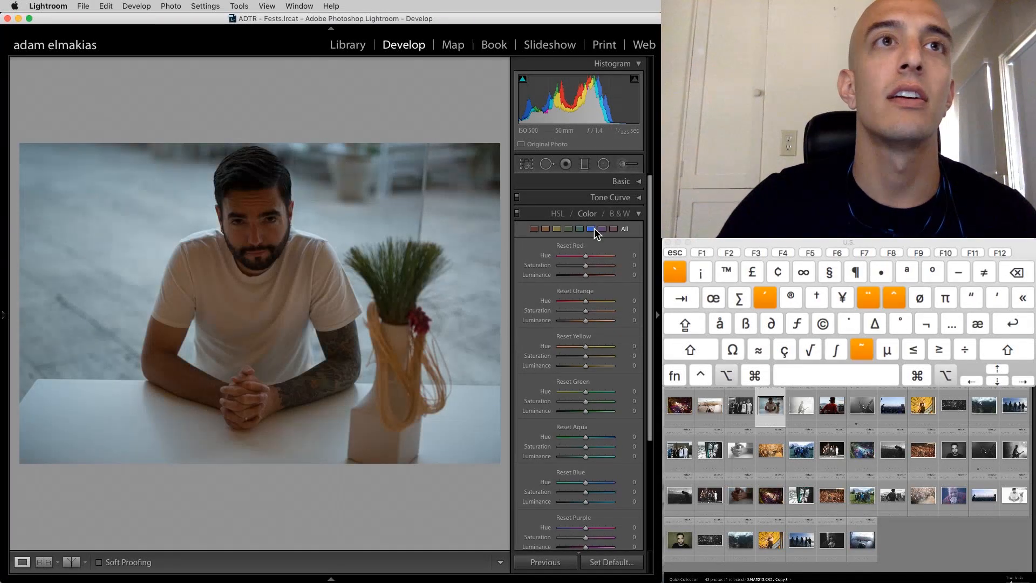
key("alt")
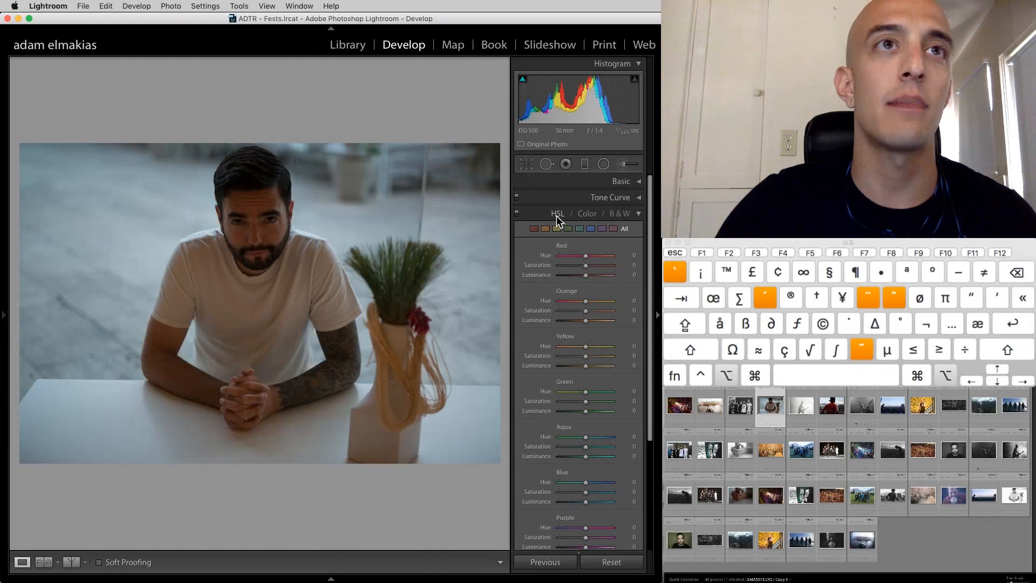
left_click(556, 214)
key("alt")
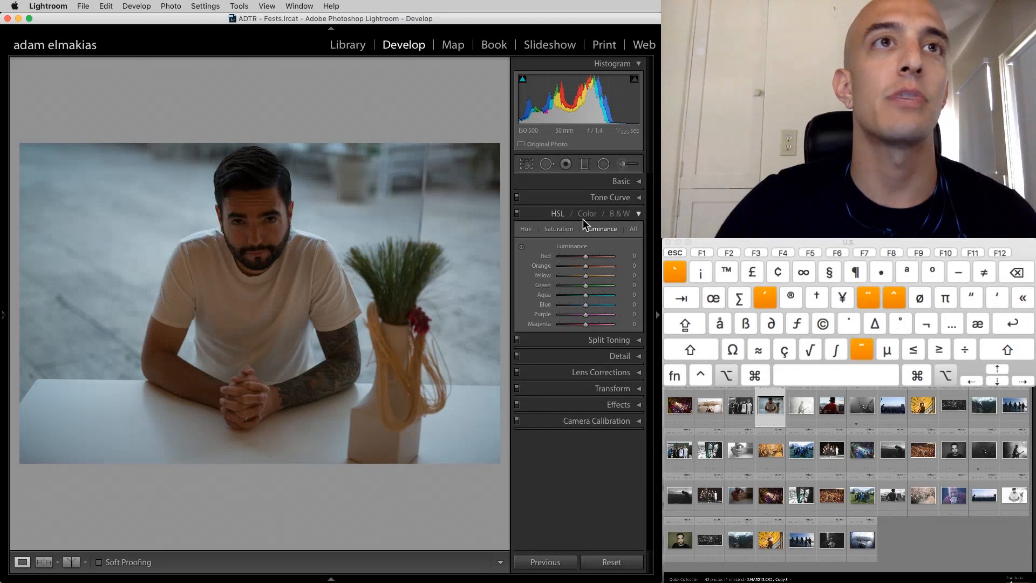
left_click(587, 214)
key("alt")
left_click(609, 215)
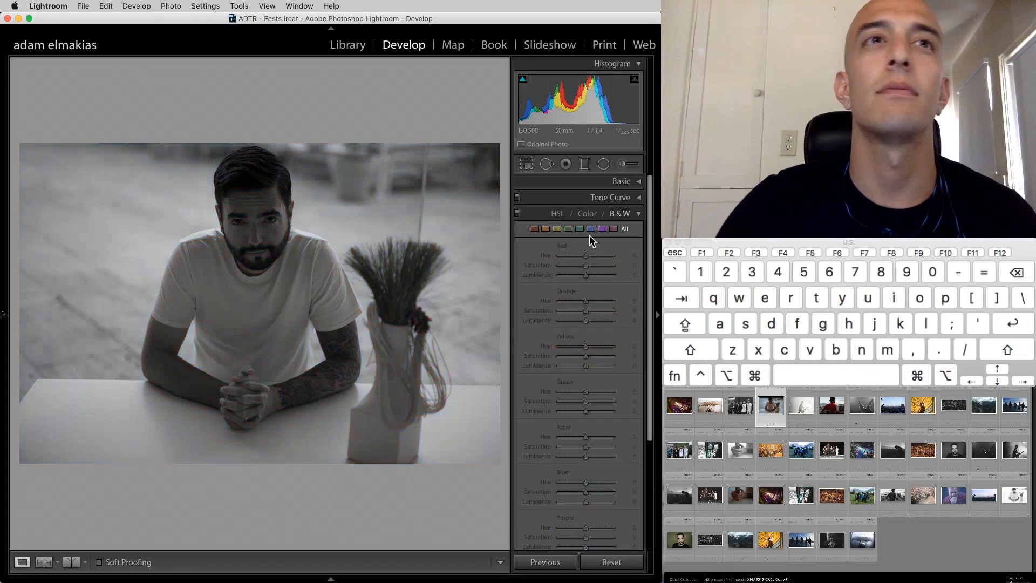
- Apply the automatic B&W mix to the table portrait and return it to color in the HSL layout
key("alt")
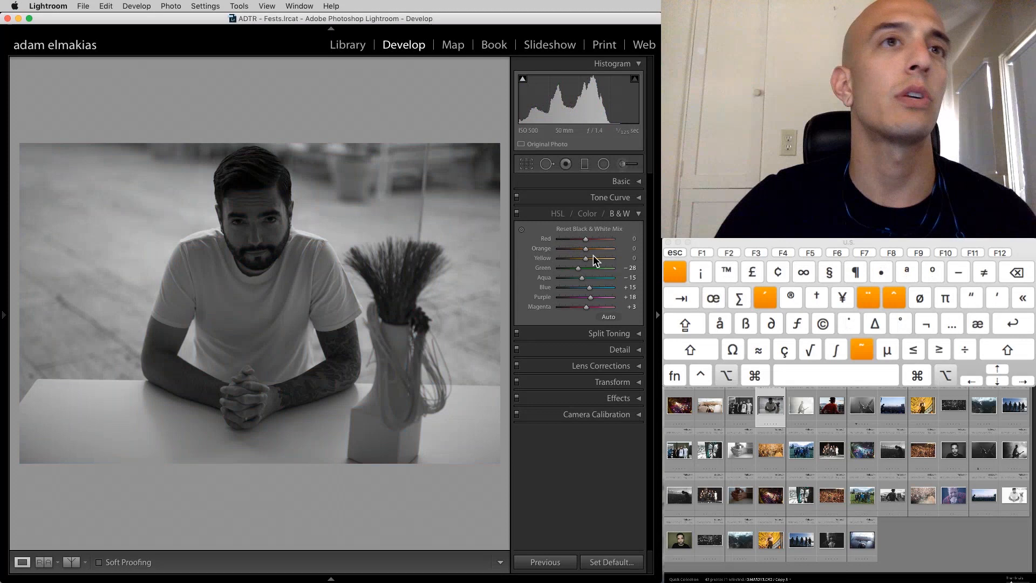
left_click(607, 317)
left_click(555, 214)
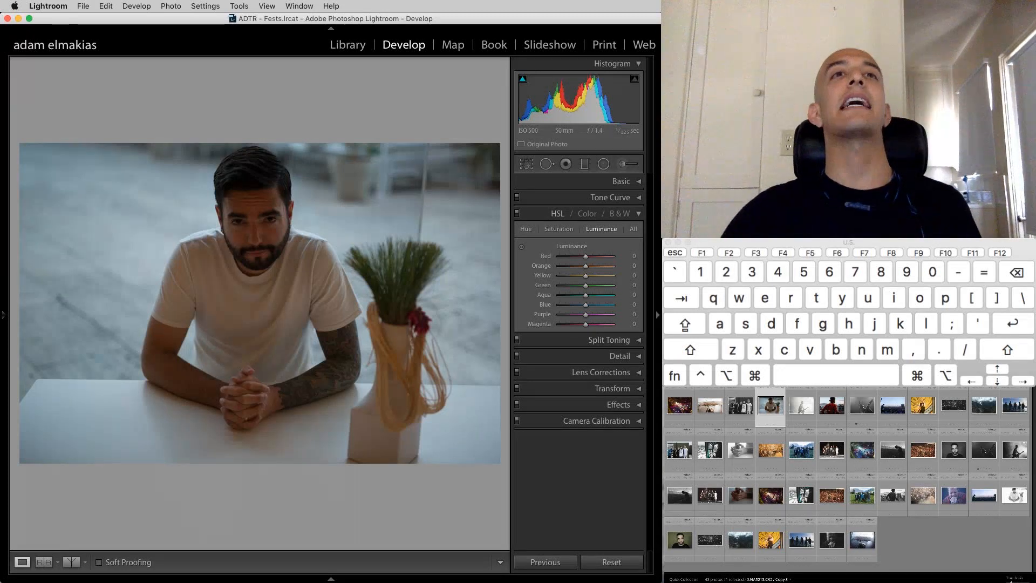
- Open the yellow-backdrop bassist photo with the Split Toning settings and look at the Highlights color picker
left_click(637, 215)
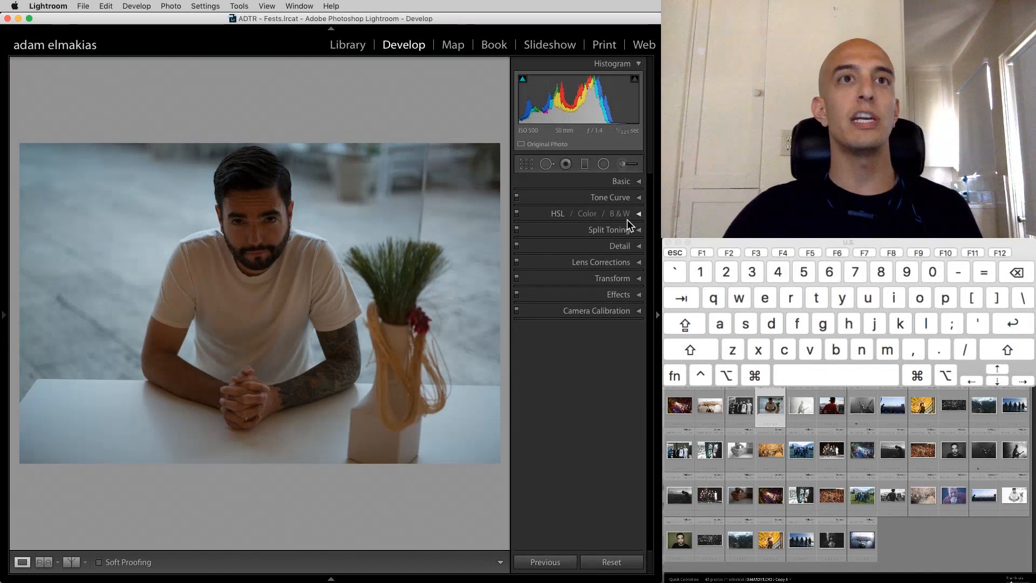
left_click(639, 228)
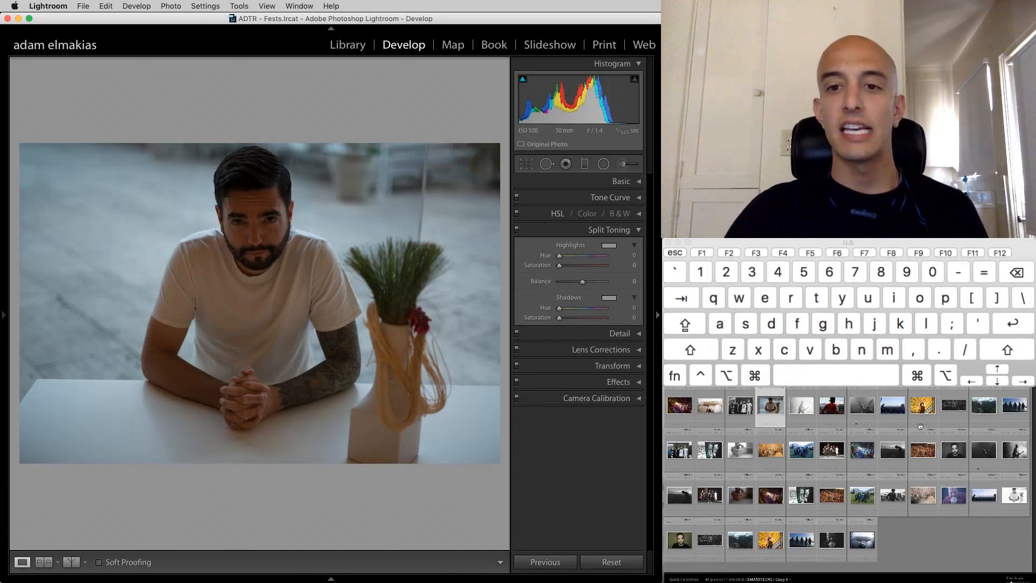
left_click(922, 406)
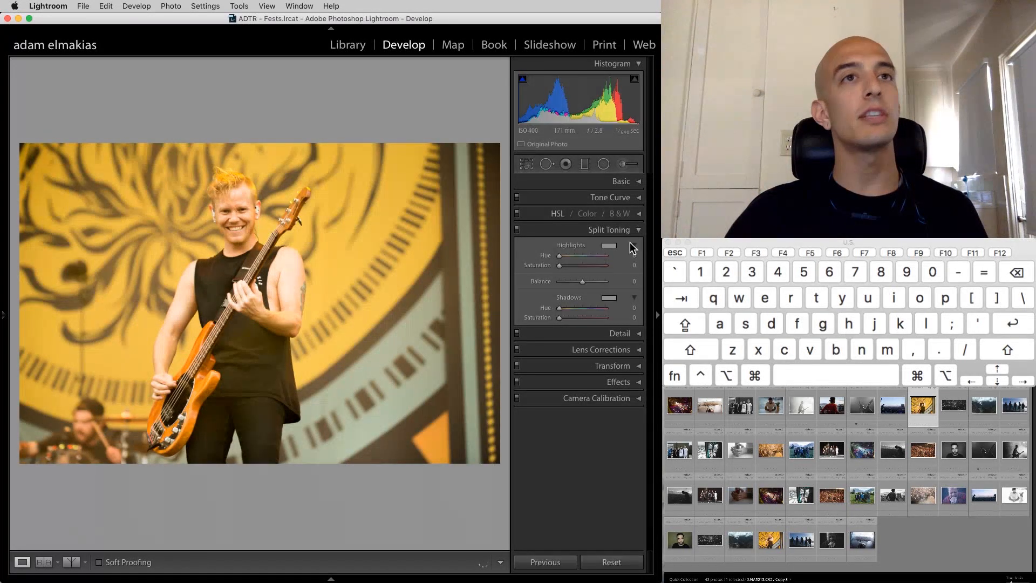
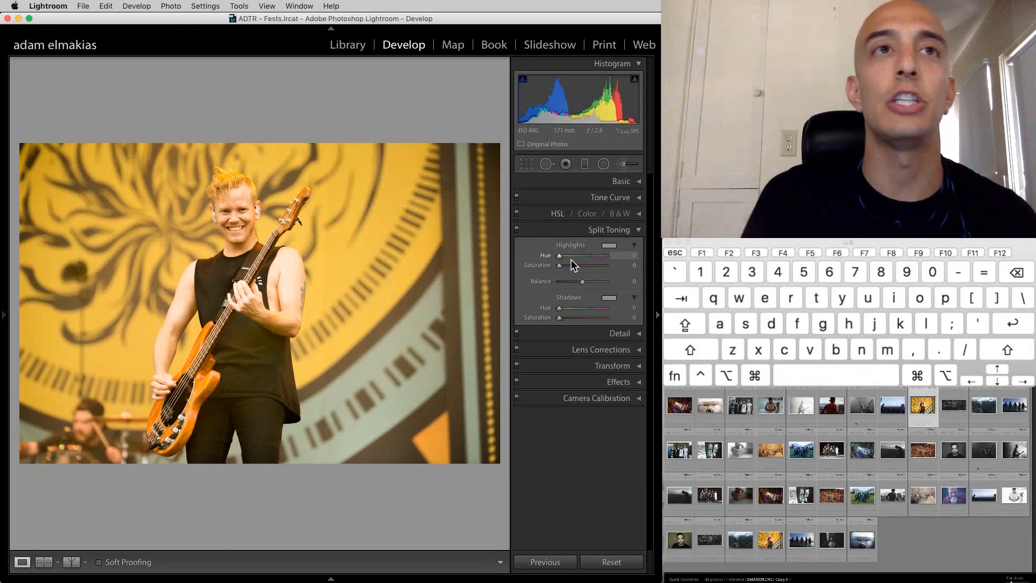
left_click(612, 246)
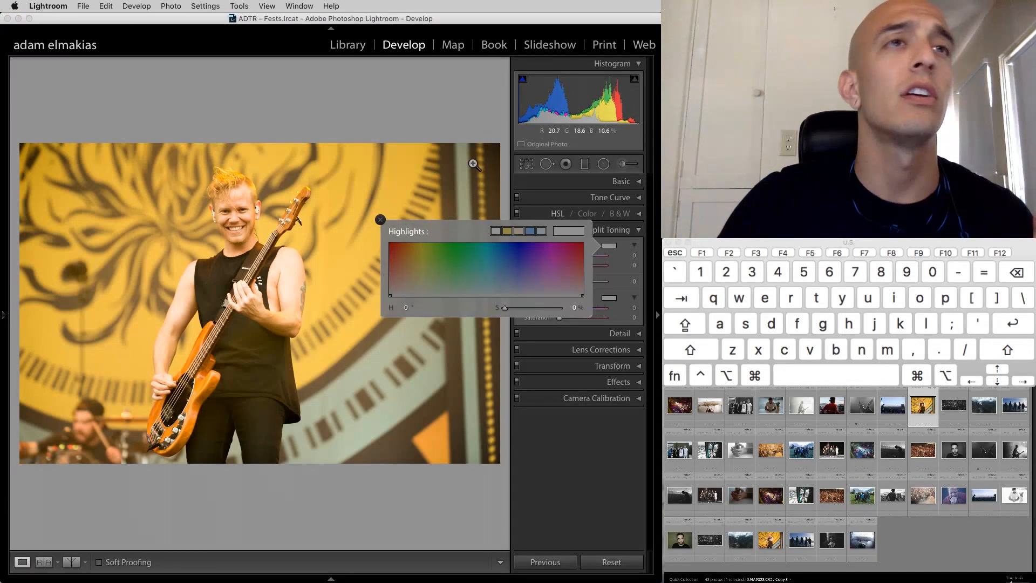
left_click(512, 220)
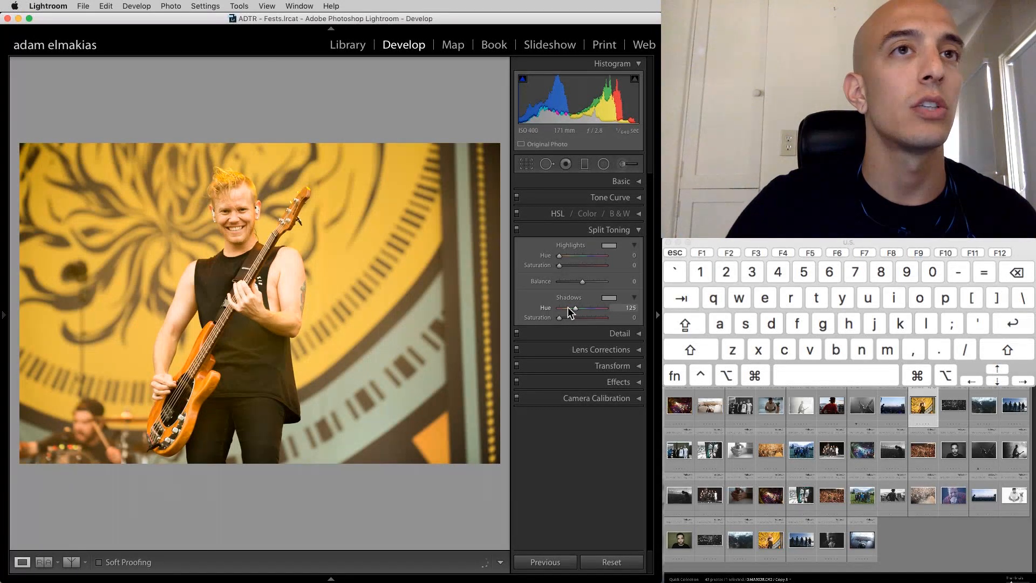
- Try a Shadows hue of 125 on the bassist photo, reset it, and set the Shadows saturation to 27
mouse_move(586, 310)
left_mouse_down()
mouse_move(541, 311)
mouse_move(616, 319)
mouse_move(552, 309)
mouse_move(575, 313)
left_mouse_up()
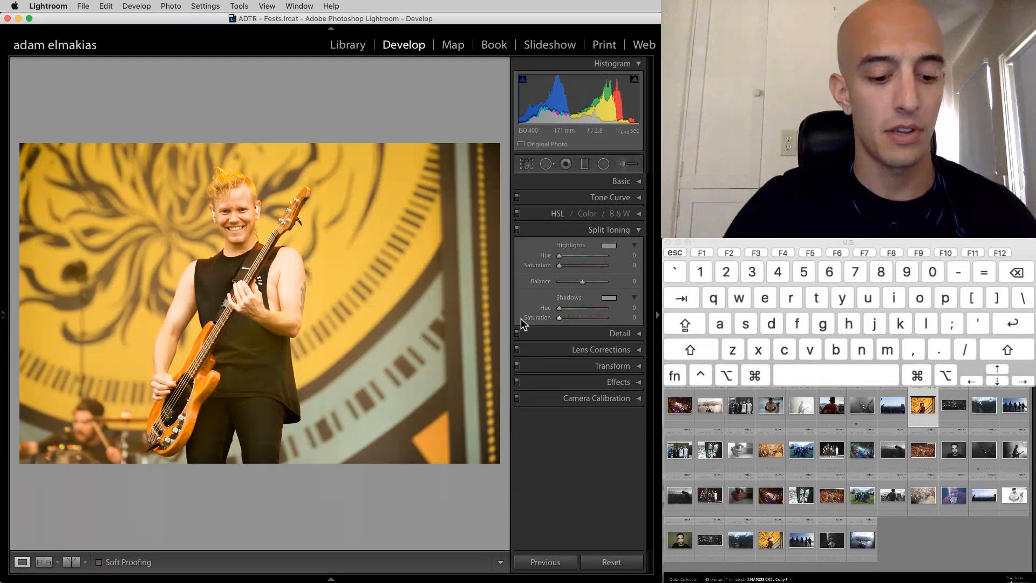
key("alt")
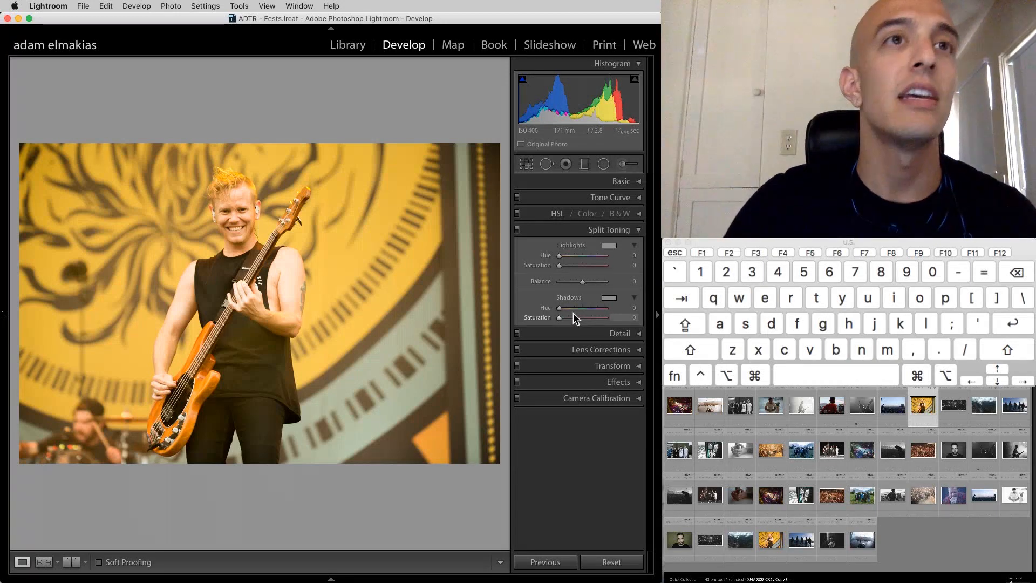
key("alt")
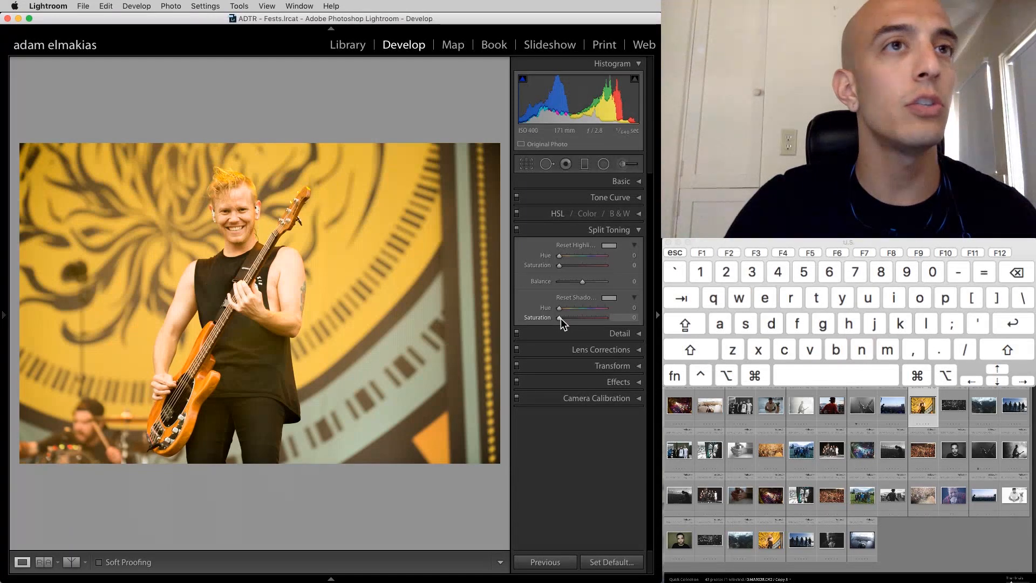
key("alt")
mouse_move(559, 309)
left_mouse_down()
mouse_move(610, 309)
mouse_move(546, 316)
mouse_move(571, 319)
left_mouse_up()
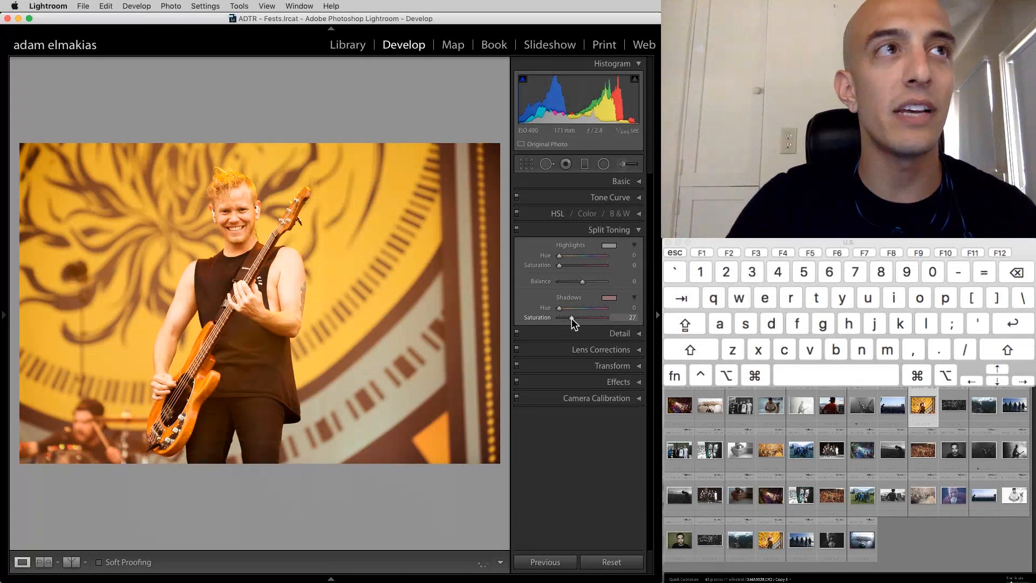
- Compare the bassist photo with and without its split toning
left_click(517, 230)
left_click(517, 230)
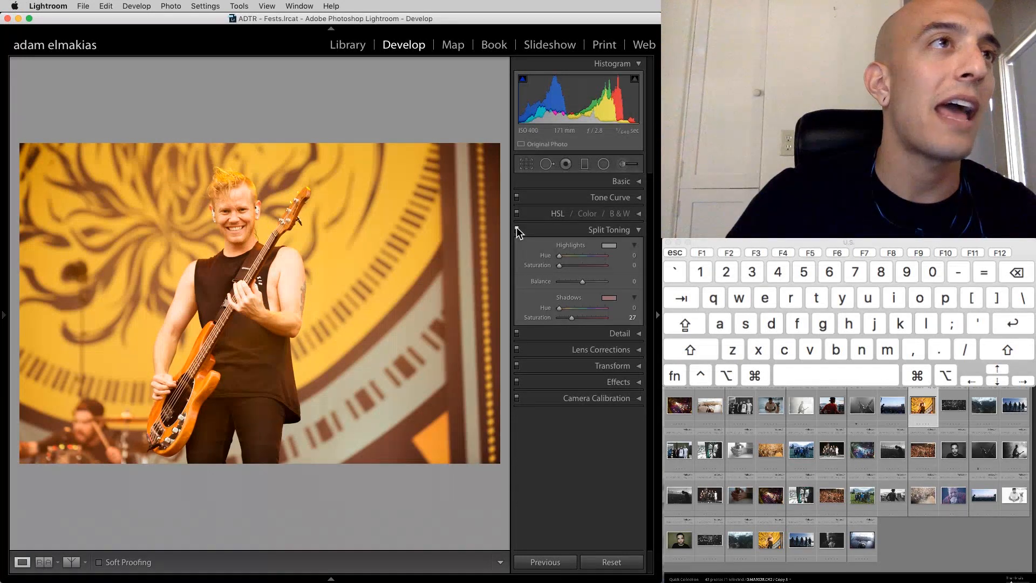
left_click(517, 230)
left_click(517, 230)
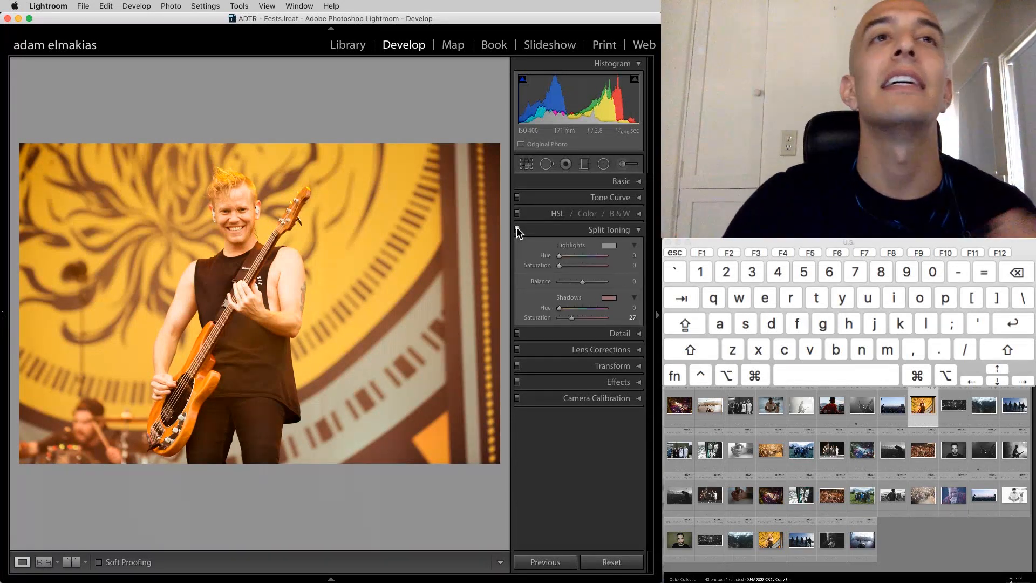
- Try several Highlights tints on the bassist photo, from hue 334 and hue 62 to hue 285 with saturation 29
left_click(575, 265)
left_click_drag(578, 256, 603, 258)
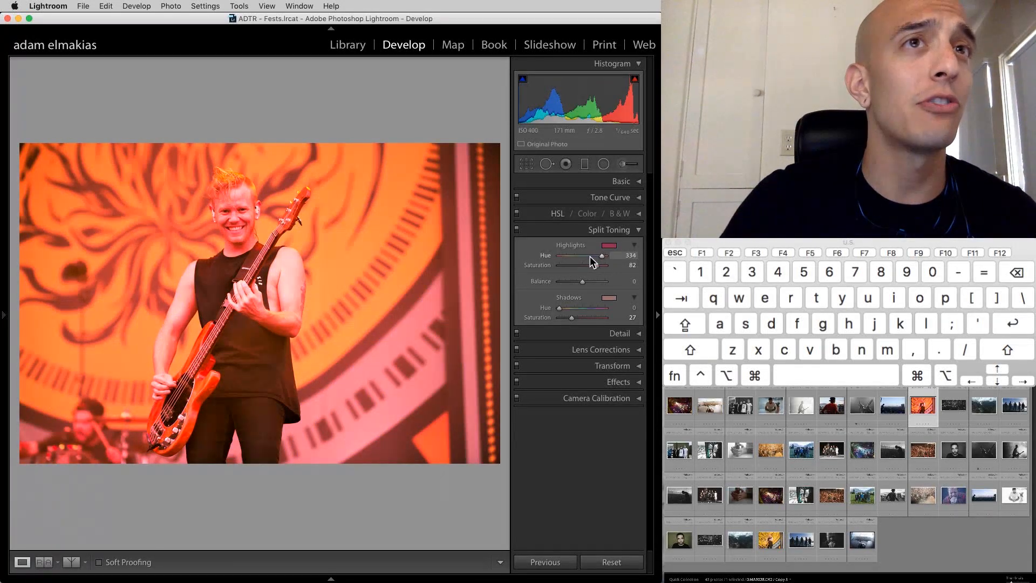
left_click(569, 264)
left_click(567, 256)
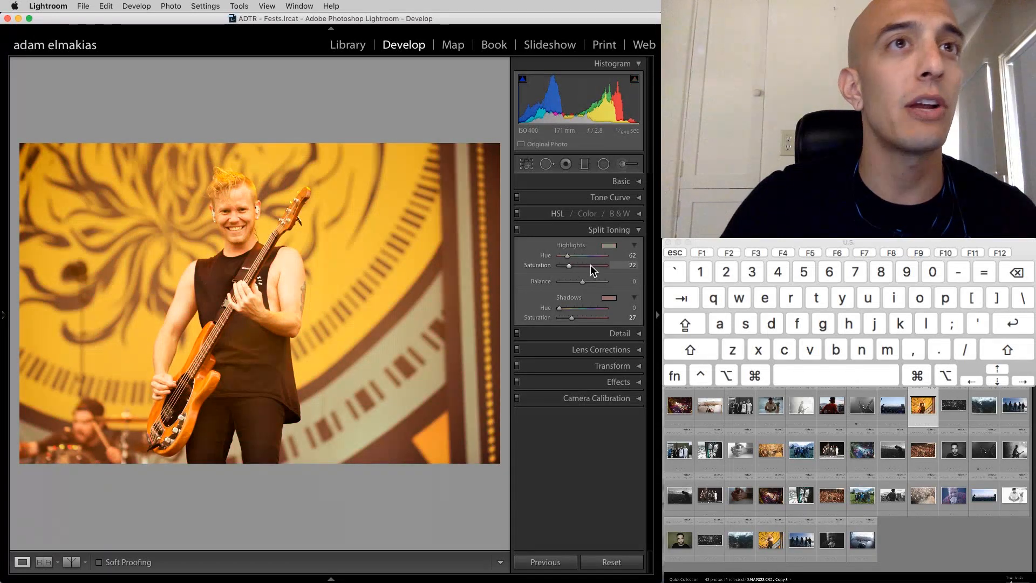
left_click(591, 265)
left_click(596, 256)
left_click(573, 265)
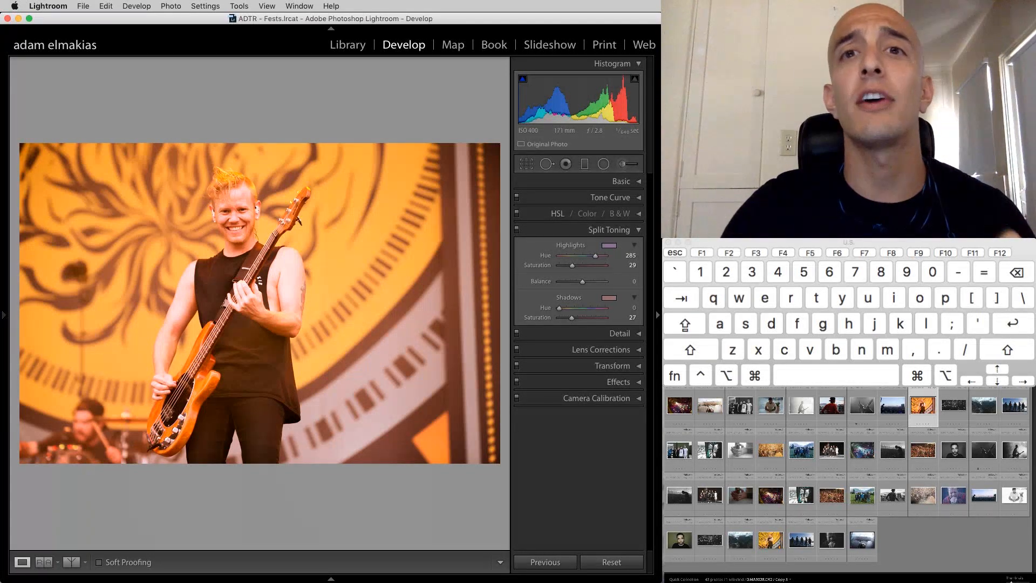
- Reset all develop settings of the bassist photo and set its Sharpening Amount to 98
left_click(612, 563)
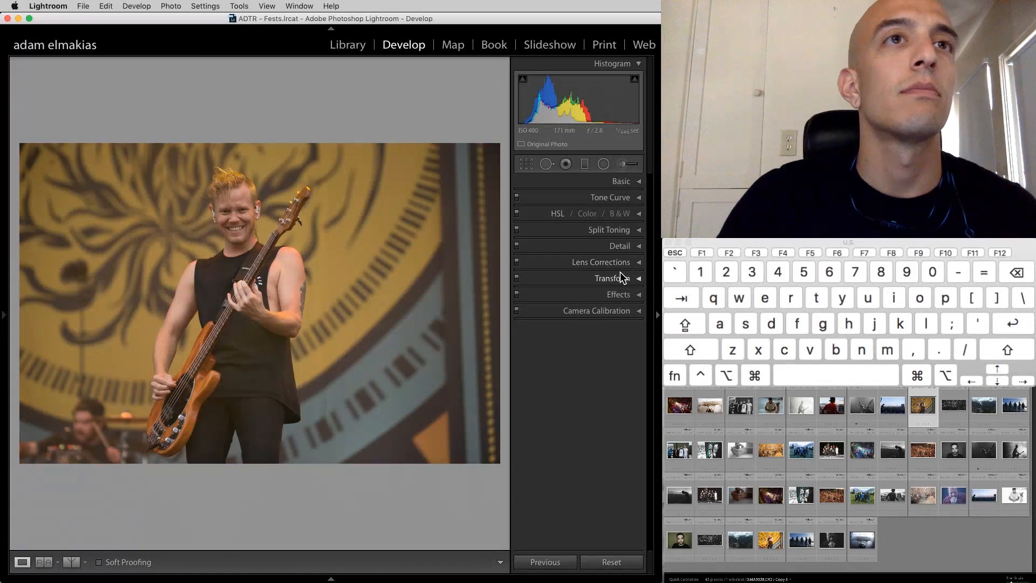
left_click(626, 248)
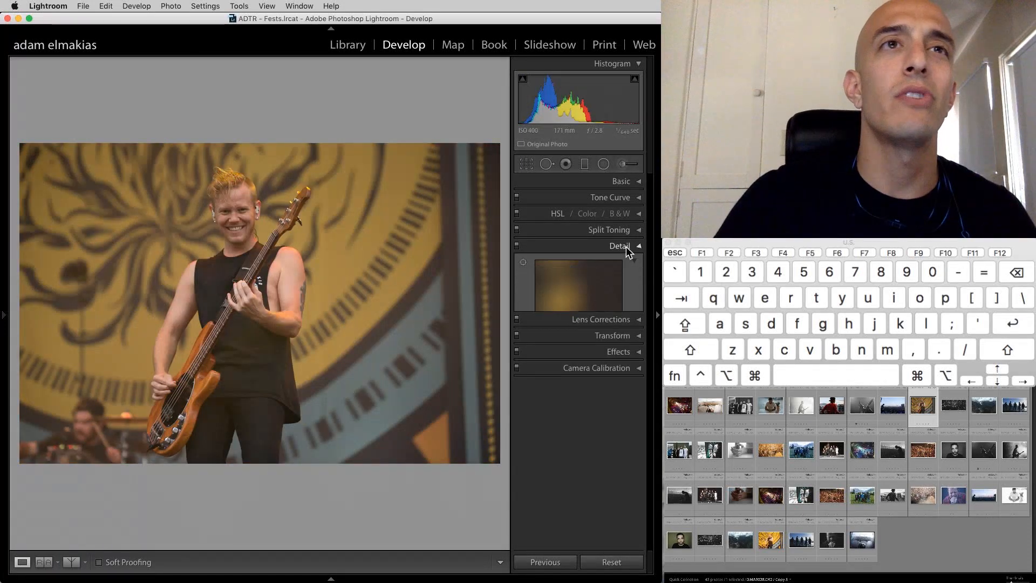
left_click(589, 308)
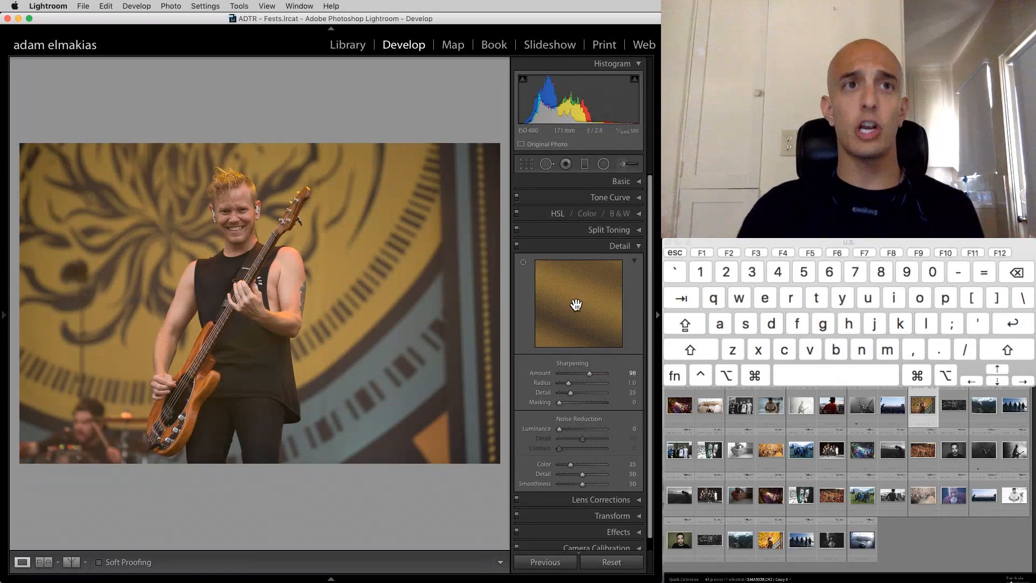
- Zoom the Detail preview in and out and target it on the bassist's face
left_click(576, 303)
left_click(589, 302)
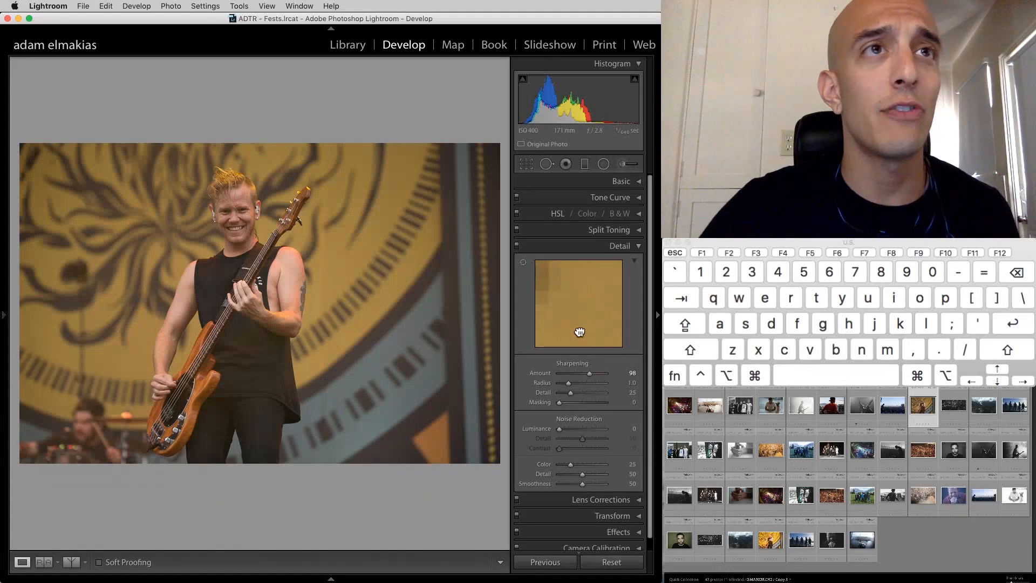
left_click(523, 263)
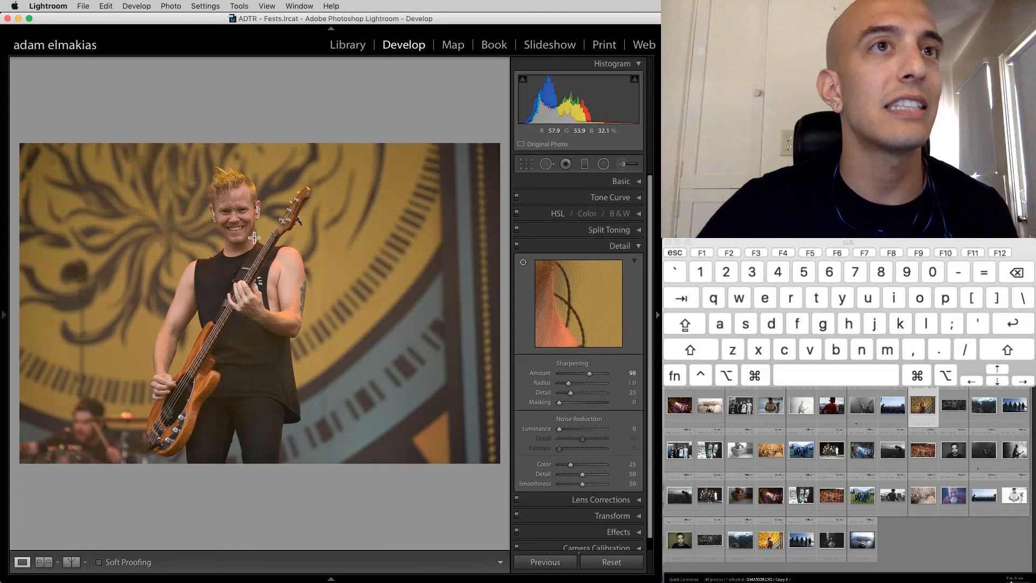
left_click(243, 220)
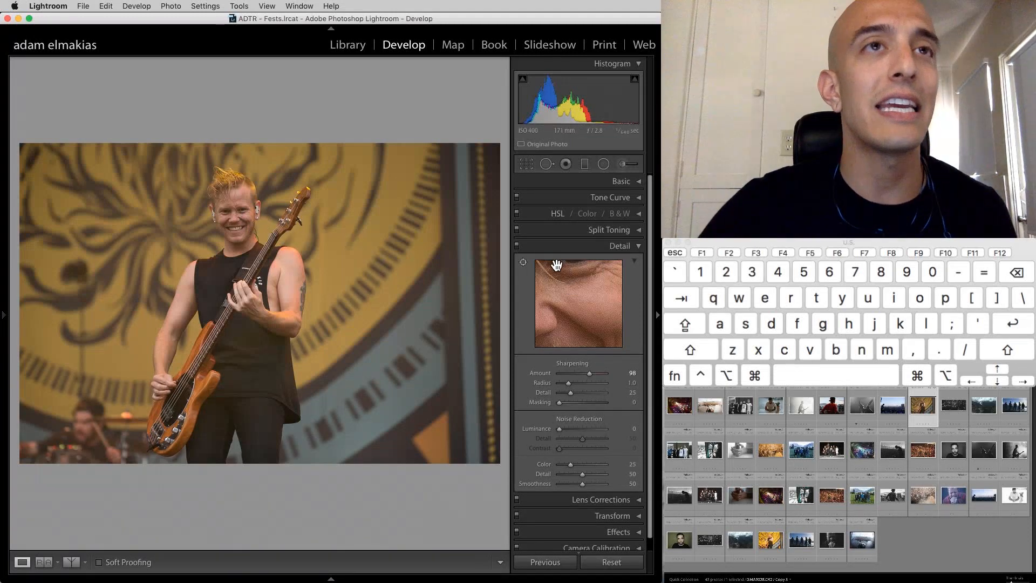
- Compare Sharpening Amounts of 0 and 102 around the bassist's nose and eye in the Detail preview
left_click_drag(578, 376, 505, 374)
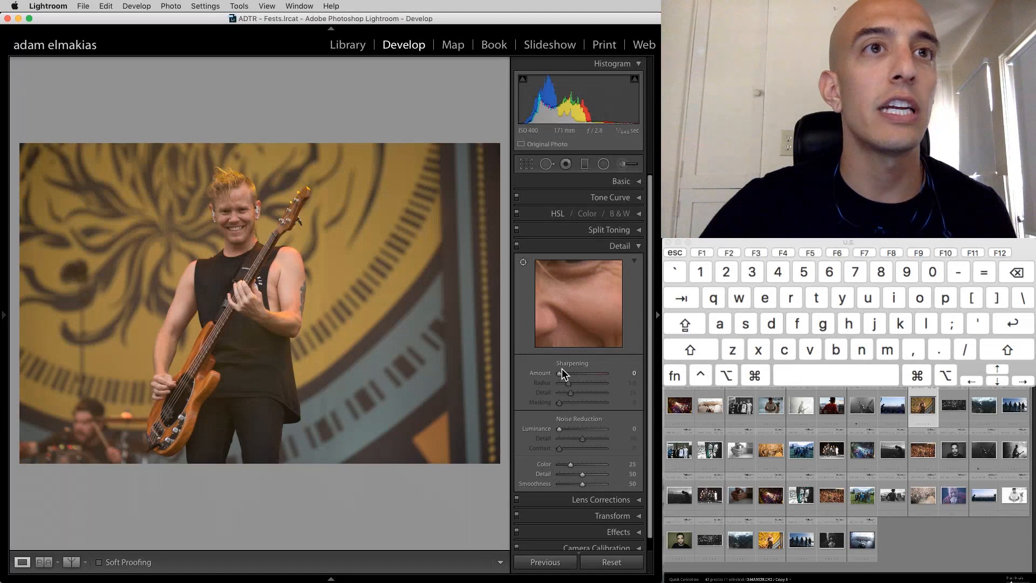
left_click_drag(562, 371, 590, 373)
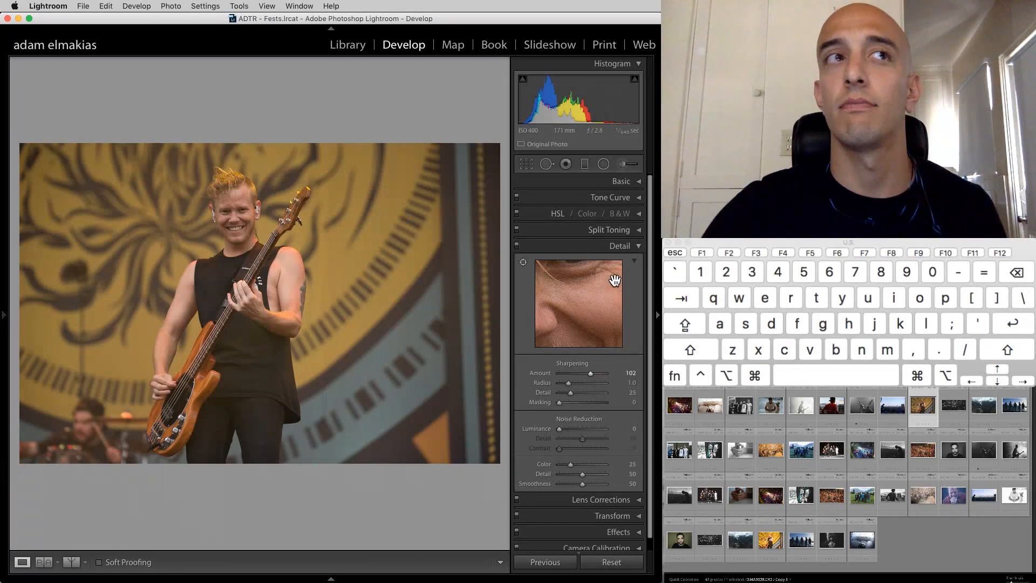
left_click_drag(596, 303, 584, 328)
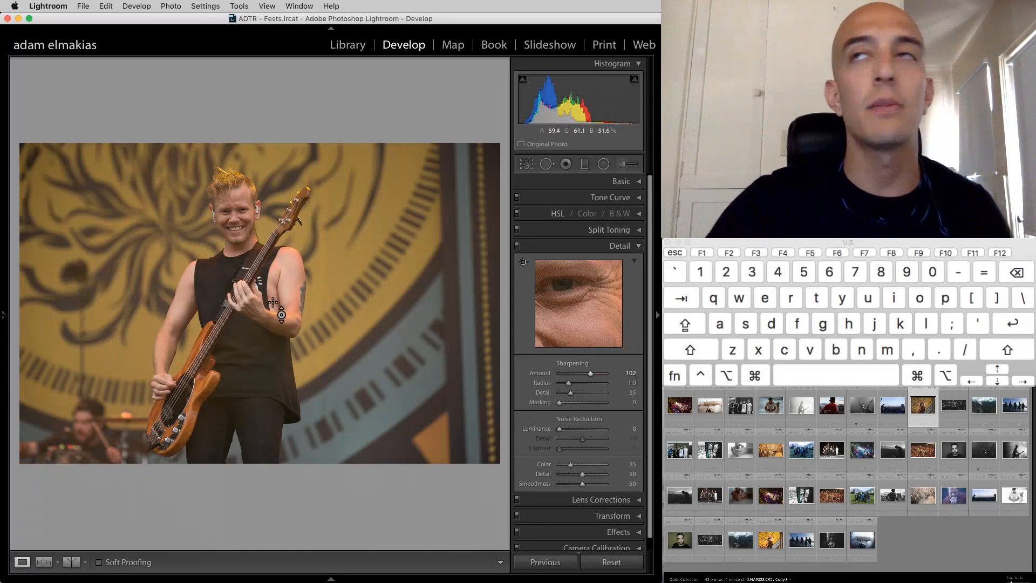
left_click(227, 244)
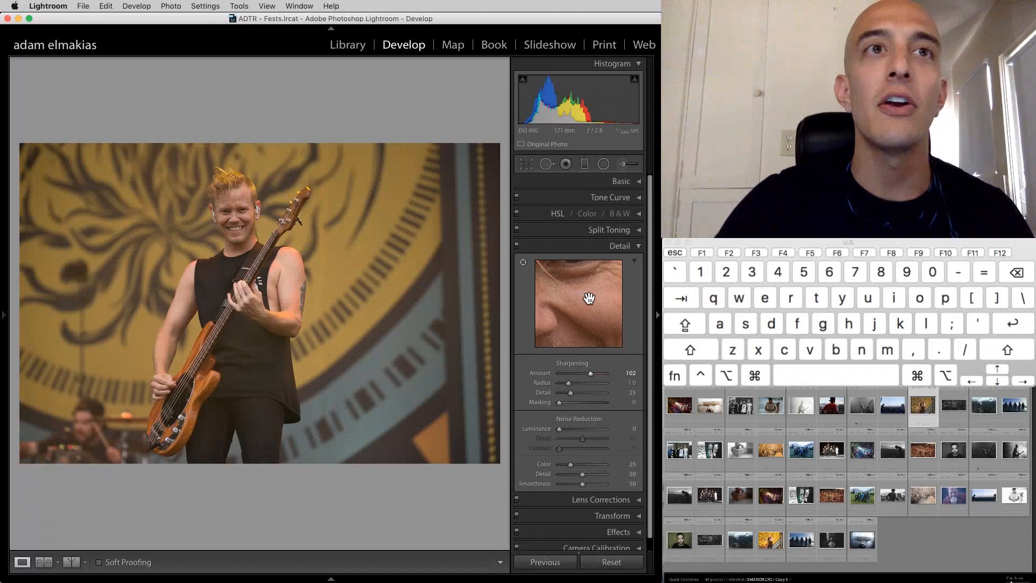
mouse_move(588, 298)
left_mouse_down()
mouse_move(589, 329)
mouse_move(583, 296)
left_mouse_up()
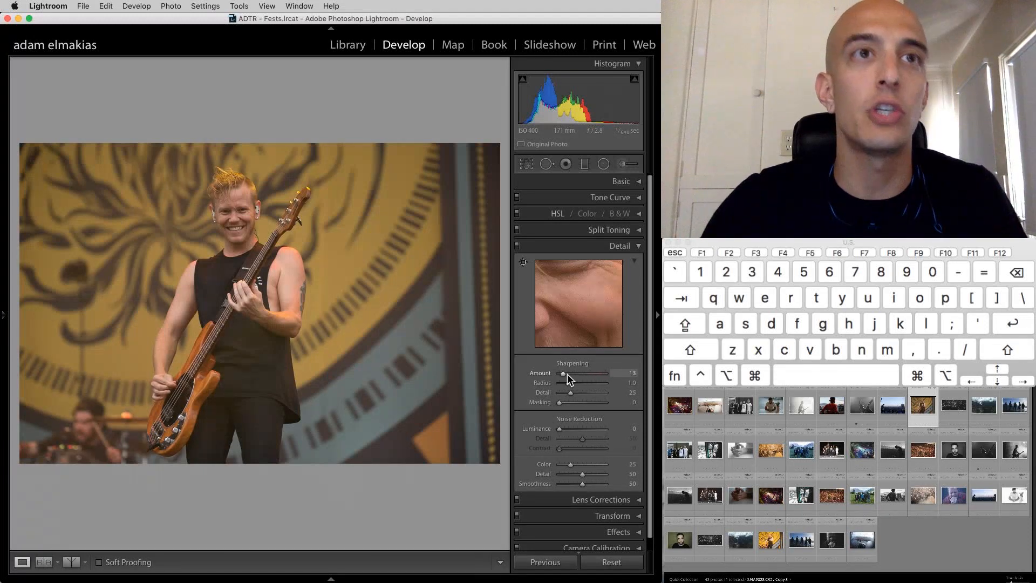
- Set the Sharpening Amount to 14 and the Radius to 2.2, checking the affected edges in the grayscale preview
left_click_drag(567, 374, 579, 370)
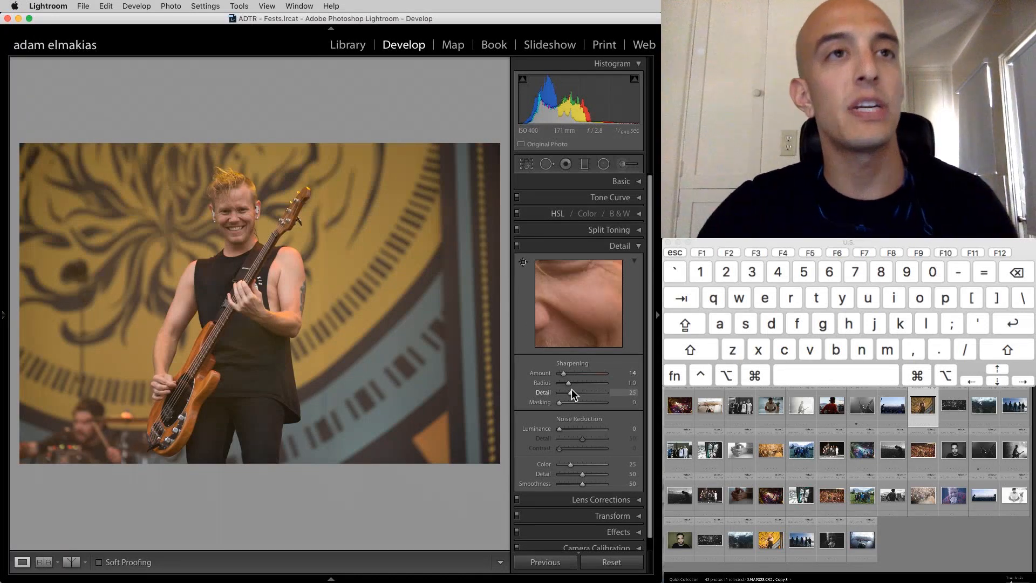
key("alt")
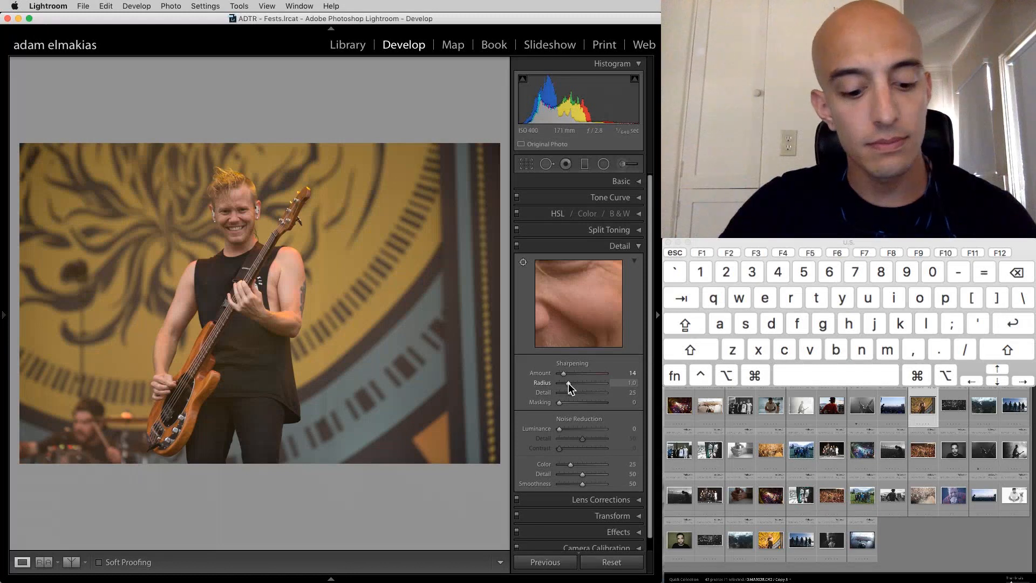
key("alt")
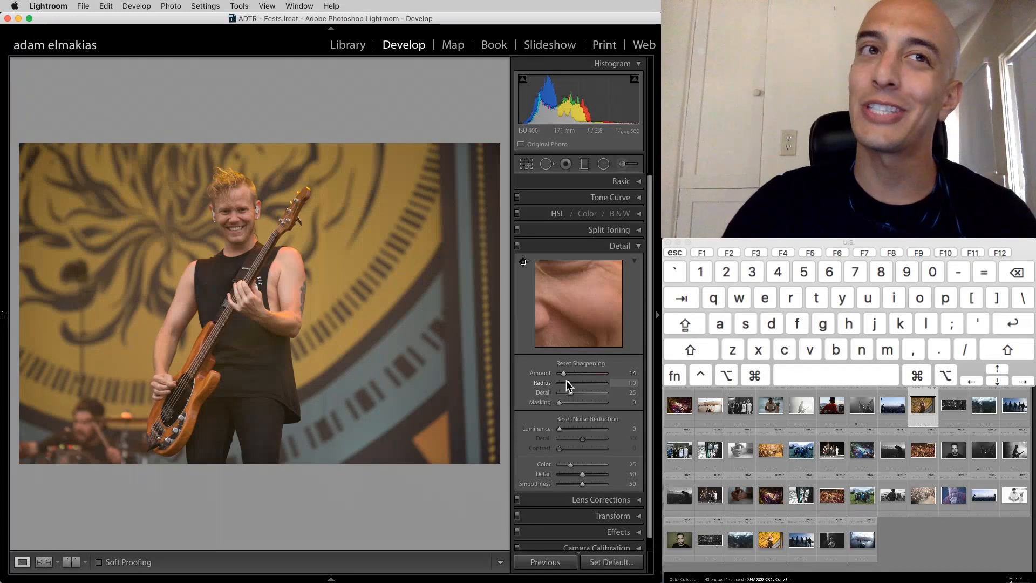
left_click_drag(568, 383, 574, 383)
key("alt")
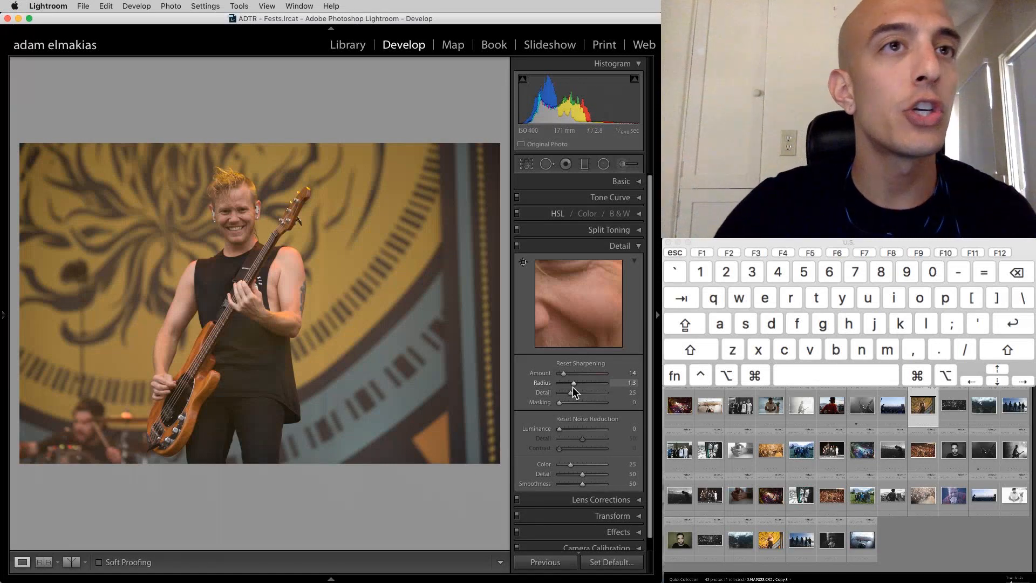
key("alt")
left_click_drag(575, 383, 594, 385)
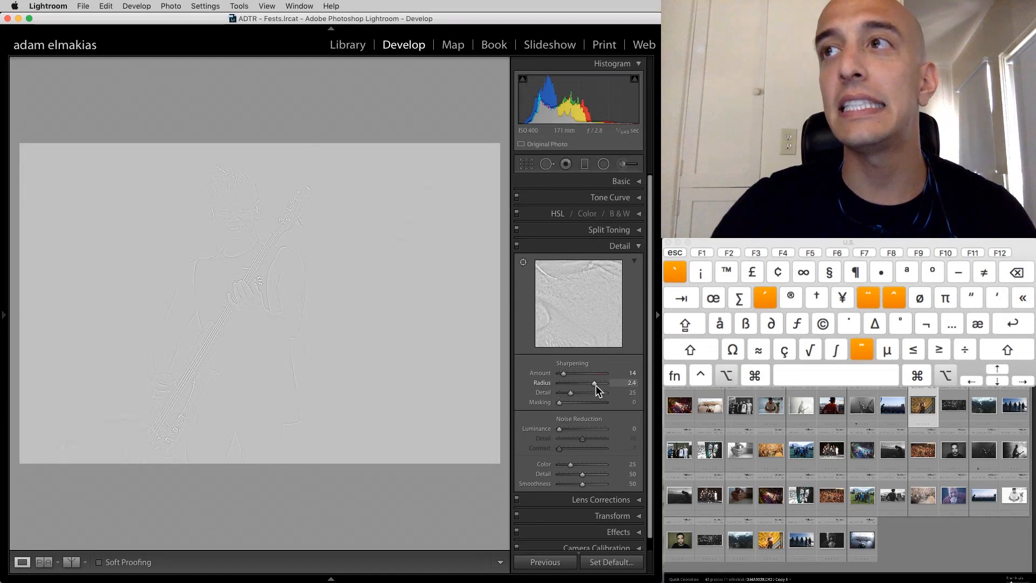
left_click_drag(596, 385, 591, 384)
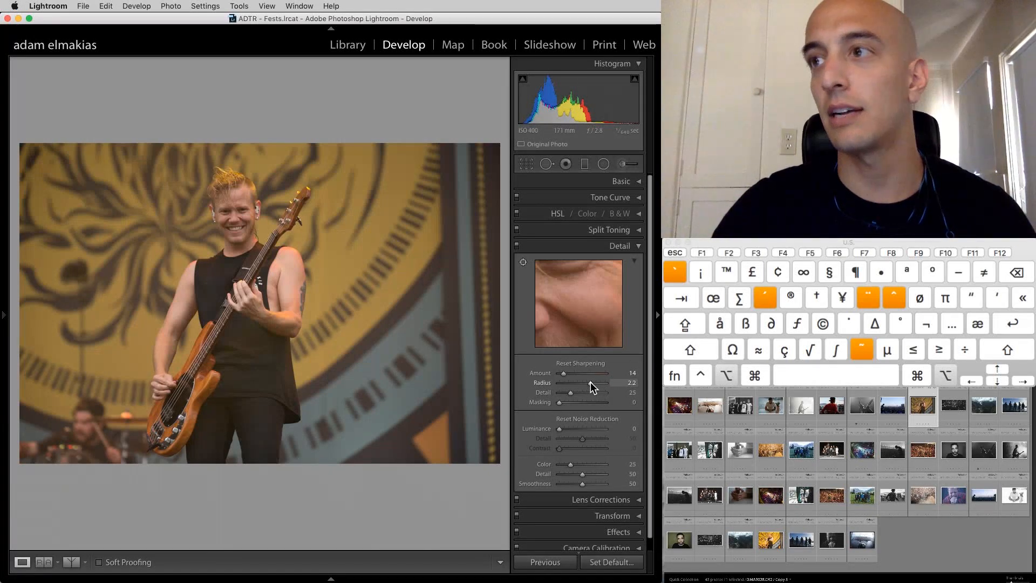
key("super+Tab")
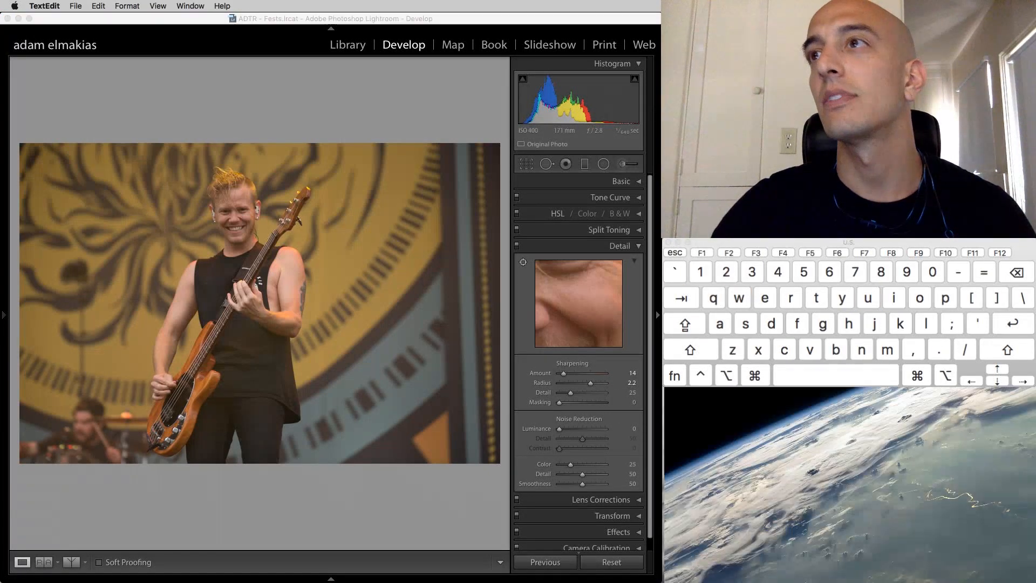
key("alt")
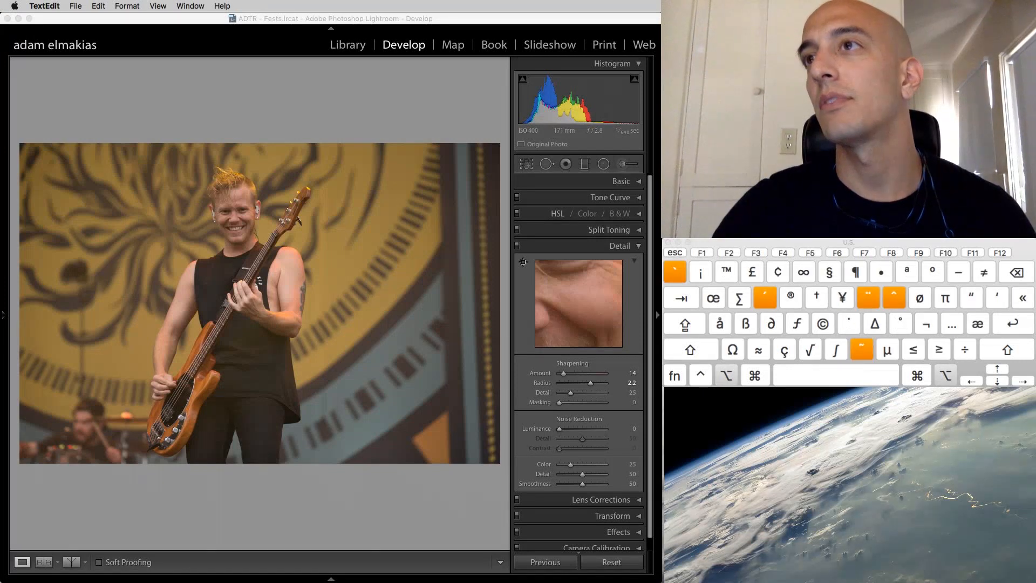
key("alt")
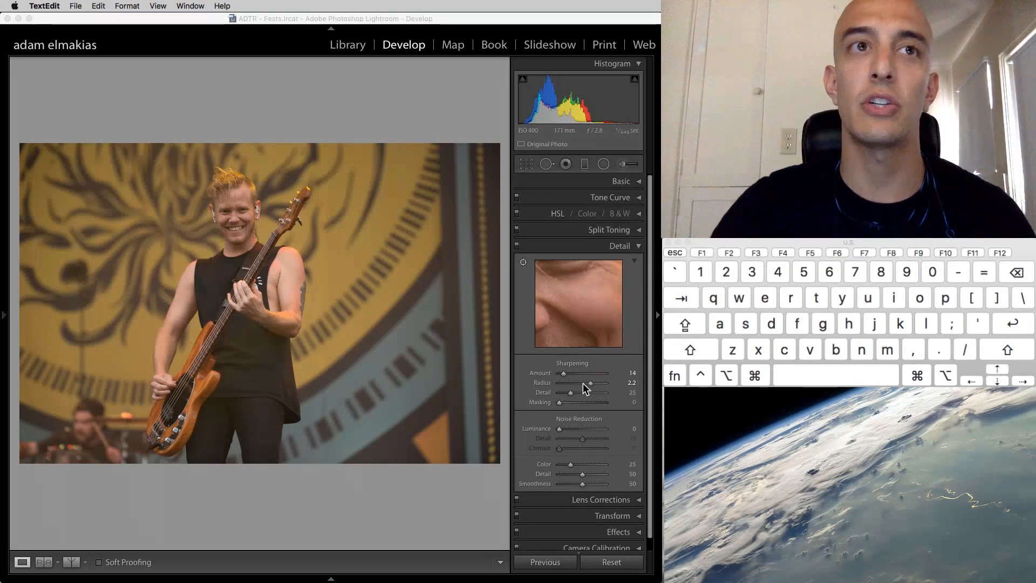
key("alt")
key("alt")
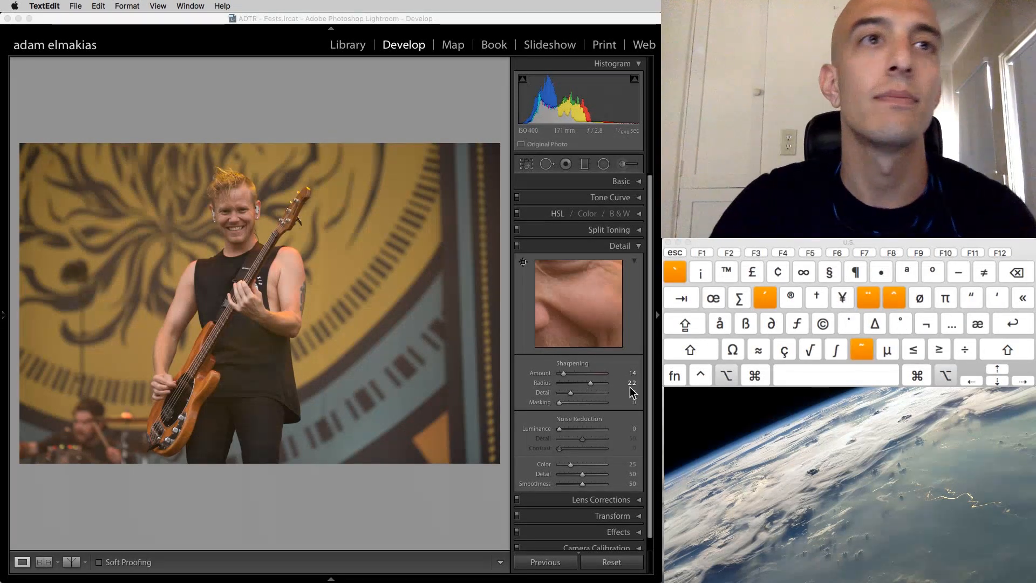
- Reset all develop settings of the bassist photo and raise its Sharpening Amount to 97
left_click(598, 561)
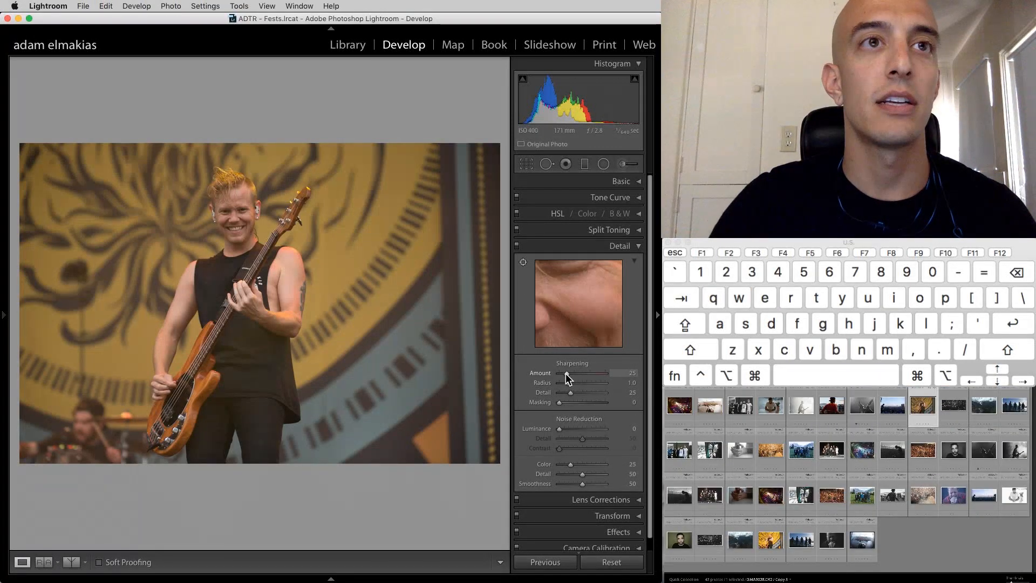
left_click_drag(566, 373, 468, 371)
left_click_drag(559, 373, 589, 371)
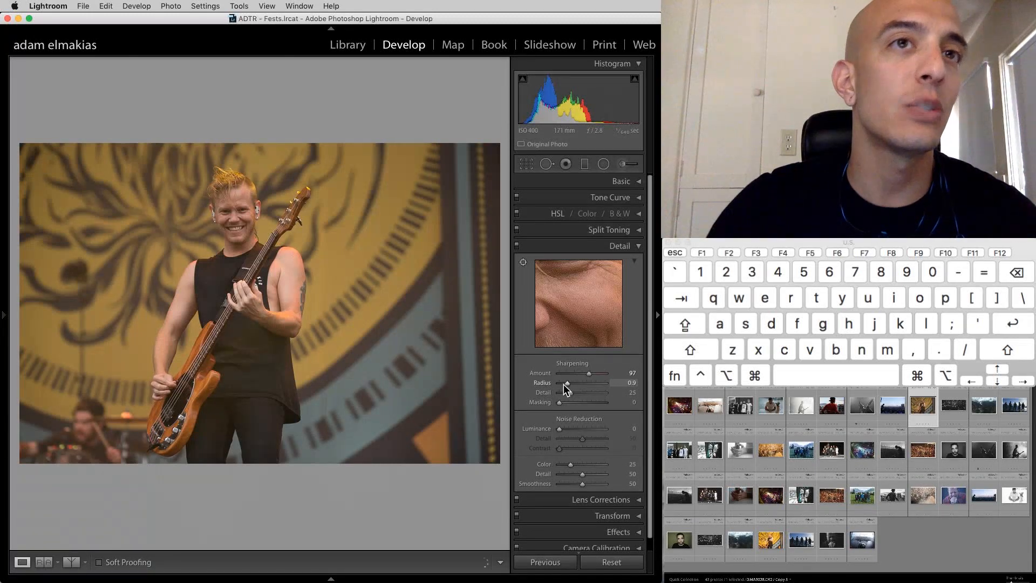
- Move the Detail preview to the bassist's ear, set the Sharpening Amount to 127 and compare Radius values up to 2.5
mouse_move(572, 384)
left_mouse_down()
mouse_move(594, 360)
mouse_move(589, 385)
mouse_move(601, 382)
mouse_move(597, 374)
mouse_move(588, 383)
left_mouse_up()
left_click_drag(561, 323, 581, 311)
left_click_drag(587, 382, 561, 385)
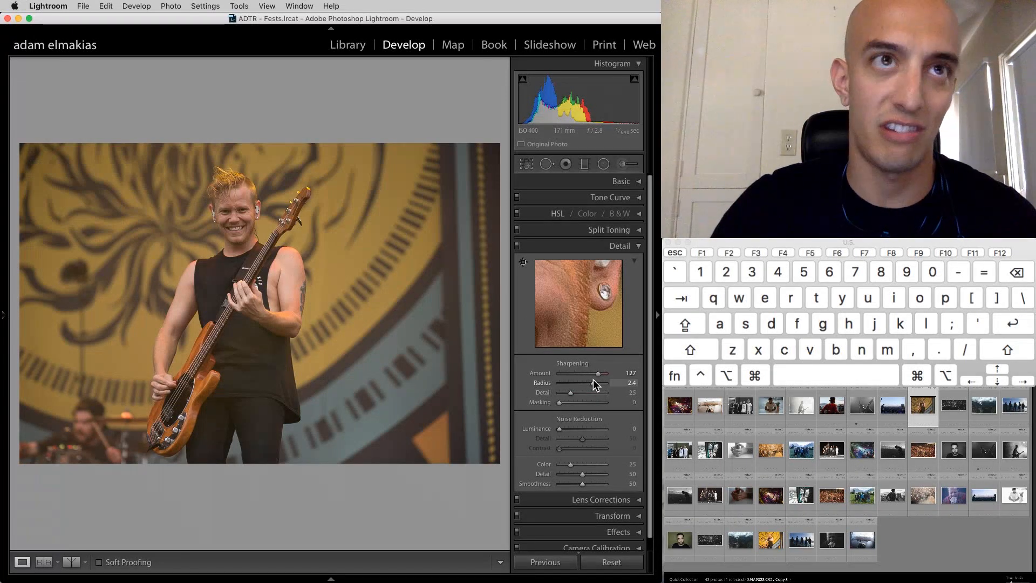
left_click_drag(580, 385, 561, 383)
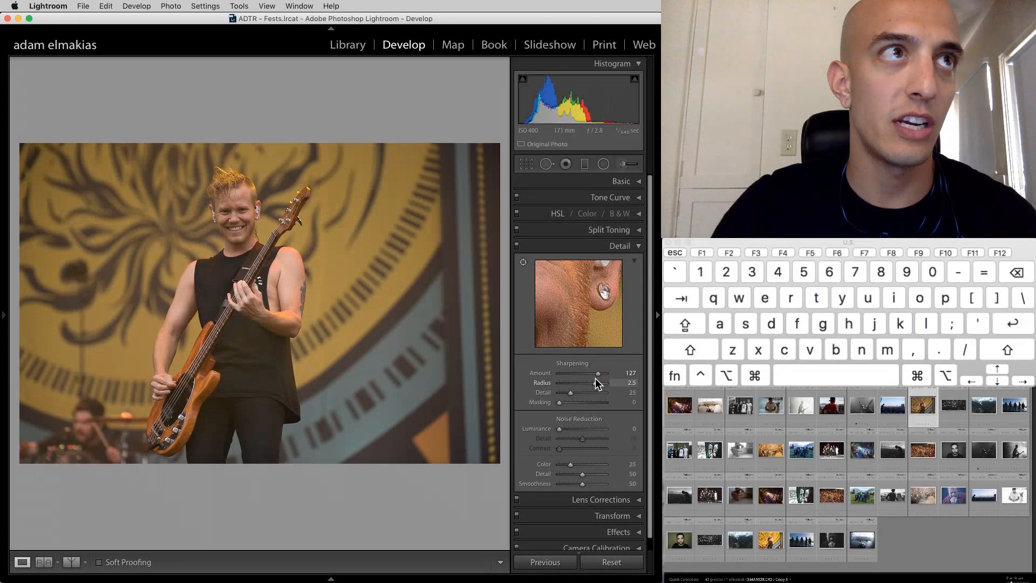
- Zoom in on the bassist's face and try a Sharpening Radius of 2.1 with the grayscale edge preview
left_click(248, 211)
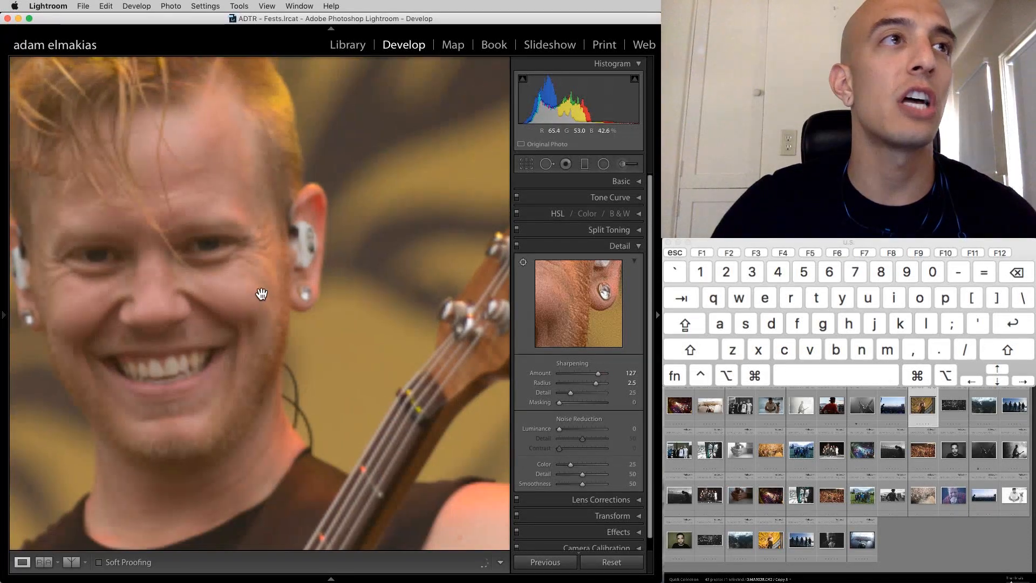
left_click_drag(569, 383, 607, 383)
left_click(561, 382)
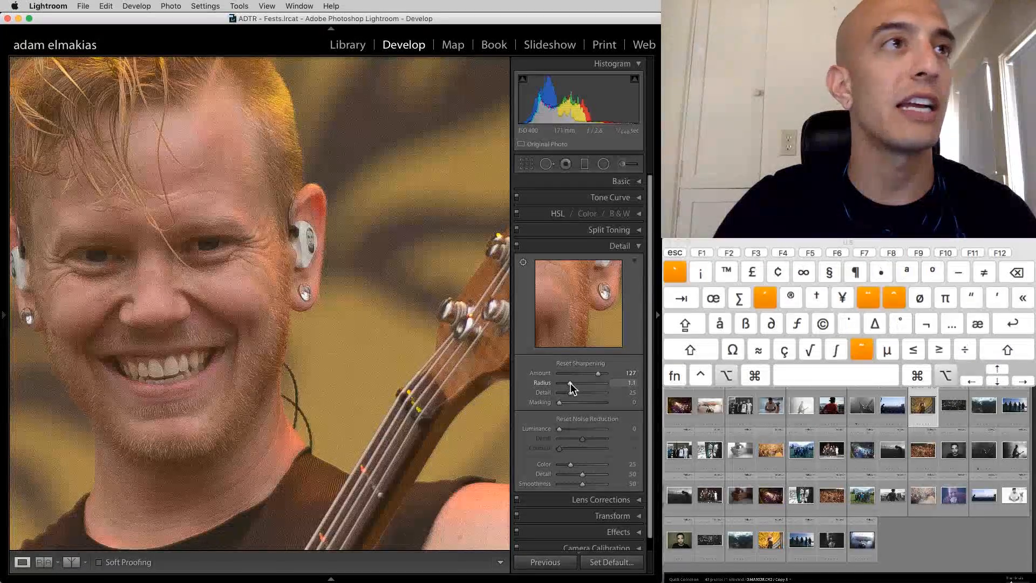
left_click_drag(571, 383, 588, 381)
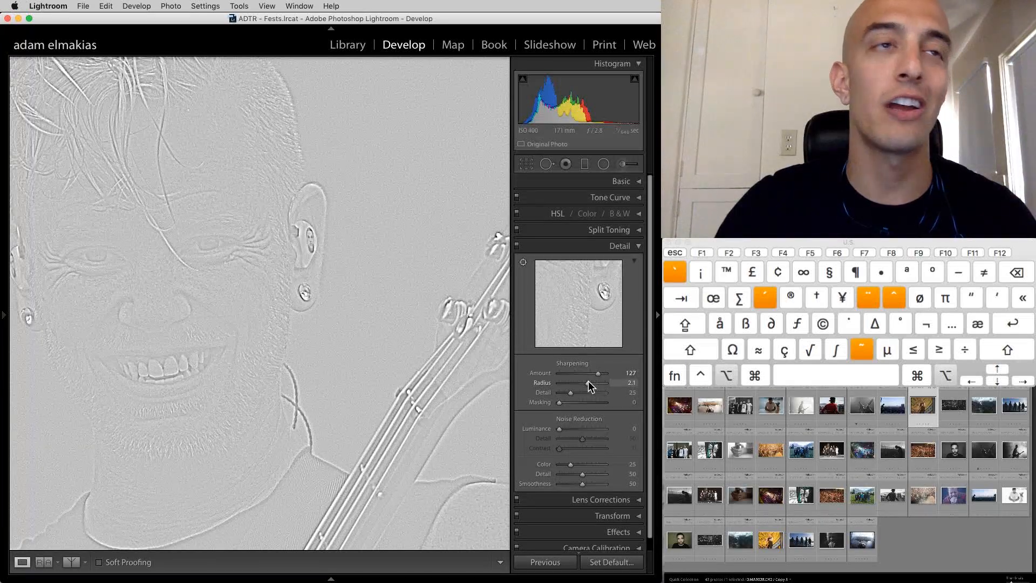
left_click_drag(588, 381, 589, 381)
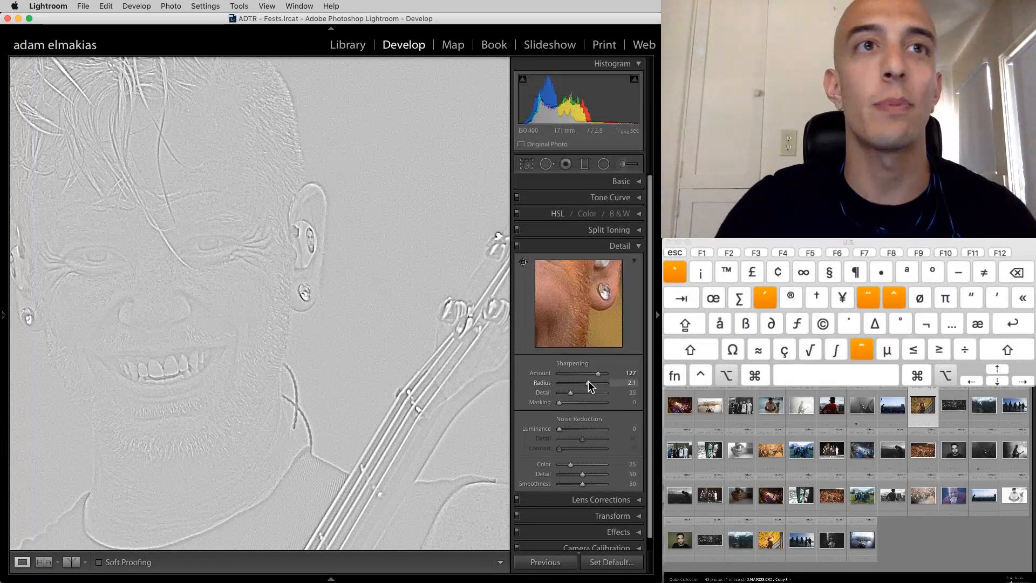
- Set the Sharpening Amount to 52 and the Radius to 0.8, and inspect the bassist's hand, shirt and trousers up close
left_click(574, 373)
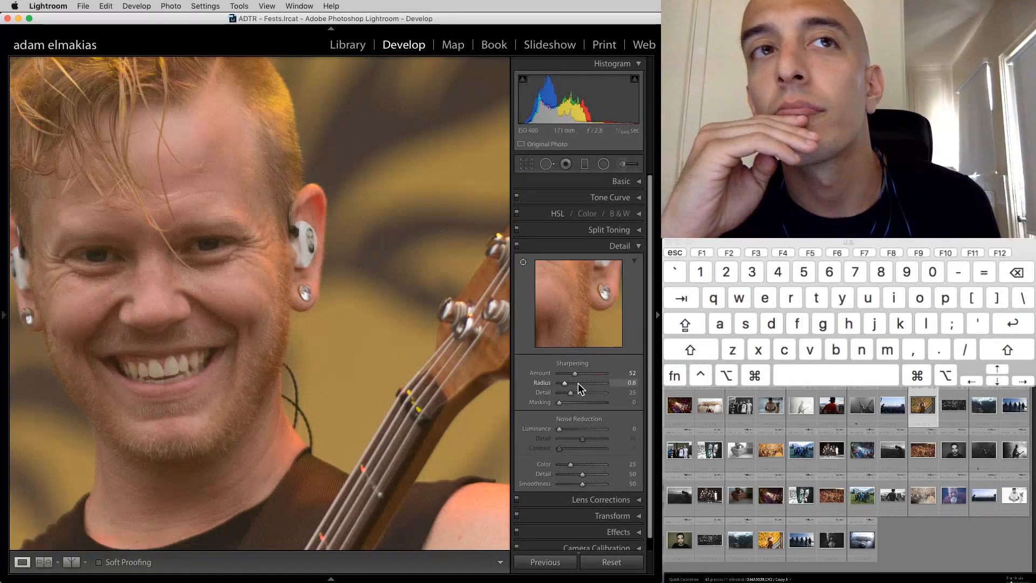
left_click_drag(263, 417, 374, 20)
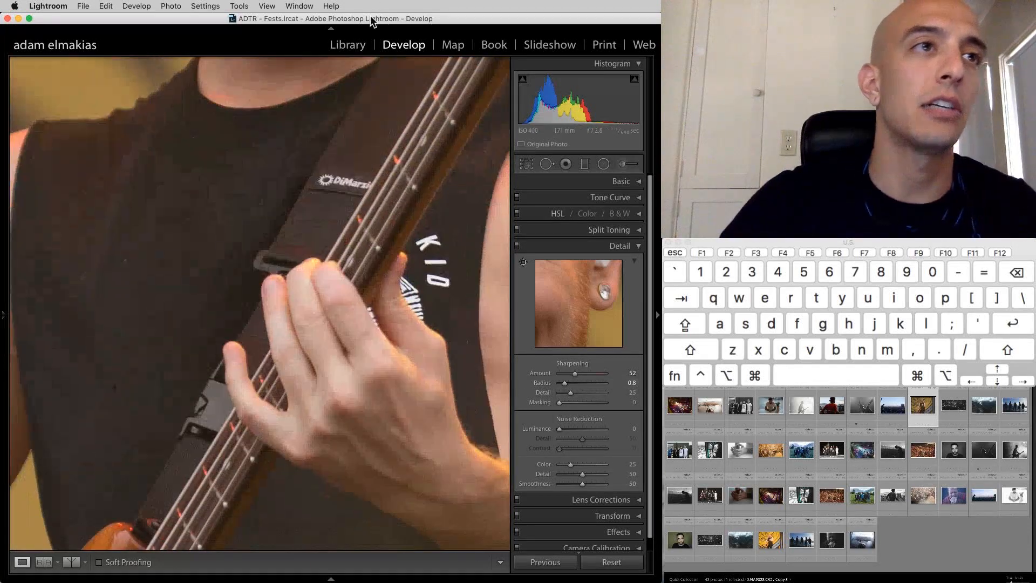
left_click_drag(338, 336, 297, 95)
left_click_drag(290, 350, 354, 109)
left_click_drag(368, 254, 354, 99)
left_click_drag(307, 345, 127, 22)
left_click_drag(293, 456, 291, 342)
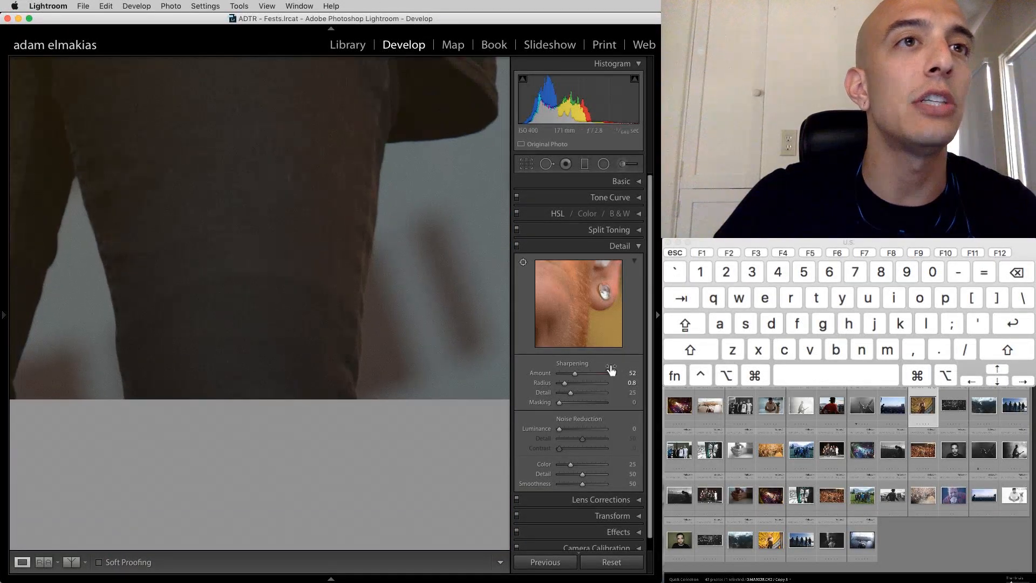
- Raise the Sharpening Amount to 134 and check it on the whole photo and on the bassist's trousers
left_click_drag(581, 373, 600, 372)
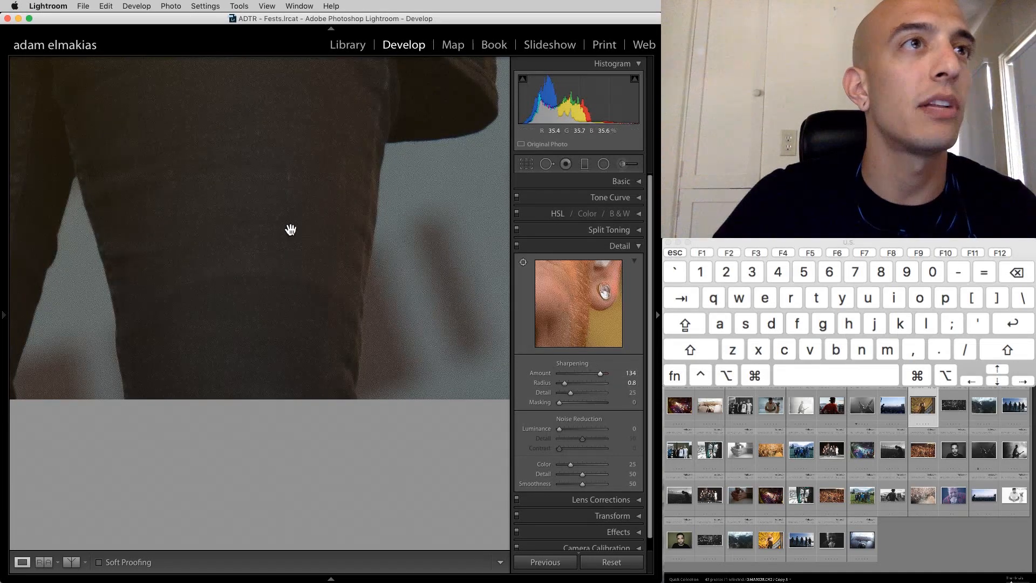
left_click(297, 233)
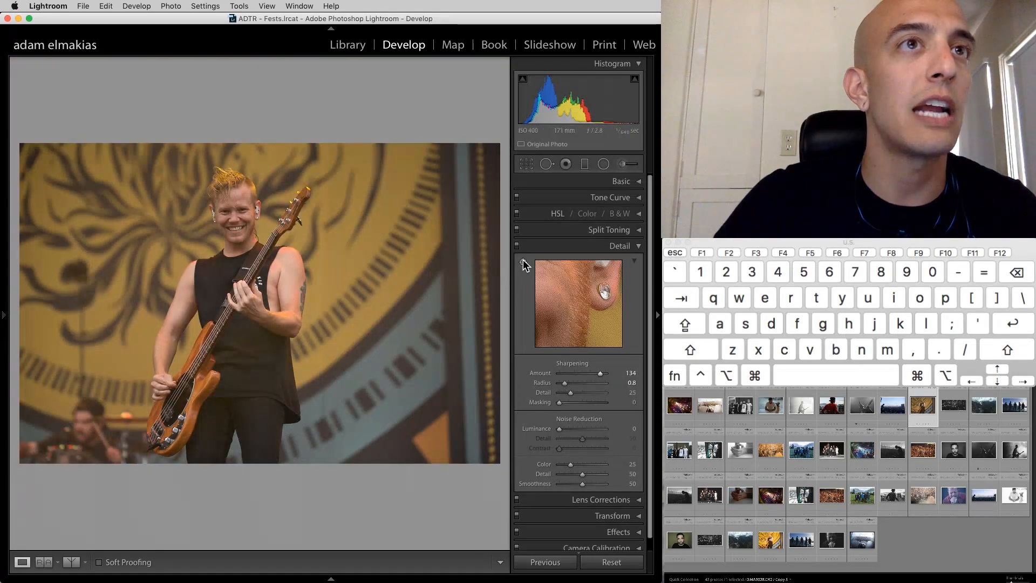
left_click(289, 430)
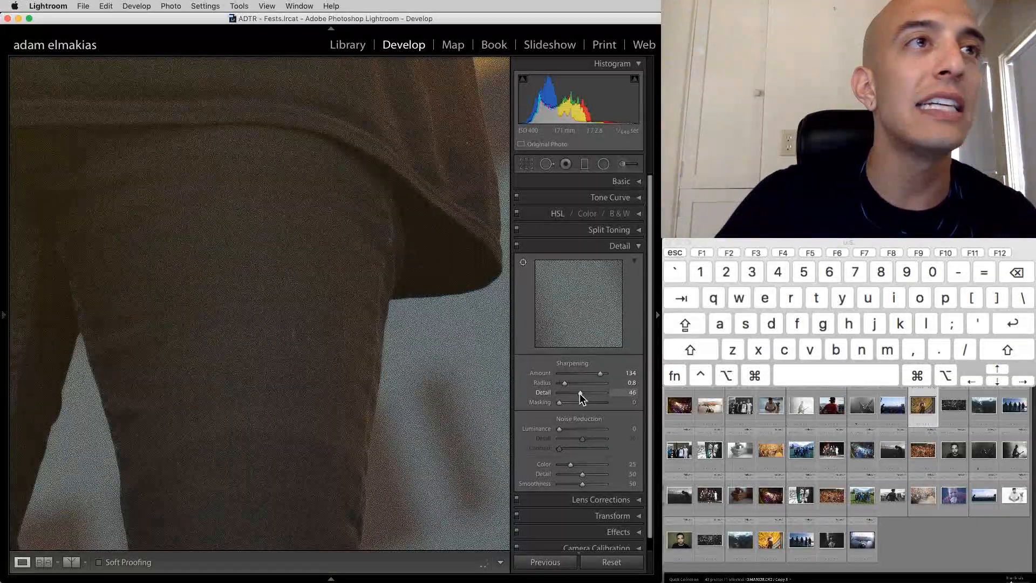
- Try a Sharpening Detail of 8 and raise it to 100, checking the grain on the trousers and background
left_click_drag(573, 397, 566, 401)
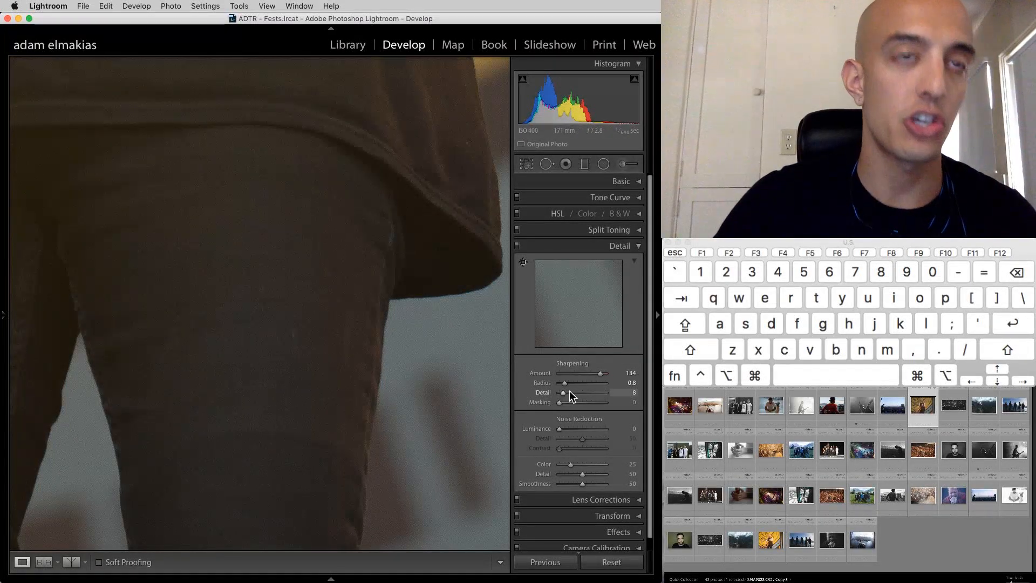
key("alt")
left_click_drag(564, 393, 645, 402)
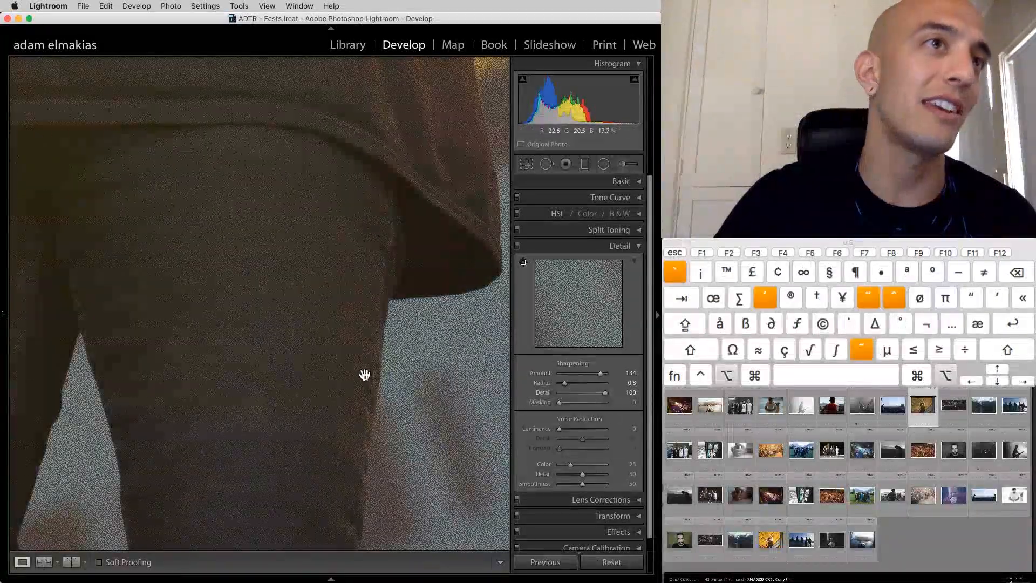
left_click_drag(593, 394, 658, 398)
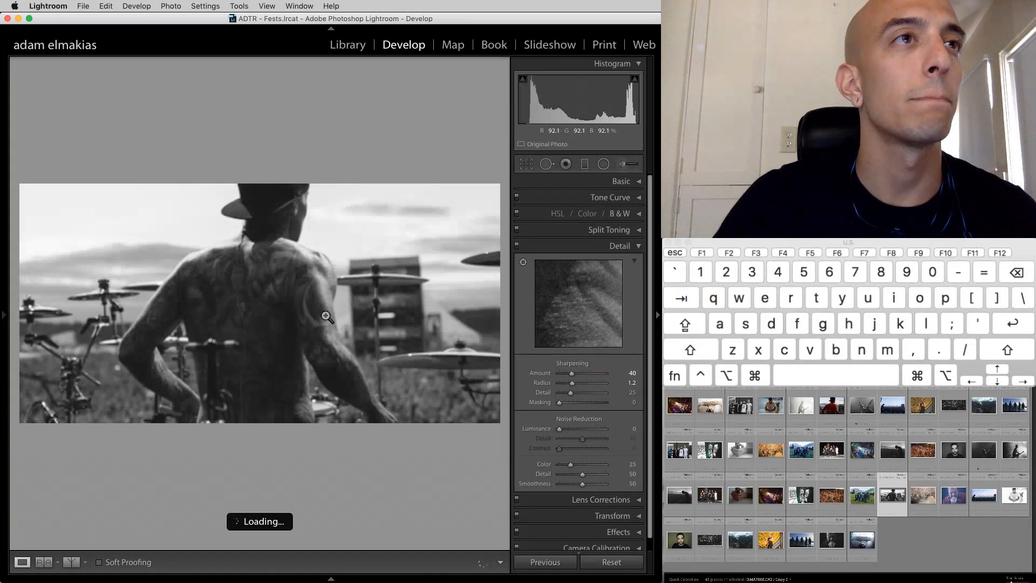
- On the black-and-white drummer photo, compare Sharpening Detail 100 on the tattooed arm, set Detail to 24 and raise the Amount to 91
left_click(345, 306)
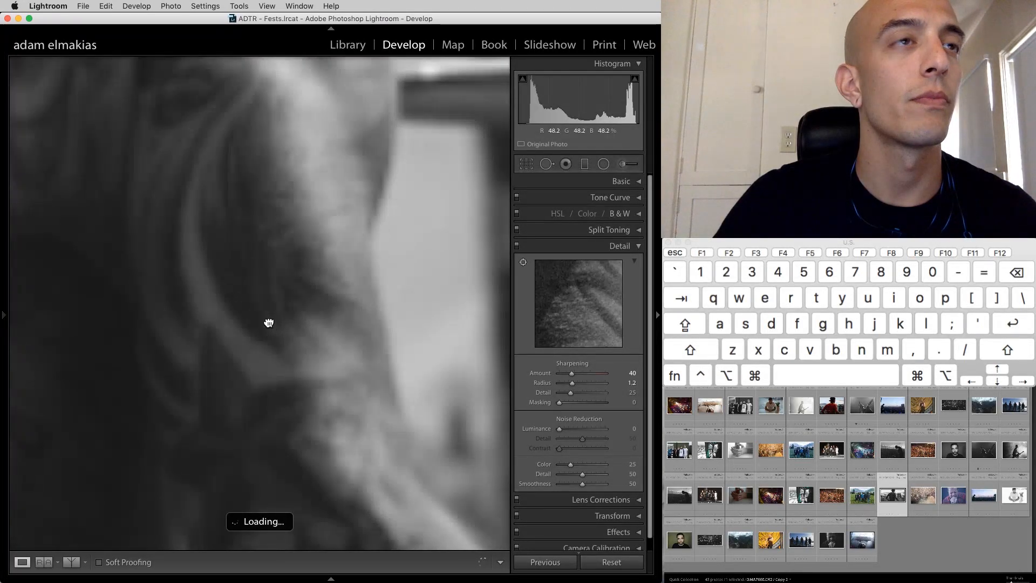
left_click_drag(269, 323, 346, 222)
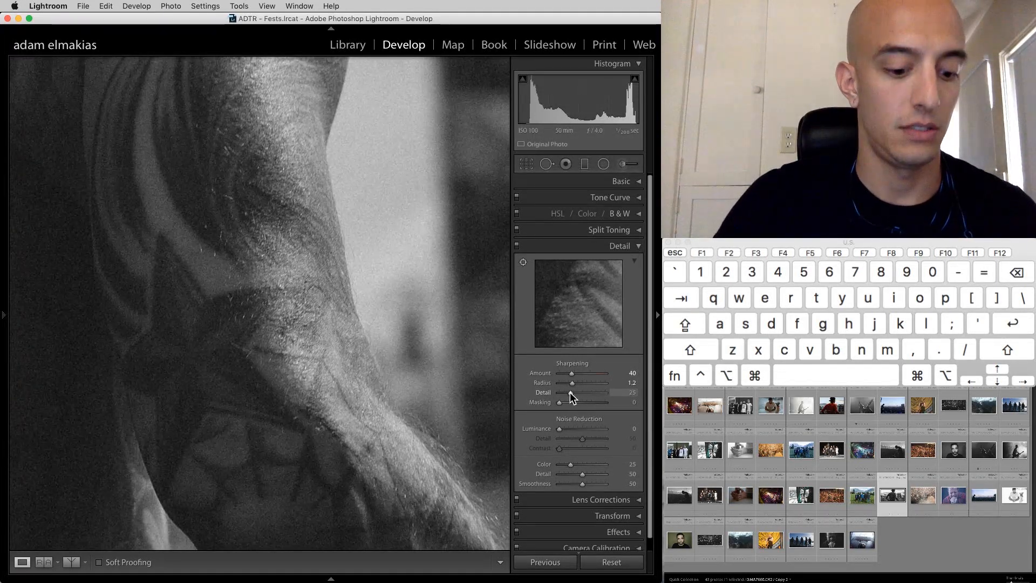
key("alt")
left_click_drag(570, 393, 565, 397)
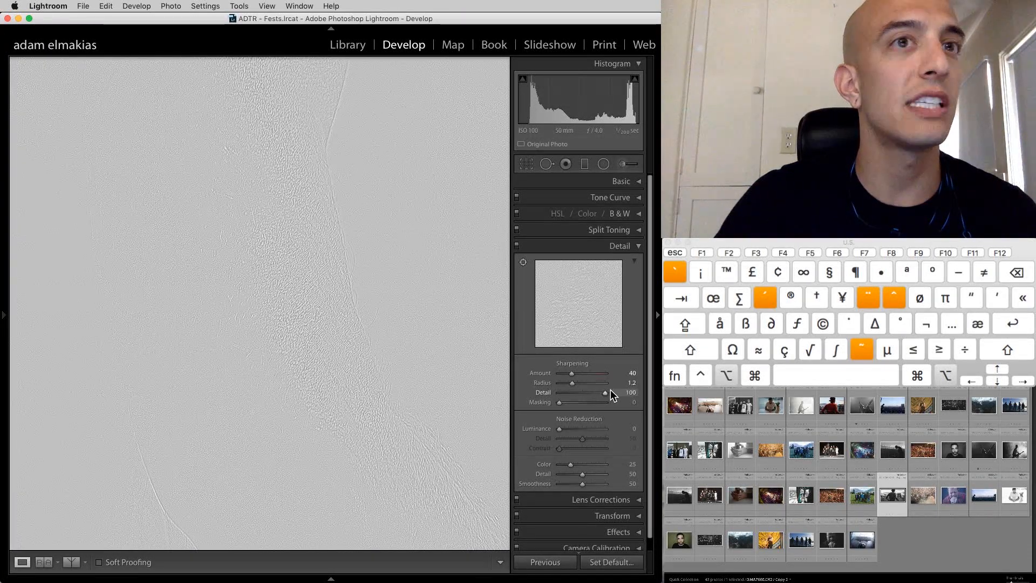
left_click_drag(593, 393, 565, 402)
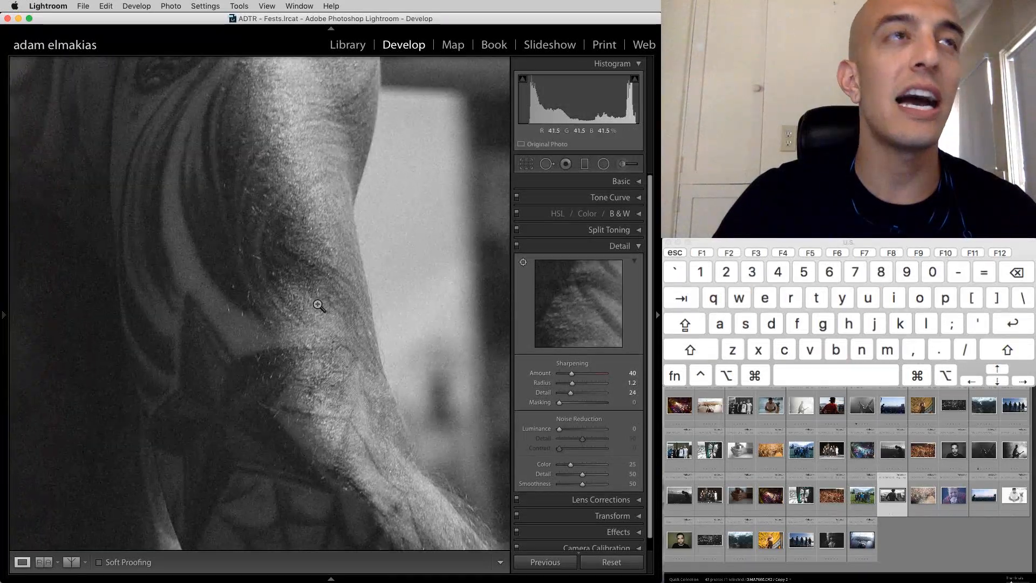
left_click(318, 303)
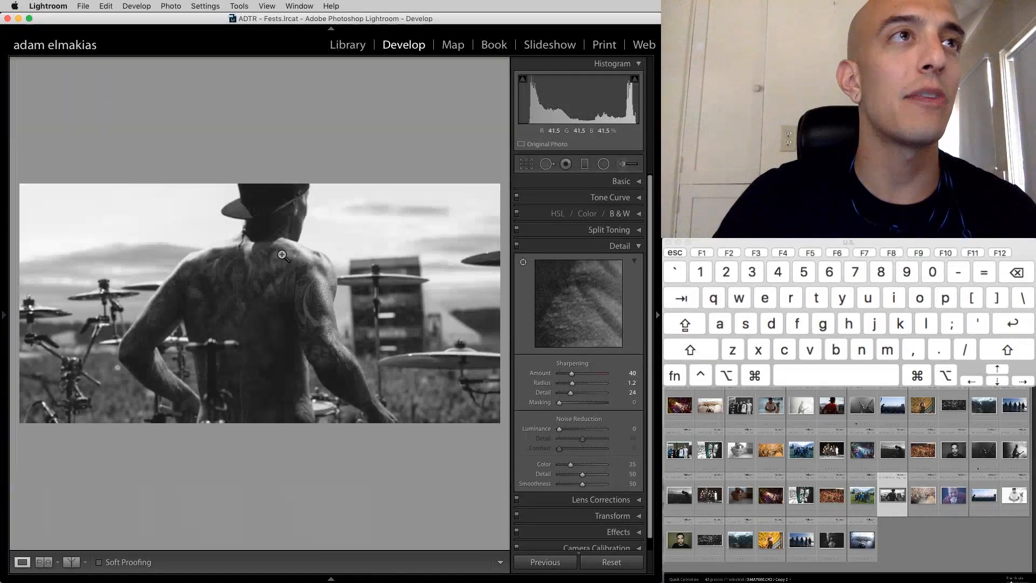
left_click(587, 373)
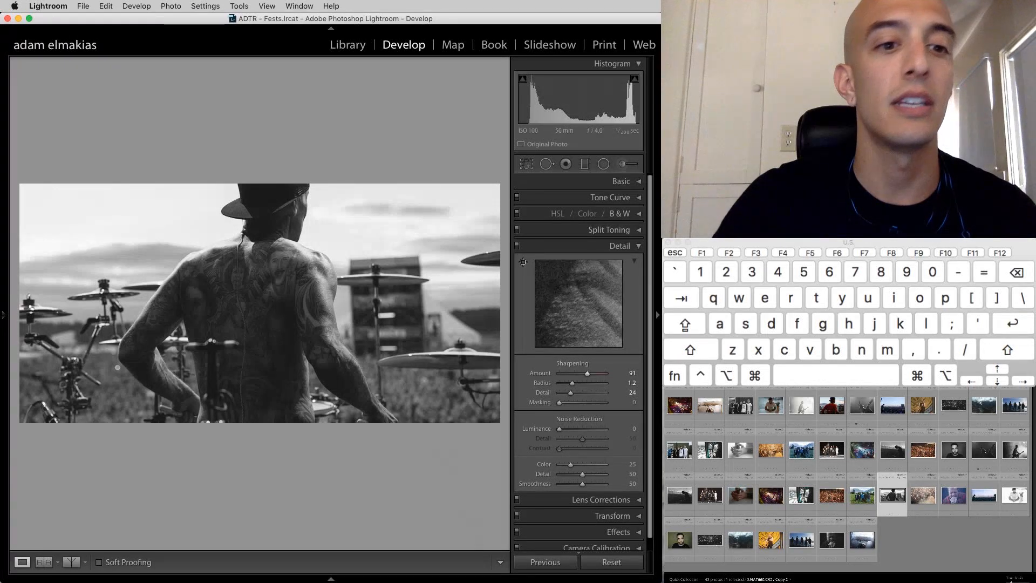
- Open the color portrait of the bearded man and zoom in on the edge of his beard against the background
left_click(953, 450)
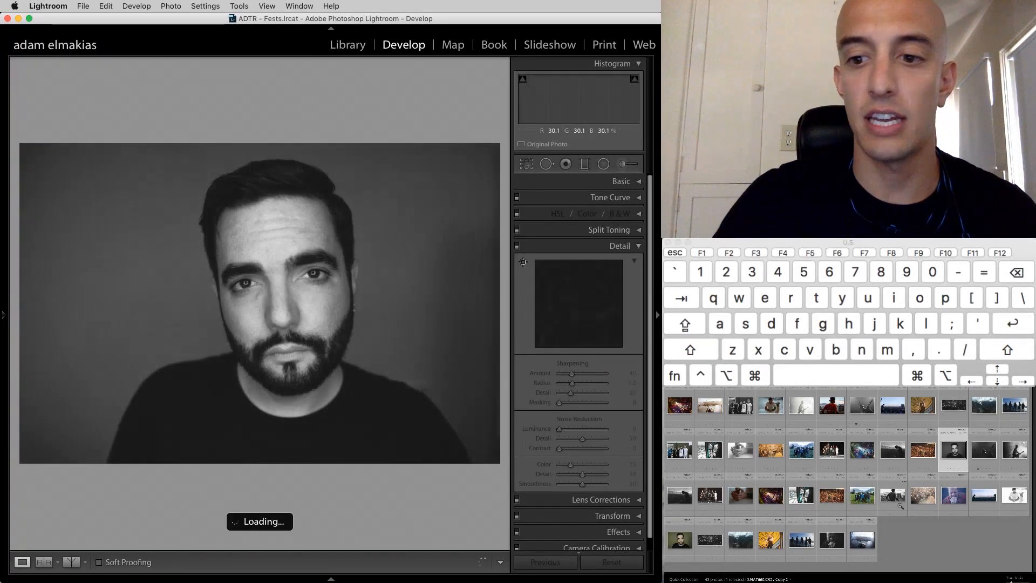
left_click(691, 548)
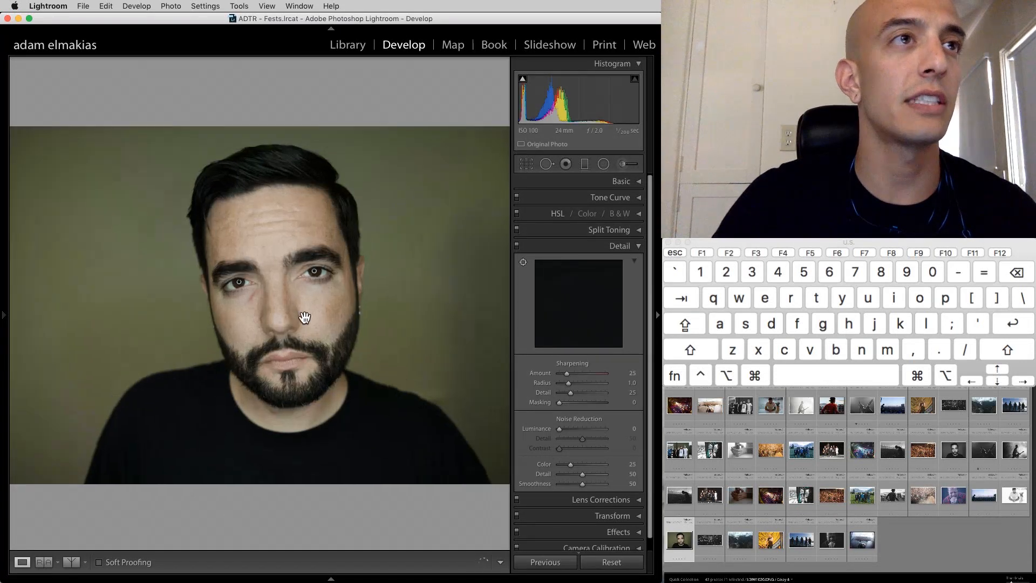
left_click(300, 318)
left_click_drag(358, 419, 213, 217)
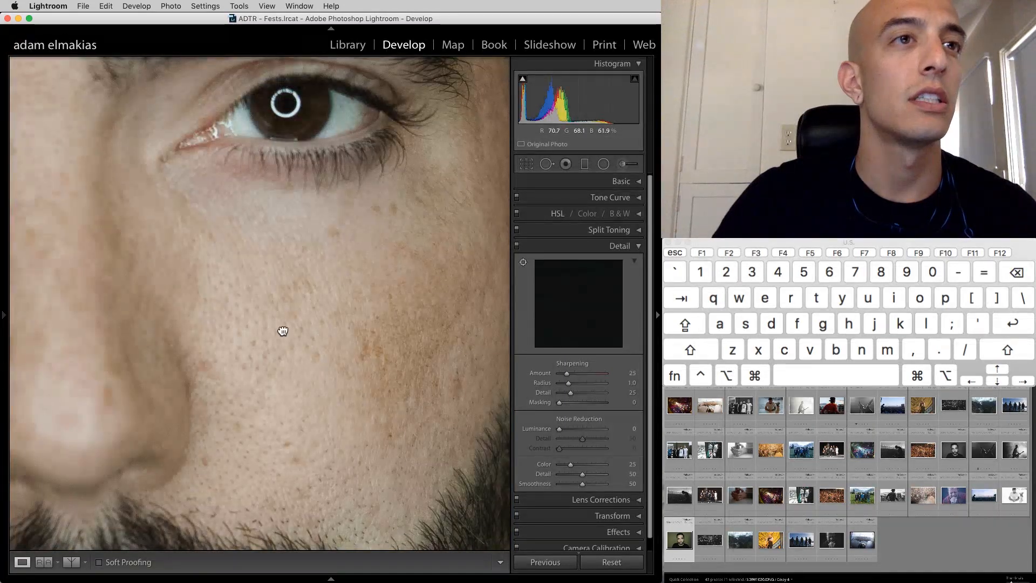
left_click_drag(282, 331, 139, 205)
left_click_drag(162, 306, 116, 289)
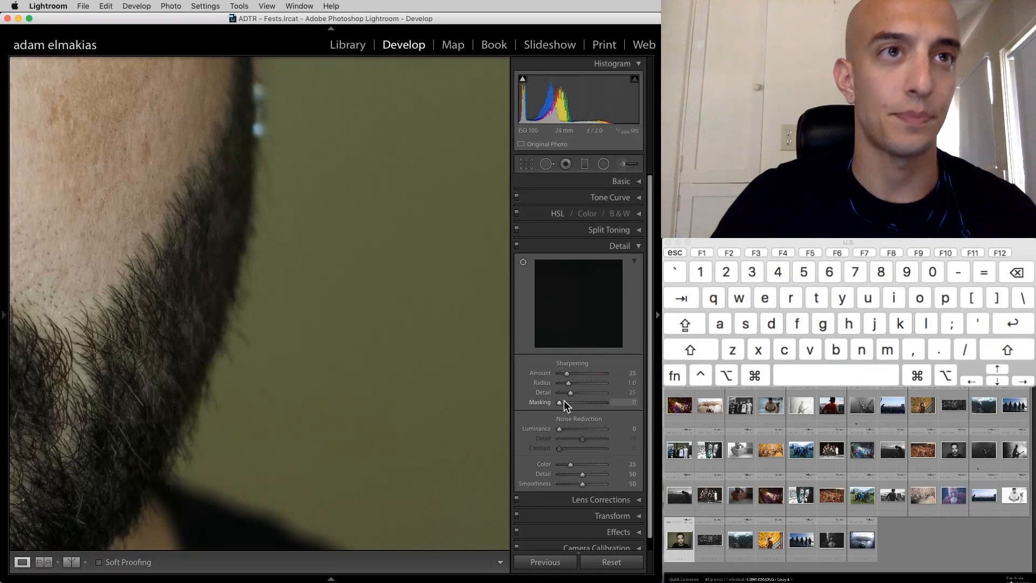
- Set the portrait's Sharpening Amount to 66 and the Masking to 84, using the black-and-white mask preview
left_click(579, 374)
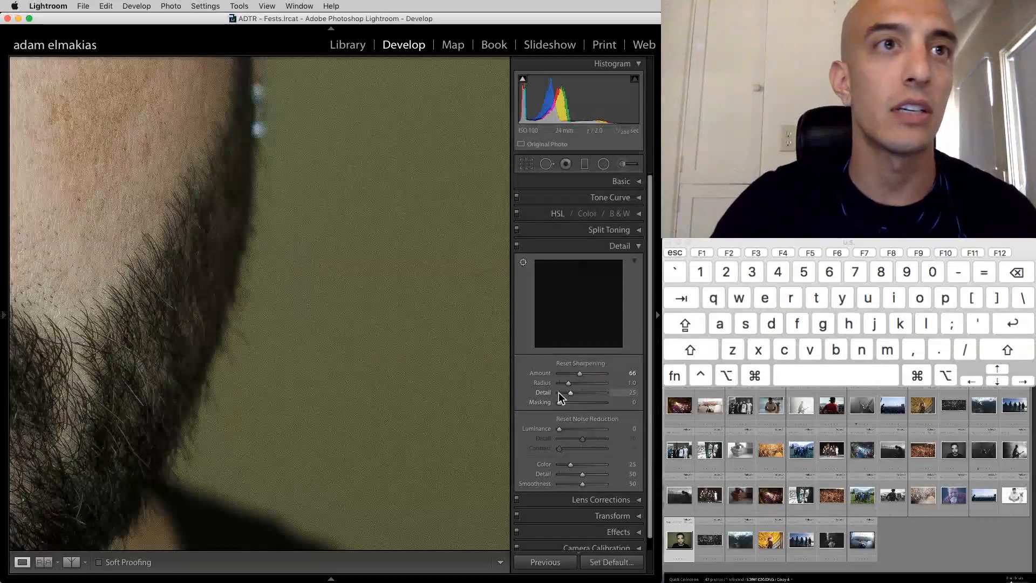
key("alt")
key("alt")
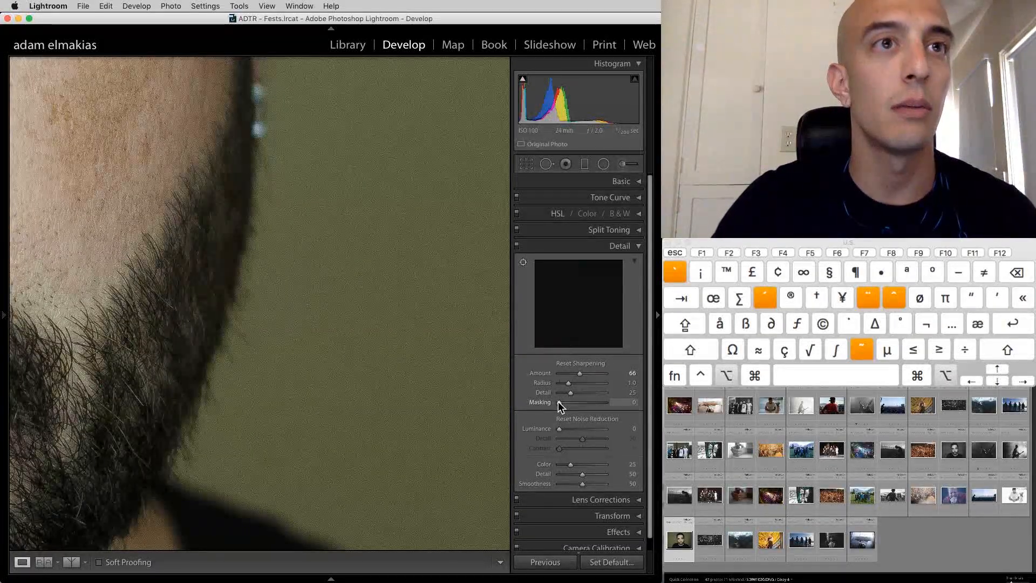
left_click_drag(559, 405, 575, 404)
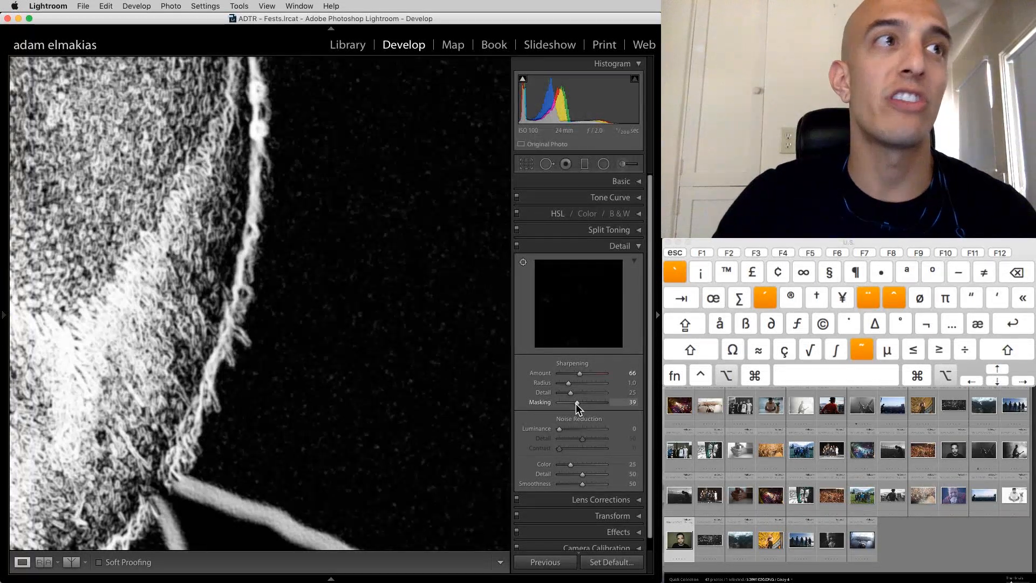
left_click_drag(577, 403, 595, 407)
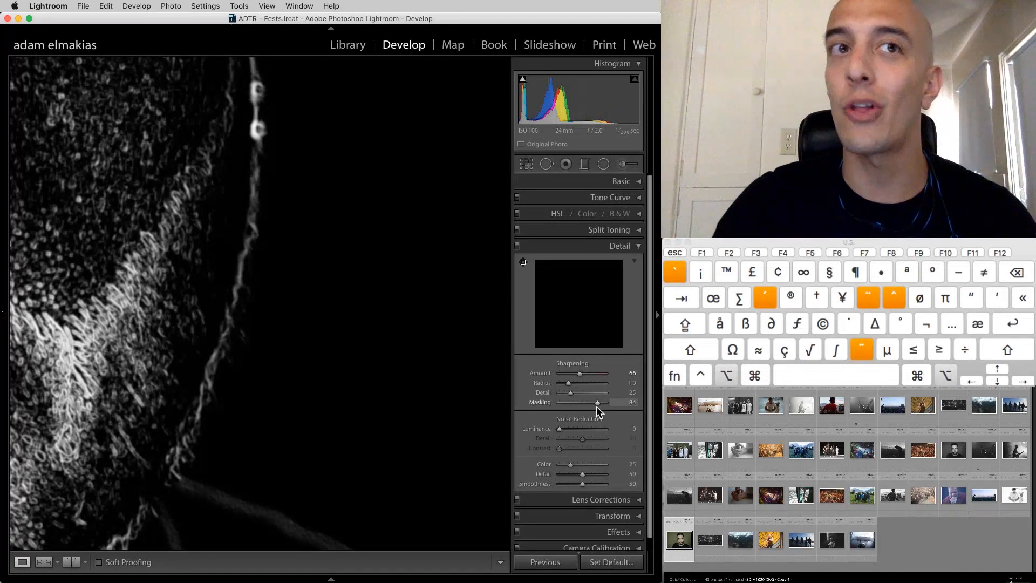
- Compare Sharpening Masking at 82, 0 and 36 along the portrait's beard edge and return the Masking to 0
mouse_move(597, 406)
left_mouse_down()
mouse_move(572, 411)
mouse_move(592, 407)
left_mouse_up()
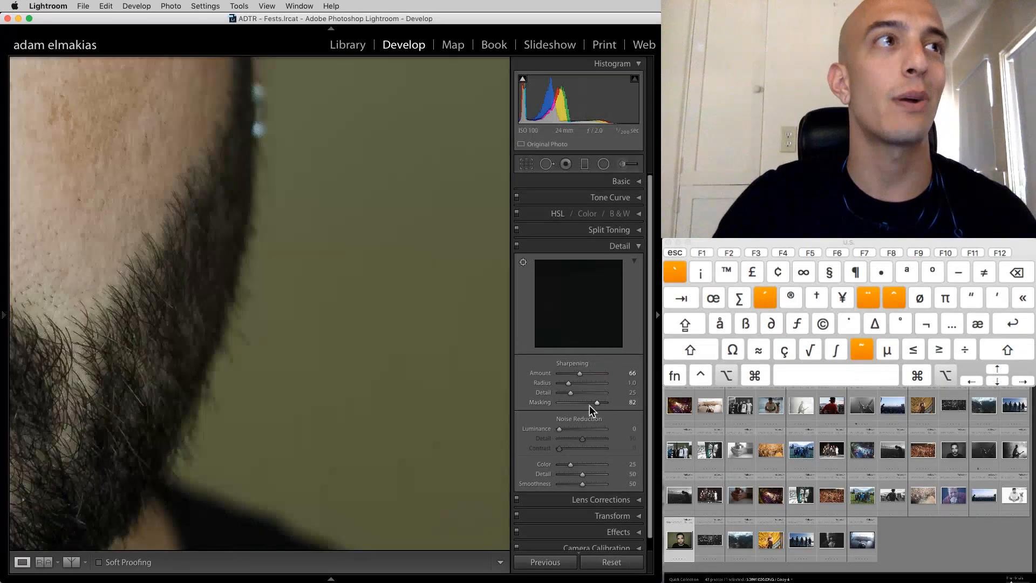
double_click(569, 402)
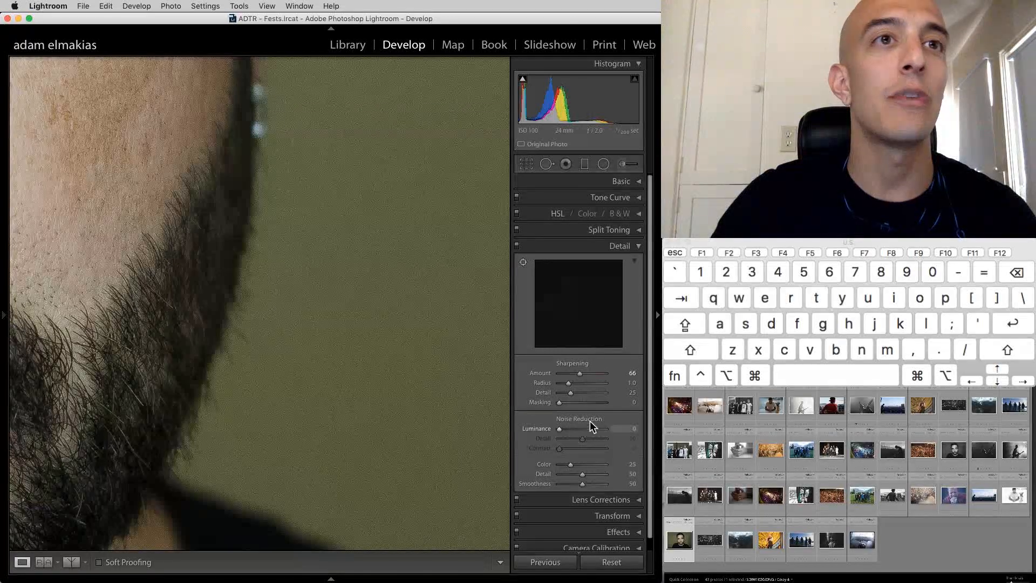
mouse_move(596, 405)
left_mouse_down()
mouse_move(571, 399)
mouse_move(581, 399)
left_mouse_up()
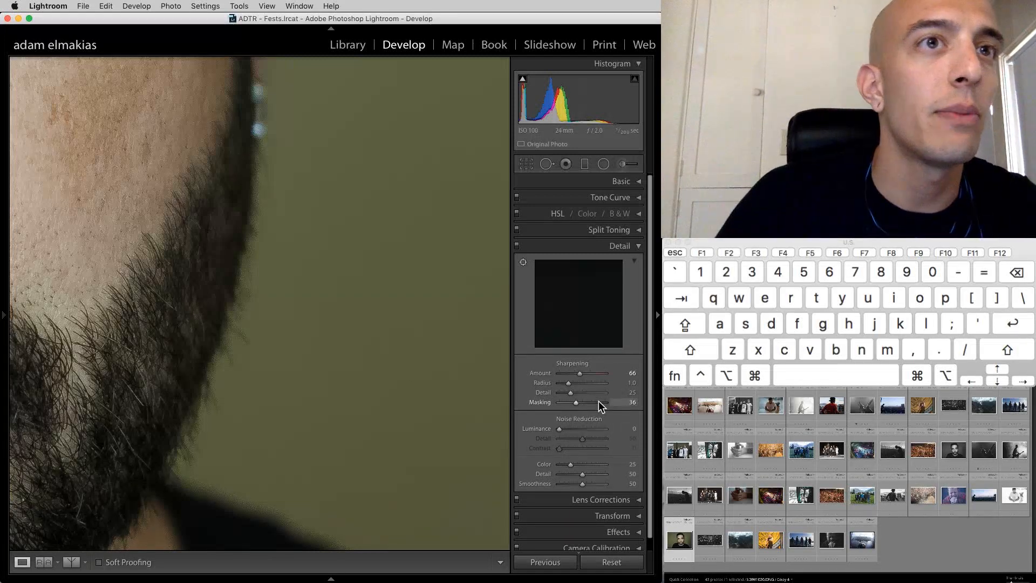
left_click_drag(608, 402, 449, 403)
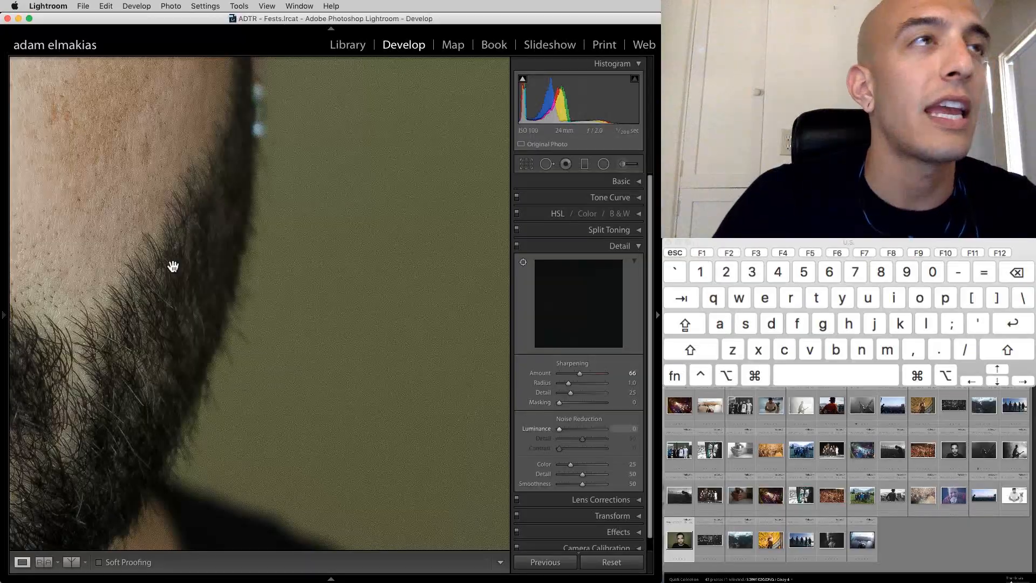
left_click_drag(173, 263, 321, 329)
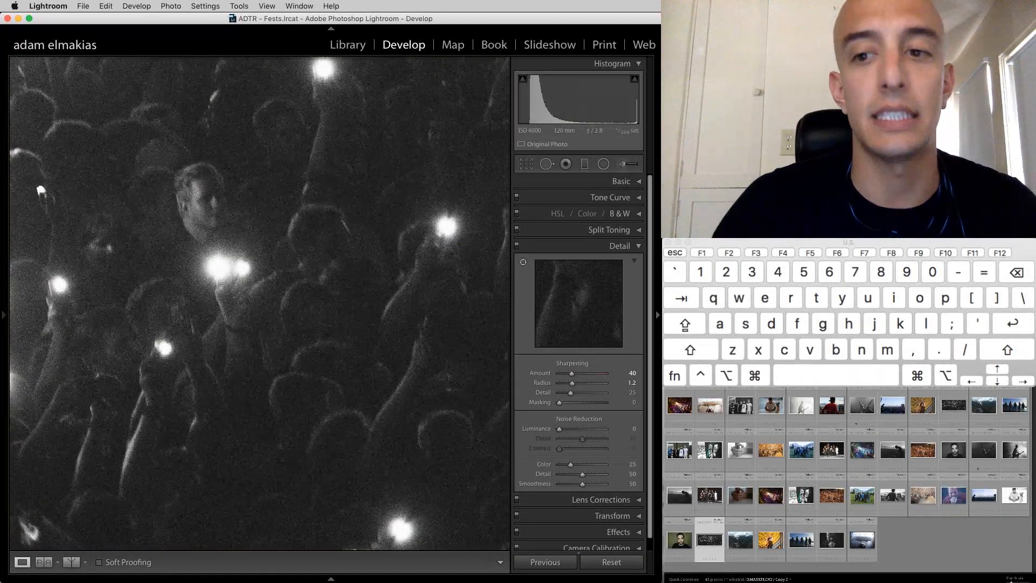
- On the black-and-white crowd photo, try Sharpening Amount 102, Radius 2.2 and Detail 60 with Luminance noise reduction raised to 100
left_click_drag(329, 303, 289, 316)
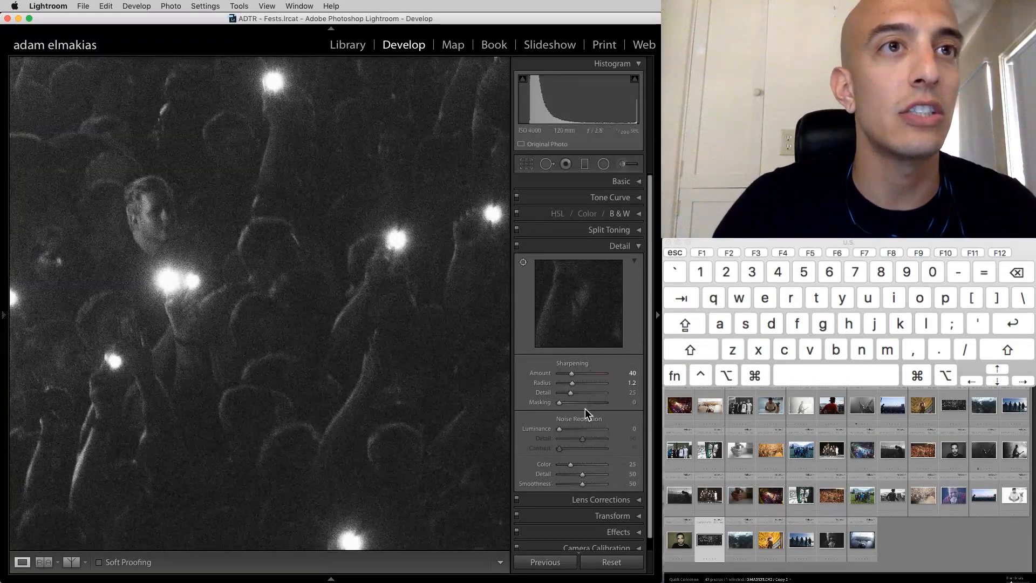
left_click(590, 374)
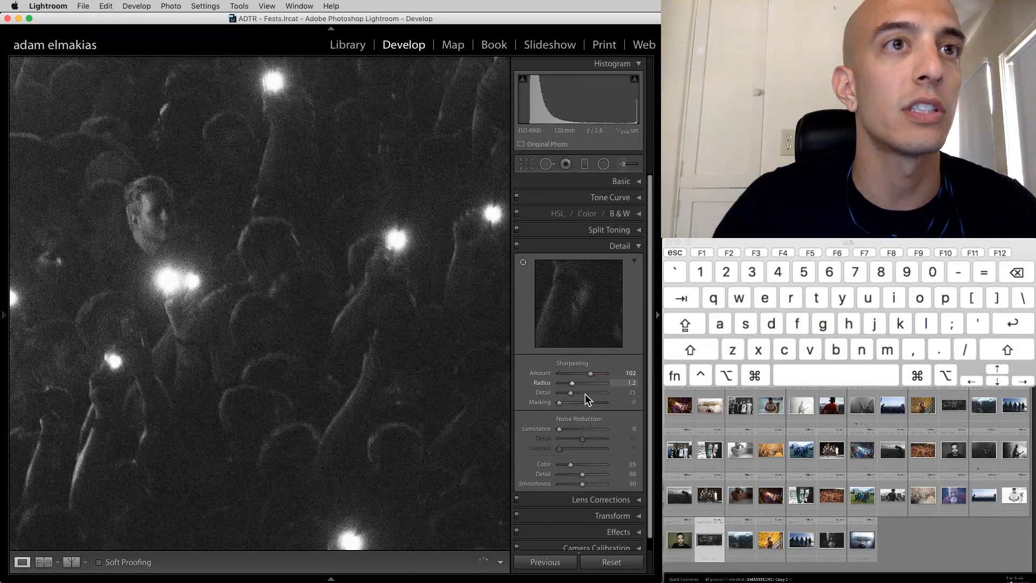
left_click(586, 393)
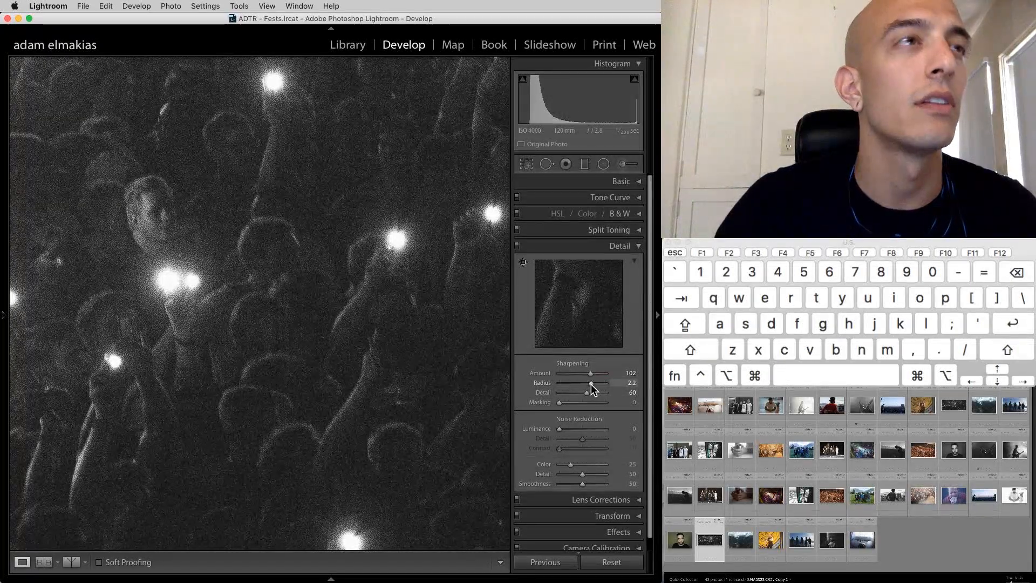
left_click(571, 426)
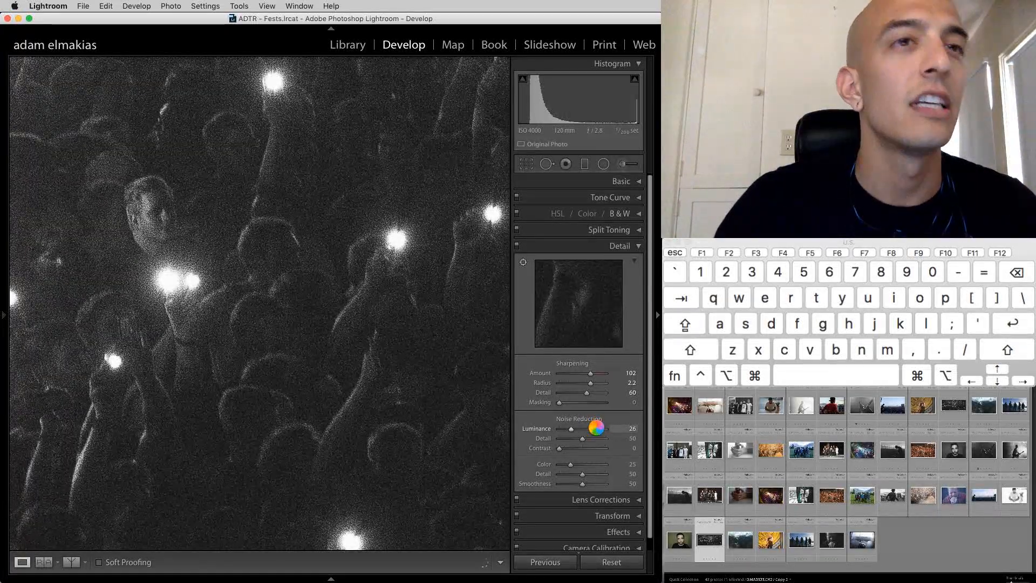
left_click_drag(571, 429, 605, 429)
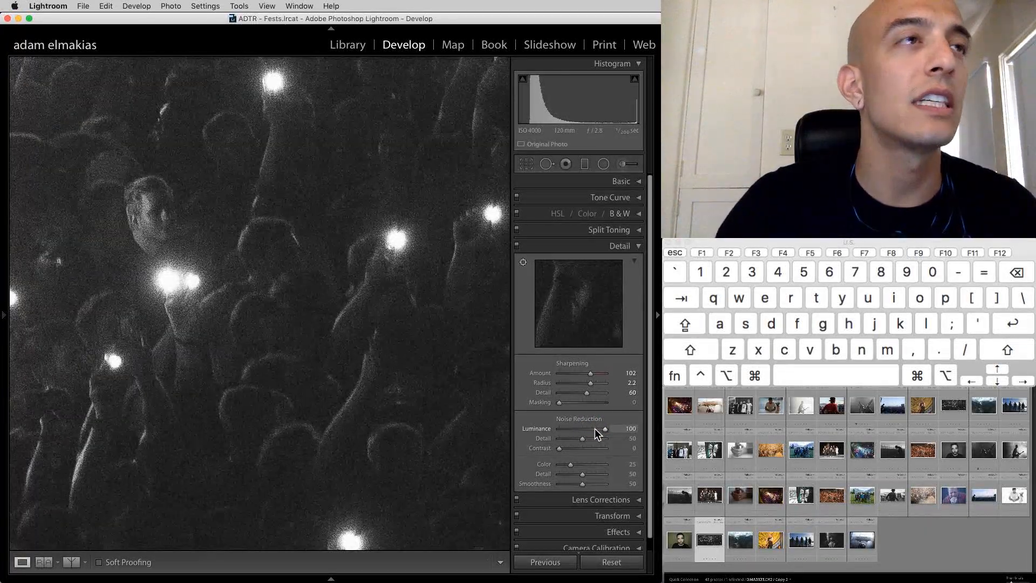
- Reset the crowd photo's develop adjustments, try Luminance noise reduction at 69 and lower it to 25
left_click(613, 563)
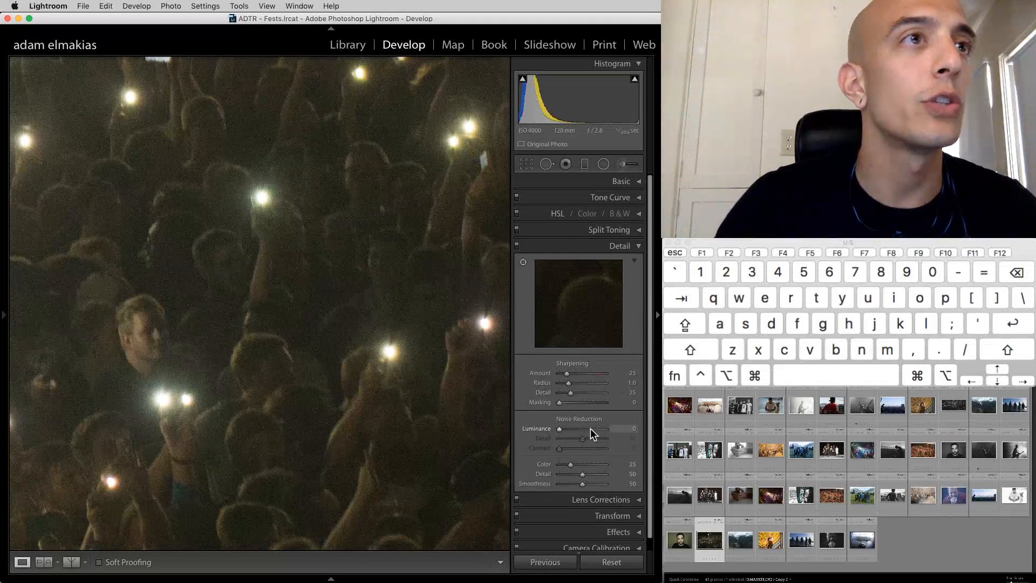
left_click(591, 428)
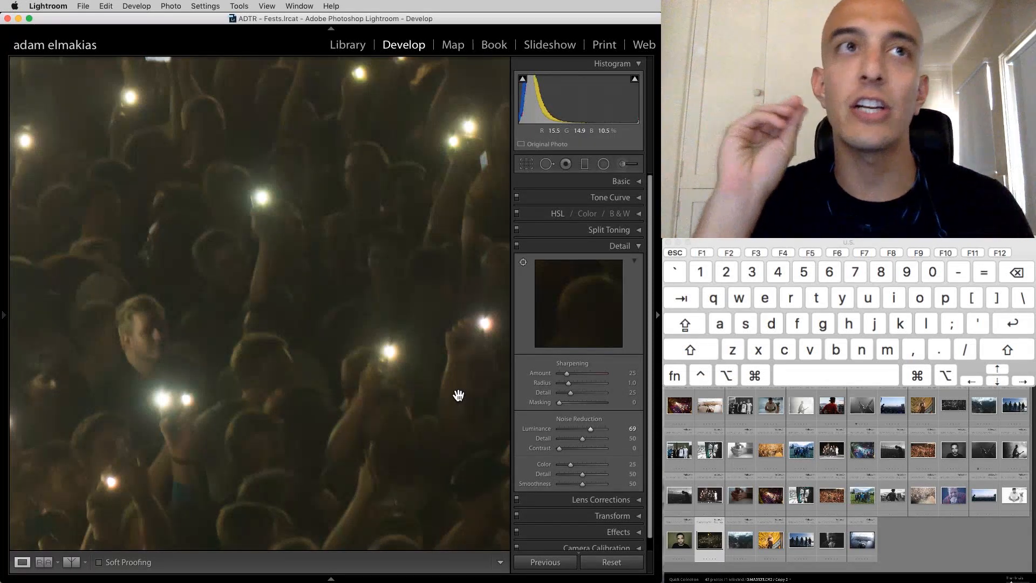
left_click(458, 396)
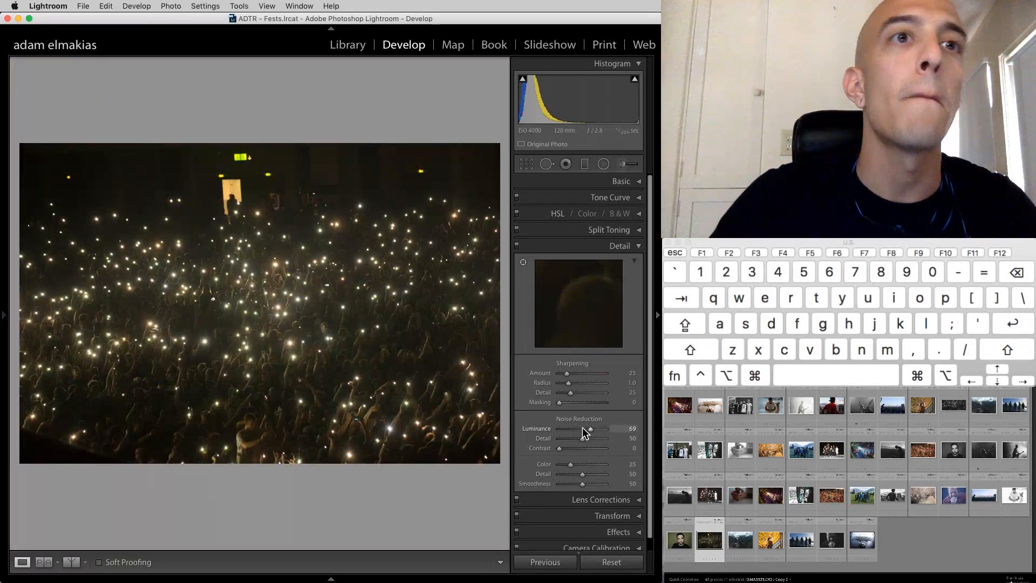
mouse_move(583, 427)
left_mouse_down()
mouse_move(562, 426)
mouse_move(578, 426)
left_mouse_up()
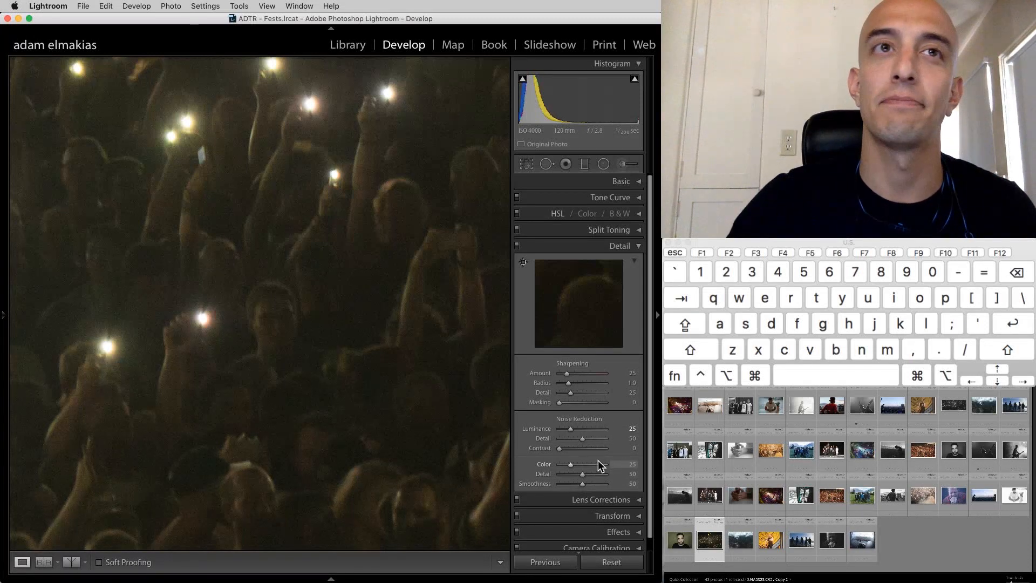
- Show the Effects settings for the black-and-white silhouetted guitarist photo and examine the grain around his head up close
left_click(633, 260)
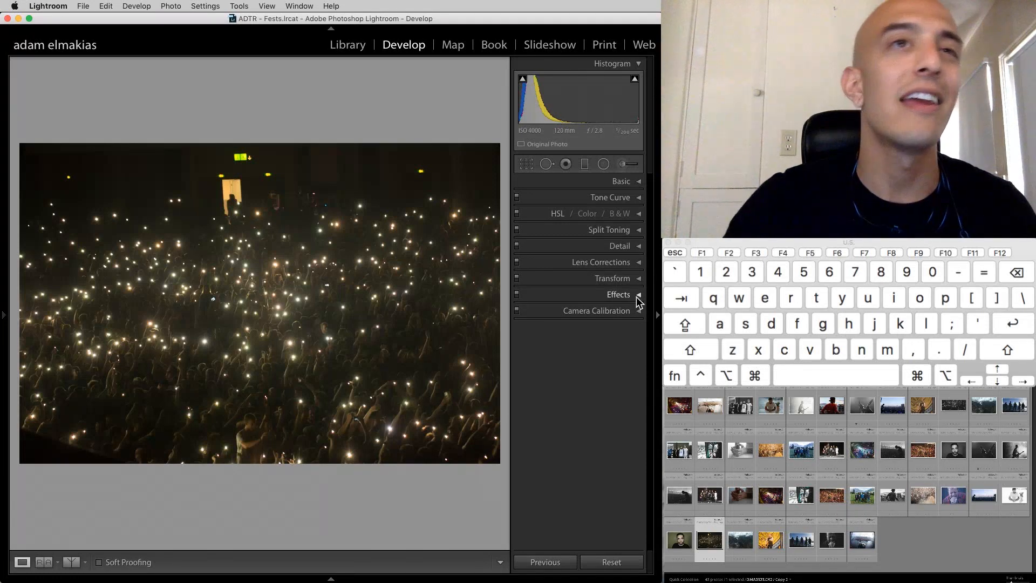
left_click(637, 295)
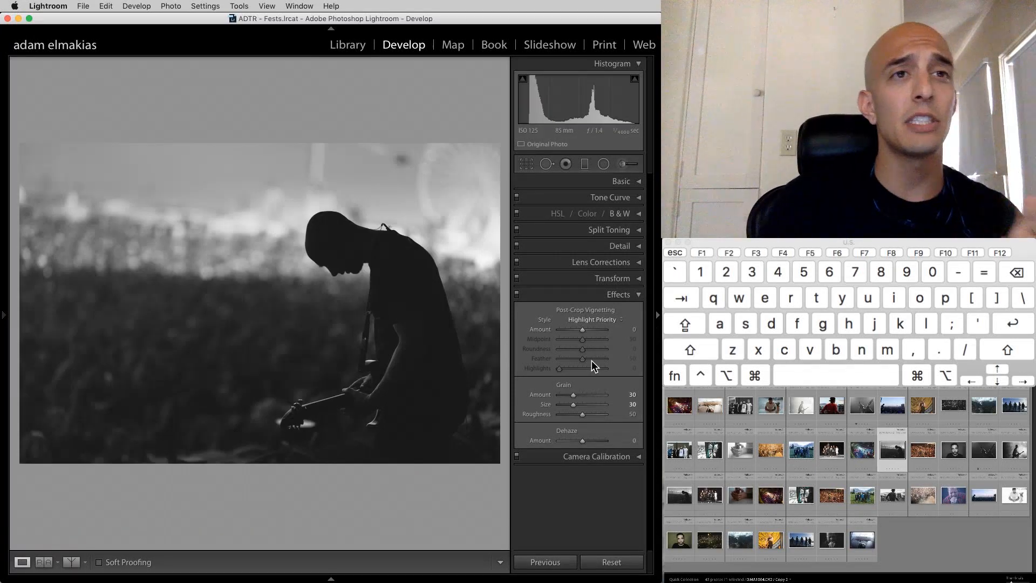
left_click(387, 258)
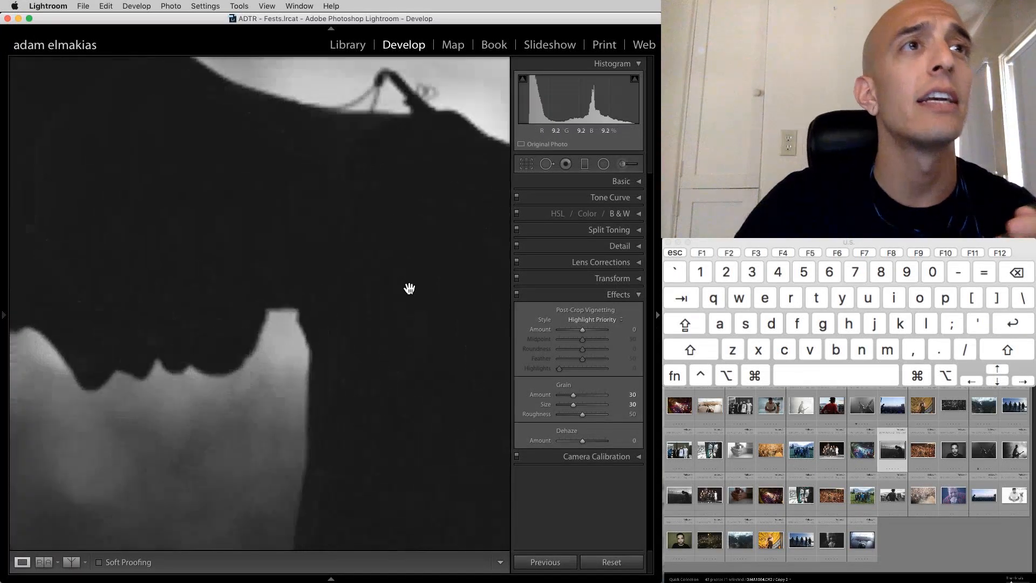
left_click_drag(409, 288, 463, 275)
left_click_drag(349, 271, 399, 332)
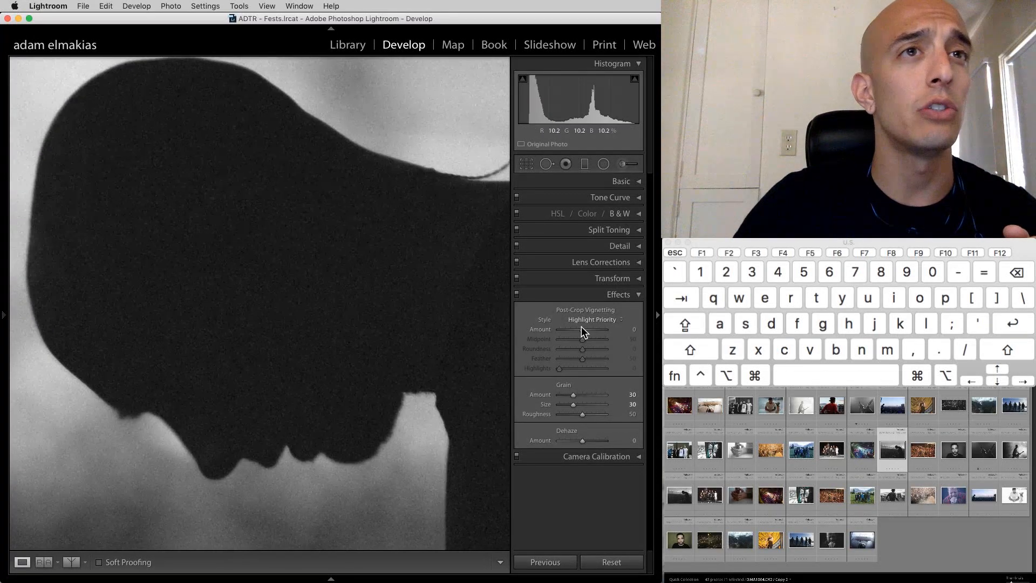
left_click_drag(353, 304, 332, 239)
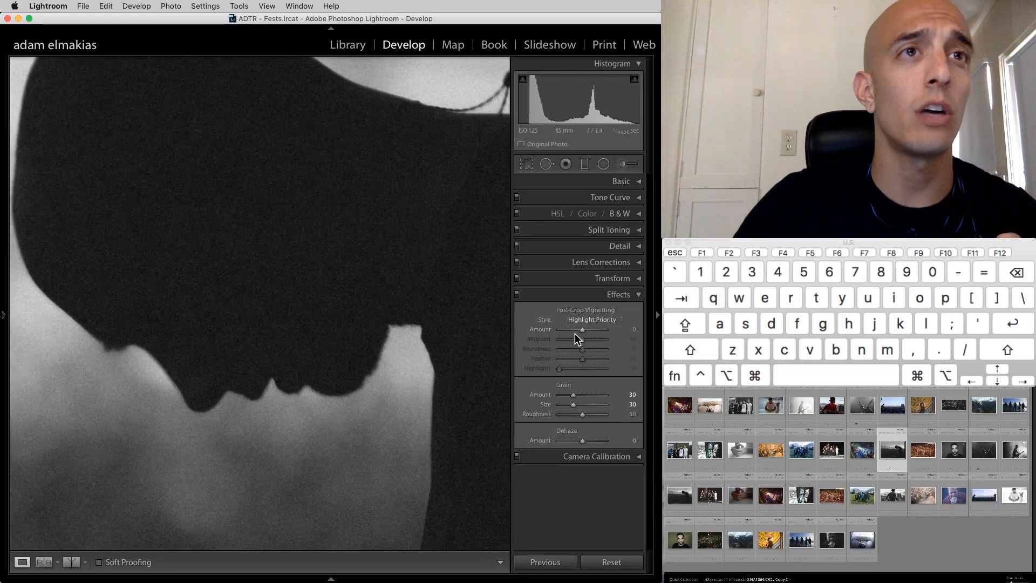
- Try Post-Crop Vignetting Amounts of -100 and -89 on the whole guitarist photo and reset the Amount to 0
left_click_drag(574, 330, 553, 329)
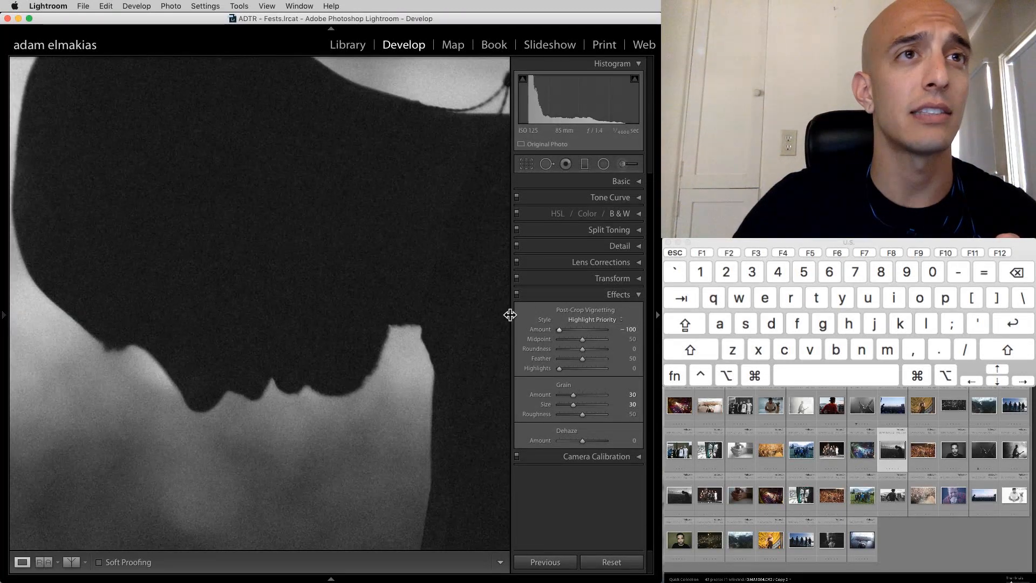
left_click(361, 261)
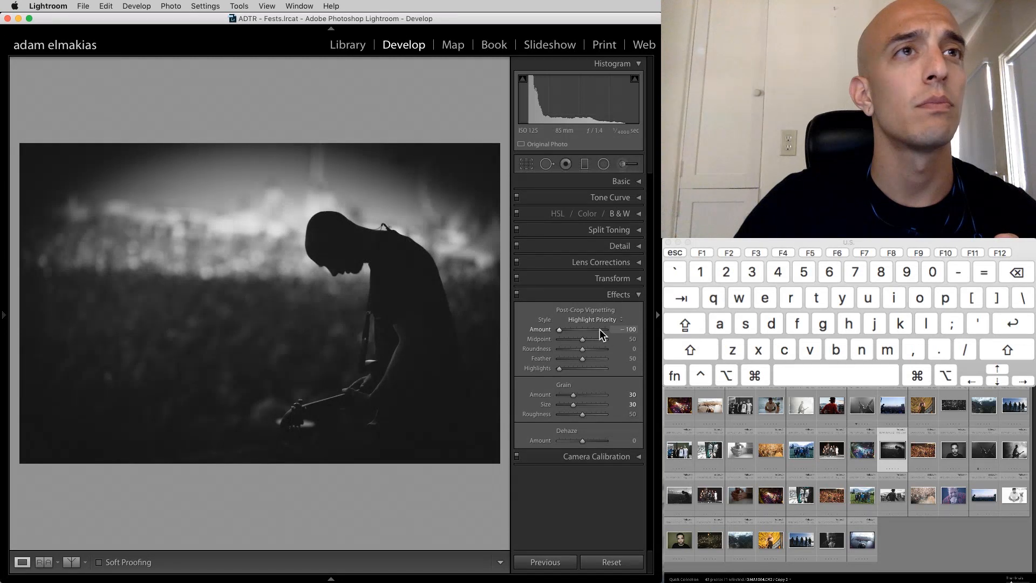
left_click_drag(600, 329, 561, 329)
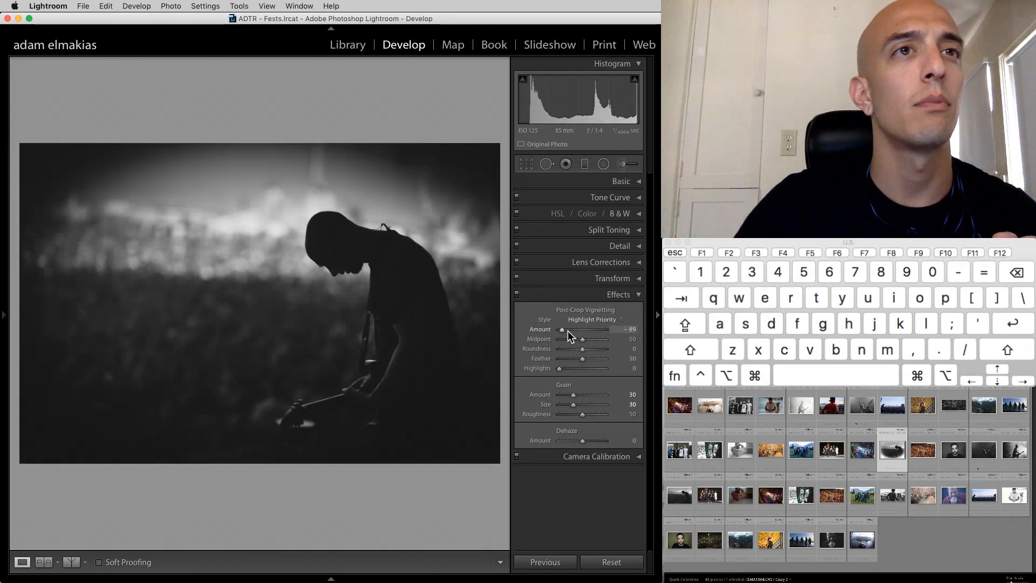
double_click(561, 330)
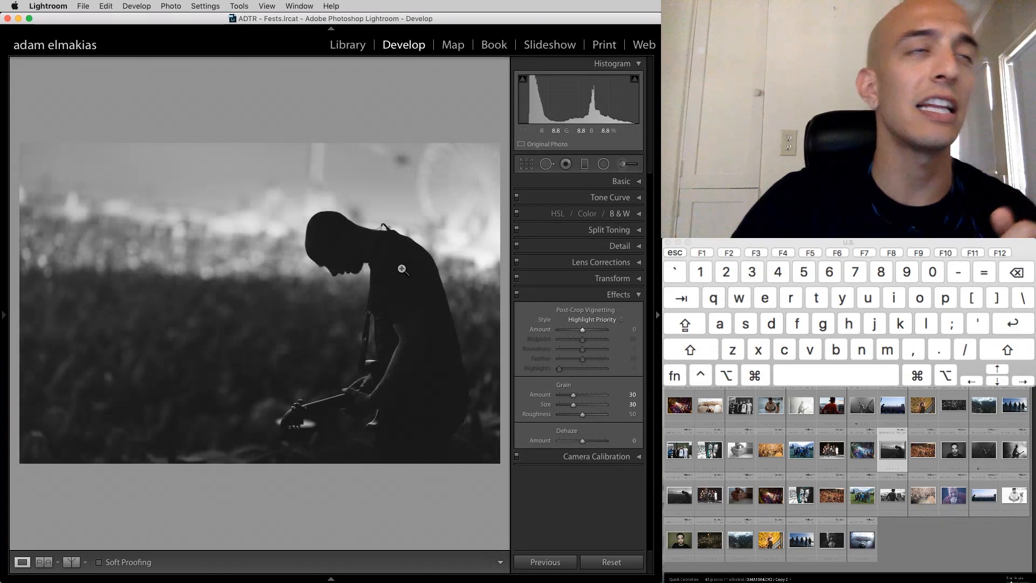
- Zoom in on the guitarist's face and raise the Grain Amount to 59 and on to 85
left_click(342, 259)
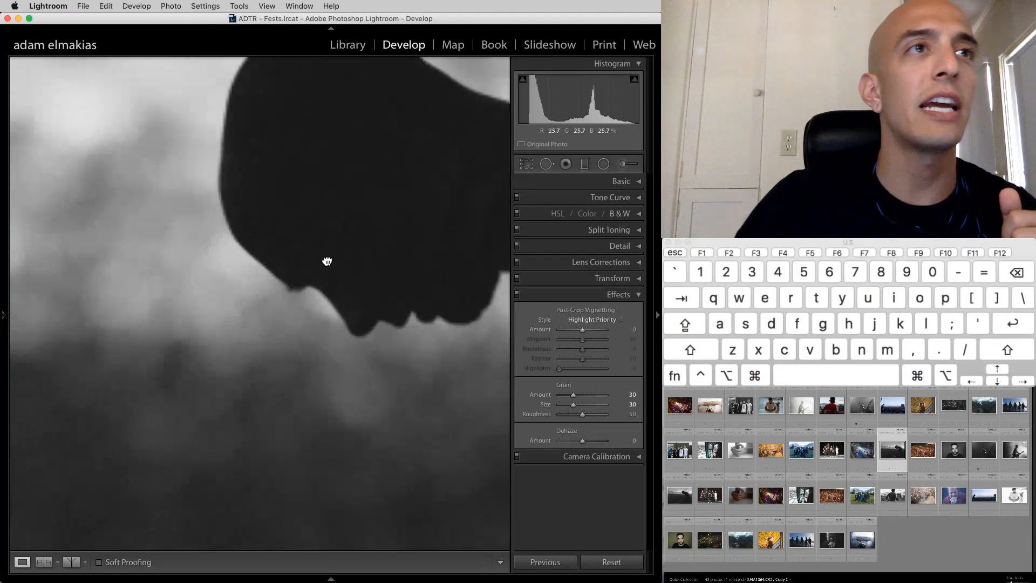
left_click(327, 262)
left_click(374, 270)
left_click_drag(361, 276, 452, 318)
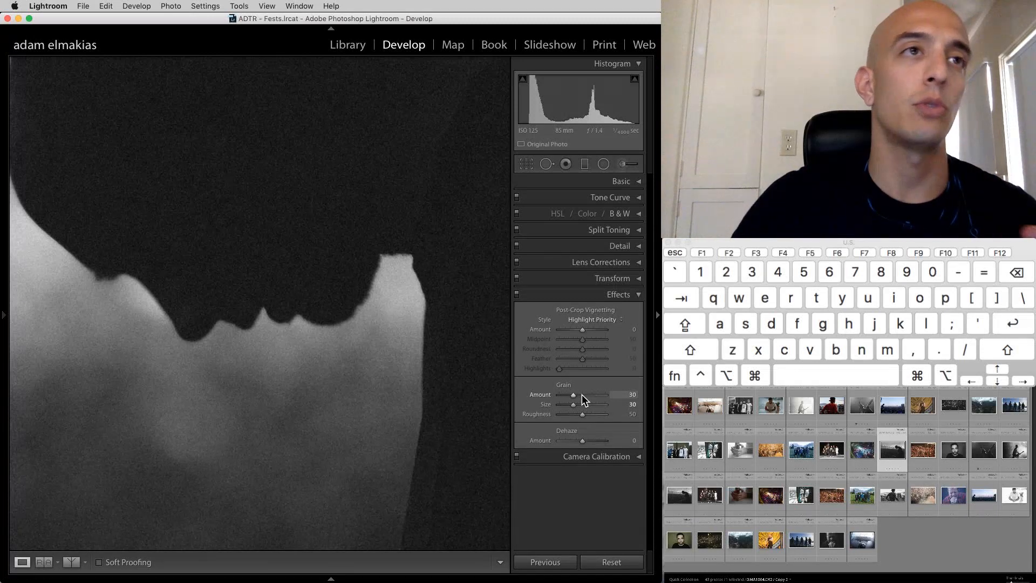
left_click(586, 393)
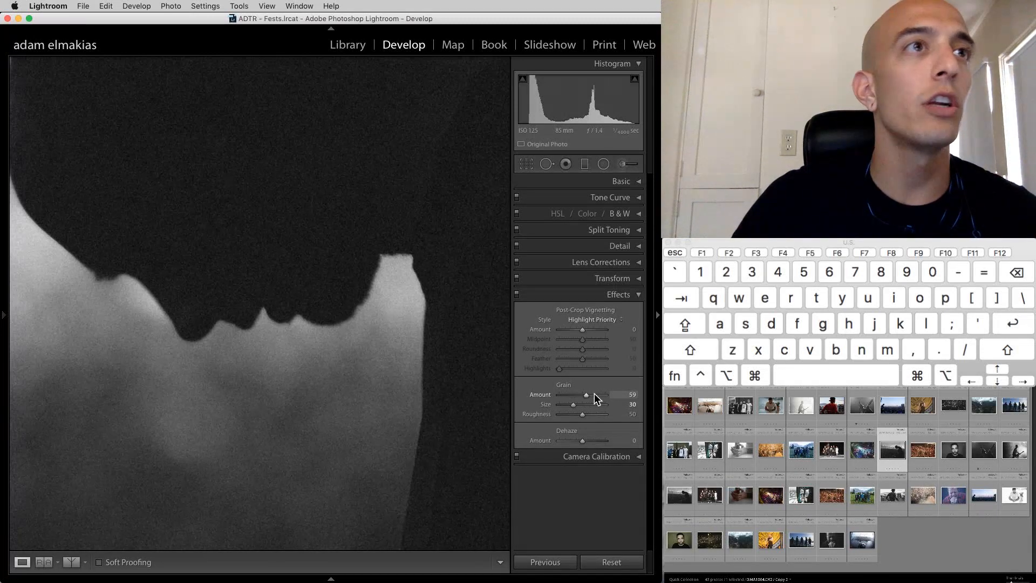
left_click(598, 393)
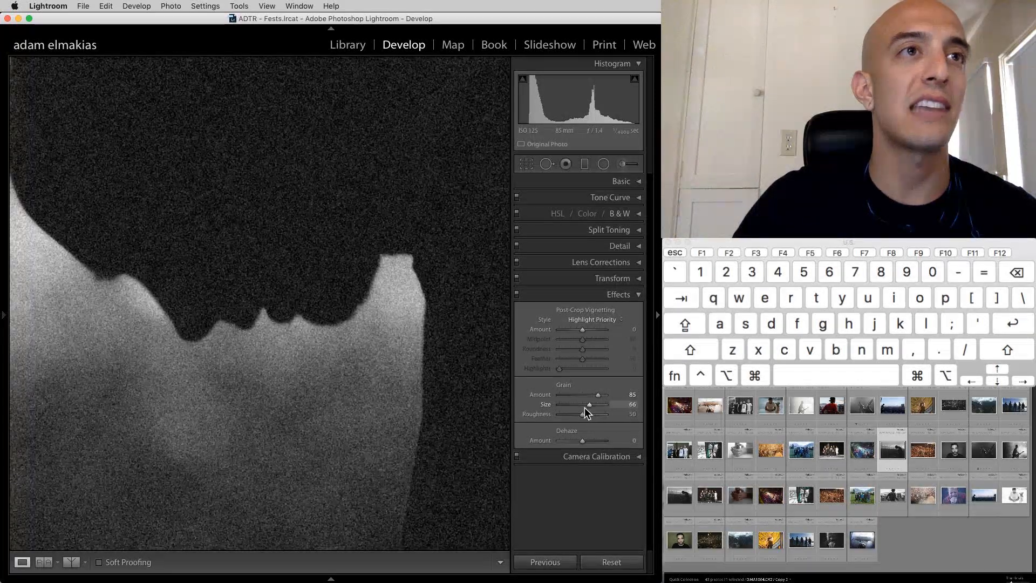
- Compare a coarse Grain Size of 66 with a fine Size of 21 around the guitarist's face
left_click(589, 404)
left_click(597, 405)
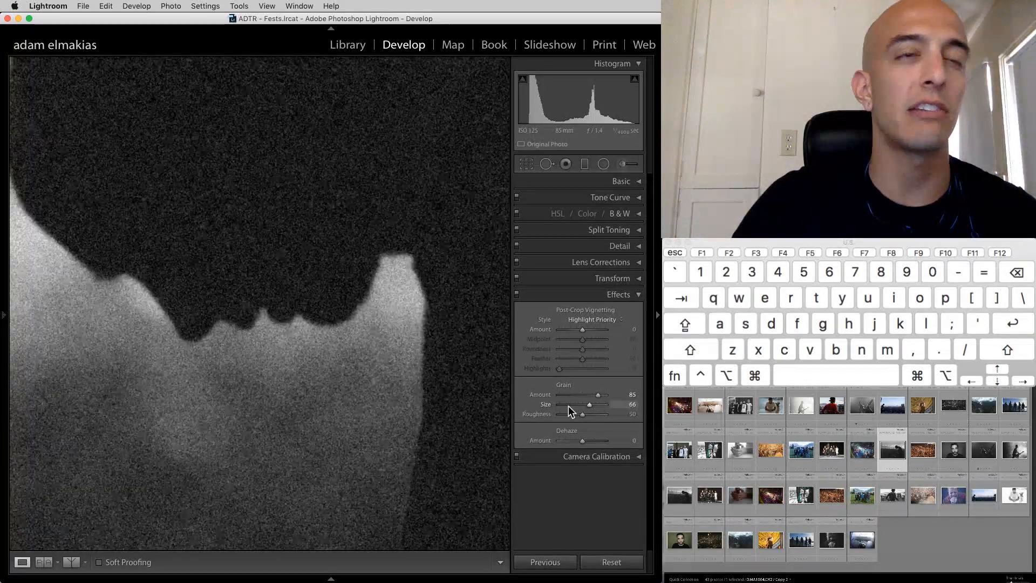
left_click(569, 405)
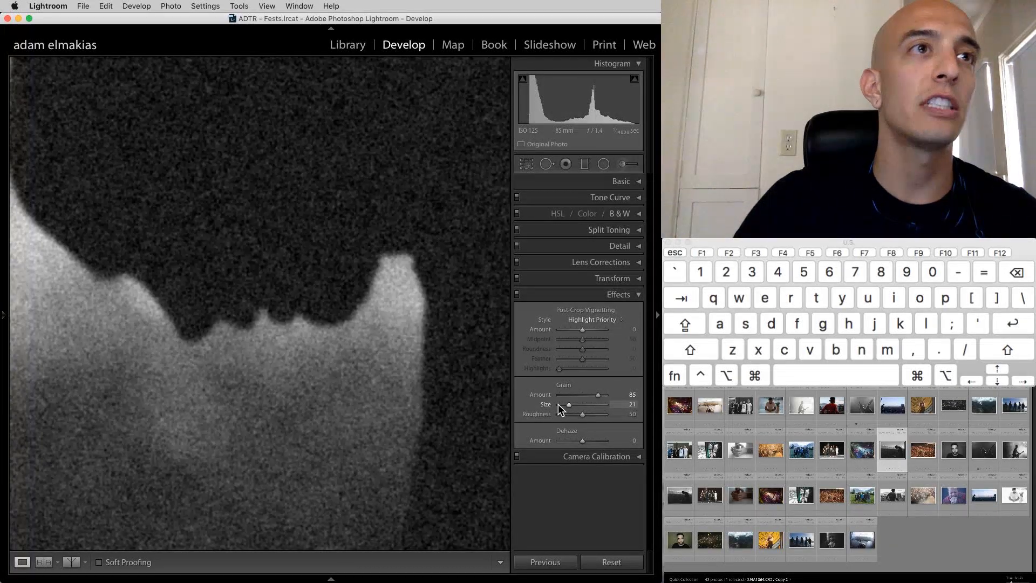
- Set the Grain Size to 51 and compare Roughness values of 36 and 80
left_click(595, 413)
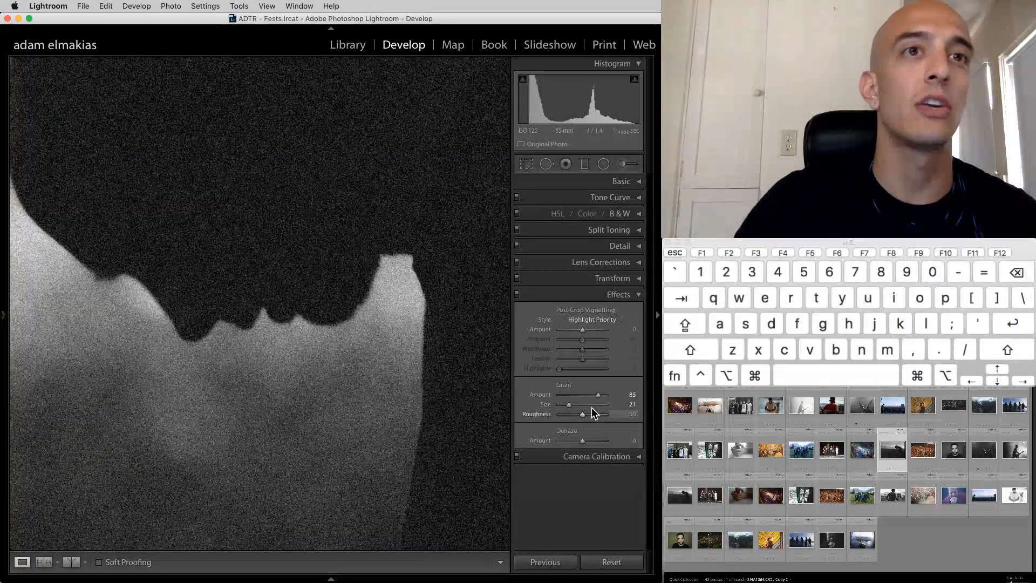
left_click(587, 405)
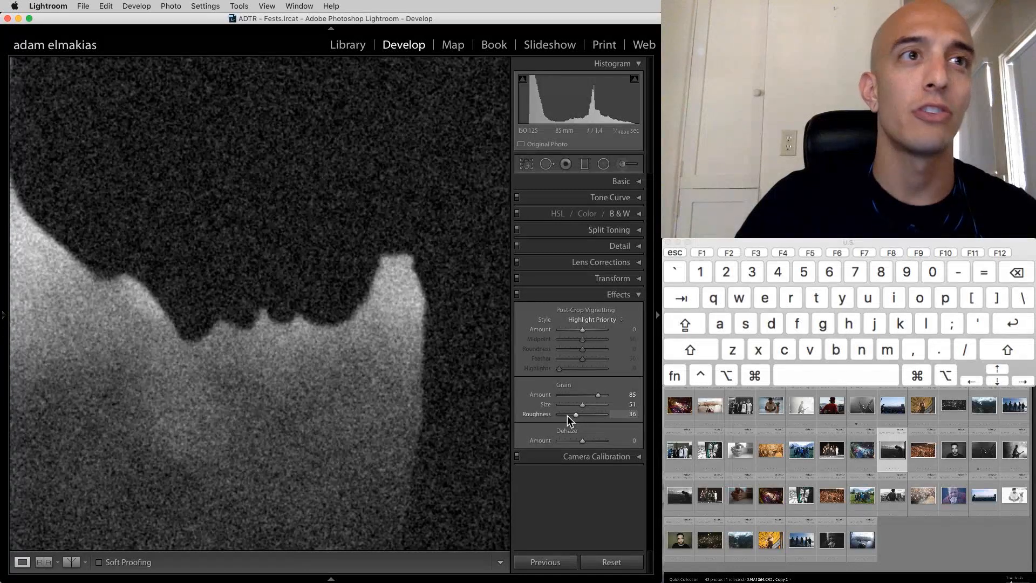
left_click(575, 415)
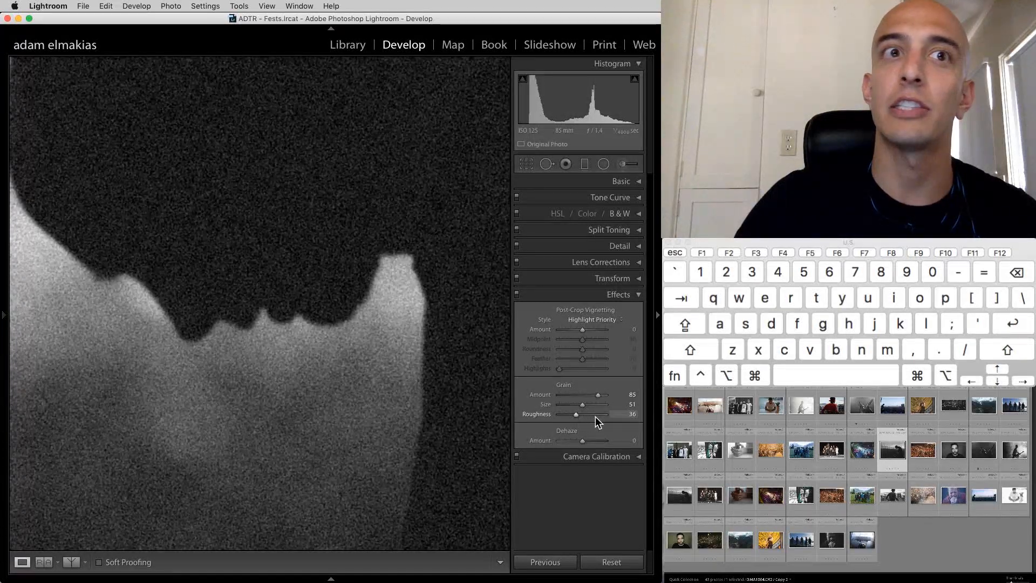
left_click(596, 414)
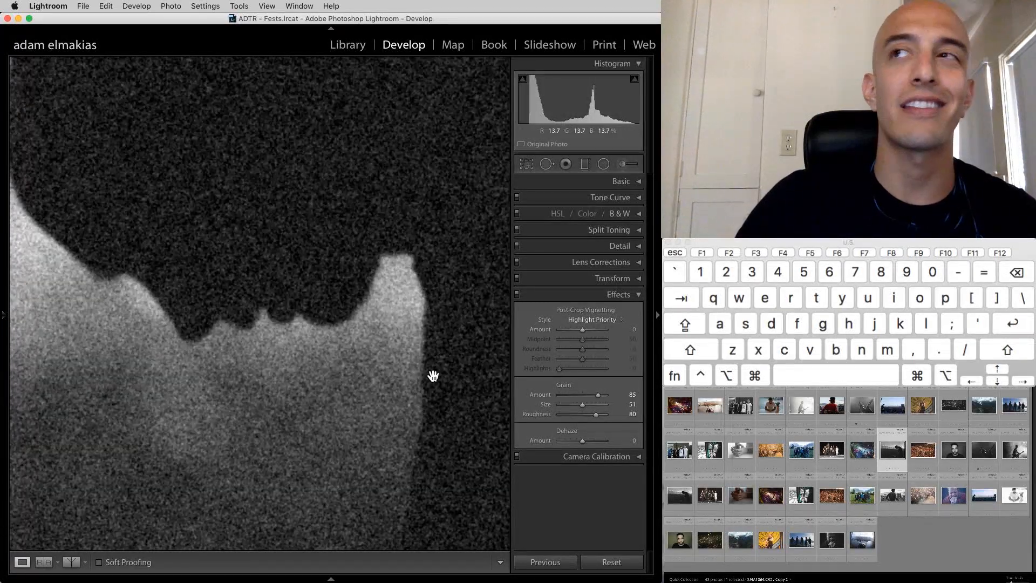
- Reset the Grain to Amount 0, Size 25 and Roughness 50 and view the guitarist's silhouette without grain
left_click(582, 413)
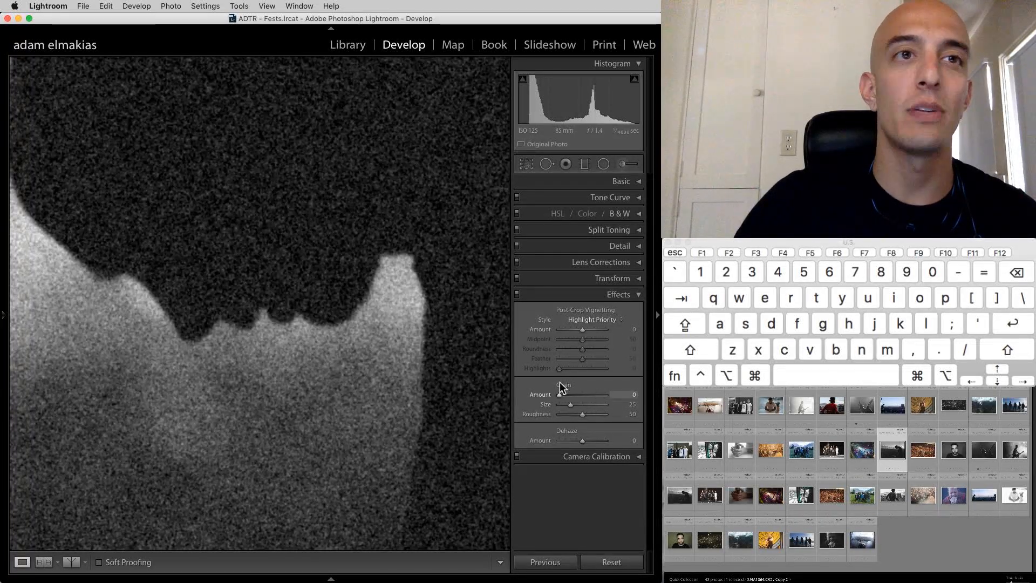
left_click(560, 395)
left_click(377, 303)
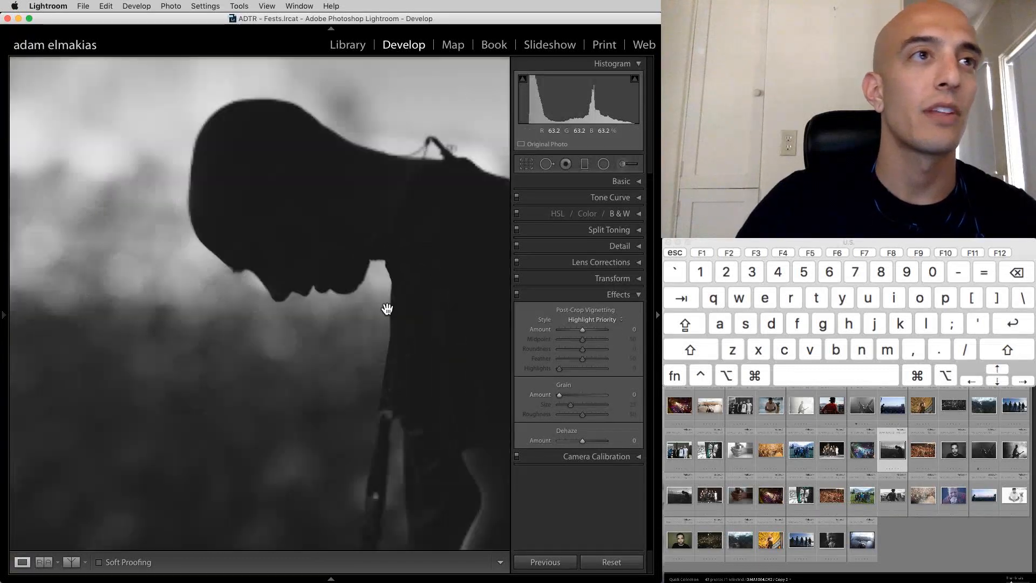
- Show the whole guitarist photo again and set the Grain Amount to 34 and Size to 37
left_click(387, 294)
left_click_drag(389, 284, 296, 242)
left_click(298, 280)
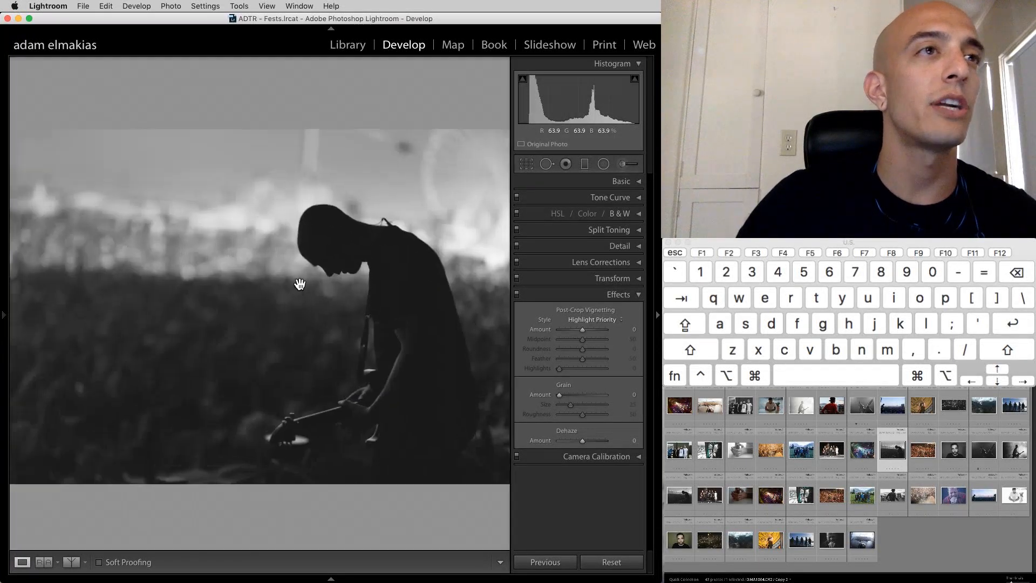
left_click(310, 293)
left_click(316, 297)
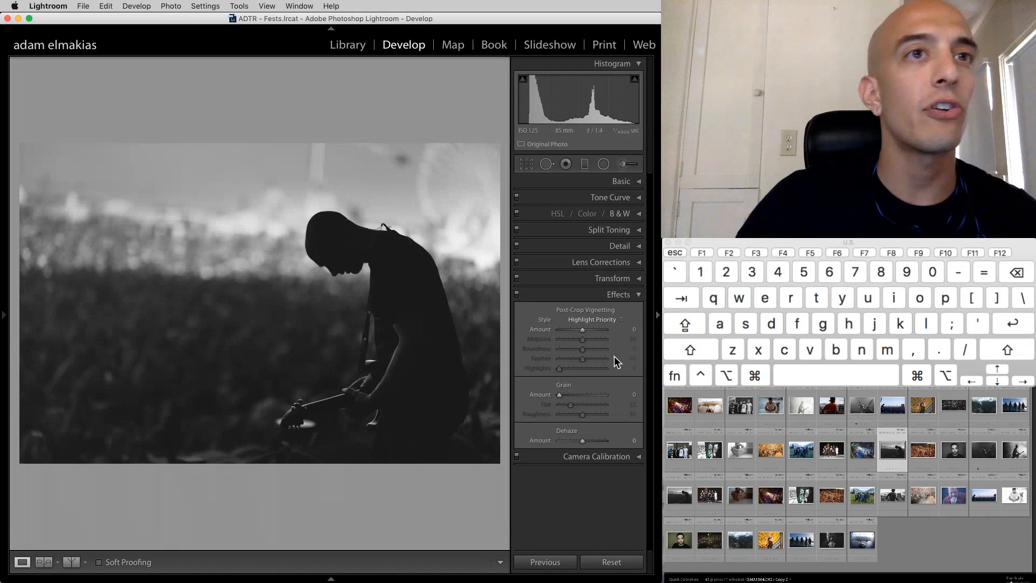
left_click(575, 394)
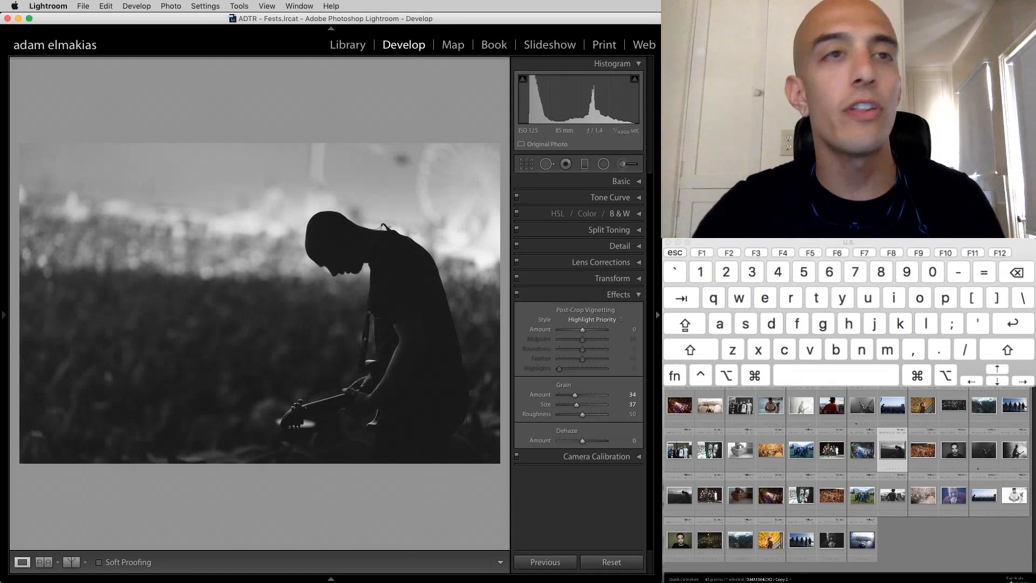
- Compare Dehaze Amounts of +83, -77, +57 and -56 on the guitarist photo and settle on +23
left_click(601, 440)
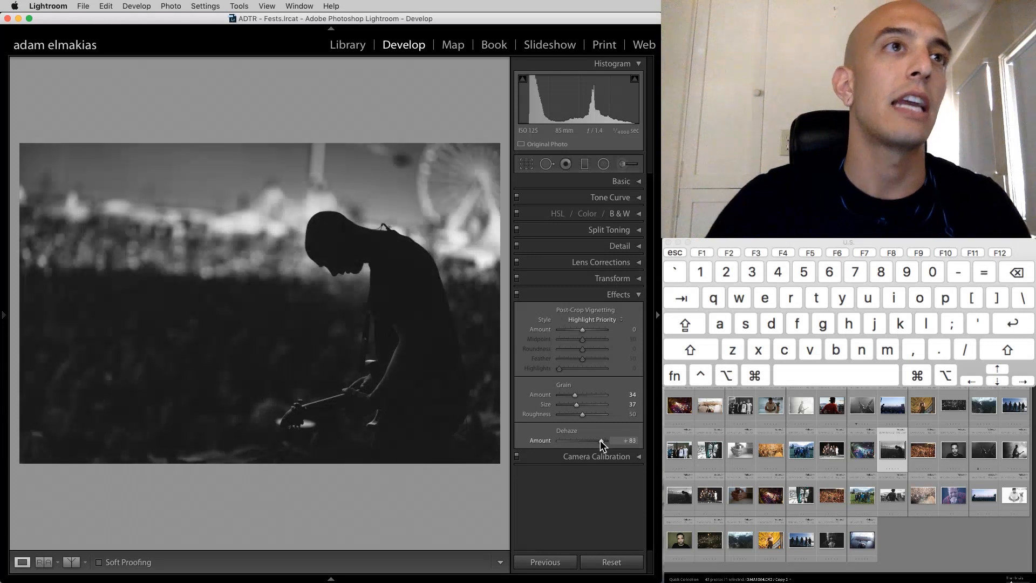
left_click(565, 440)
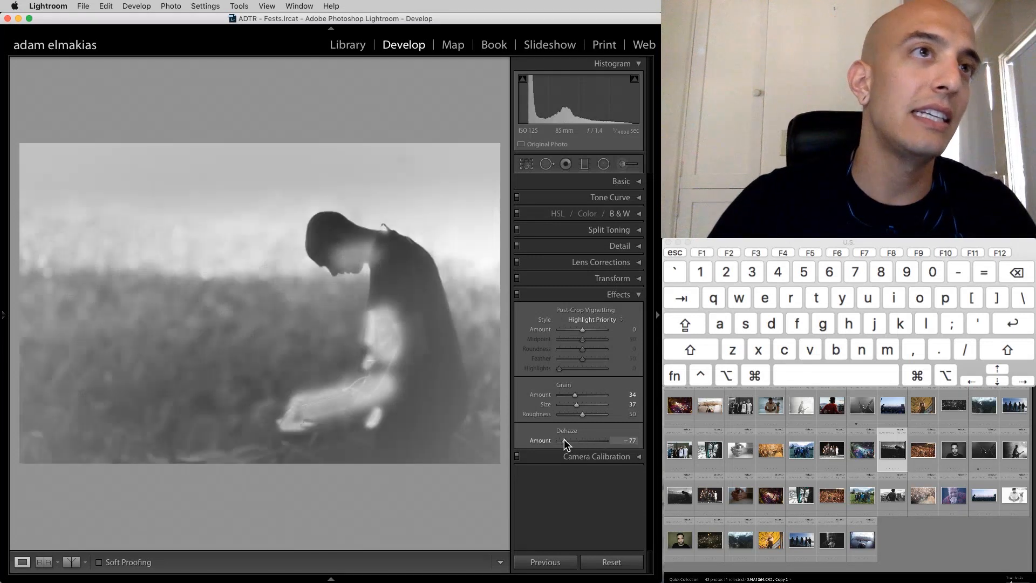
left_click(595, 440)
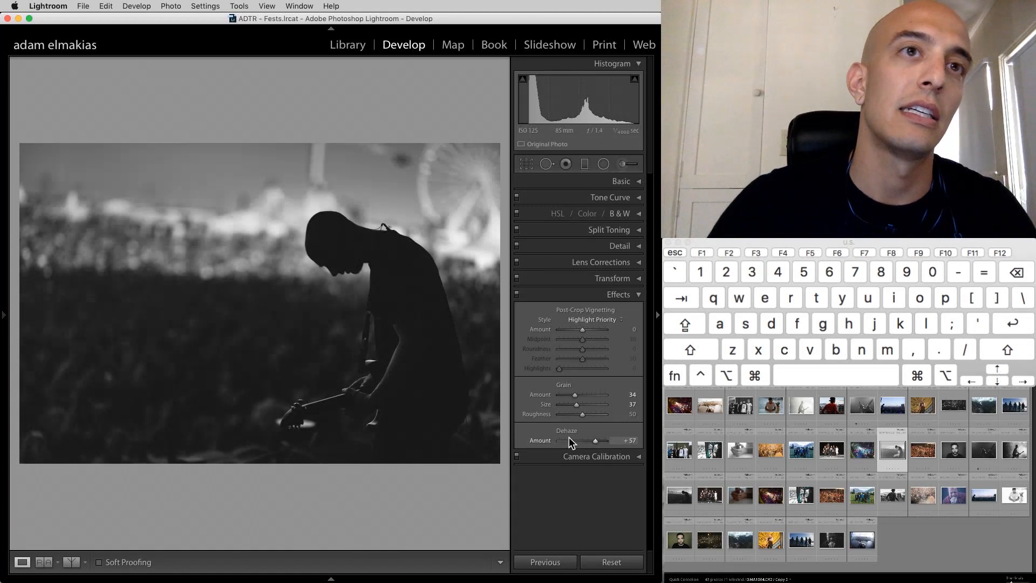
left_click(569, 439)
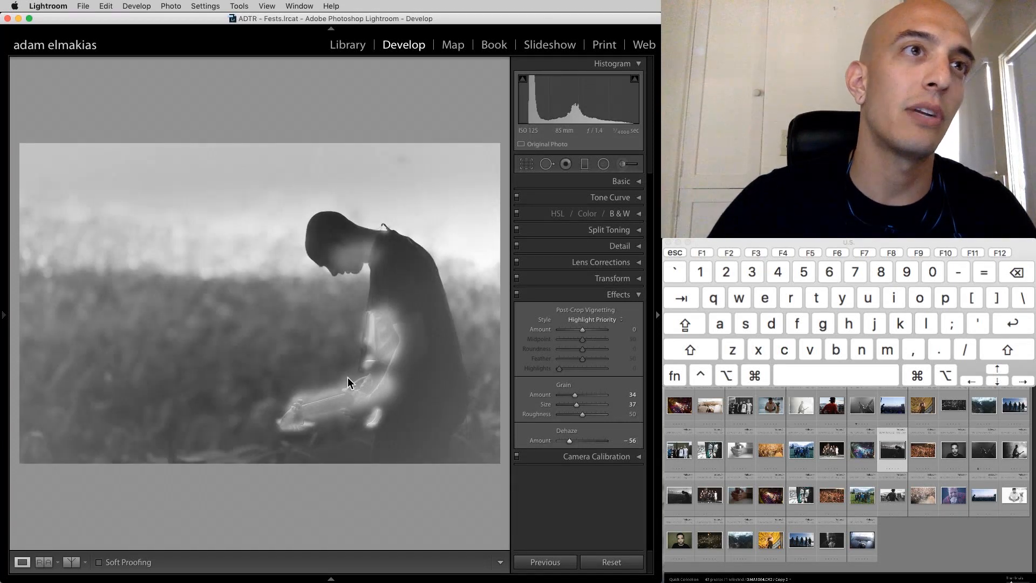
left_click(587, 441)
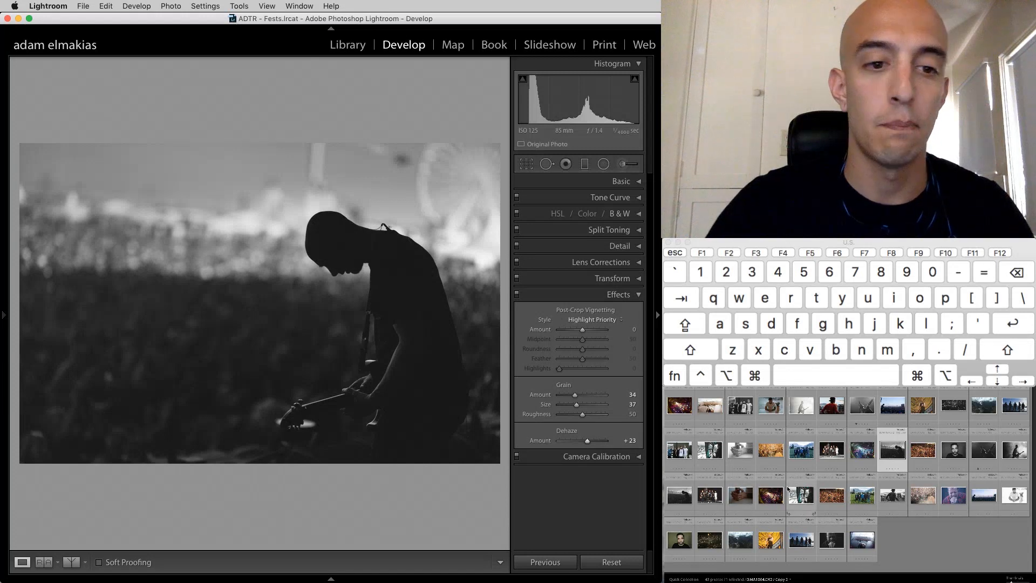
- Open the golden crowd photo and try Dehaze Amounts of +61 and -76 before resetting the Amount to 0
left_click(769, 450)
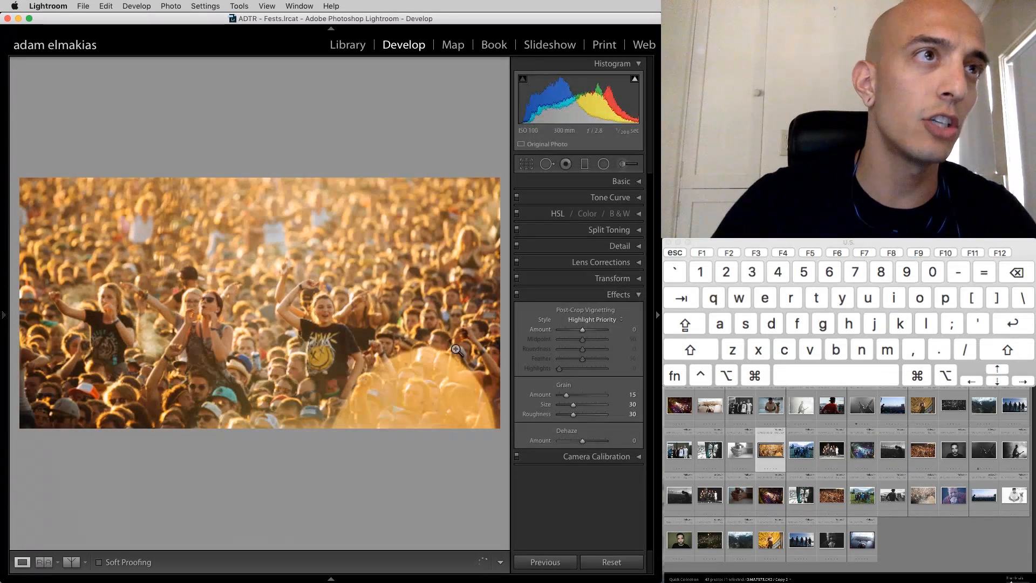
left_click(597, 441)
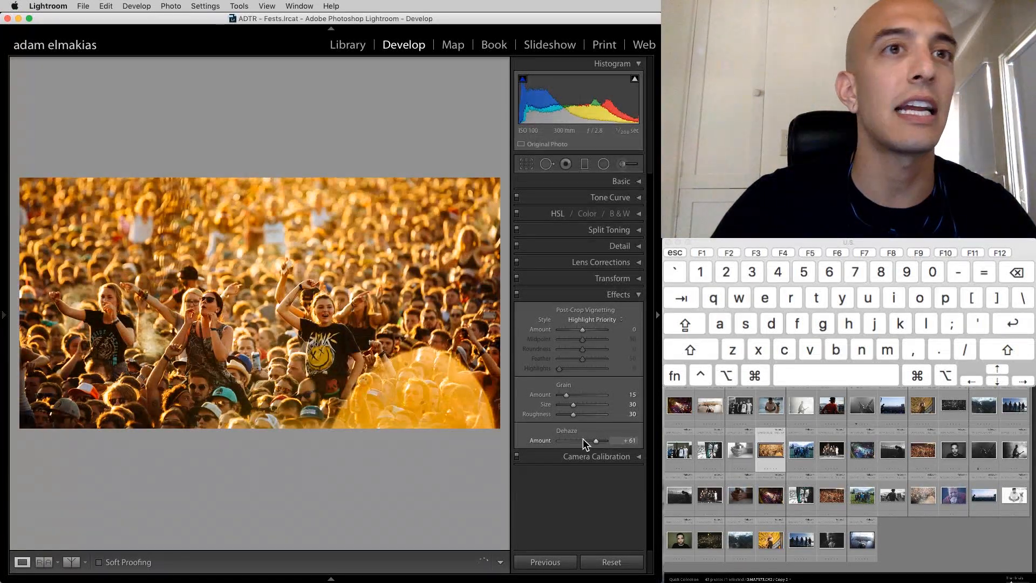
left_click(564, 440)
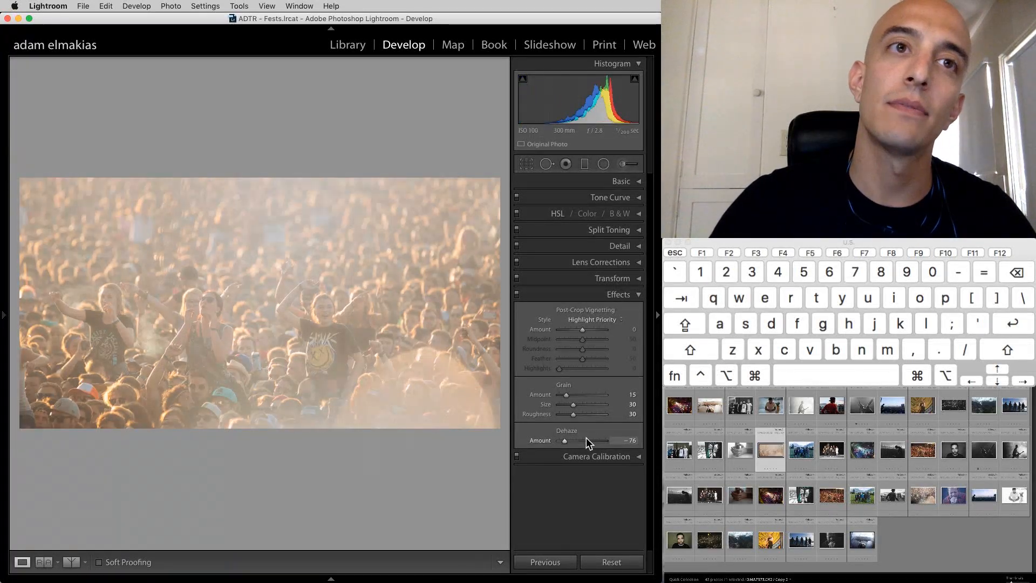
left_click(585, 439)
double_click(585, 440)
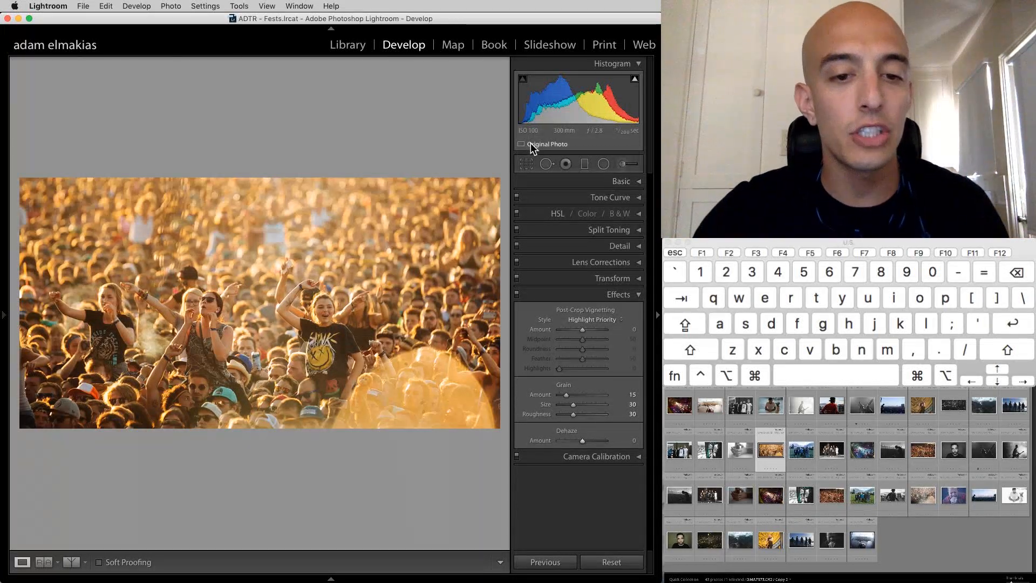
- Reveal the filmstrip of the Quick Collection beneath the golden crowd photo
mouse_move(530, 143)
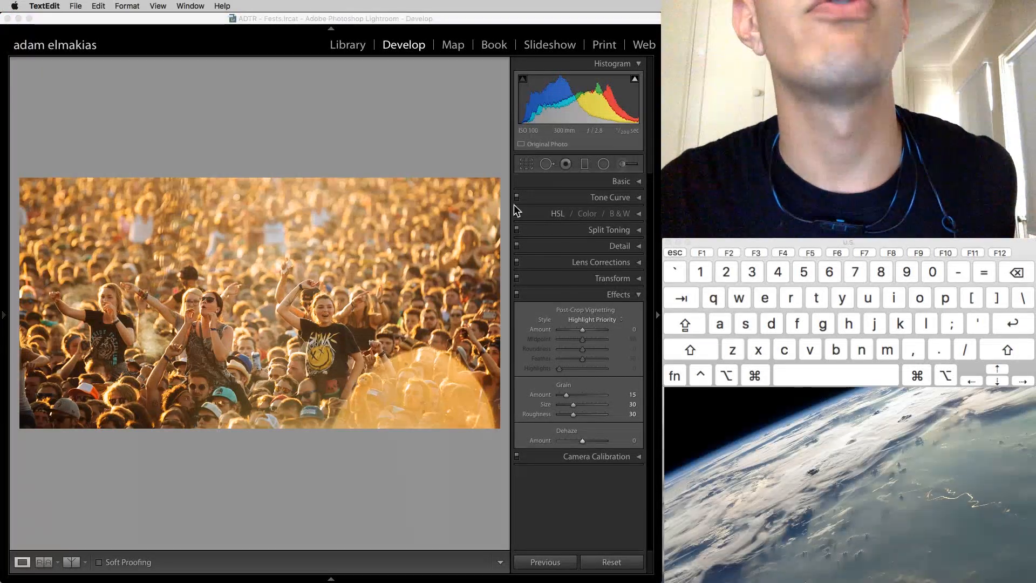
left_click(330, 577)
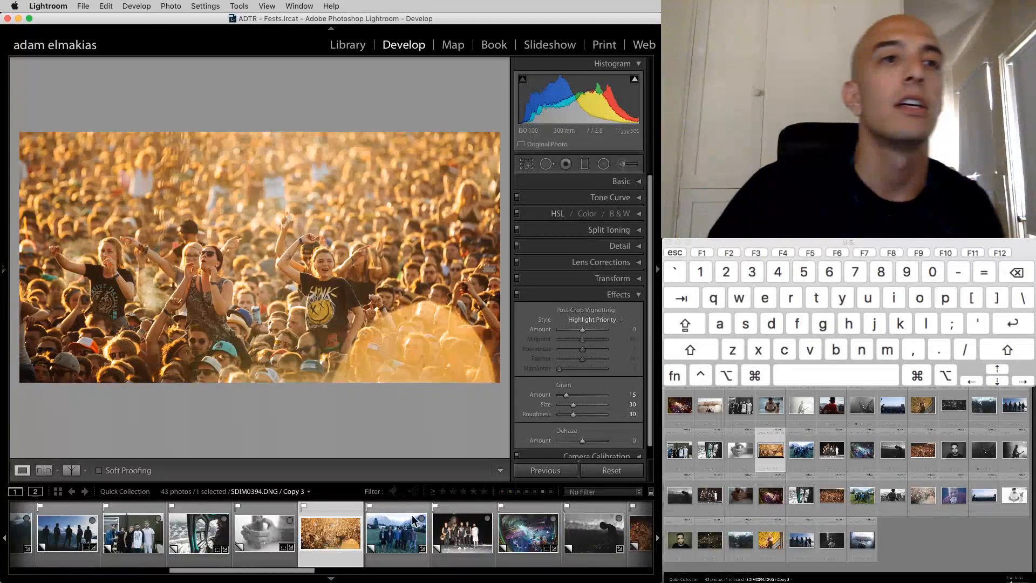
right_click(400, 524)
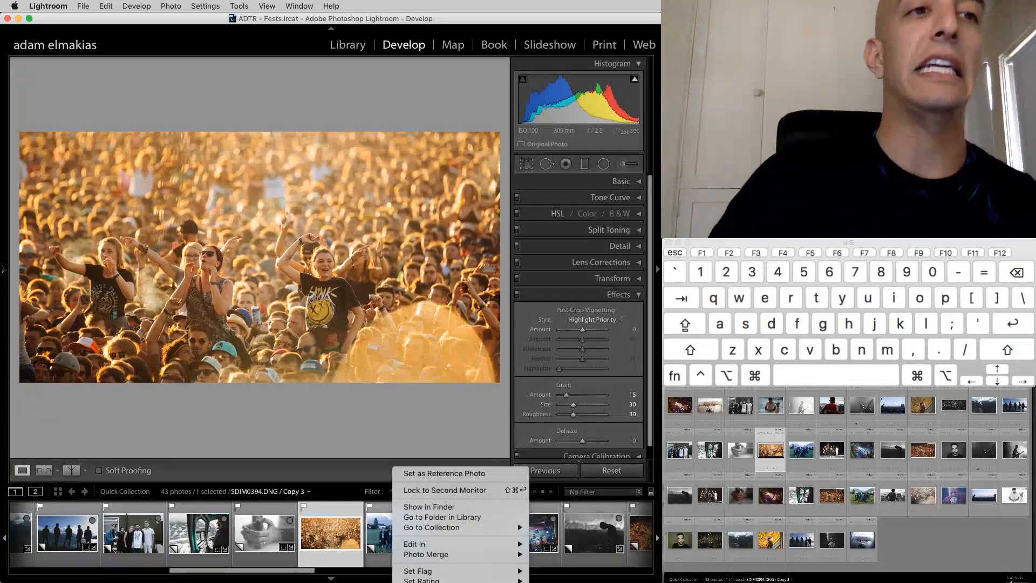
left_click(309, 510)
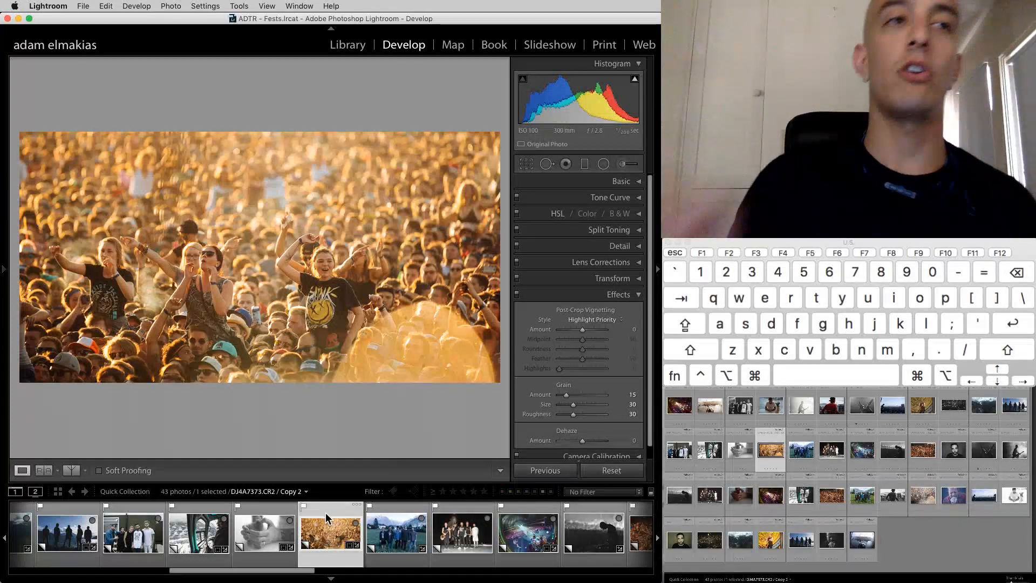